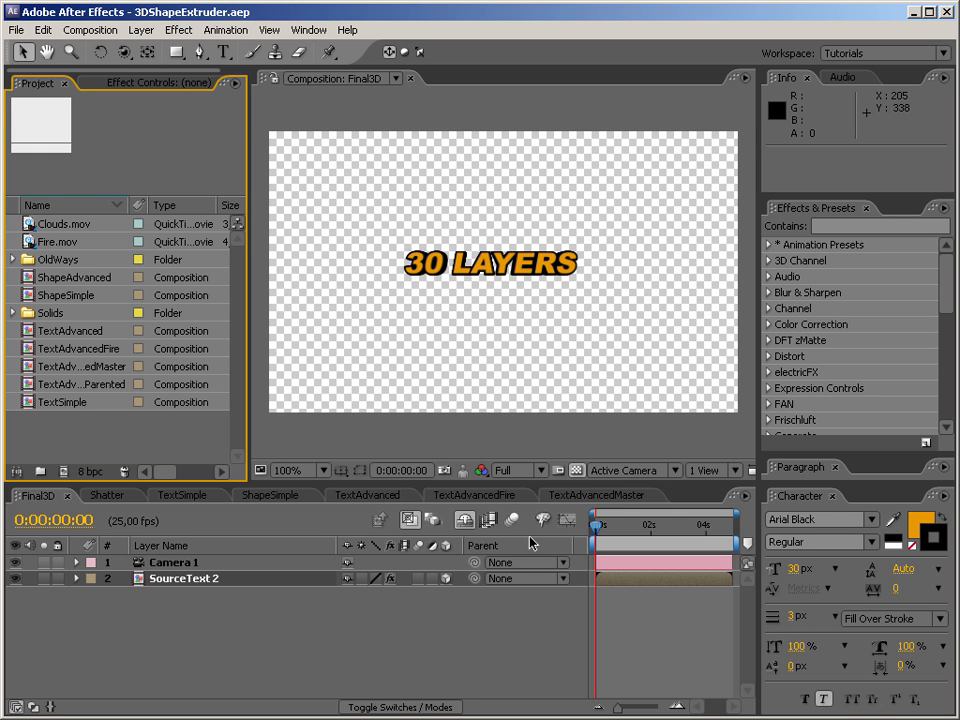
# Orbit the camera around the "30 LAYERS" text in Final3D to examine its extrusion from several angles.
pyautogui.click(123, 52)
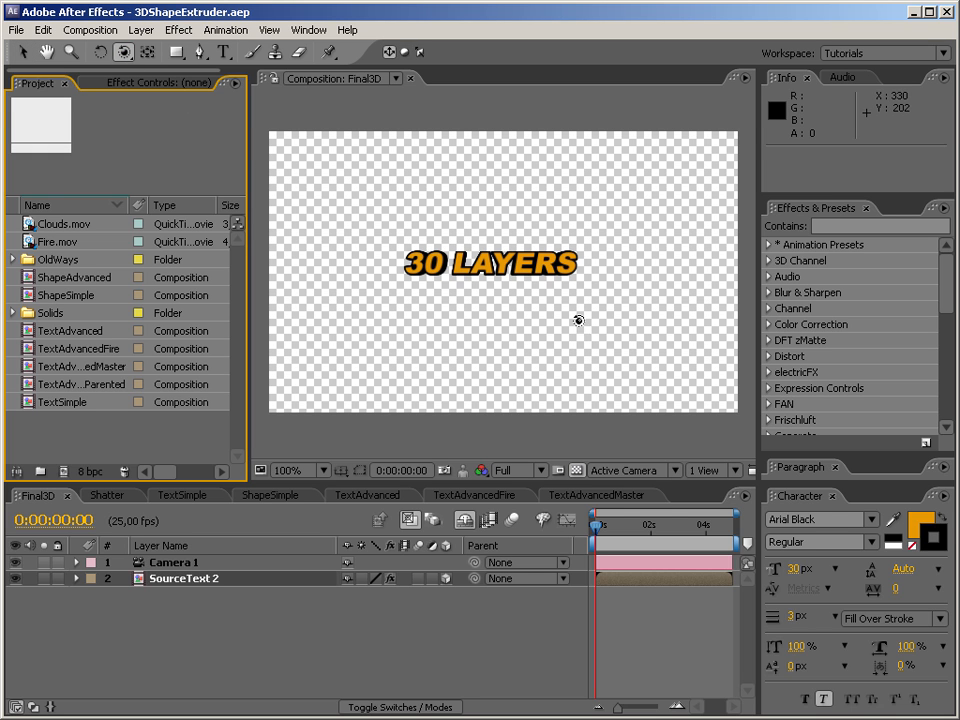
pyautogui.moveTo(578, 320); pyautogui.dragTo(561, 287)
pyautogui.moveTo(480, 286); pyautogui.dragTo(505, 289)
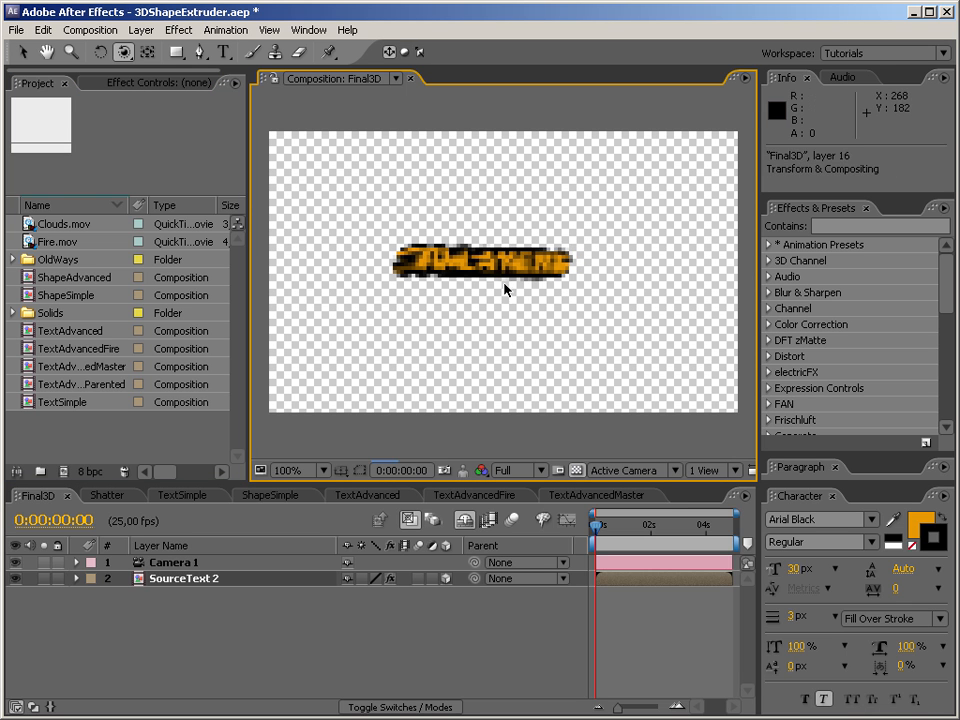
pyautogui.moveTo(442, 268); pyautogui.dragTo(436, 262)
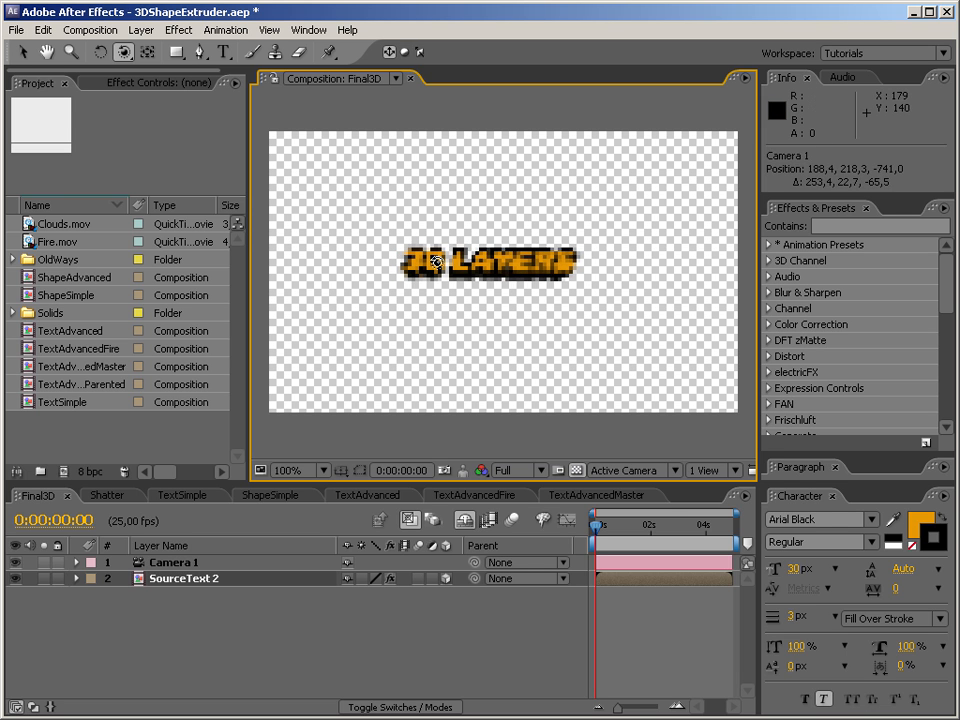
pyautogui.moveTo(580, 268); pyautogui.dragTo(493, 300)
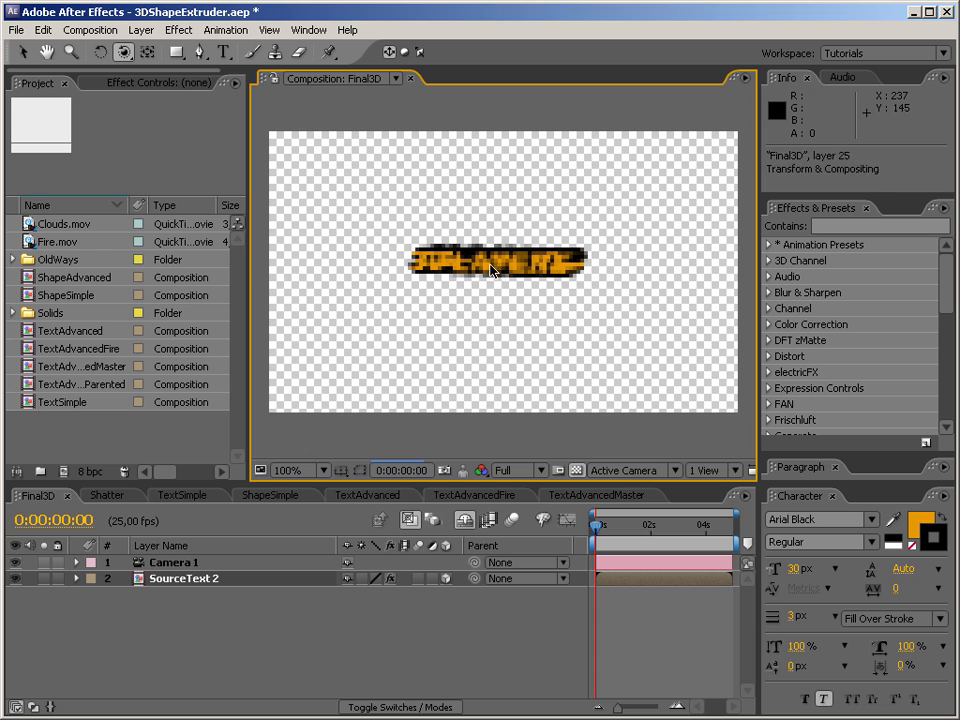
pyautogui.moveTo(479, 298); pyautogui.dragTo(579, 279)
pyautogui.moveTo(506, 314)
pyautogui.mouseDown()
pyautogui.moveTo(530, 245)
pyautogui.moveTo(501, 238)
pyautogui.moveTo(510, 206)
pyautogui.moveTo(528, 316)
pyautogui.moveTo(523, 306)
pyautogui.mouseUp()
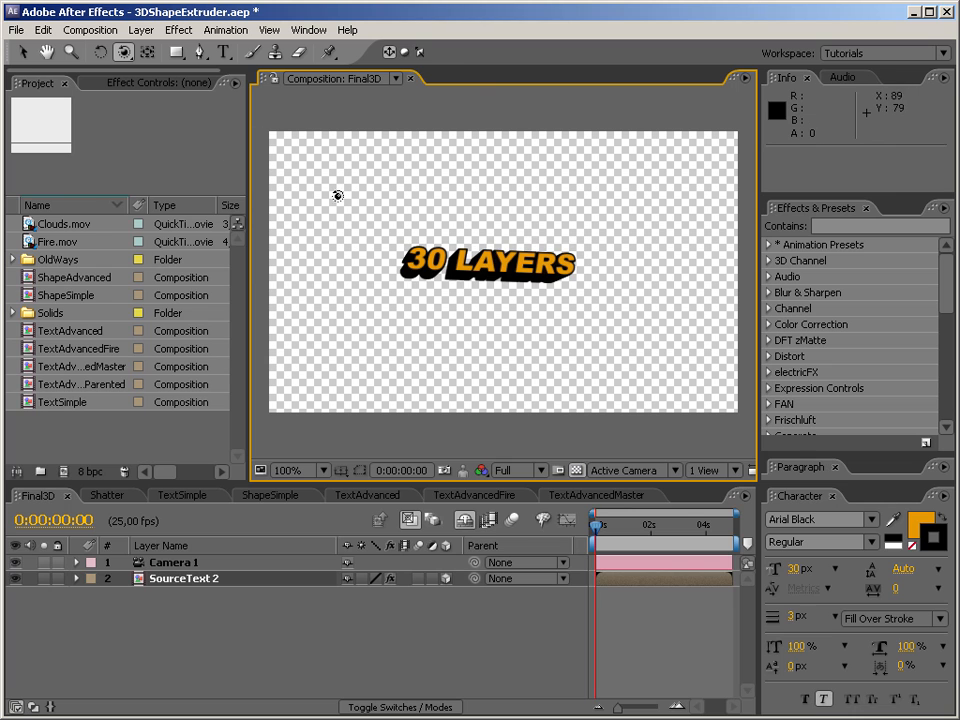
pyautogui.moveTo(398, 204); pyautogui.dragTo(493, 302)
pyautogui.moveTo(439, 285); pyautogui.dragTo(476, 302)
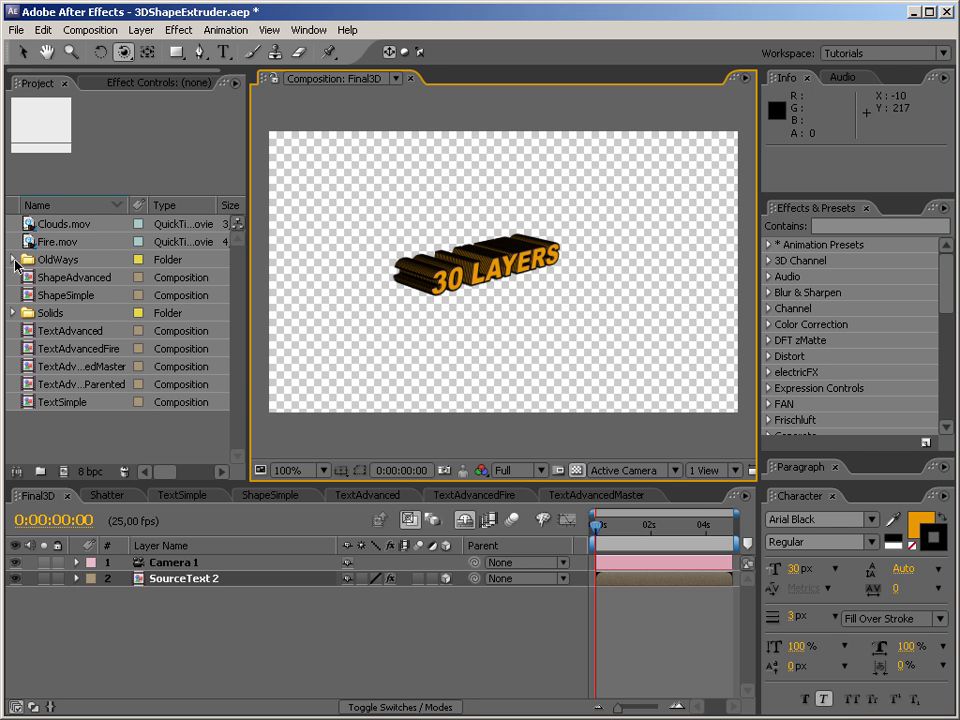
# Open the SourceText composition from OldWays > Duplicates and remove the stroke from the "30 LAYERS" text.
pyautogui.click(13, 260)
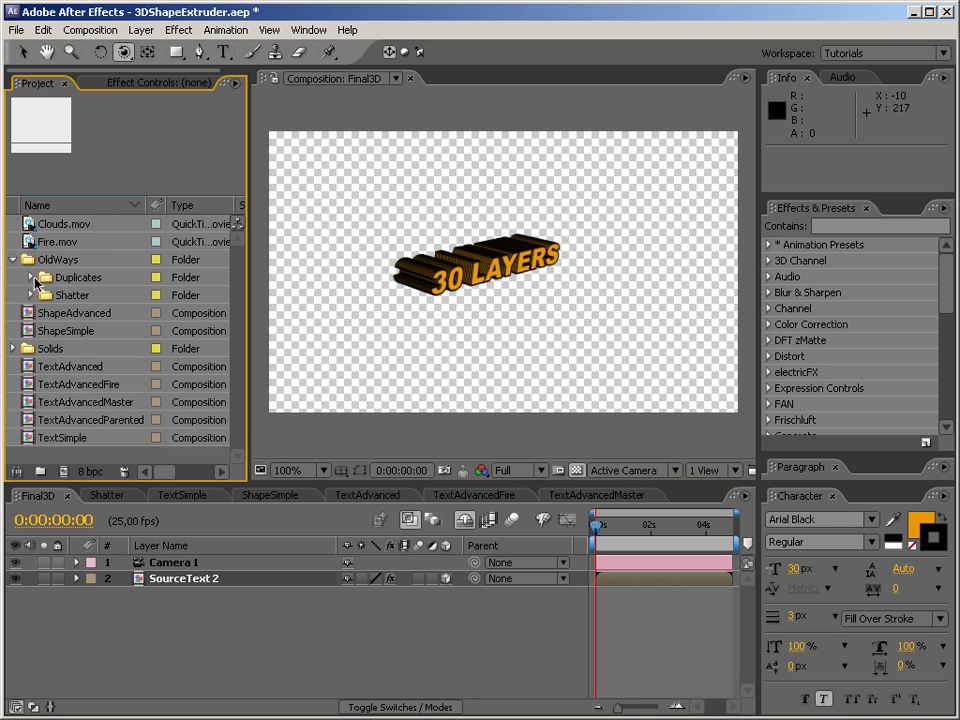
pyautogui.click(33, 278)
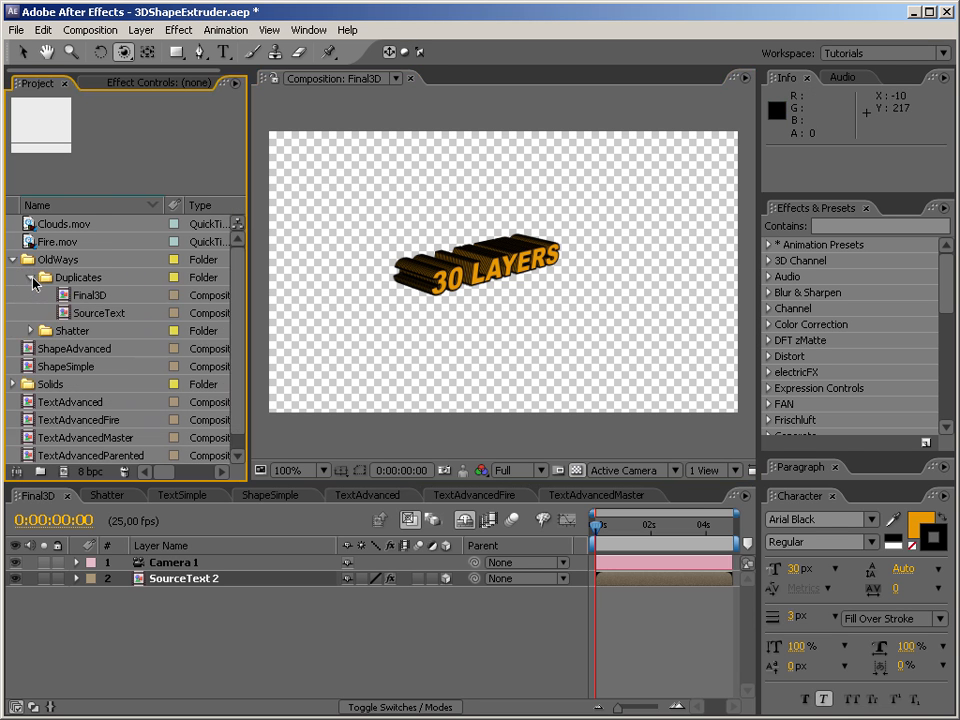
pyautogui.doubleClick(68, 316)
pyautogui.doubleClick(497, 266)
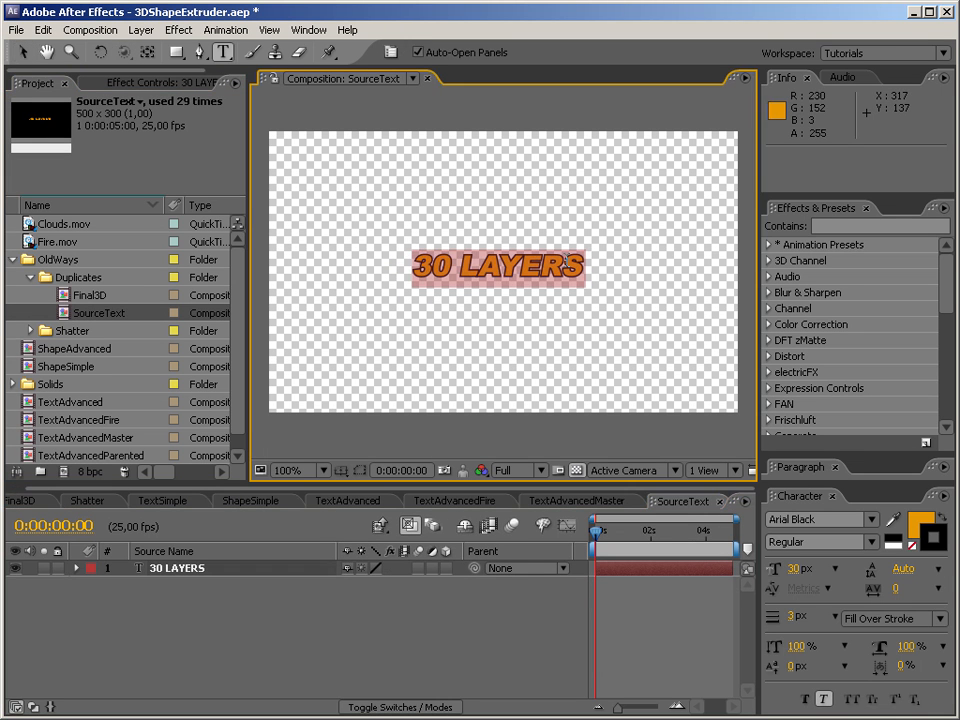
pyautogui.click(910, 545)
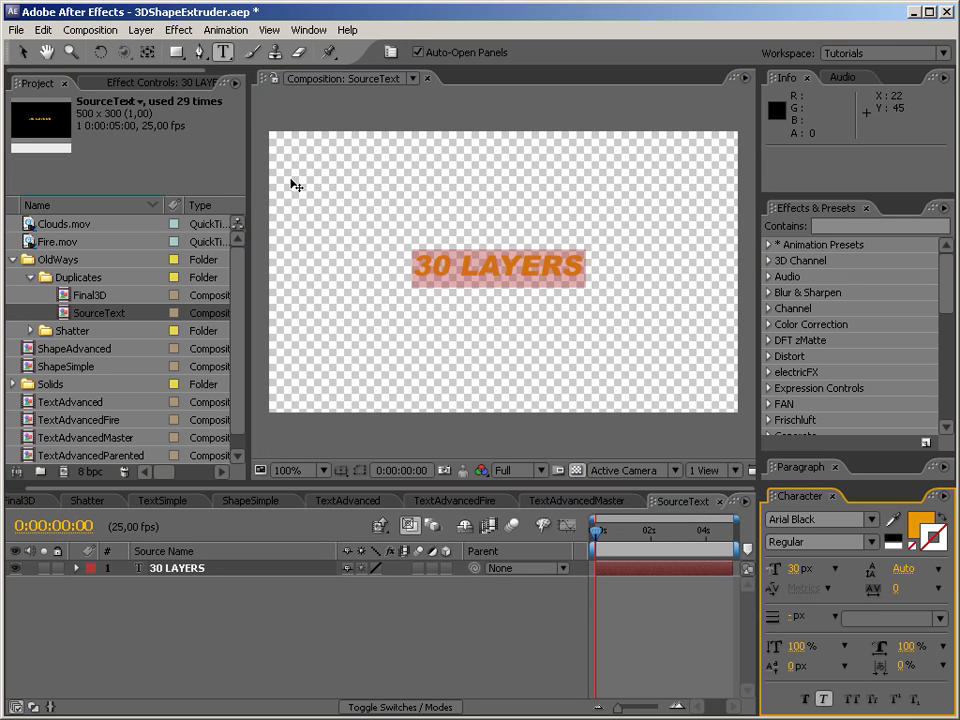
# Return to the Final3D composition and orbit the camera to inspect the extruded text without its stroke.
pyautogui.click(44, 505)
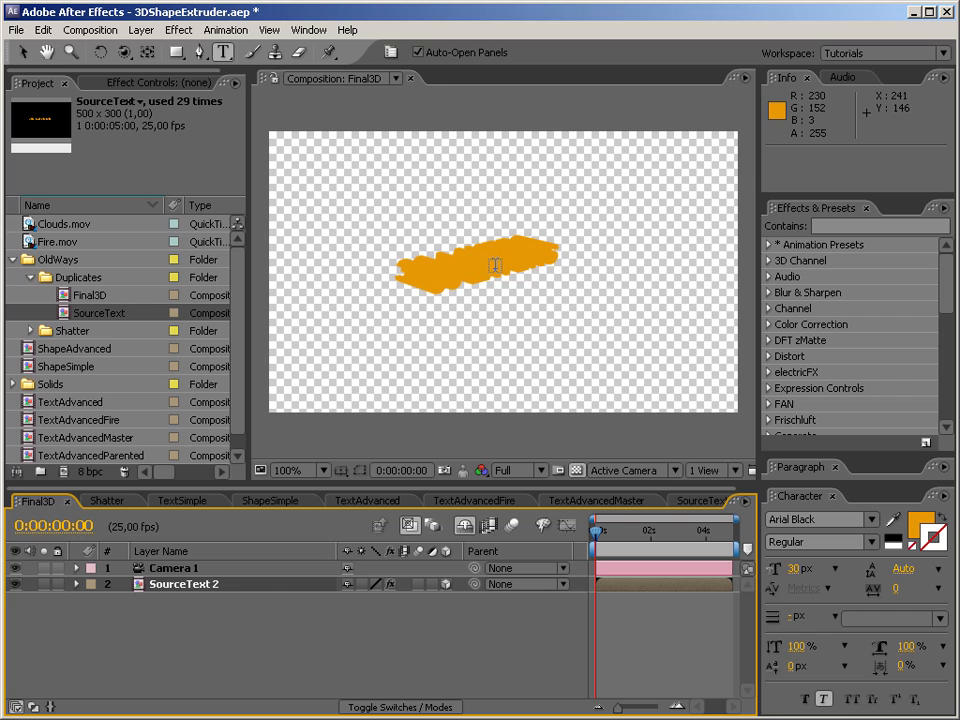
pyautogui.click(122, 52)
pyautogui.moveTo(508, 300); pyautogui.dragTo(377, 219)
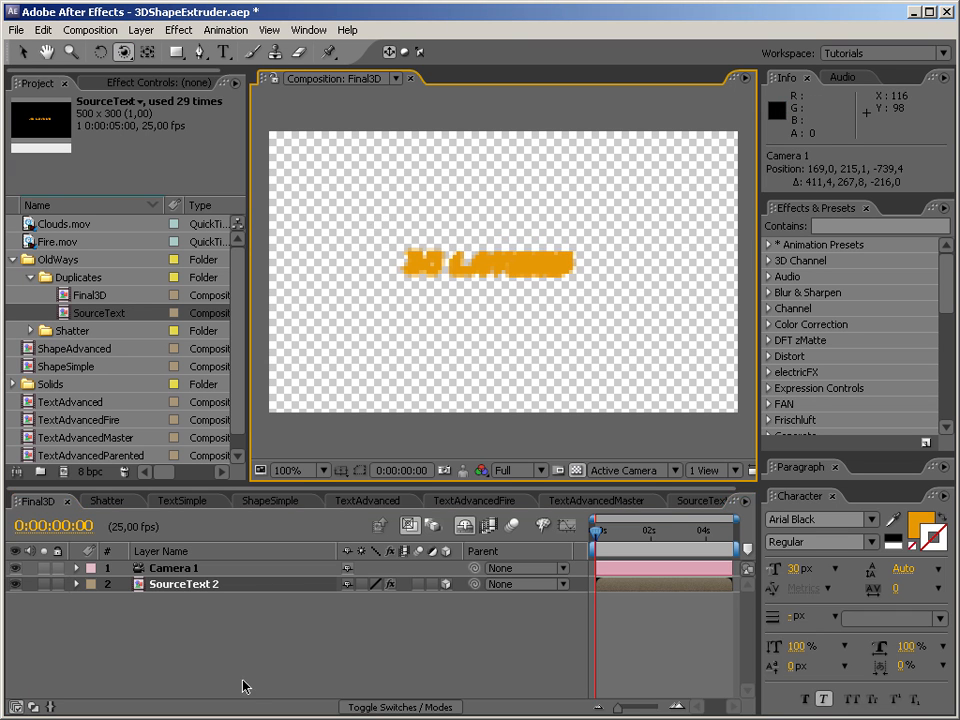
# Enlarge the timeline area, reveal the shy SourceText duplicates to look through the layer stack, and hide them again.
pyautogui.click(202, 588)
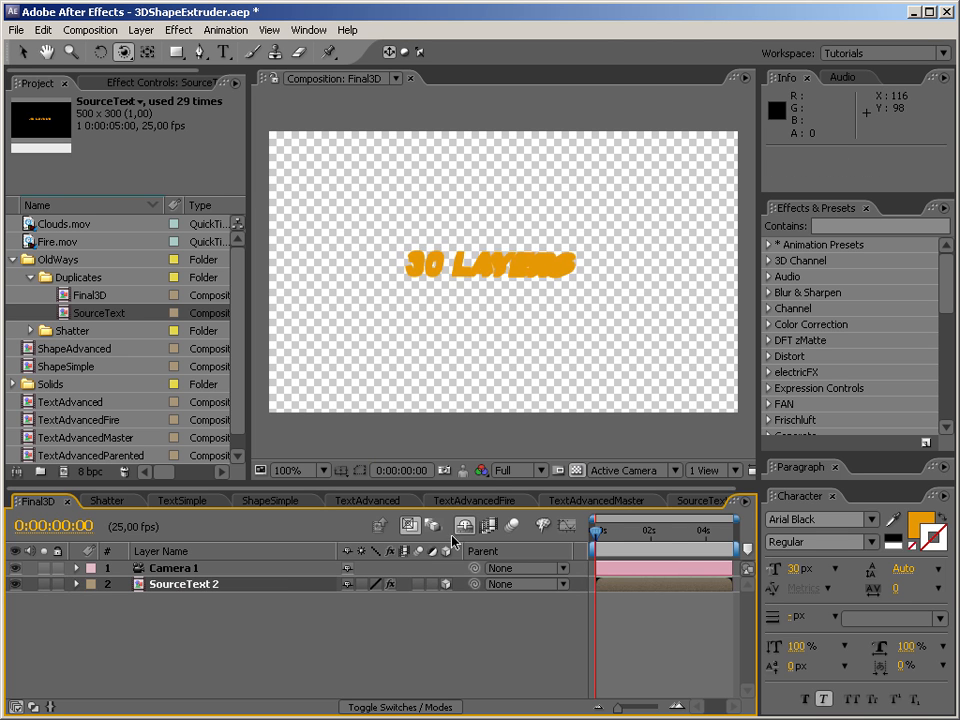
pyautogui.moveTo(495, 488); pyautogui.dragTo(499, 405)
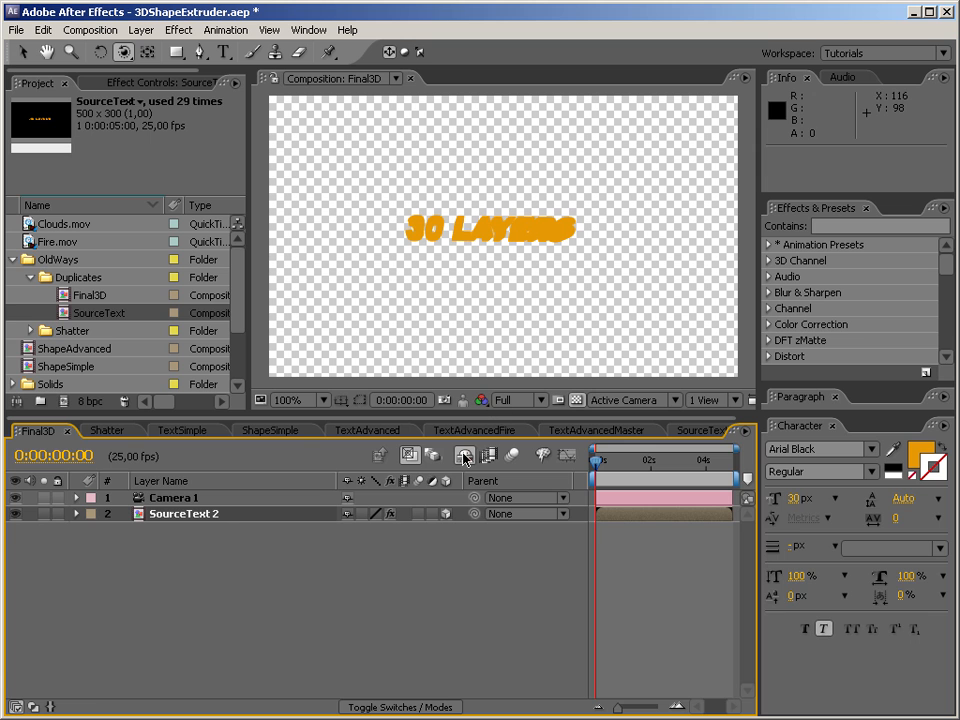
pyautogui.scroll(-6, 735, 681)
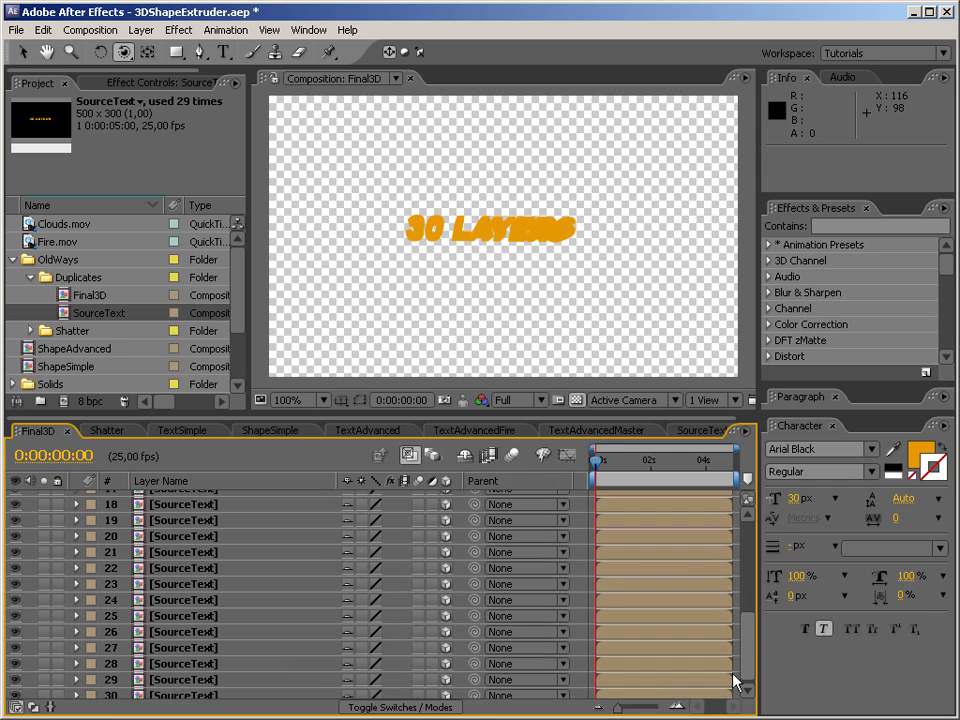
pyautogui.scroll(6, 740, 658)
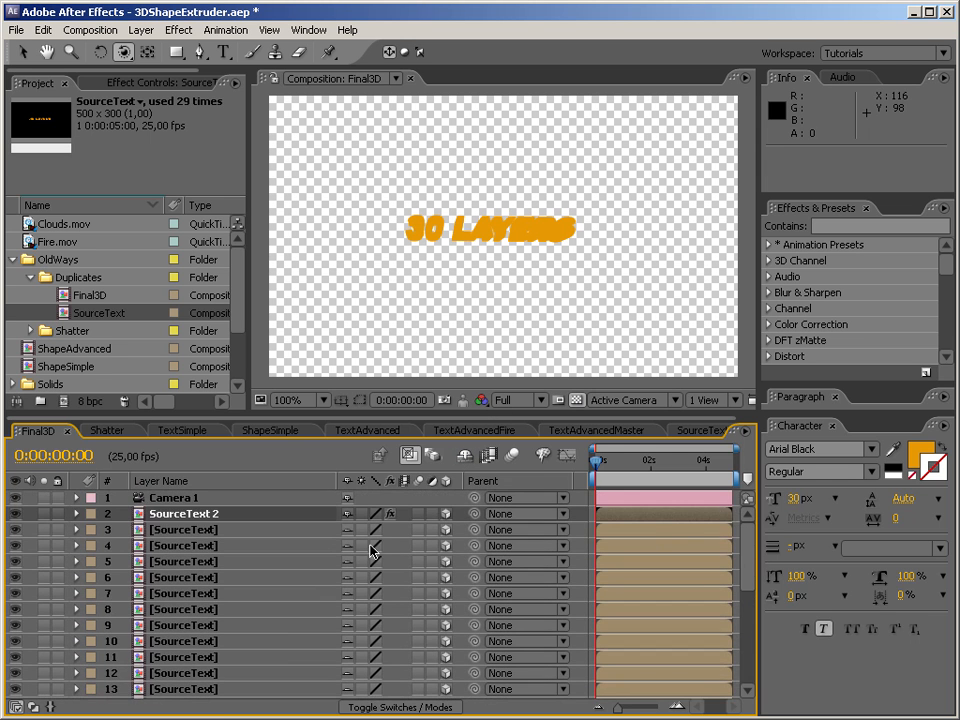
pyautogui.click(464, 456)
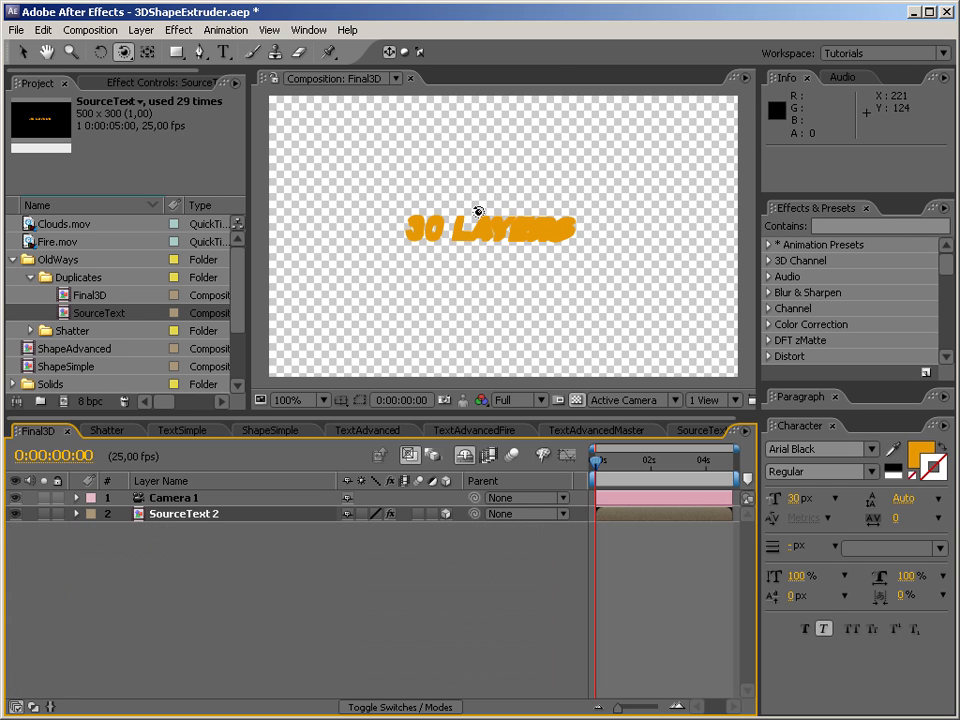
# Apply Hue/Saturation to the SourceText 2 layer with Master Hue at +186°, and collapse the Duplicates folder in the project.
pyautogui.click(828, 225)
pyautogui.write('hue')
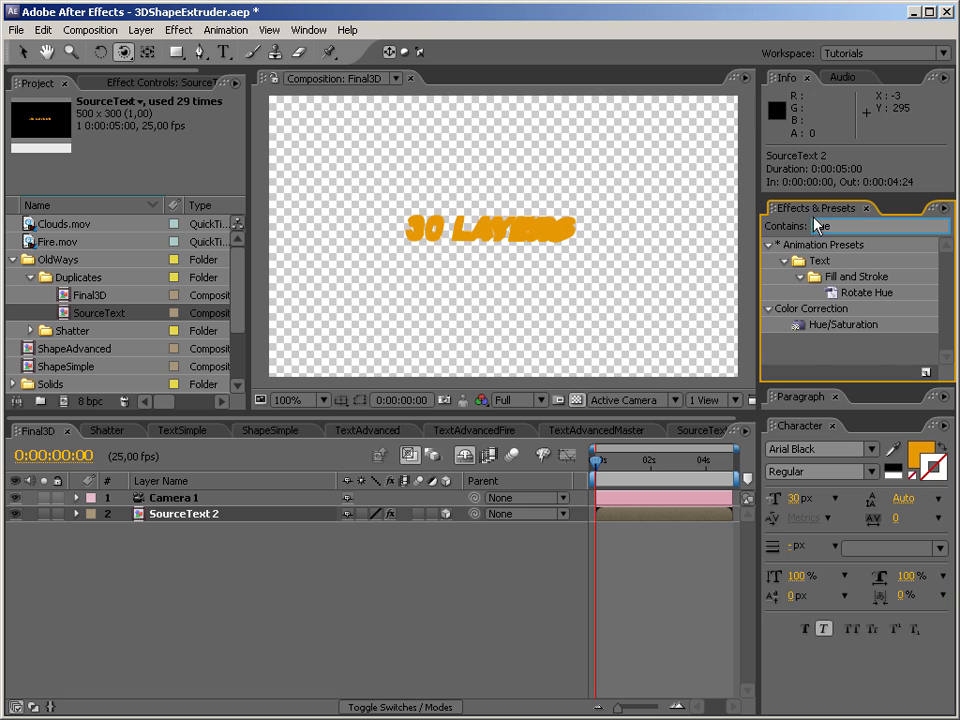
pyautogui.moveTo(870, 326); pyautogui.dragTo(168, 514)
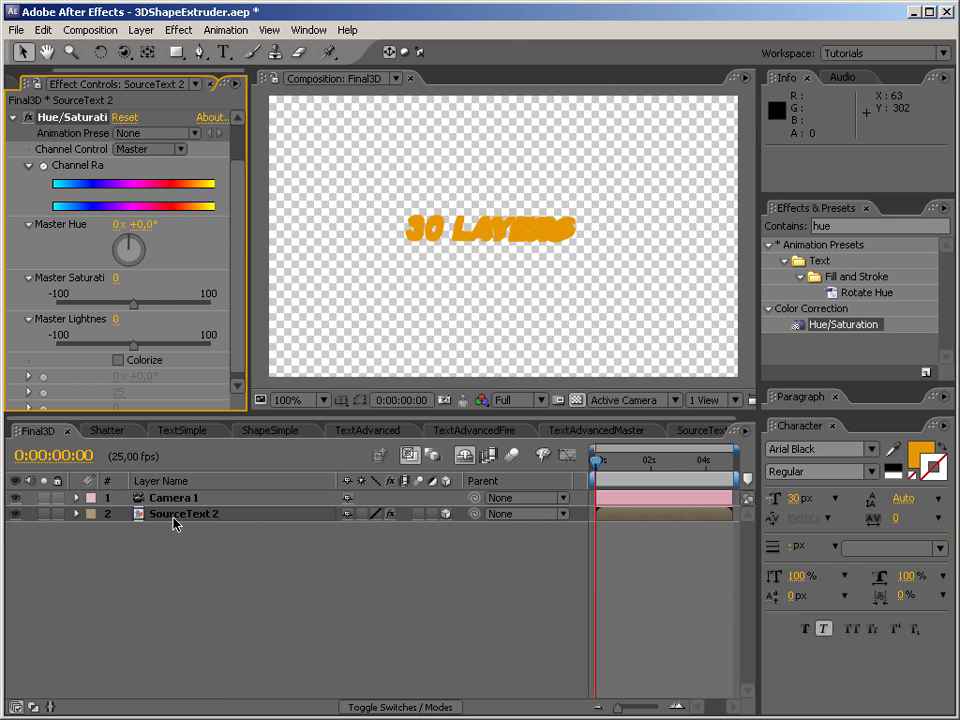
pyautogui.moveTo(133, 242)
pyautogui.mouseDown()
pyautogui.moveTo(193, 296)
pyautogui.moveTo(128, 266)
pyautogui.mouseUp()
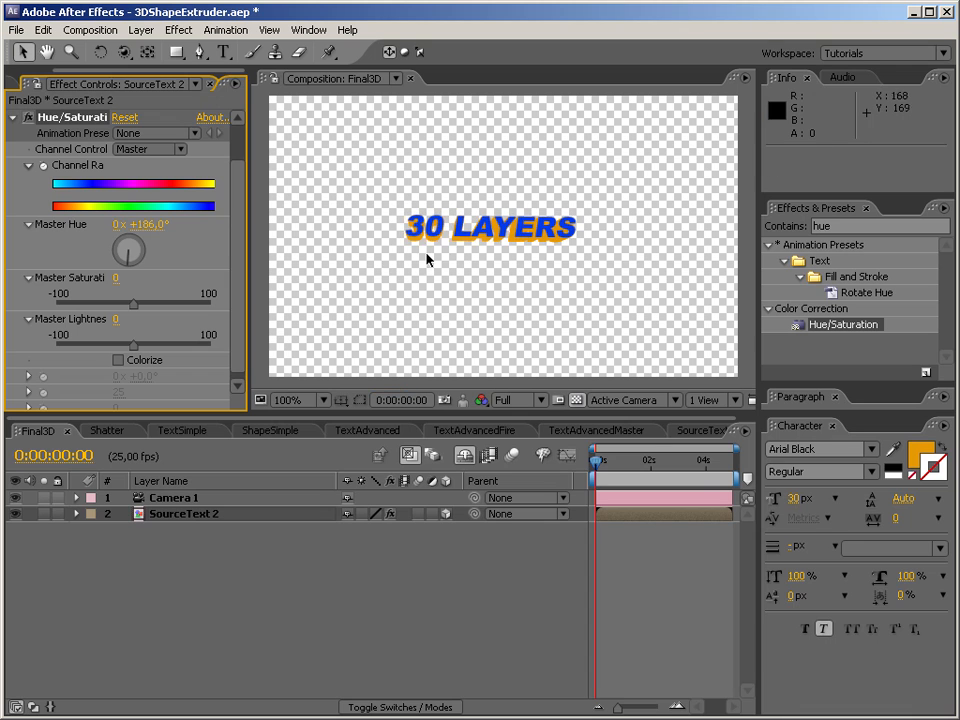
pyautogui.click(38, 84)
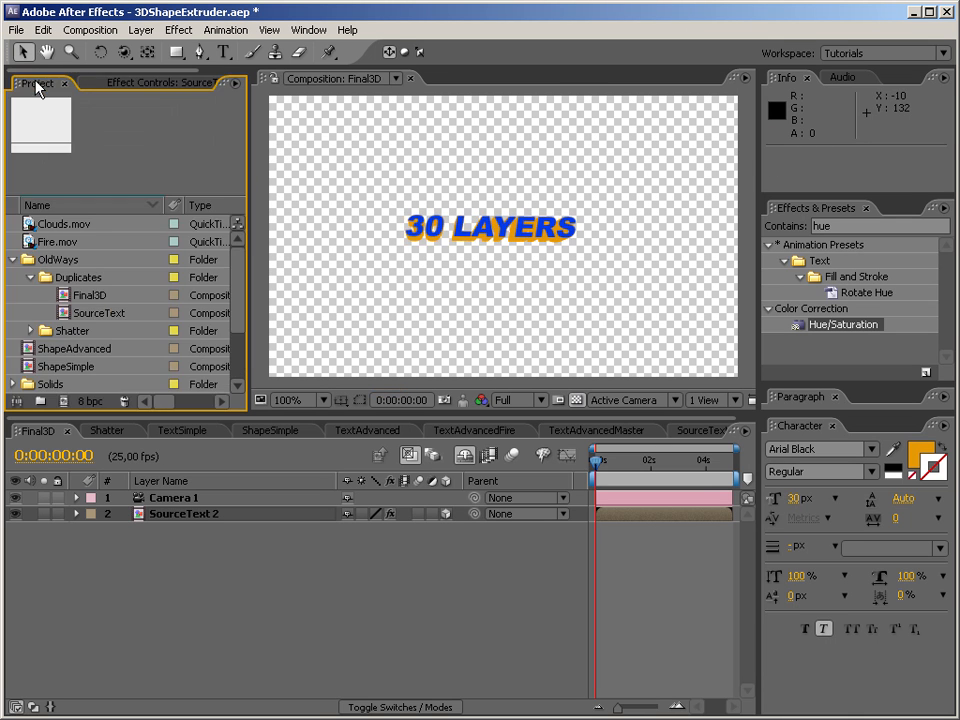
pyautogui.click(32, 278)
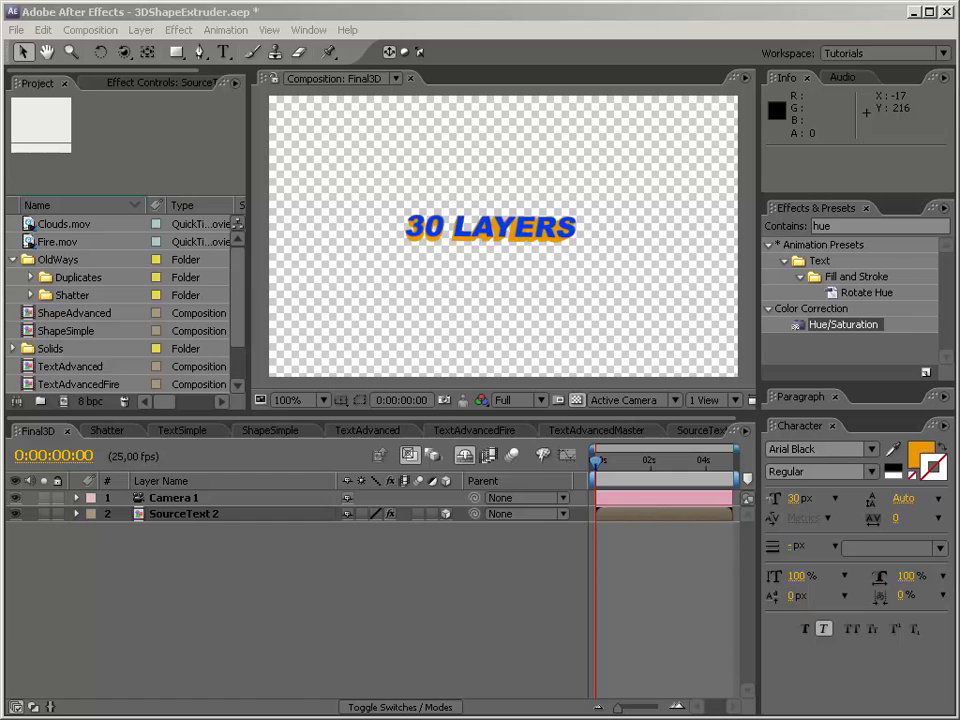
# Switch to Firefox and look through the Creative COW After Effects podcast list around the Creating 3D Extruded Text episode.
pyautogui.hotkey('alt', 'Tab')
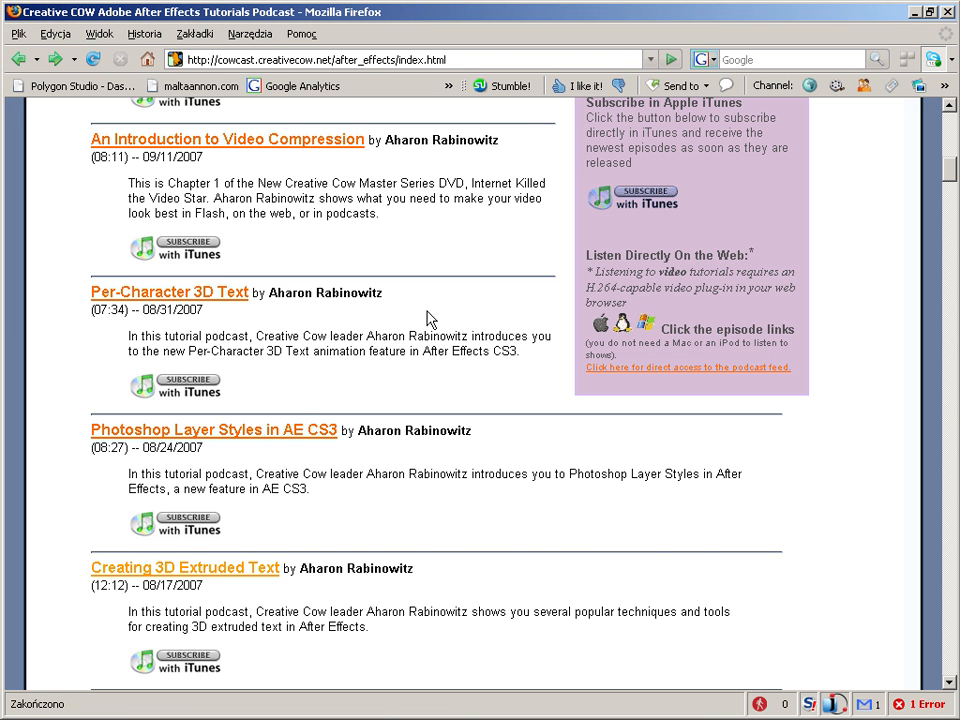
pyautogui.scroll(-1, 317, 560)
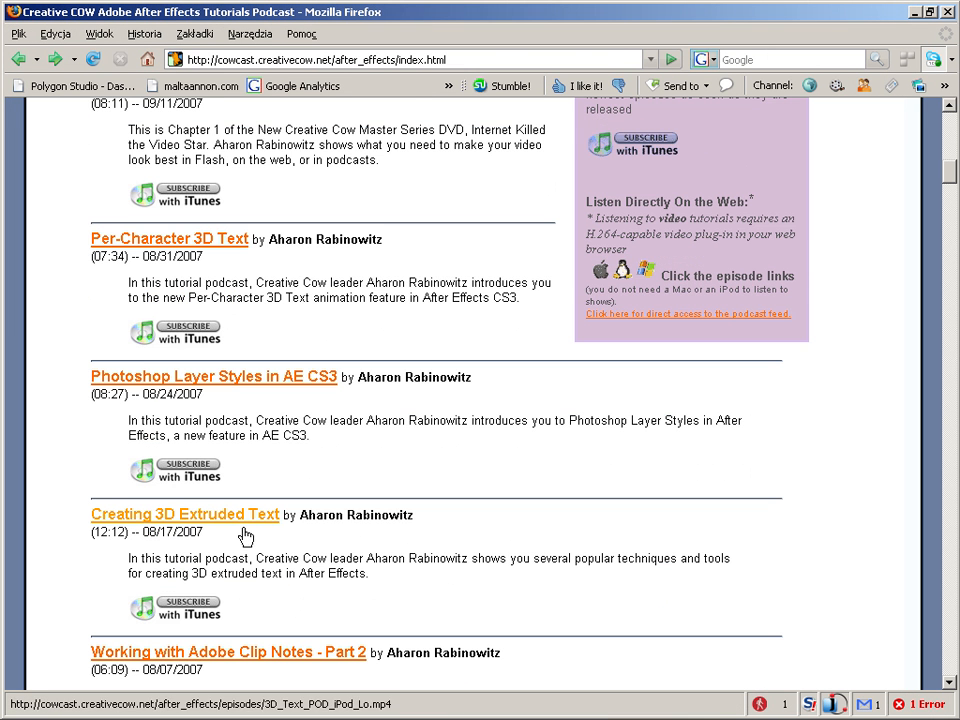
pyautogui.scroll(3, 317, 553)
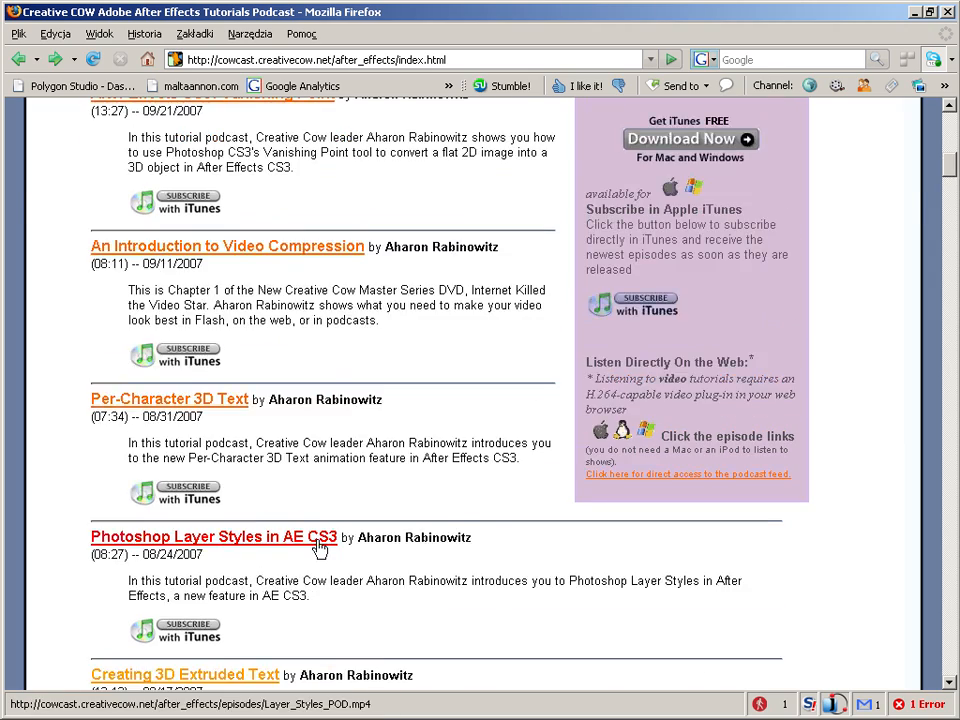
pyautogui.scroll(10, 317, 548)
pyautogui.scroll(-16, 321, 521)
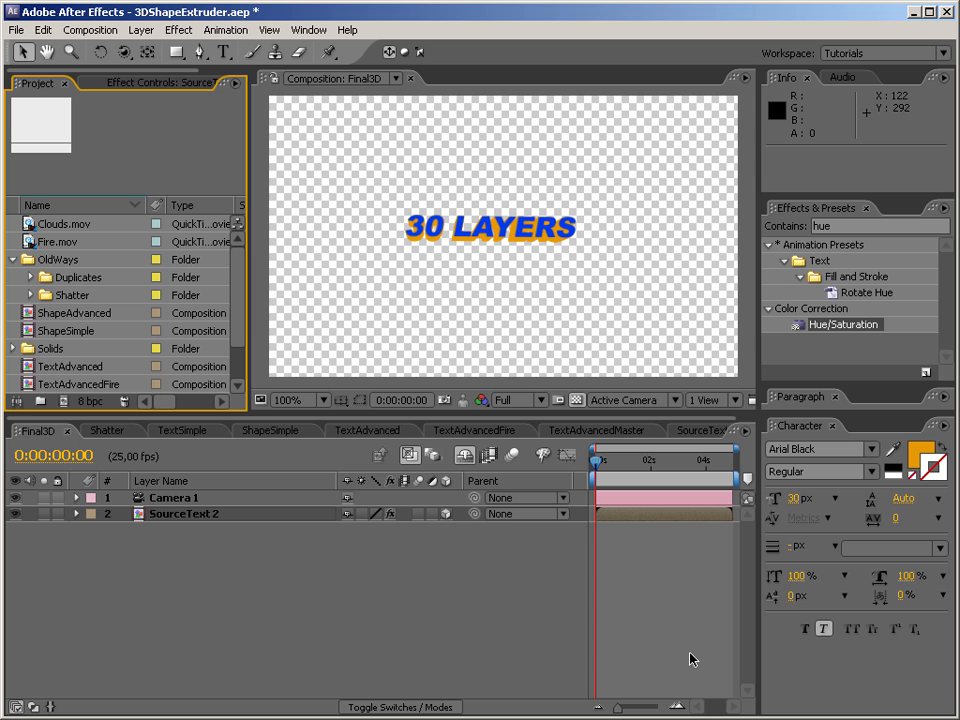
# Open the Shatter composition from the OldWays > Shatter folder and orbit the camera to examine its extruded text.
pyautogui.click(31, 295)
pyautogui.doubleClick(64, 314)
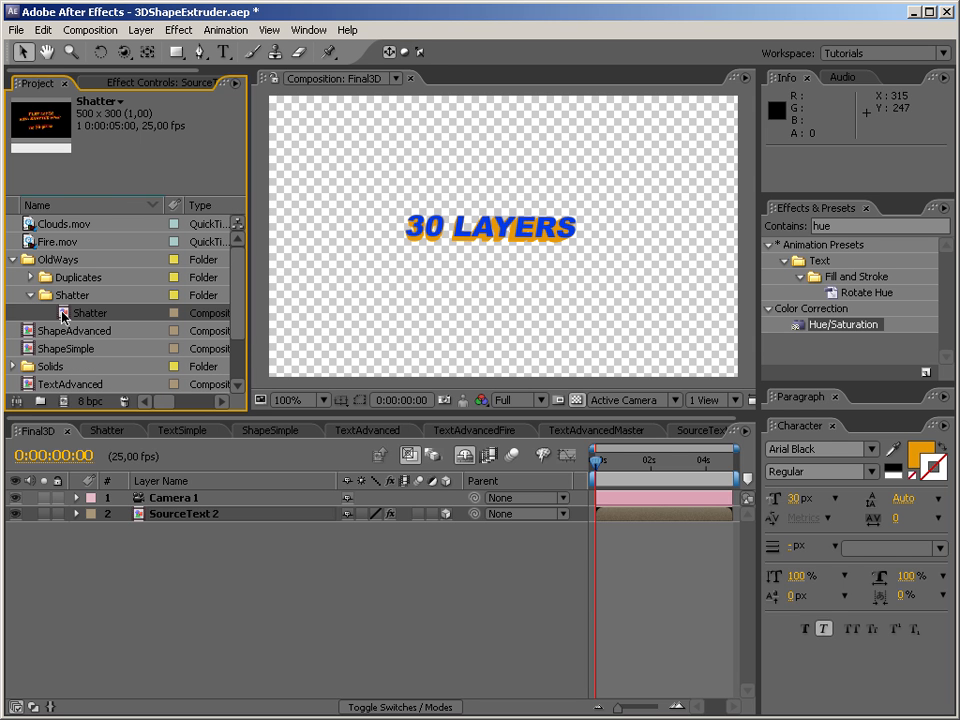
pyautogui.click(123, 52)
pyautogui.moveTo(514, 253)
pyautogui.mouseDown()
pyautogui.moveTo(386, 193)
pyautogui.moveTo(523, 196)
pyautogui.moveTo(490, 268)
pyautogui.moveTo(473, 279)
pyautogui.moveTo(437, 261)
pyautogui.moveTo(457, 226)
pyautogui.moveTo(516, 272)
pyautogui.mouseUp()
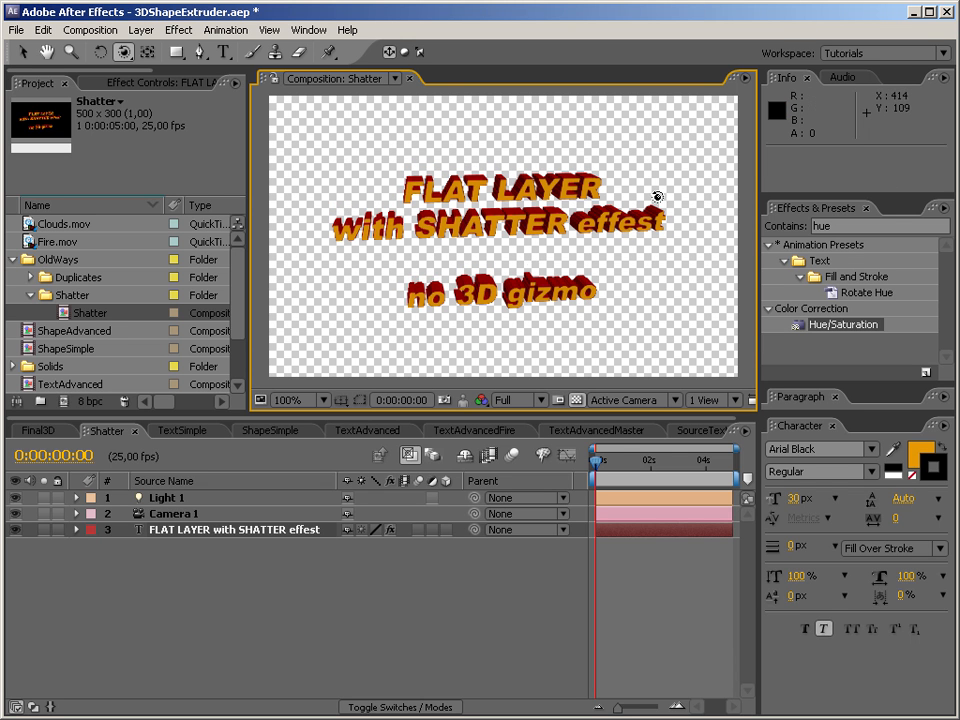
pyautogui.moveTo(515, 231); pyautogui.dragTo(590, 223)
pyautogui.moveTo(446, 249); pyautogui.dragTo(502, 244)
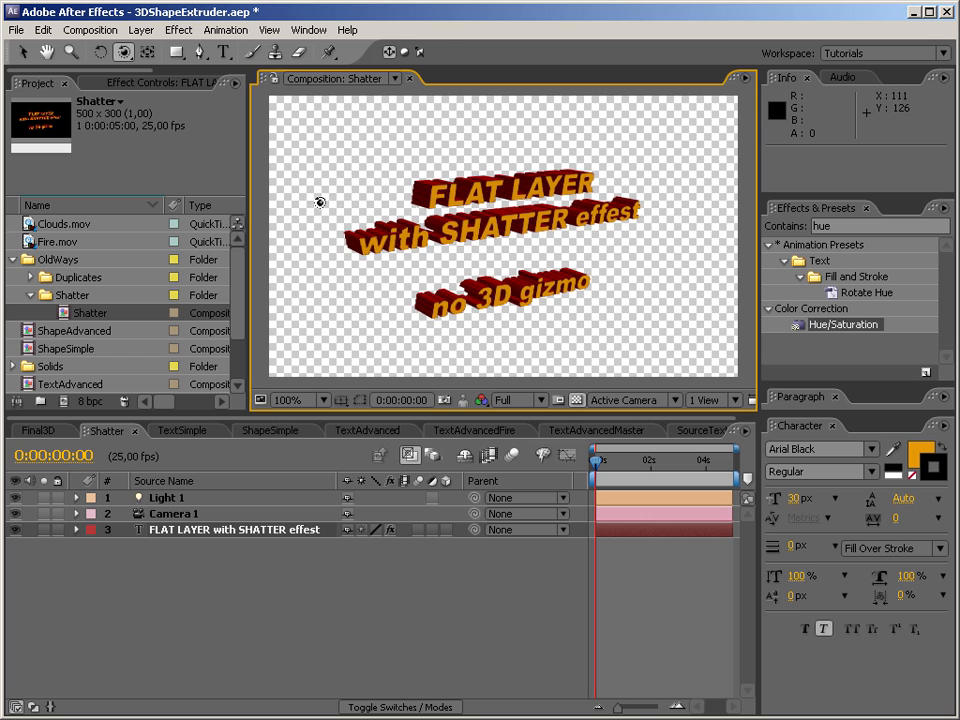
# Move the camera in close to inspect the edges of the Shatter text's extrusion, and pull it back out.
pyautogui.moveTo(126, 60); pyautogui.dragTo(160, 92)
pyautogui.moveTo(518, 190); pyautogui.dragTo(506, 5)
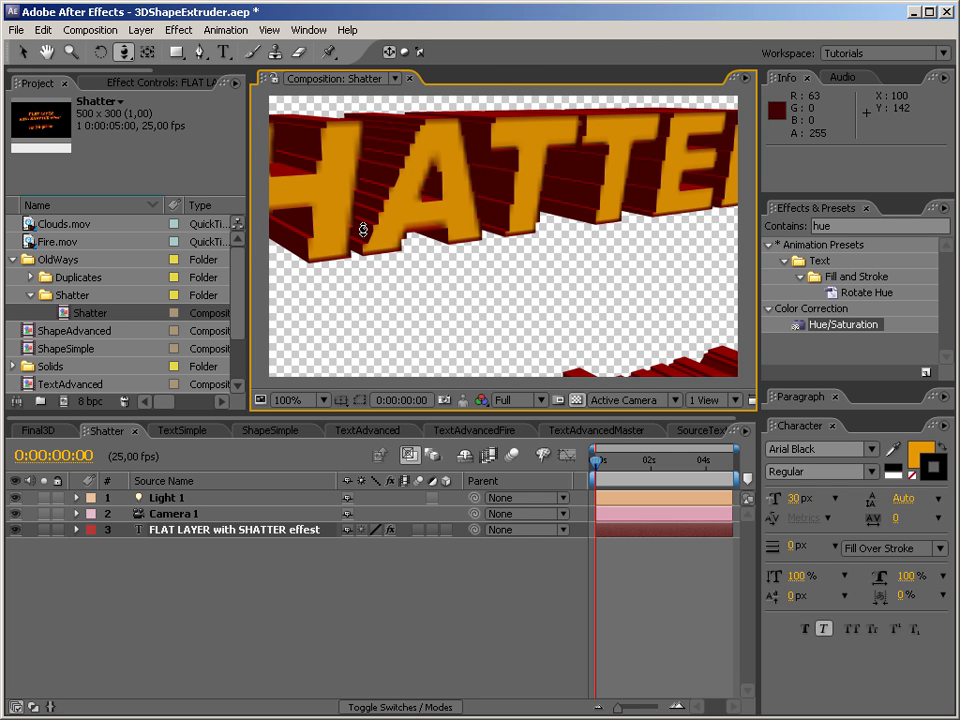
pyautogui.moveTo(546, 214); pyautogui.dragTo(534, 449)
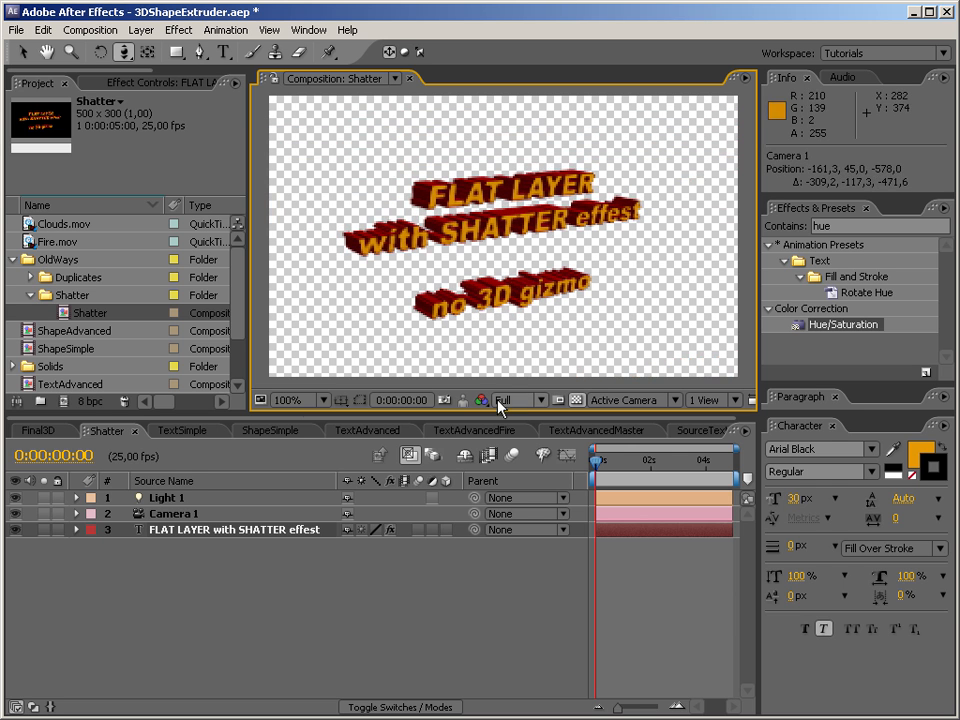
# Reopen Final3D from the Duplicates folder and move the camera close to the letters to examine the stacked-layer extrusion.
pyautogui.click(31, 278)
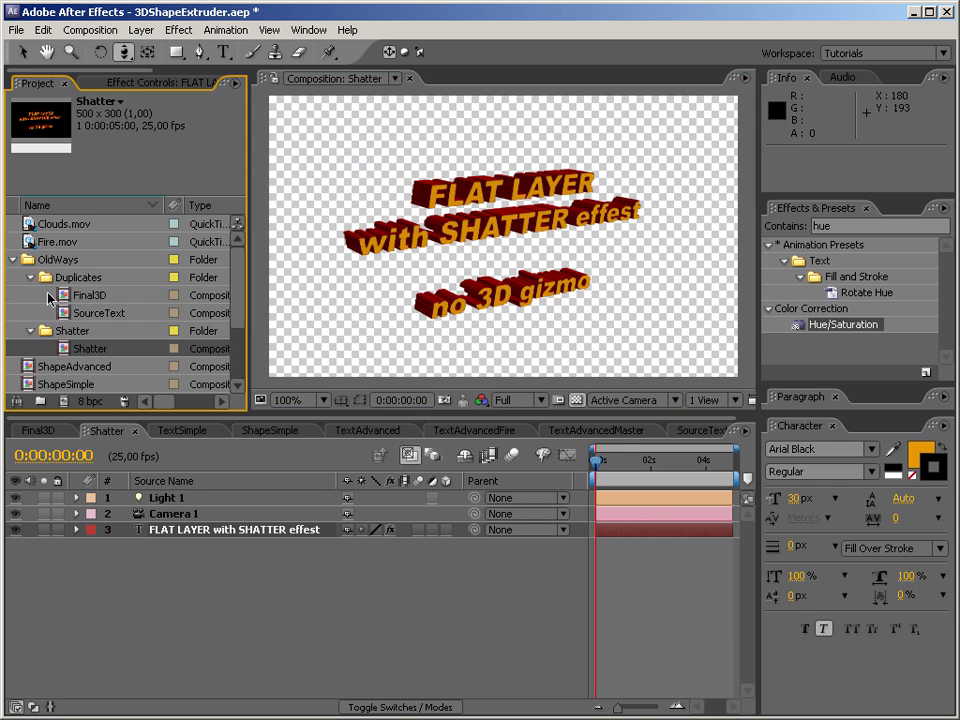
pyautogui.click(66, 297)
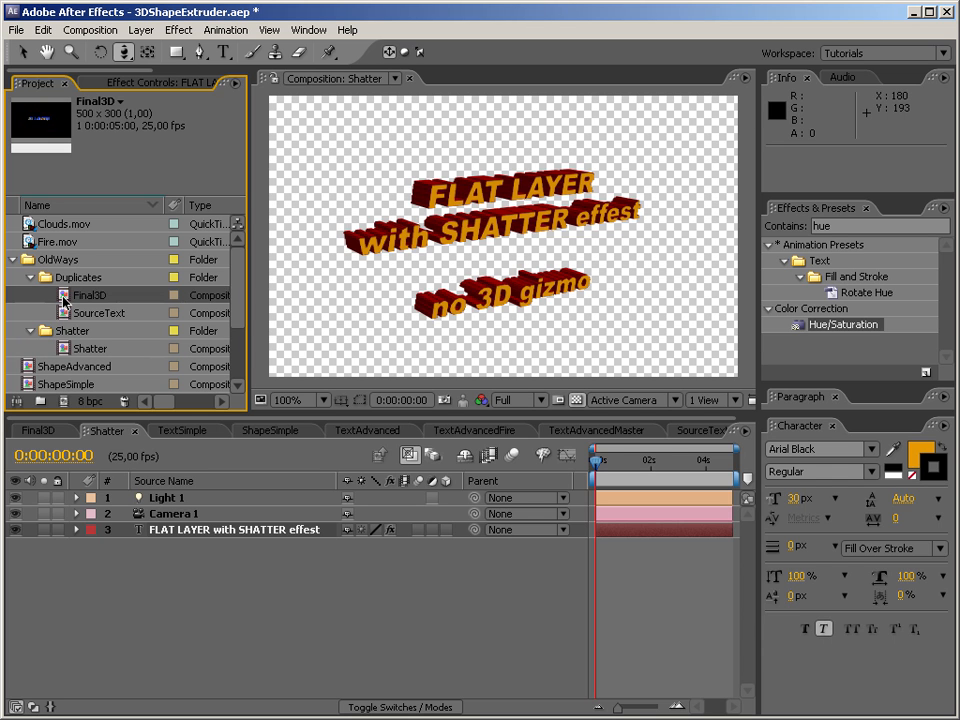
pyautogui.doubleClick(63, 297)
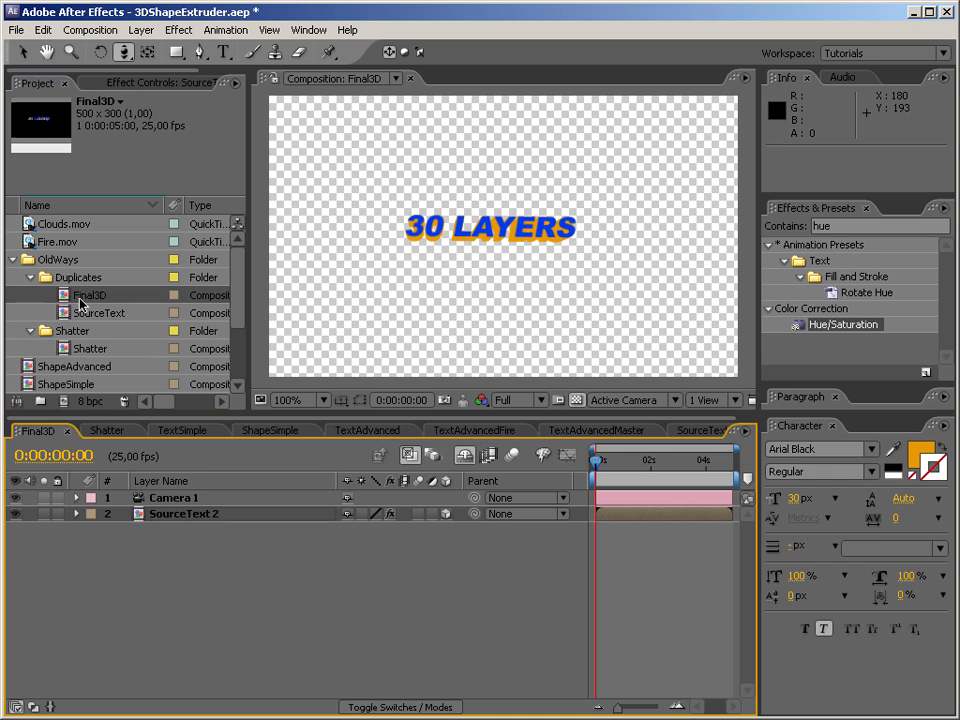
pyautogui.moveTo(348, 172); pyautogui.dragTo(440, 235)
pyautogui.moveTo(478, 2); pyautogui.dragTo(476, 0)
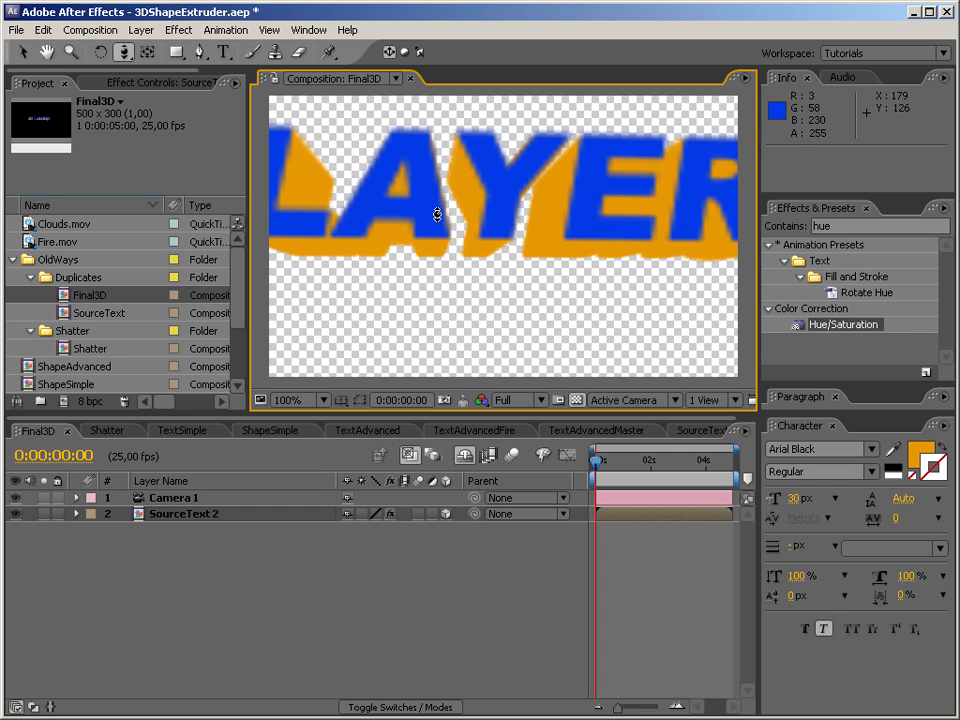
# Pull the camera back from the 30 LAYERS text and collapse the OldWays folder with its Duplicates and Shatter subfolders.
pyautogui.moveTo(437, 212); pyautogui.dragTo(467, 410)
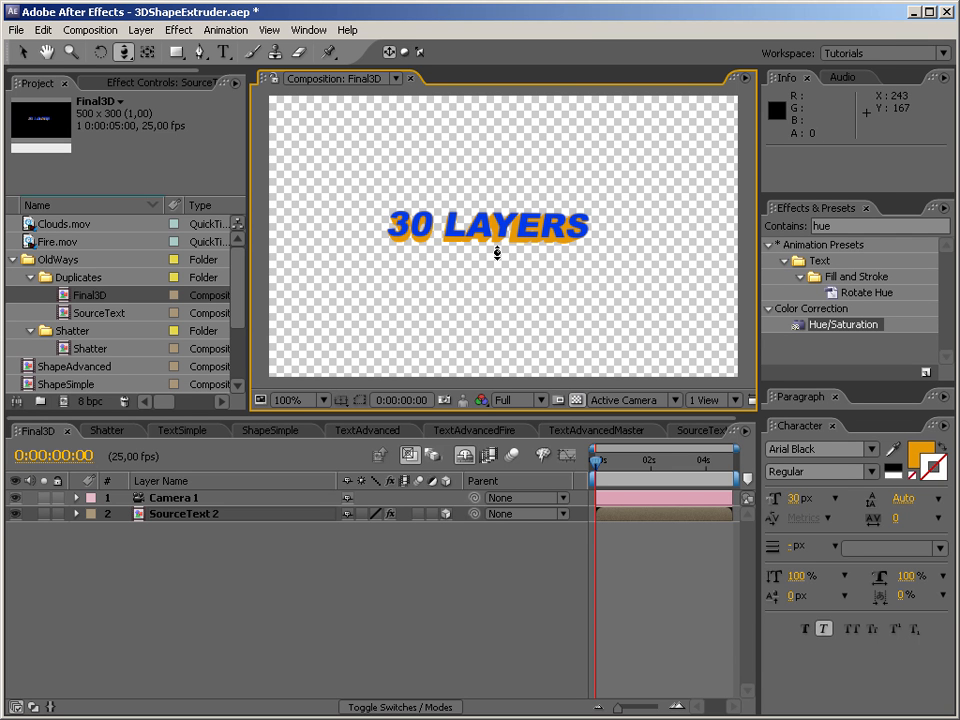
pyautogui.click(31, 277)
pyautogui.click(31, 295)
pyautogui.click(13, 259)
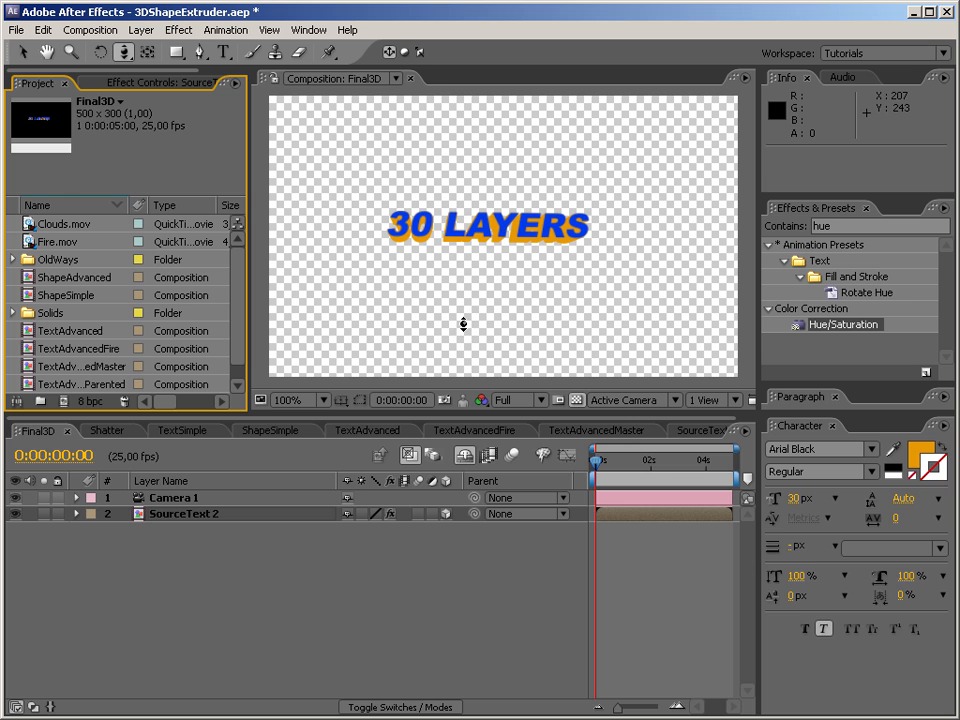
# Close the Final3D and Shatter compositions in the timeline.
pyautogui.click(67, 431)
pyautogui.click(40, 425)
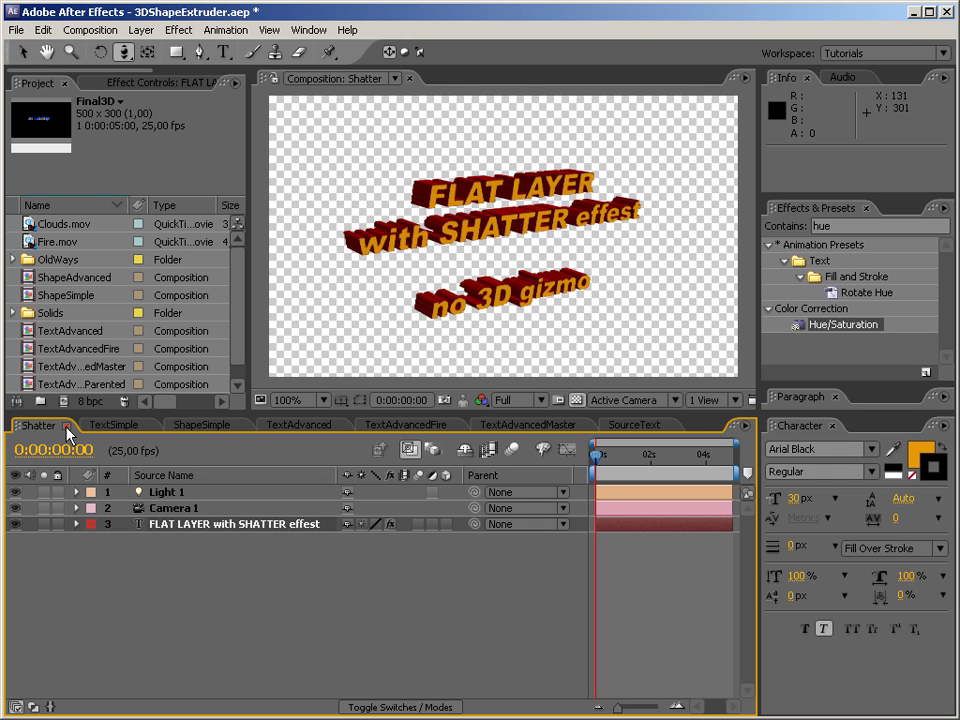
pyautogui.click(67, 428)
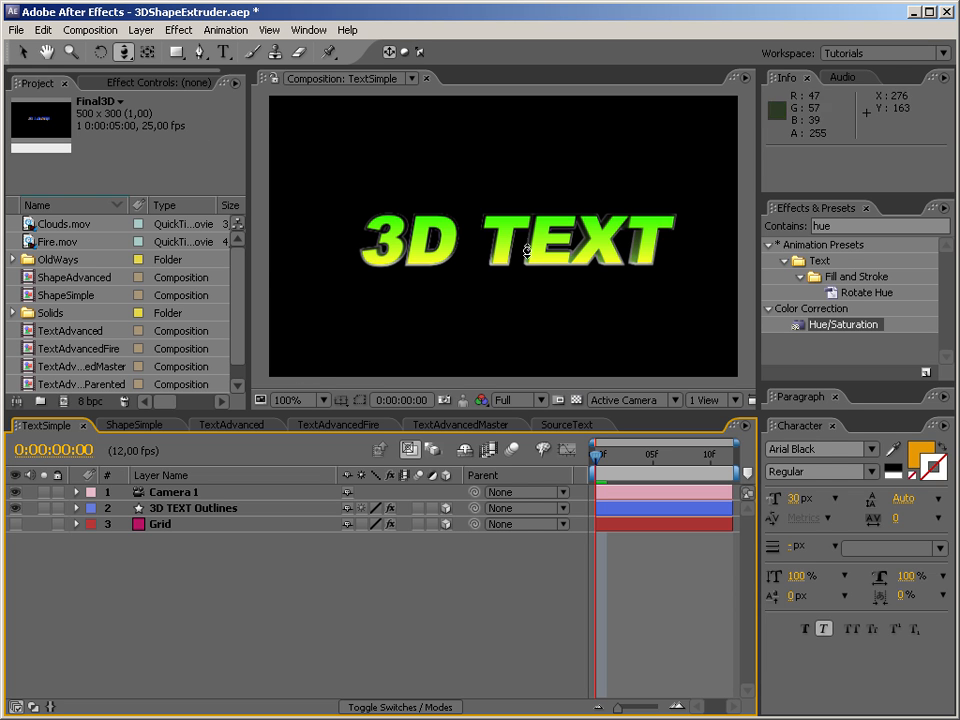
# Orbit the camera in the TextSimple composition to examine the extruded 3D TEXT from above and the side.
pyautogui.moveTo(126, 60); pyautogui.dragTo(160, 57)
pyautogui.moveTo(575, 236); pyautogui.dragTo(574, 281)
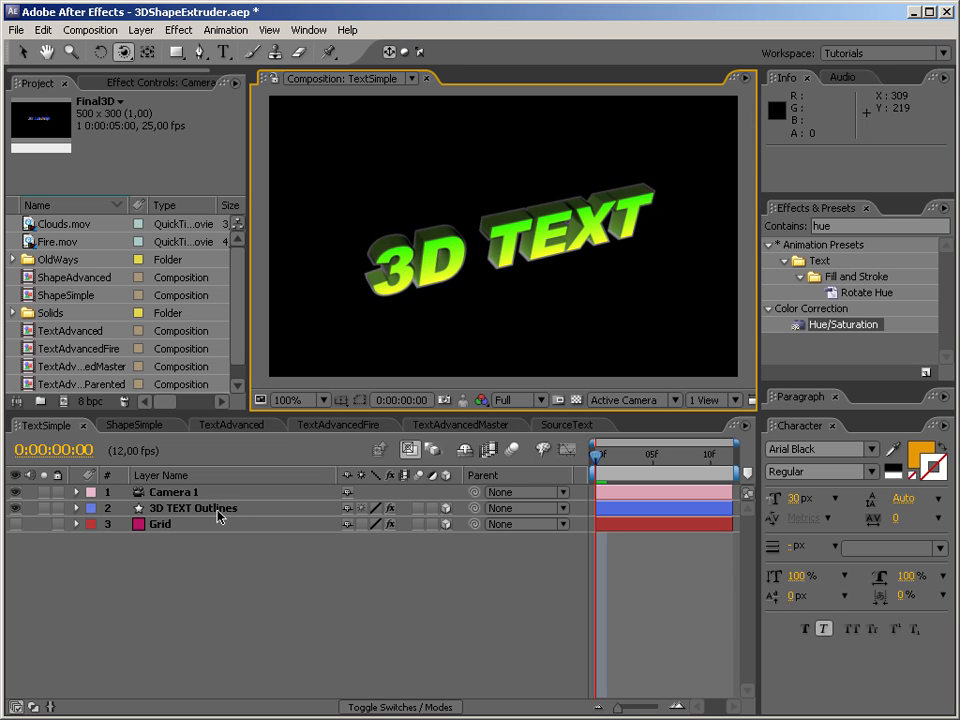
pyautogui.click(464, 450)
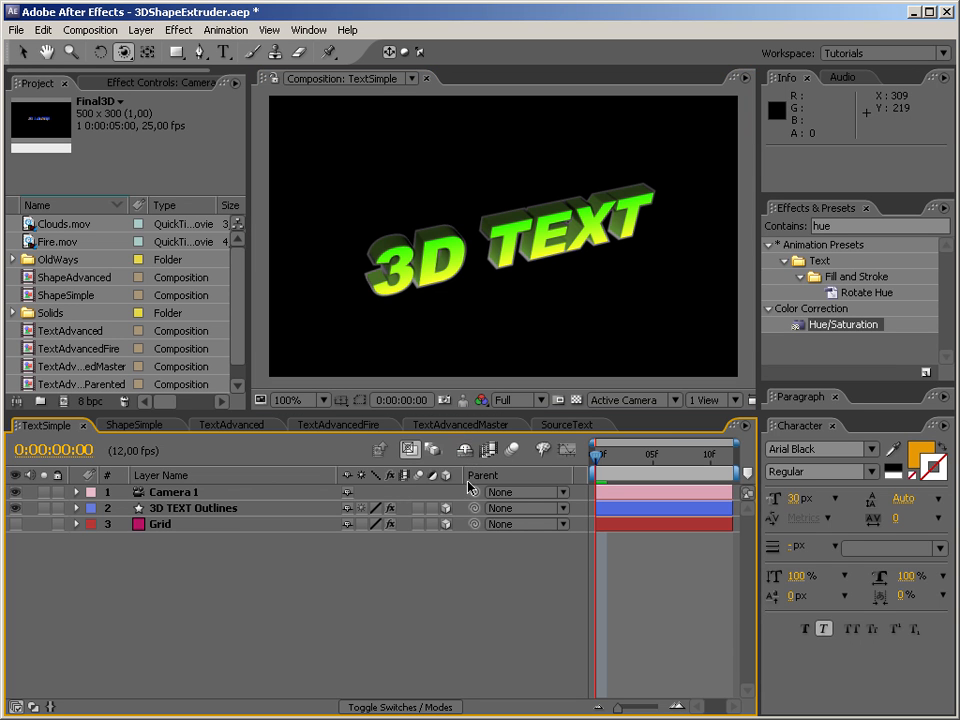
pyautogui.click(469, 451)
# Make the Grid layer visible in TextSimple and orbit the camera to a lower view over the floor grid.
pyautogui.click(186, 493)
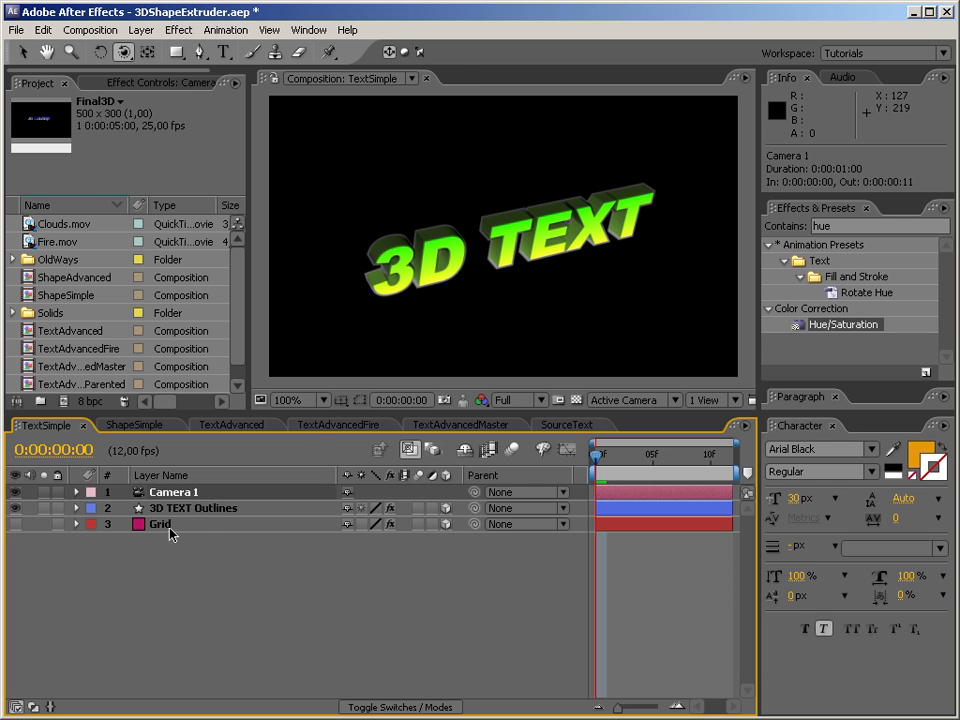
pyautogui.click(172, 534)
pyautogui.click(15, 524)
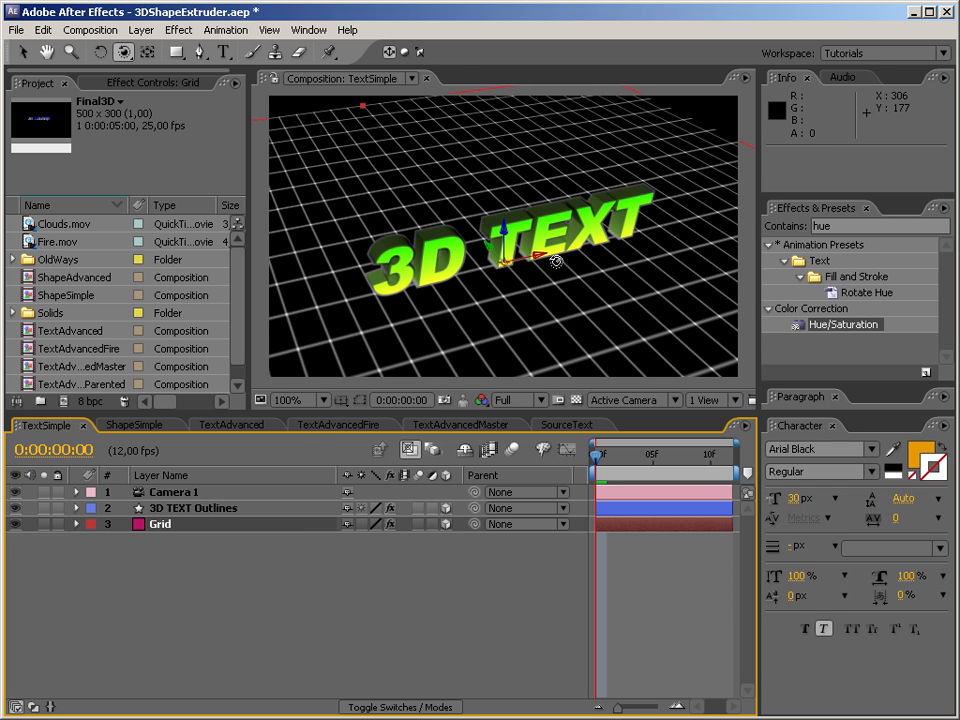
pyautogui.moveTo(550, 259); pyautogui.dragTo(583, 270)
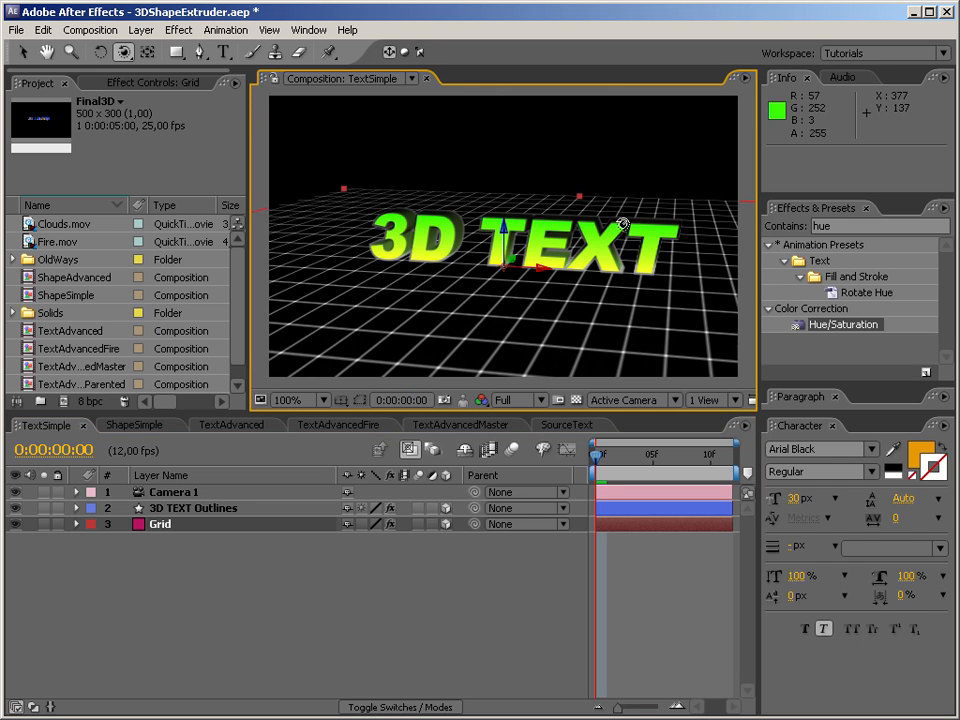
pyautogui.press('v')
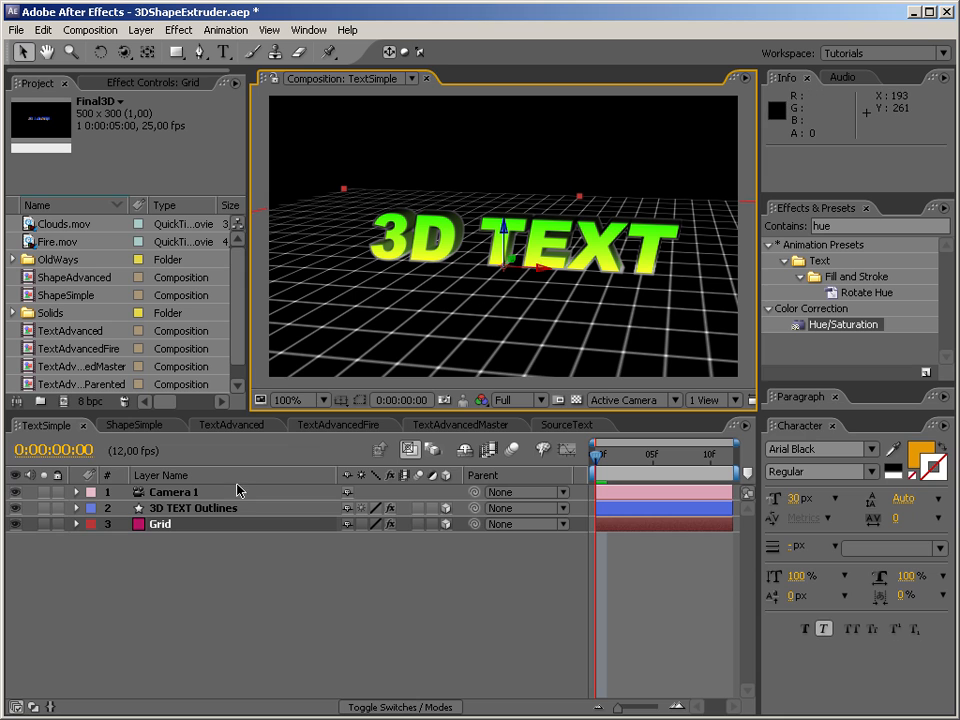
# Select the 3D TEXT Outlines layer and orbit the camera around it to examine the extrusion from both sides.
pyautogui.click(246, 508)
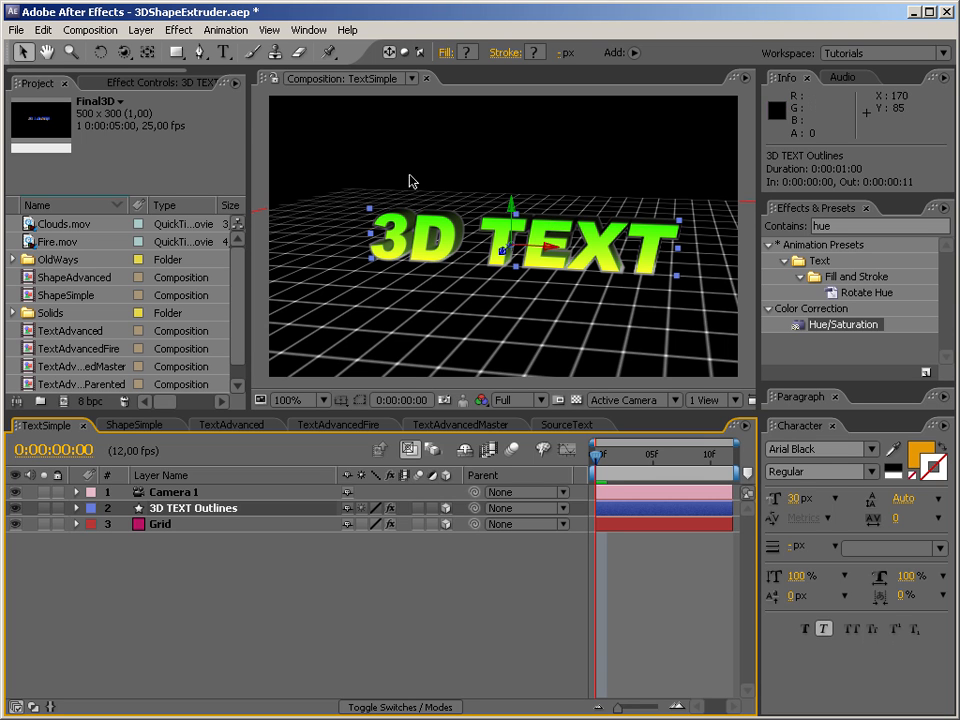
pyautogui.click(123, 52)
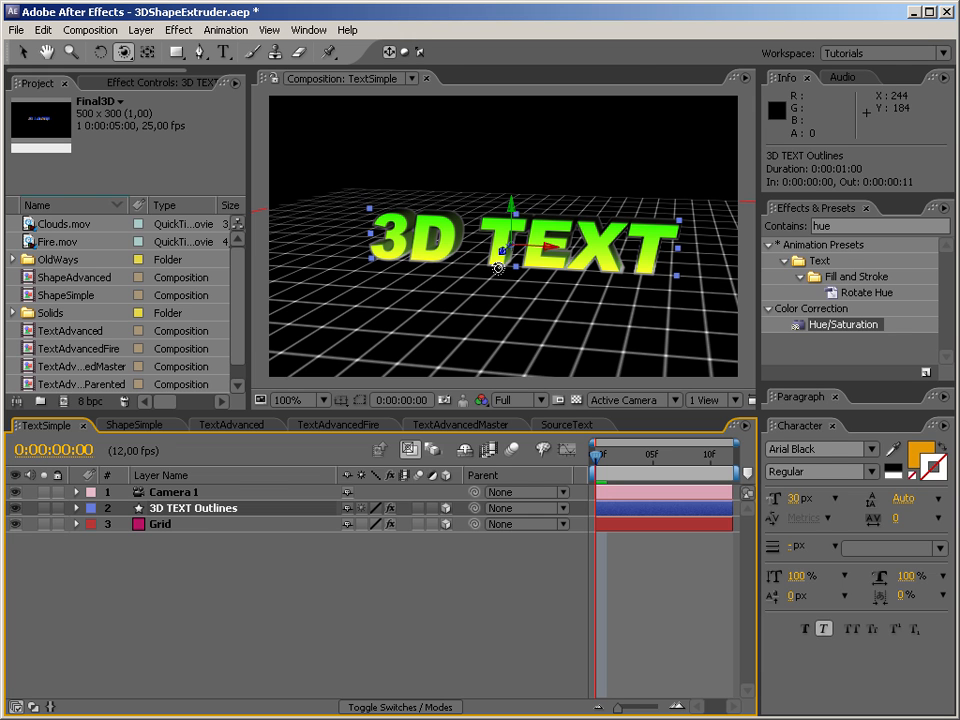
pyautogui.moveTo(498, 268); pyautogui.dragTo(623, 302)
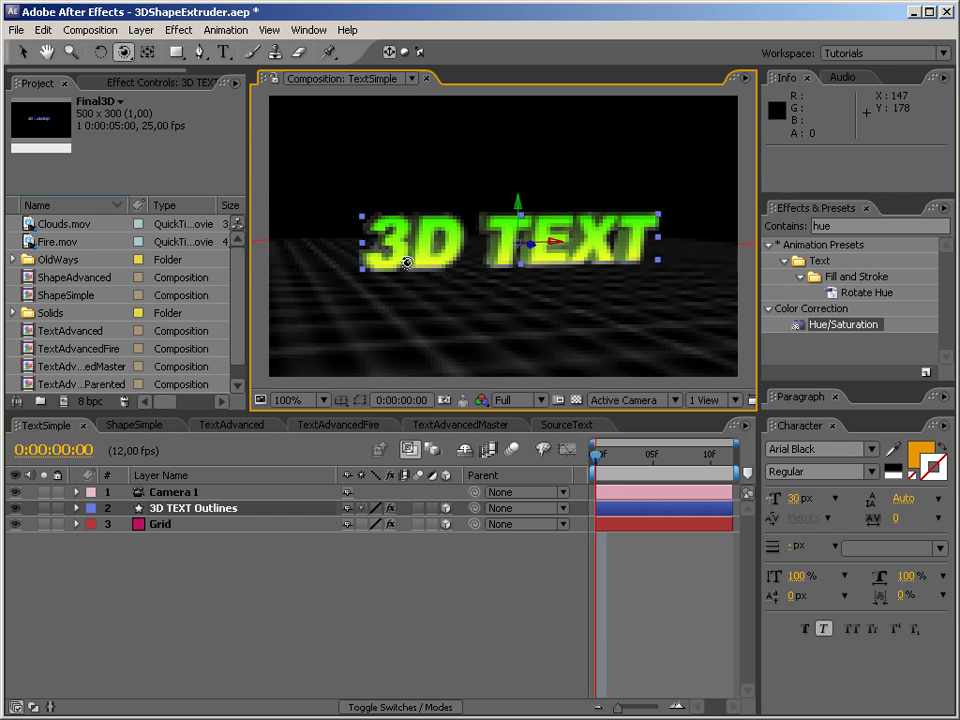
pyautogui.moveTo(435, 291); pyautogui.dragTo(494, 263)
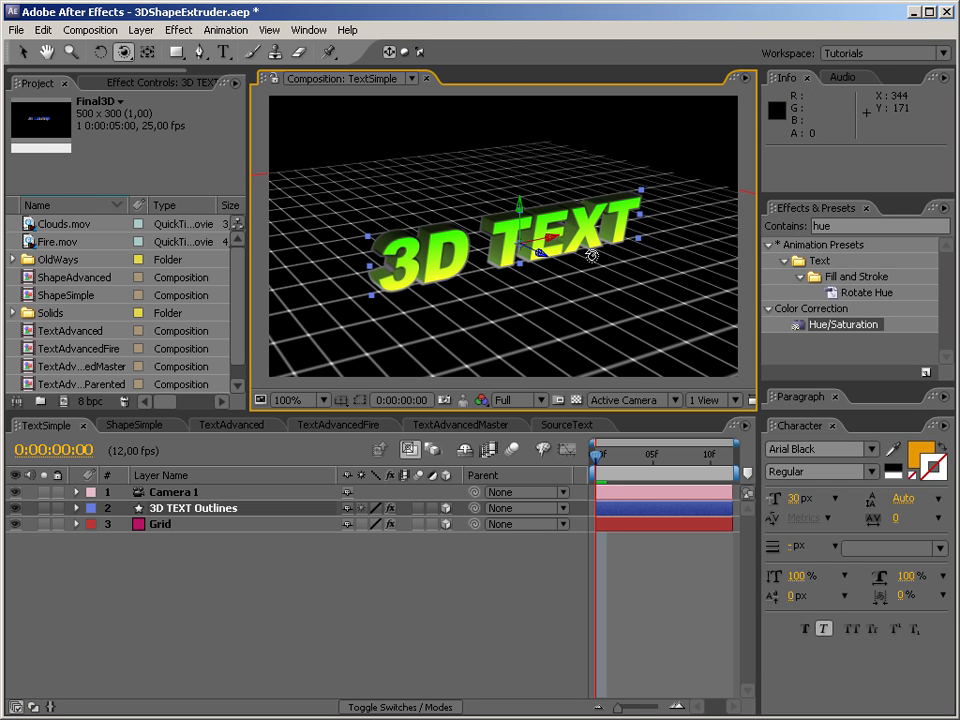
pyautogui.moveTo(521, 298); pyautogui.dragTo(332, 200)
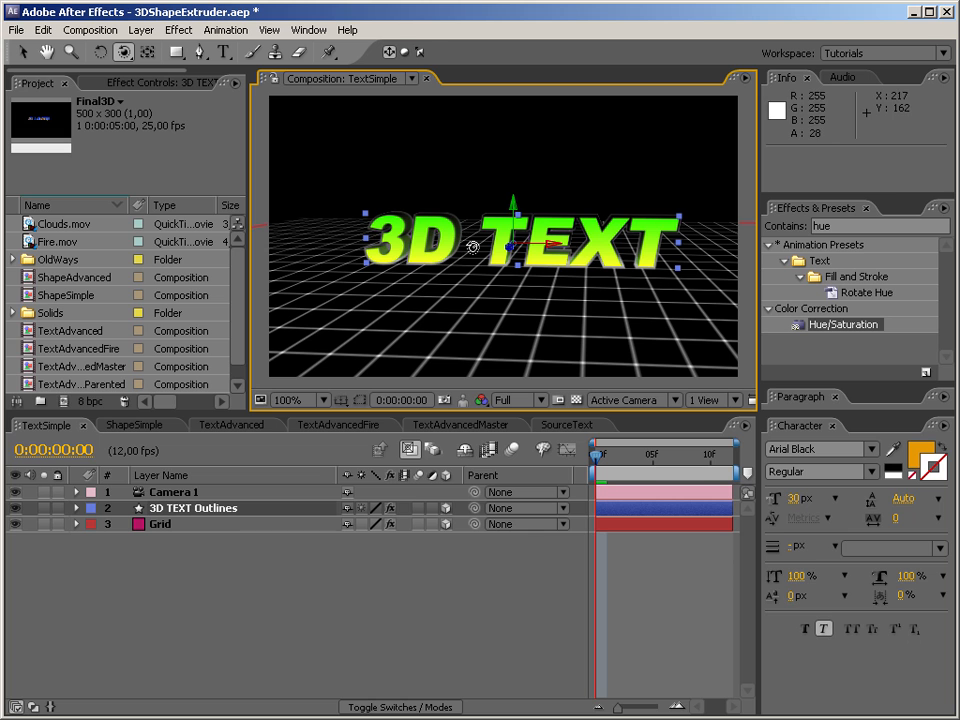
# Move the camera in close to the 3D TEXT letters and track it across to the 3D characters to inspect their edges.
pyautogui.press('c')
pyautogui.press('c')
pyautogui.moveTo(474, 260); pyautogui.dragTo(468, 0)
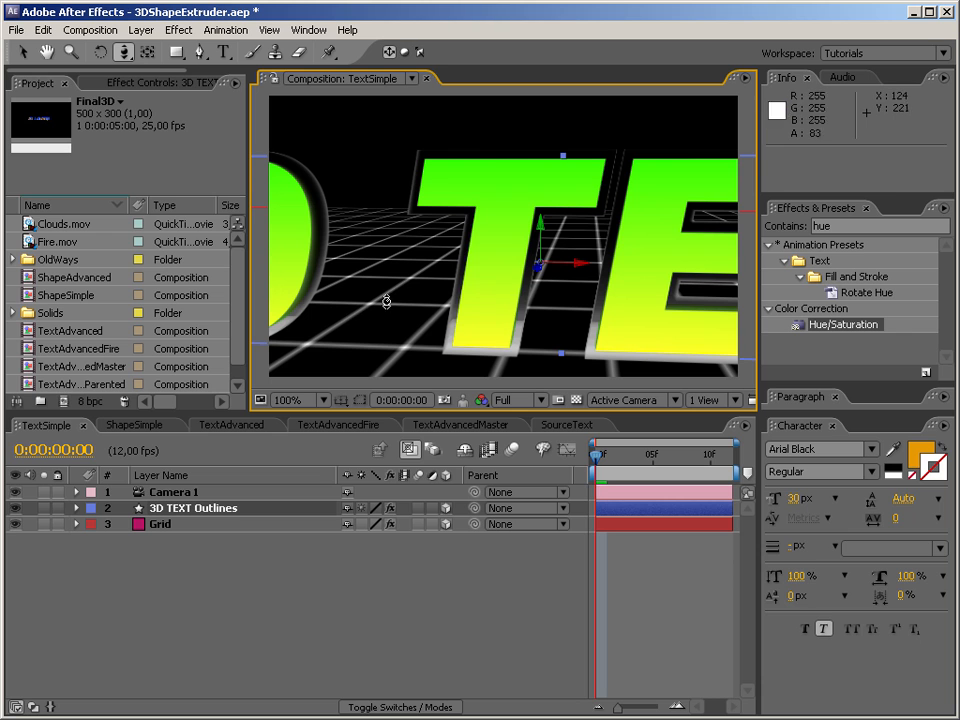
pyautogui.moveTo(123, 50); pyautogui.dragTo(162, 58)
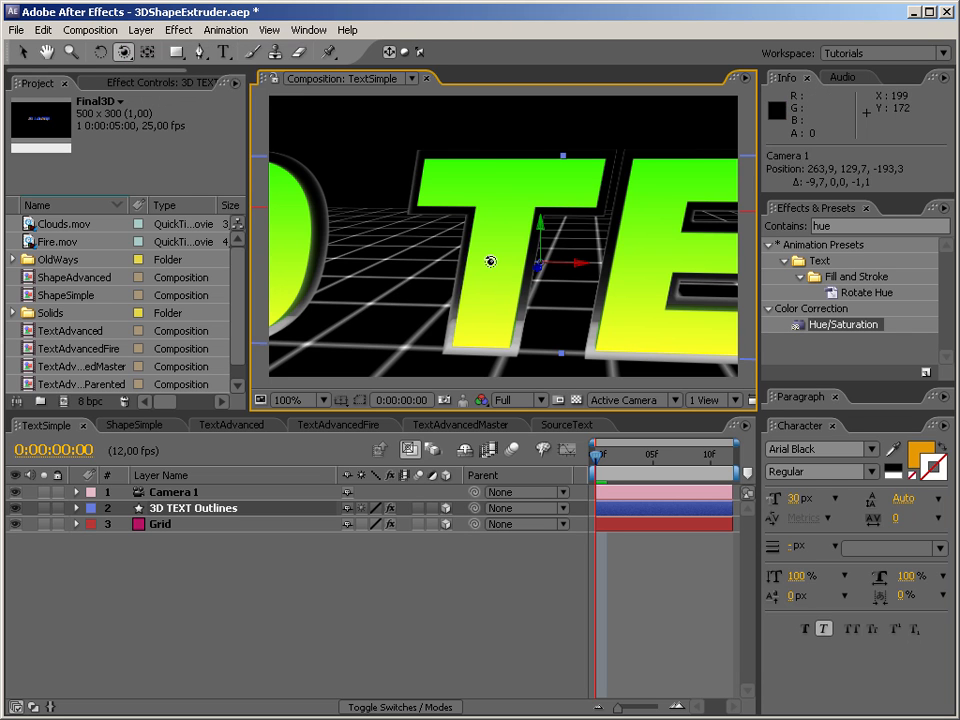
pyautogui.moveTo(491, 261); pyautogui.dragTo(504, 256)
pyautogui.moveTo(125, 54); pyautogui.dragTo(160, 94)
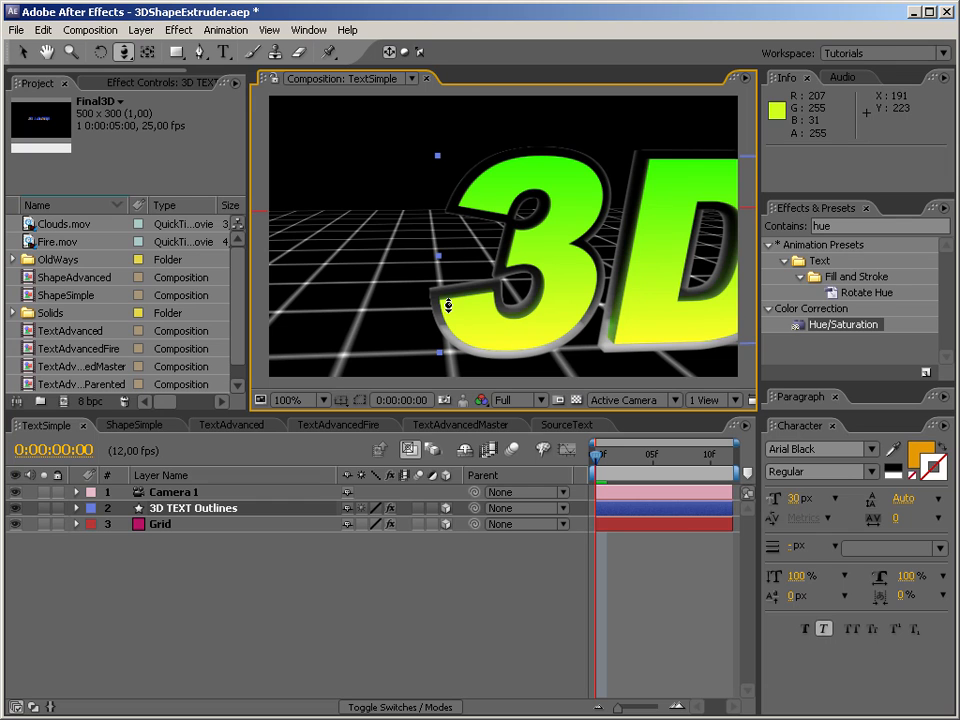
# Switch to the Selection tool and deselect the 3D TEXT Outlines layer.
pyautogui.click(126, 54)
pyautogui.click(190, 93)
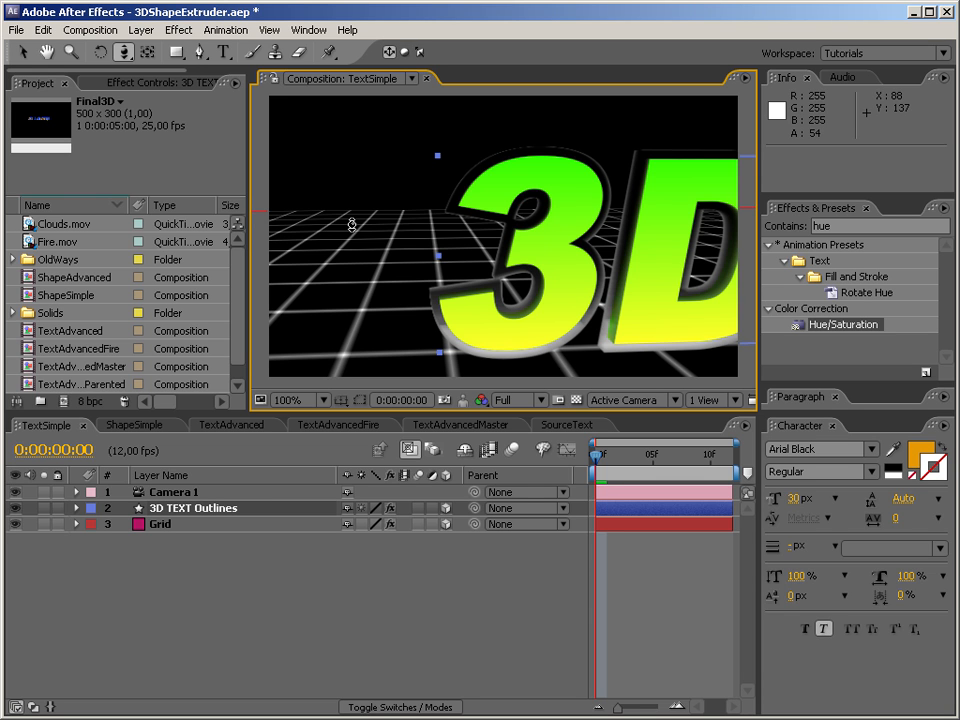
pyautogui.click(125, 55)
pyautogui.click(180, 52)
pyautogui.click(22, 52)
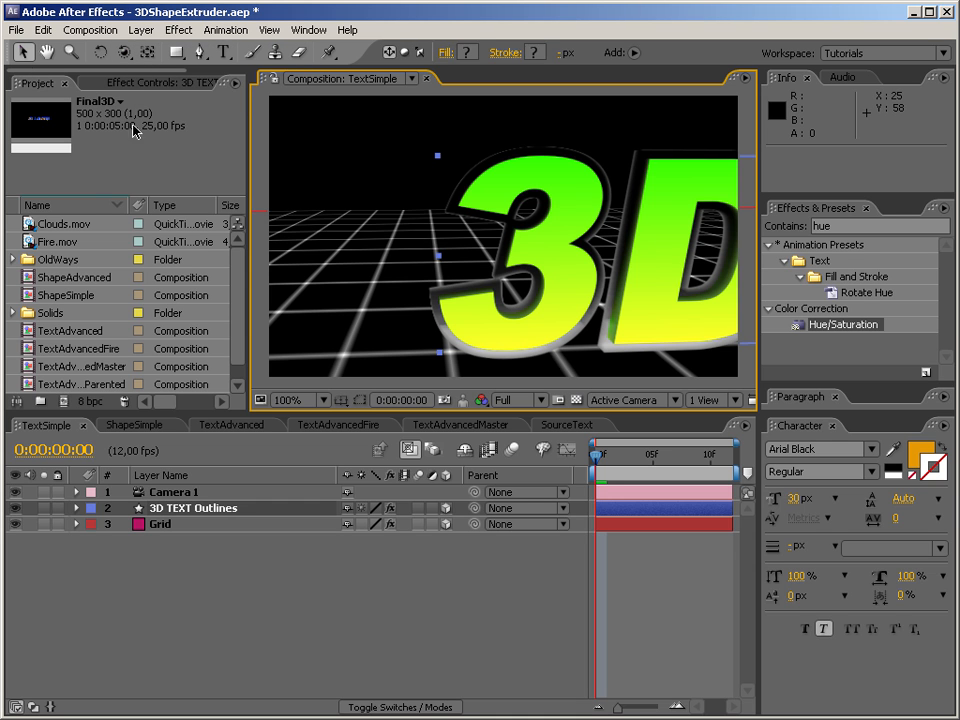
pyautogui.click(388, 161)
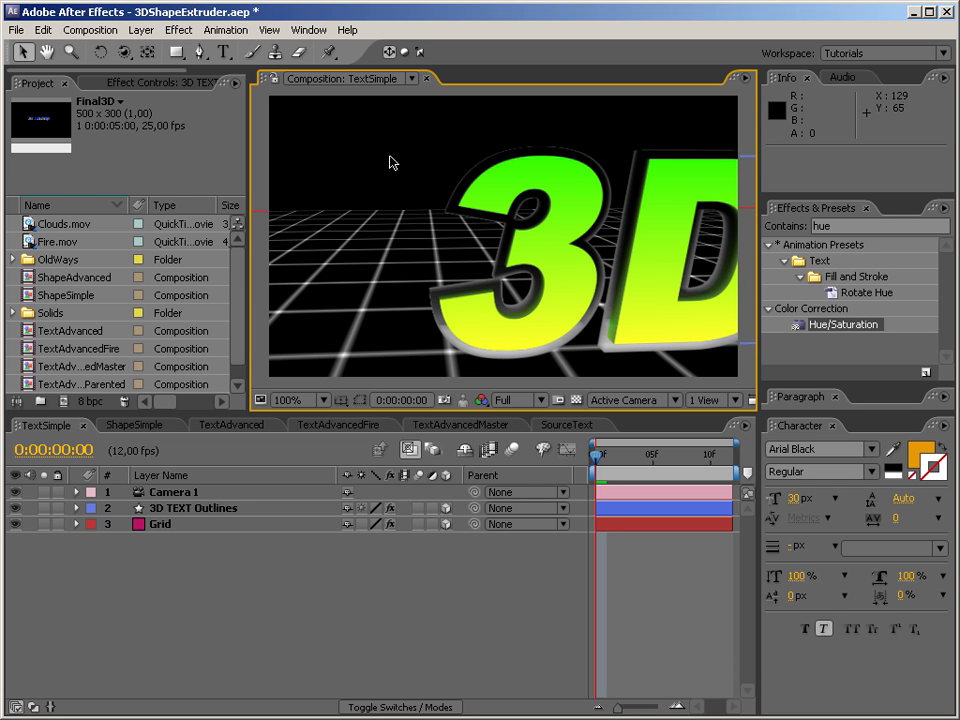
# Pull the camera back from the close-up and track it until the whole 3D TEXT is framed again.
pyautogui.moveTo(123, 52); pyautogui.dragTo(160, 94)
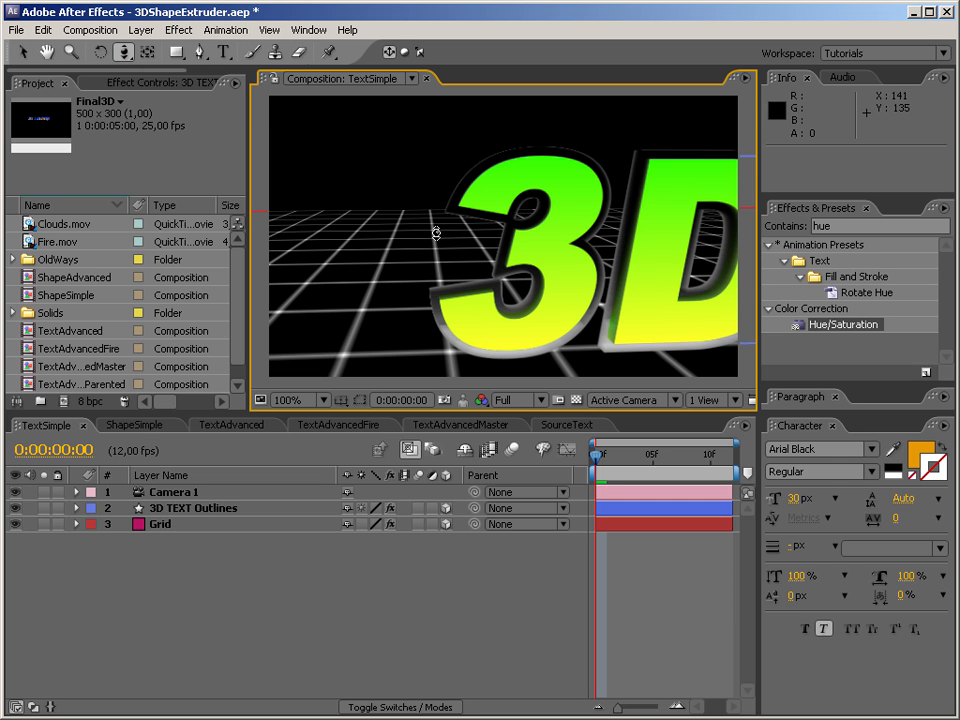
pyautogui.moveTo(472, 236); pyautogui.dragTo(470, 377)
pyautogui.moveTo(541, 222); pyautogui.dragTo(555, 285)
pyautogui.moveTo(123, 52); pyautogui.dragTo(152, 74)
pyautogui.moveTo(625, 250); pyautogui.dragTo(505, 254)
# Orbit the camera around the 3D TEXT above the grid to view its extruded sides from several angles.
pyautogui.moveTo(123, 52); pyautogui.dragTo(150, 58)
pyautogui.moveTo(494, 222); pyautogui.dragTo(474, 314)
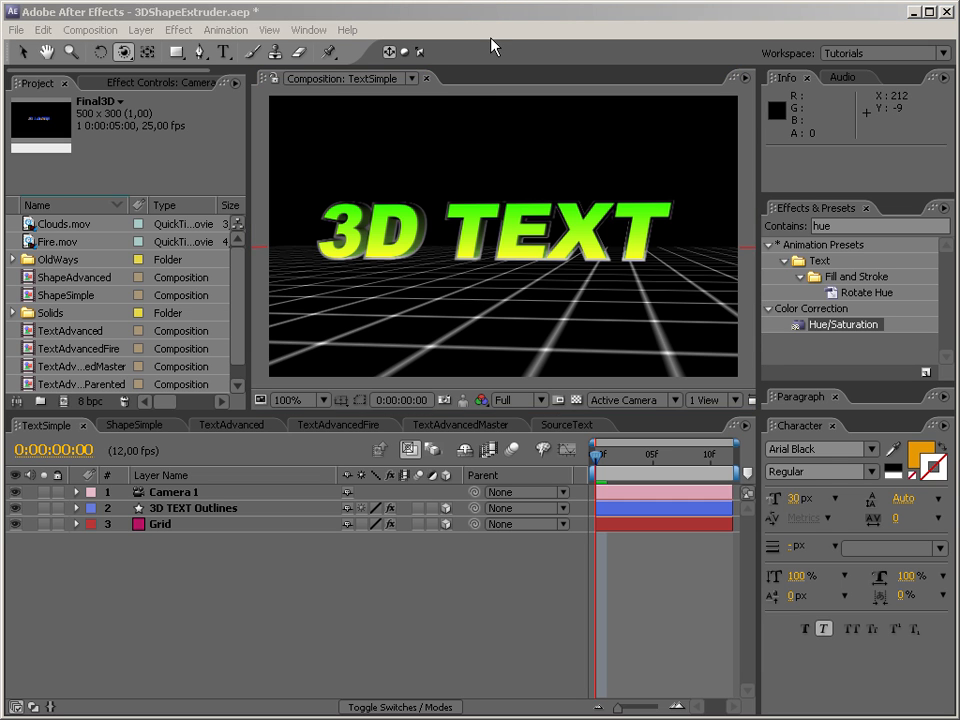
pyautogui.moveTo(435, 204); pyautogui.dragTo(438, 268)
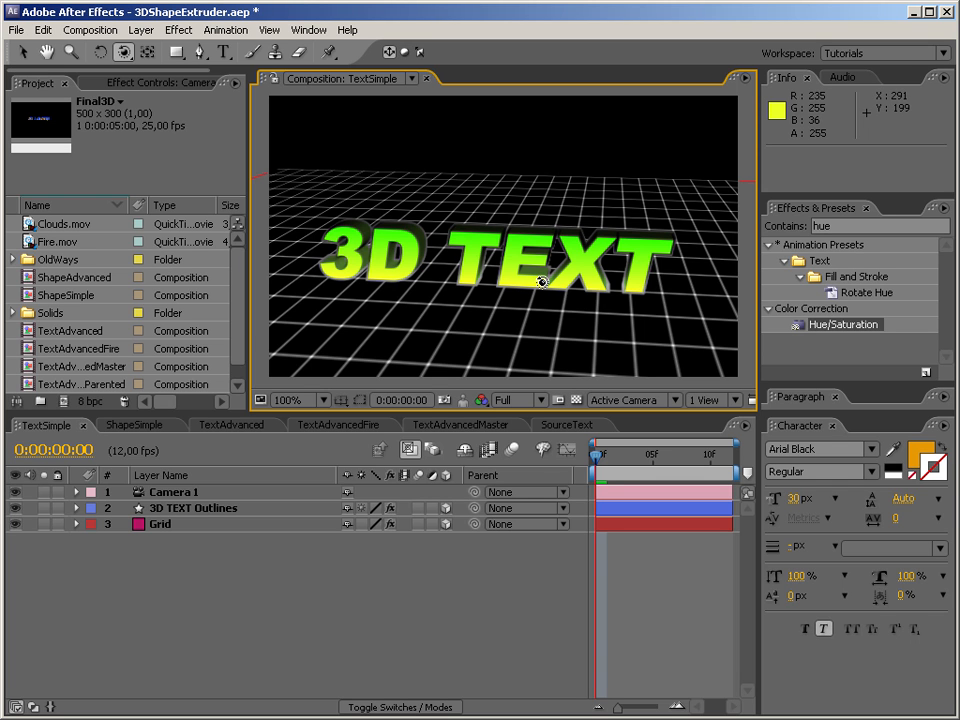
pyautogui.moveTo(615, 316); pyautogui.dragTo(537, 309)
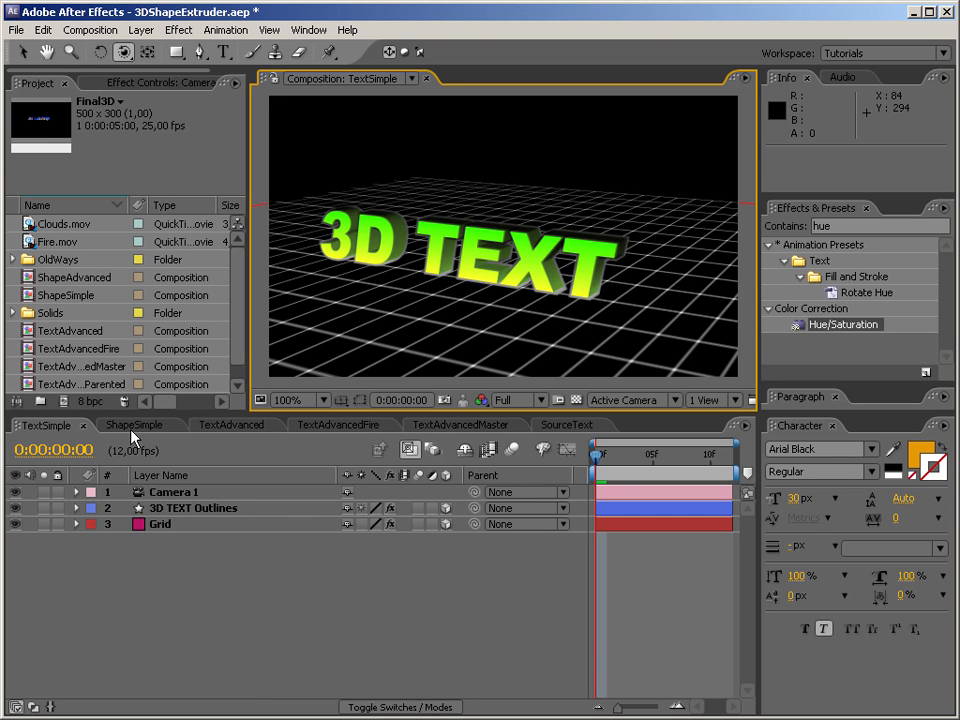
pyautogui.moveTo(426, 208); pyautogui.dragTo(591, 338)
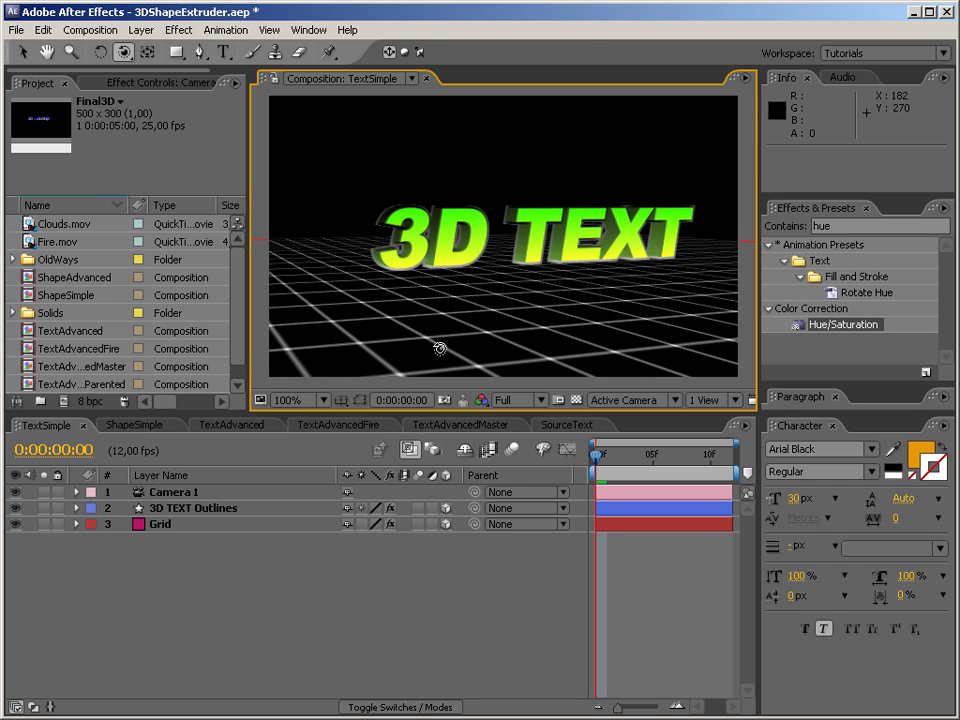
pyautogui.moveTo(587, 255); pyautogui.dragTo(478, 291)
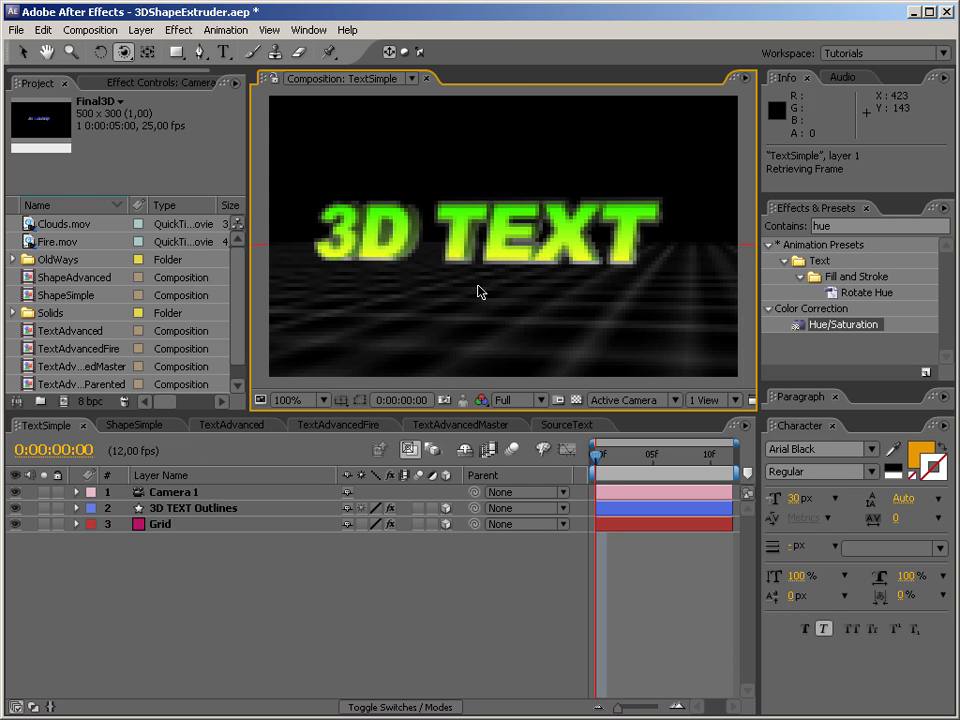
# Show the ShapeSimple composition and orbit the camera around its extruded star.
pyautogui.click(135, 425)
pyautogui.moveTo(507, 243); pyautogui.dragTo(577, 263)
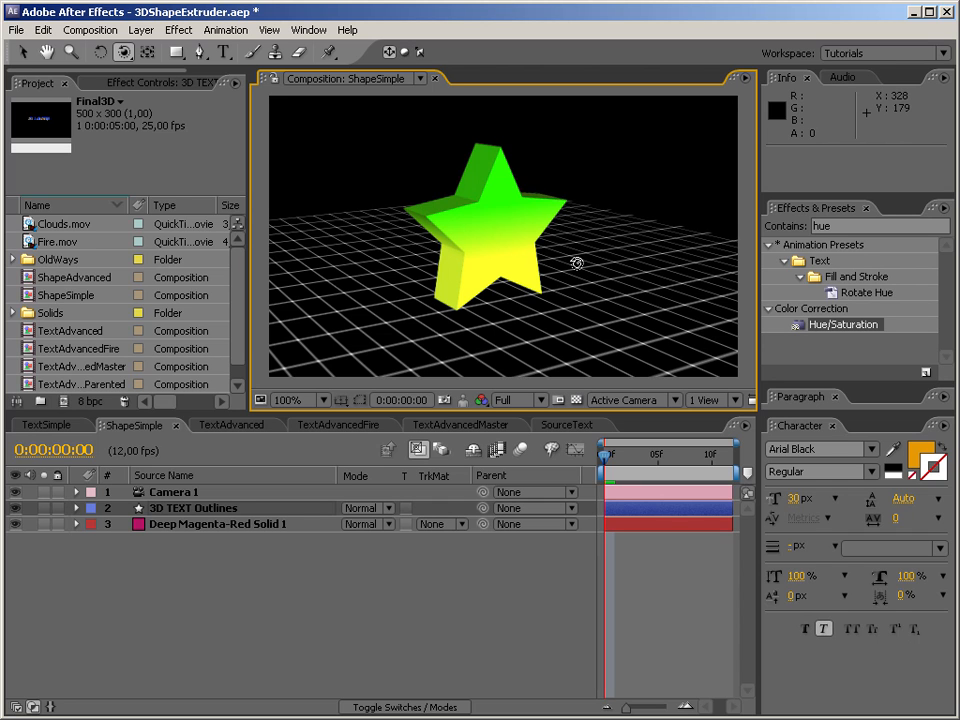
pyautogui.moveTo(489, 223); pyautogui.dragTo(377, 267)
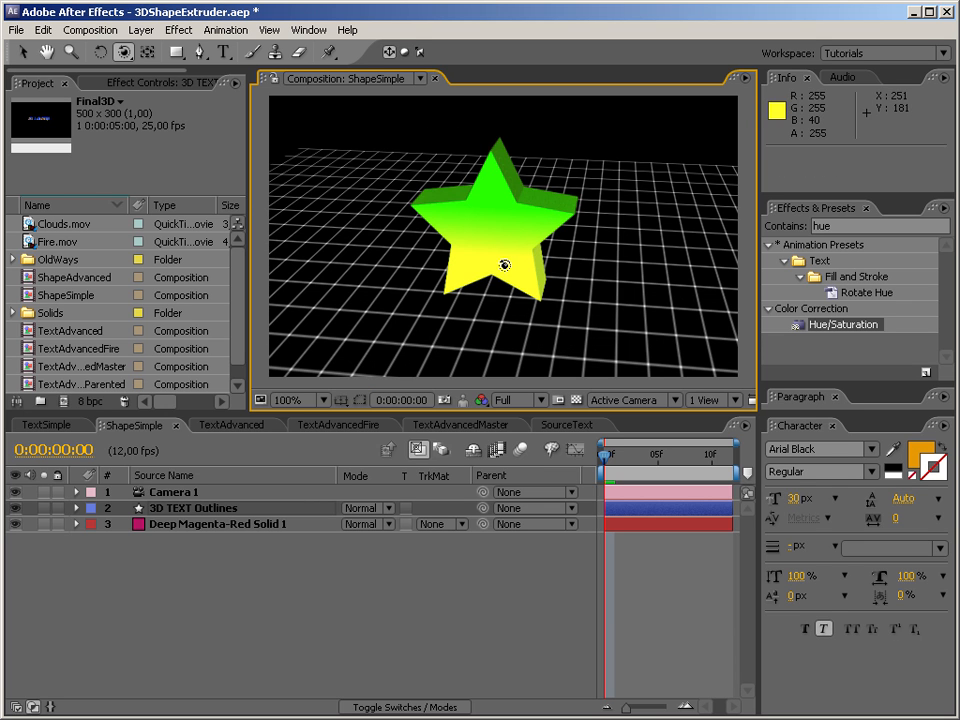
# Show the TextAdvanced composition and orbit the camera around its textured 3D TEXT with shadows.
pyautogui.click(220, 426)
pyautogui.moveTo(421, 278); pyautogui.dragTo(428, 227)
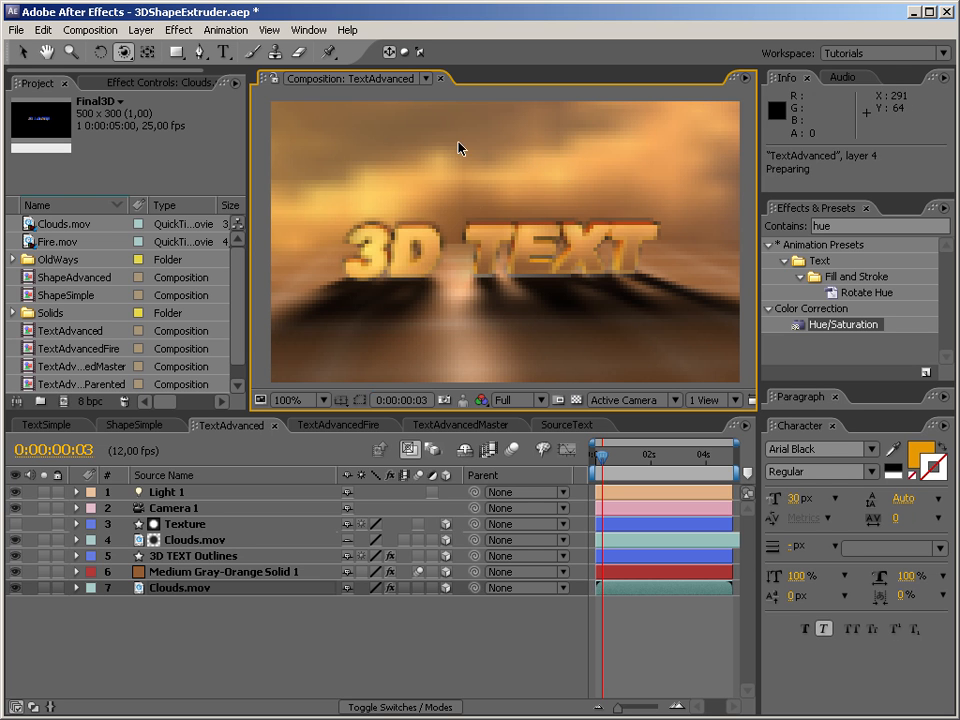
pyautogui.moveTo(466, 271)
pyautogui.mouseDown()
pyautogui.moveTo(506, 281)
pyautogui.moveTo(454, 279)
pyautogui.mouseUp()
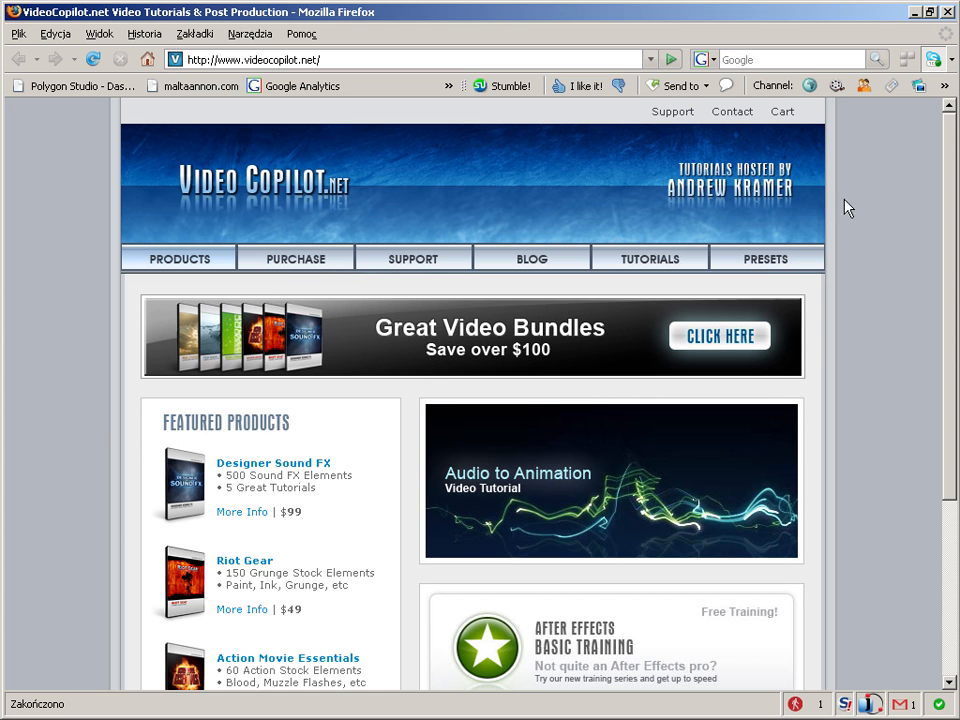
# Switch to Firefox, look through the Video Copilot home page's featured products, and open the Products page.
pyautogui.moveTo(949, 326); pyautogui.dragTo(940, 532)
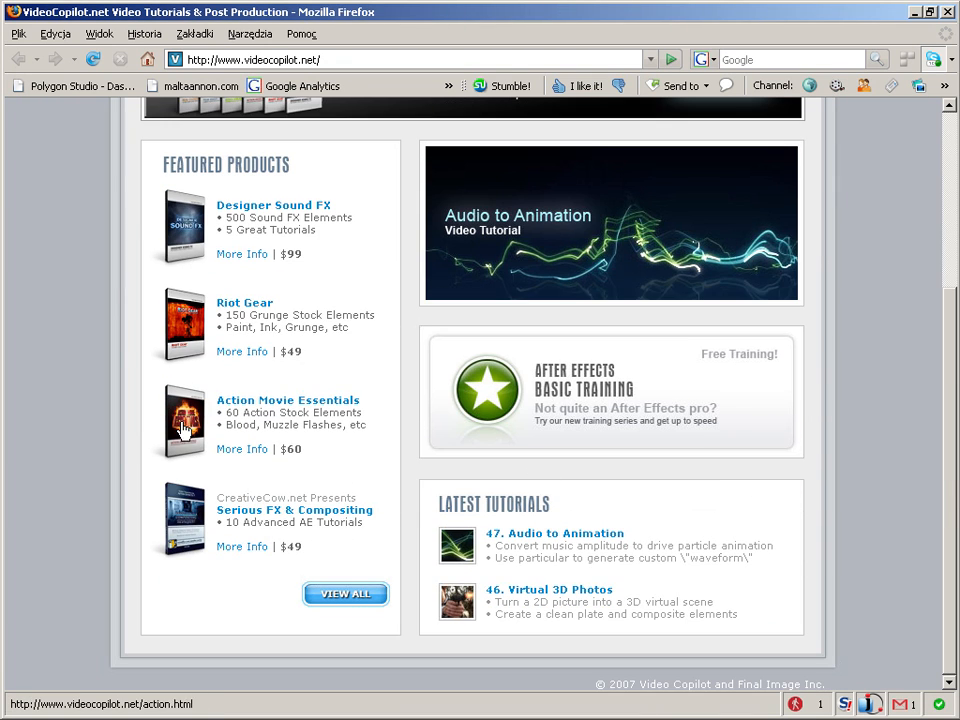
pyautogui.scroll(3, 255, 207)
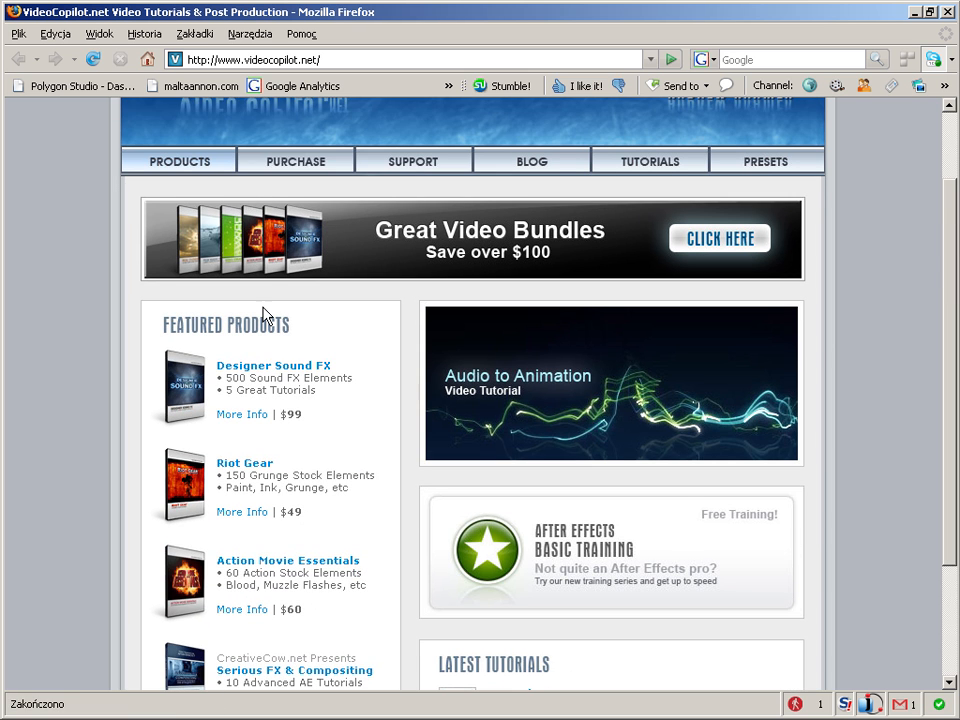
pyautogui.scroll(-1, 225, 279)
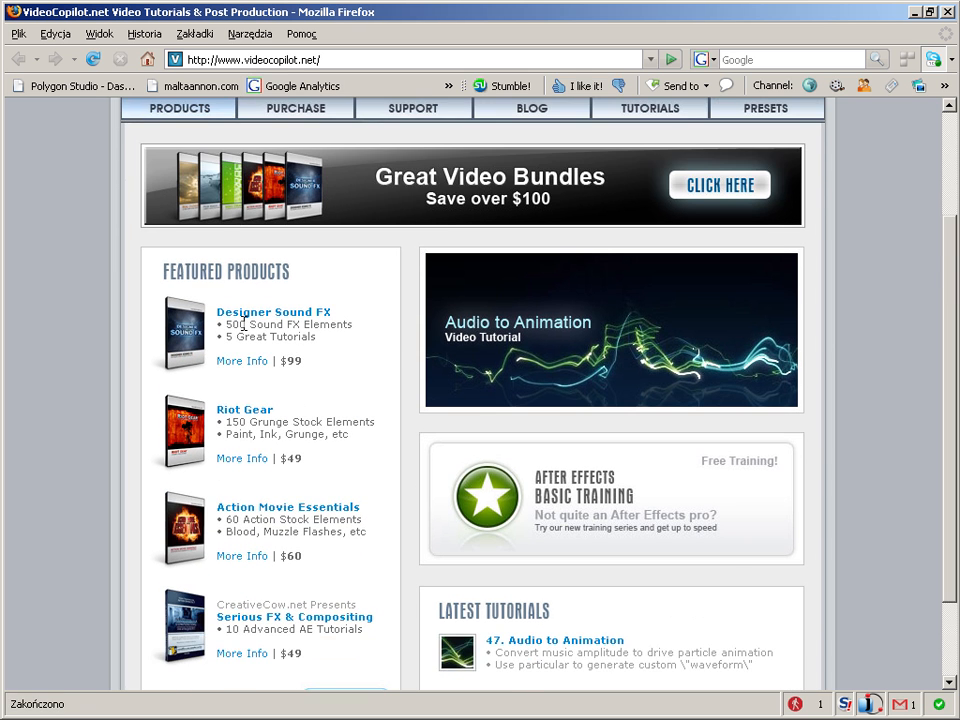
pyautogui.scroll(2, 272, 236)
pyautogui.click(180, 218)
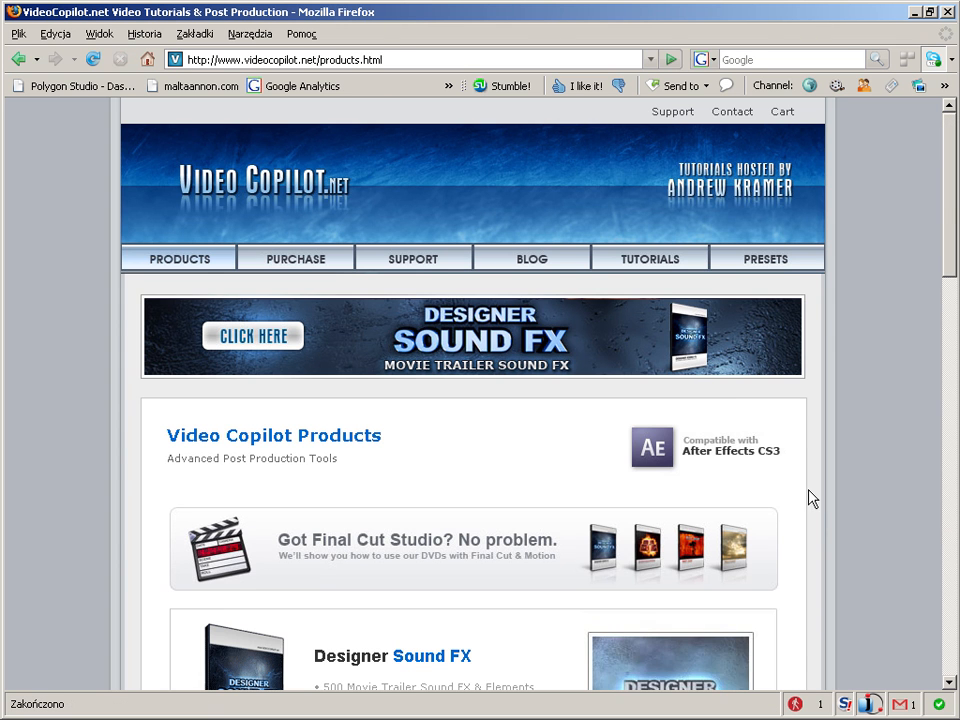
# Look through the Video Copilot product list, from Designer Sound FX to Real Clouds.
pyautogui.scroll(-15, 917, 521)
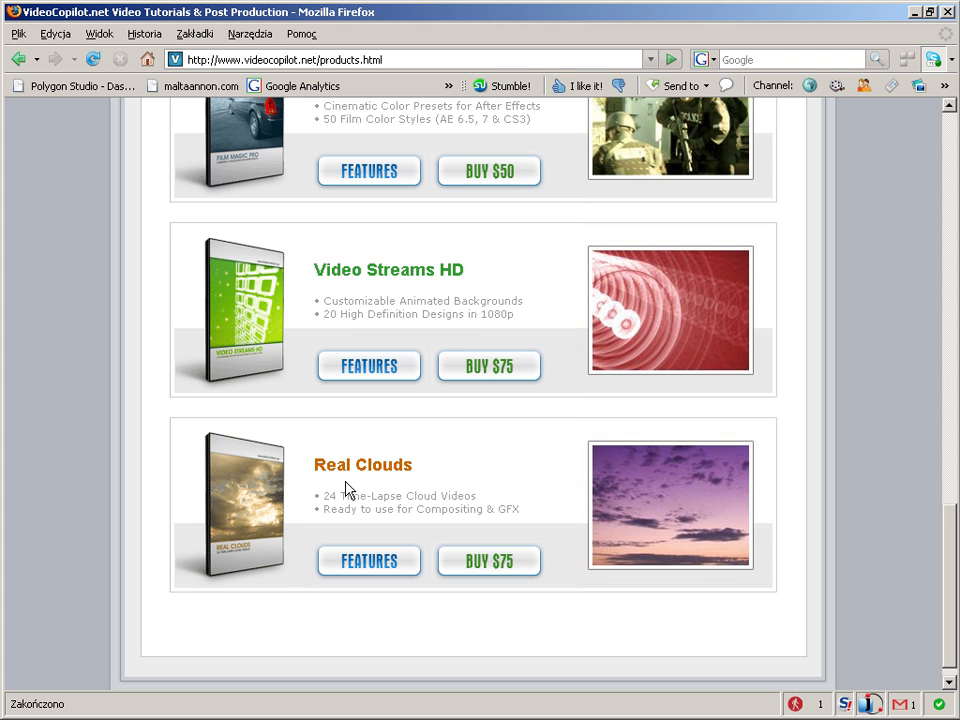
pyautogui.moveTo(315, 465); pyautogui.dragTo(405, 465)
pyautogui.click(446, 489)
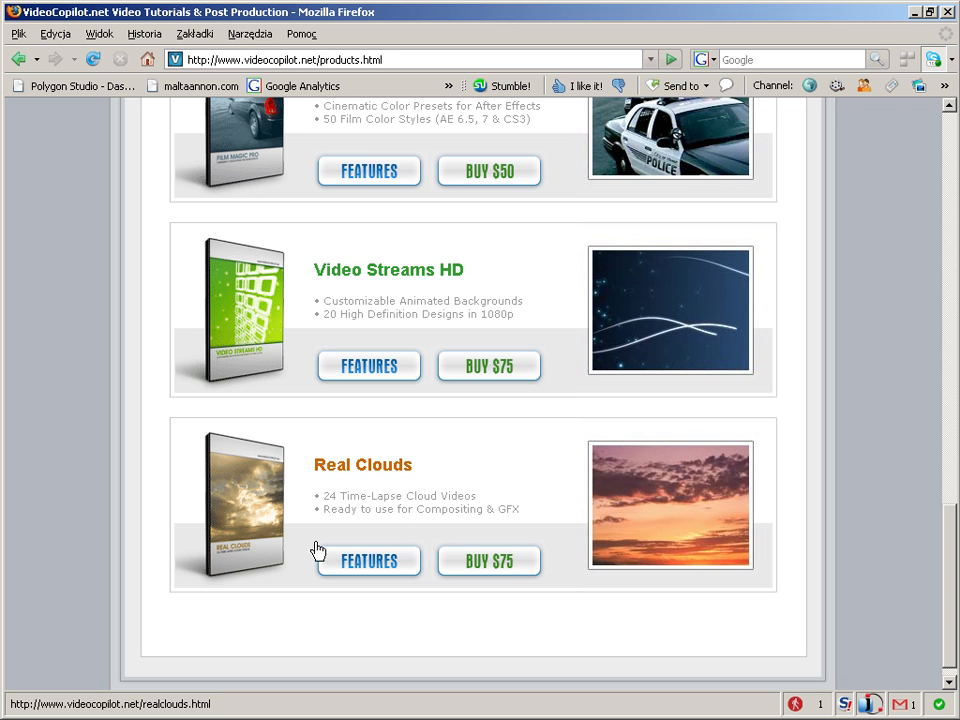
pyautogui.scroll(5, 272, 540)
pyautogui.scroll(14, 268, 549)
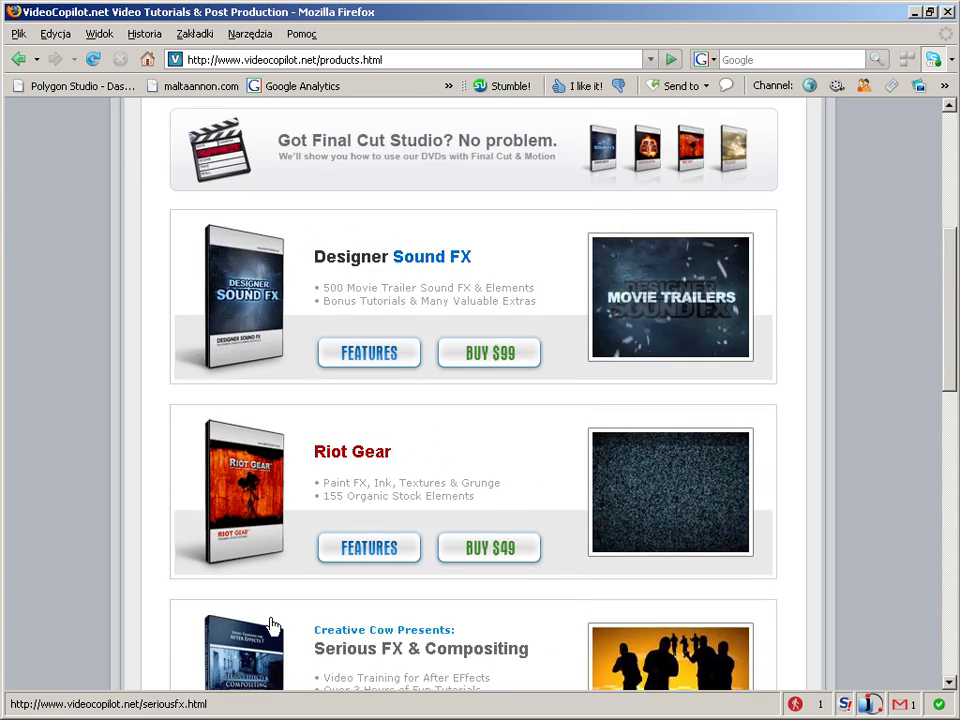
pyautogui.scroll(-4, 270, 560)
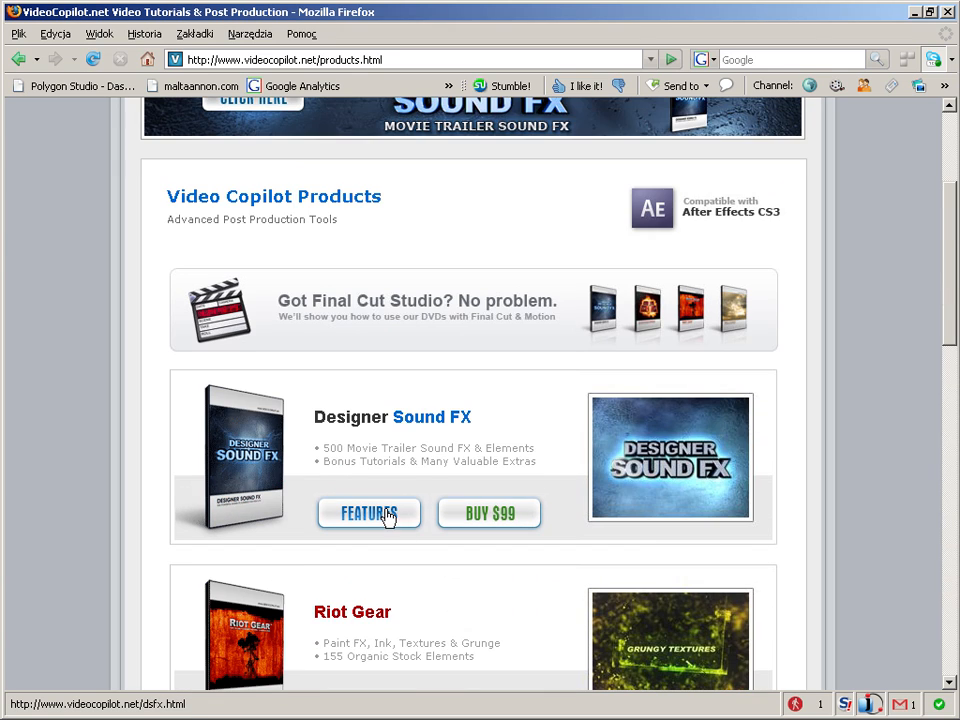
pyautogui.scroll(-2, 257, 488)
pyautogui.scroll(-5, 258, 493)
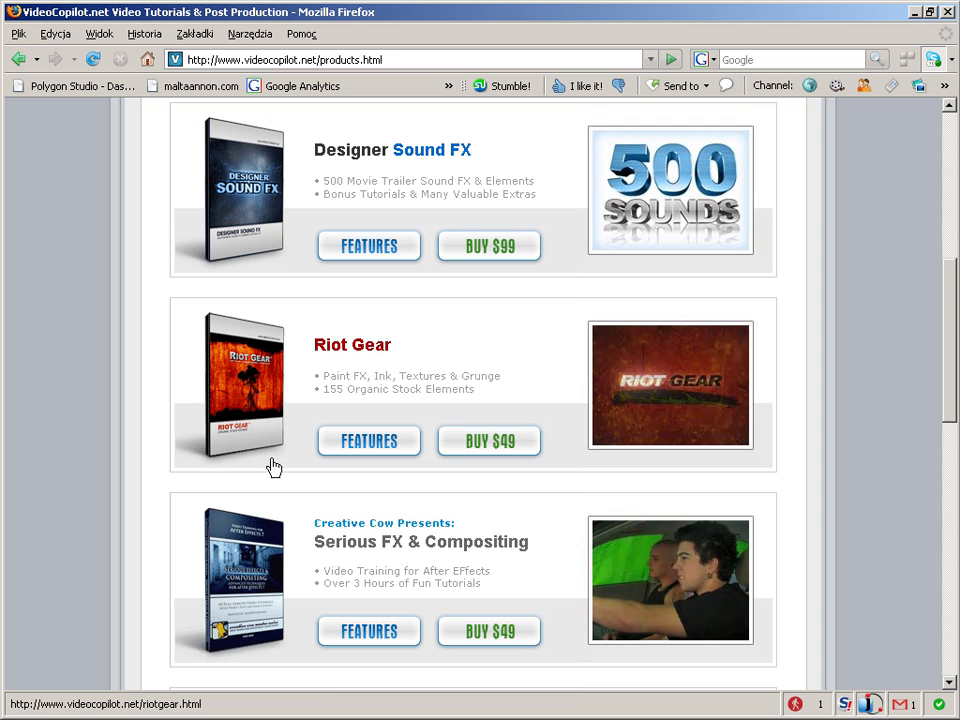
pyautogui.scroll(-10, 272, 439)
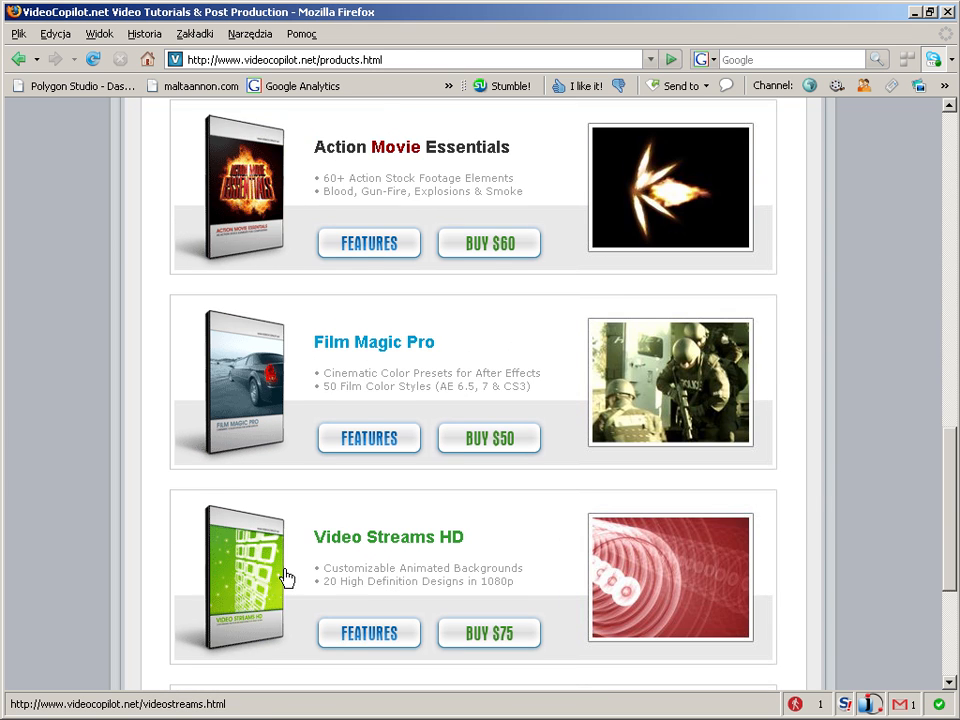
pyautogui.scroll(-5, 283, 574)
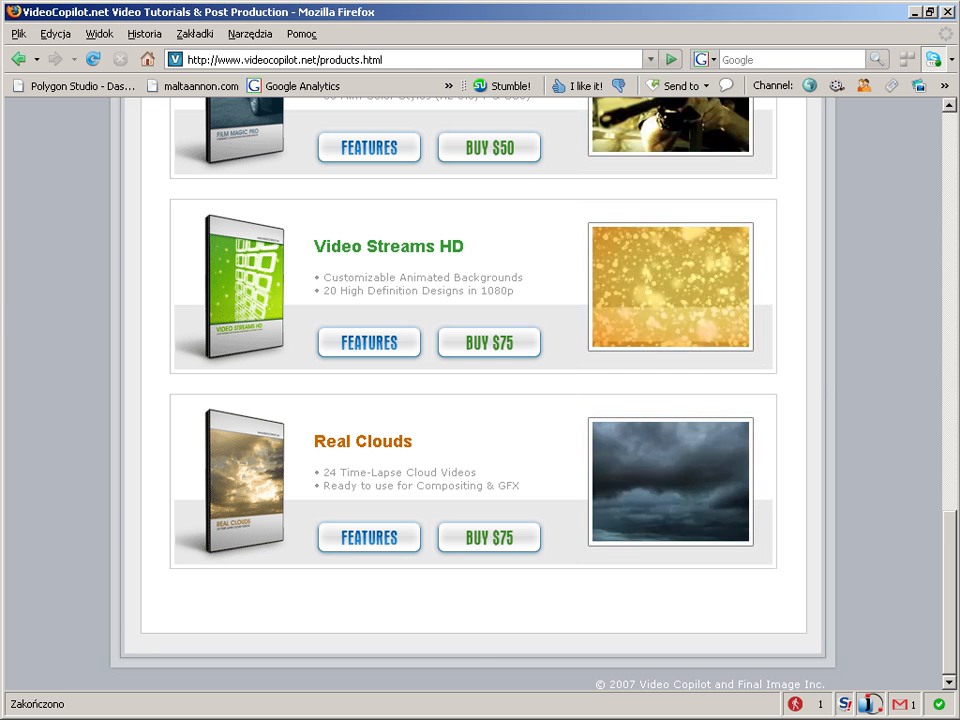
# Return to After Effects, orbit the TextAdvanced camera, and preview the TextAdvancedFire composition from its first frame.
pyautogui.hotkey('alt', 'Tab')
pyautogui.moveTo(516, 265); pyautogui.dragTo(553, 291)
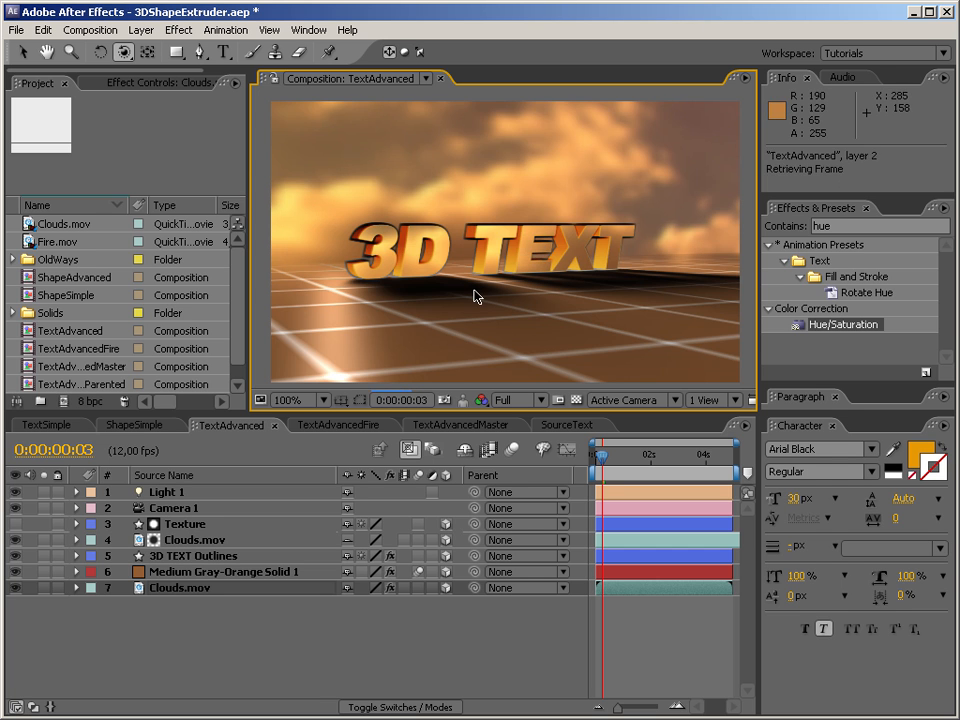
pyautogui.click(326, 425)
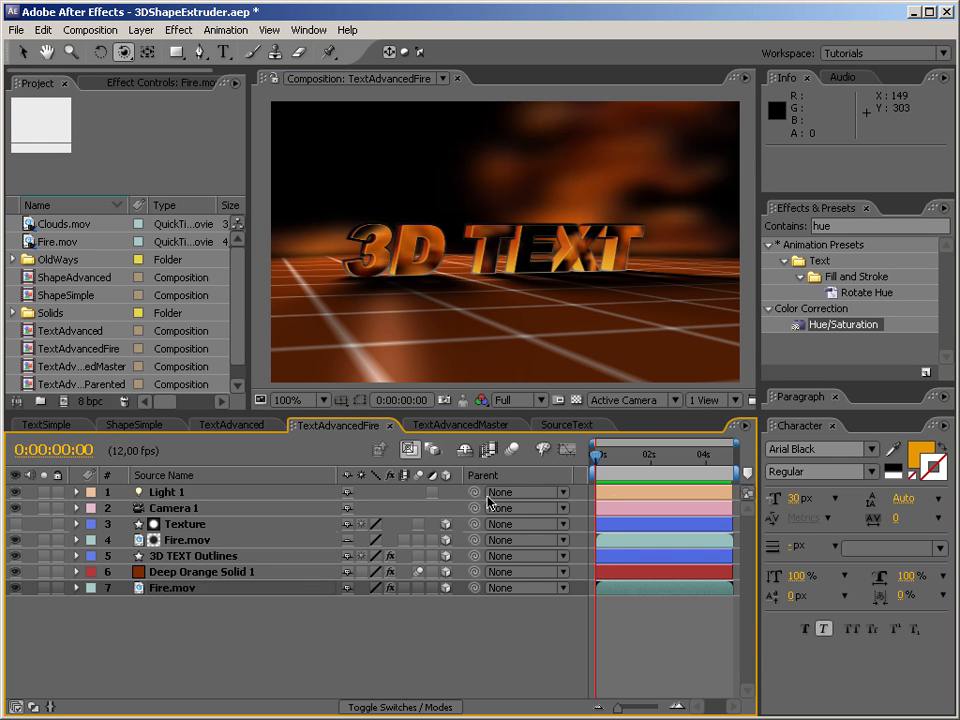
pyautogui.moveTo(597, 455); pyautogui.dragTo(563, 433)
pyautogui.press('KP_0')
# Compare the TextAdvancedMaster composition with TextAdvancedFire and TextAdvanced, collapsing the master's Camera 1 properties.
pyautogui.click(469, 426)
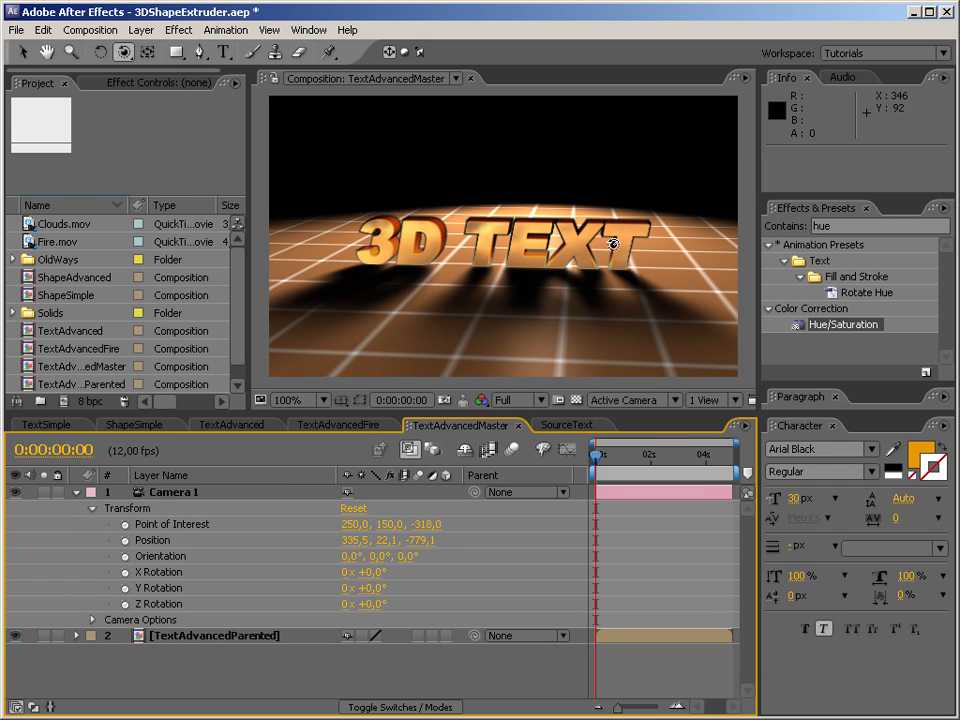
pyautogui.click(76, 492)
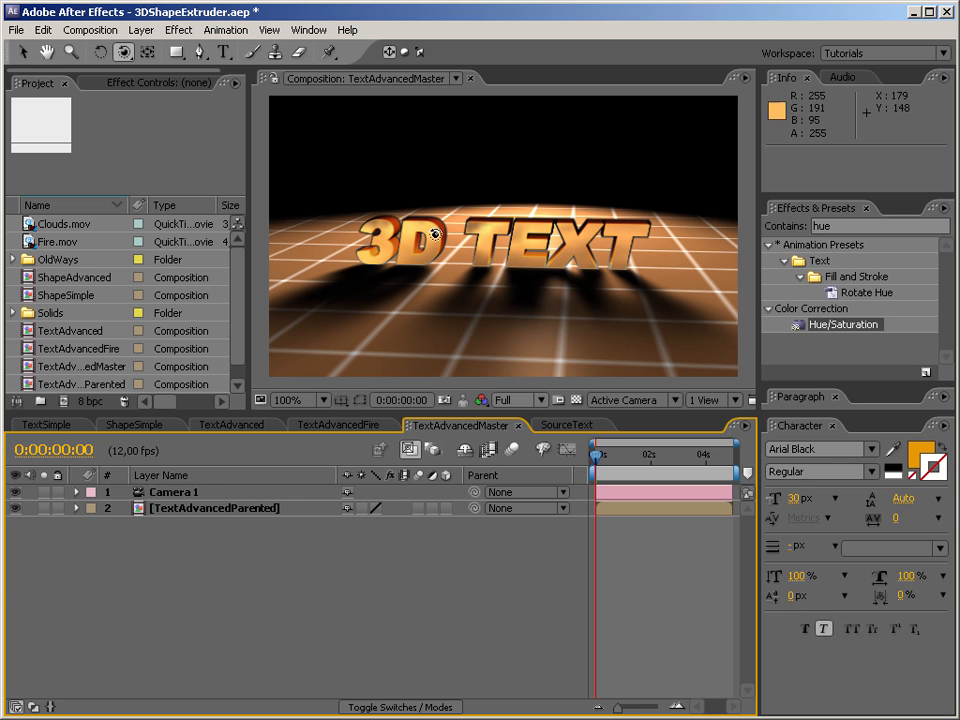
pyautogui.click(345, 426)
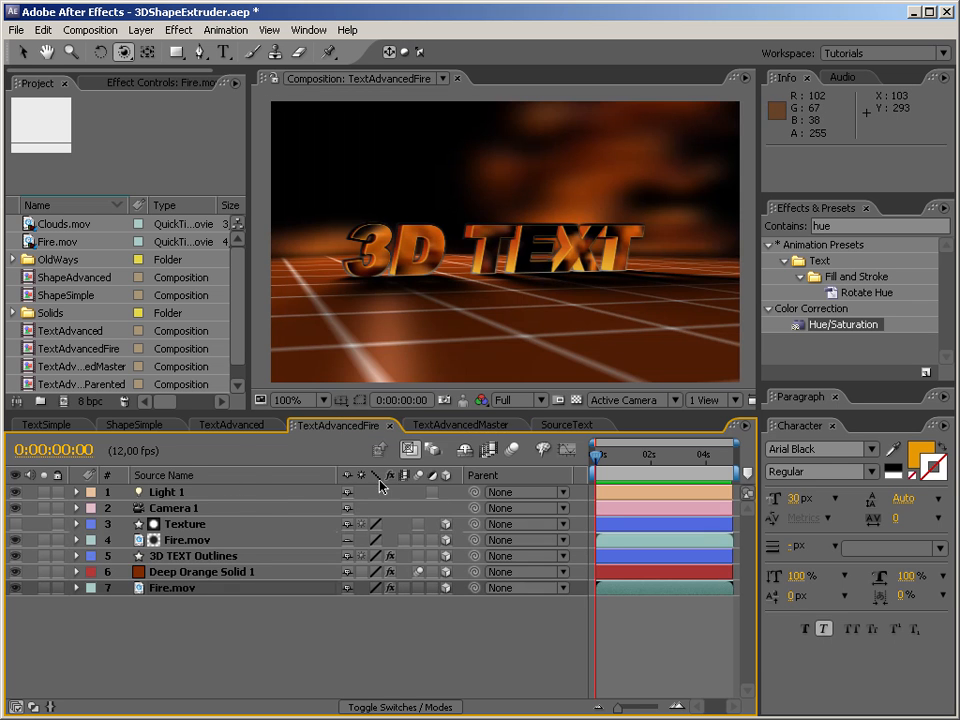
pyautogui.click(234, 426)
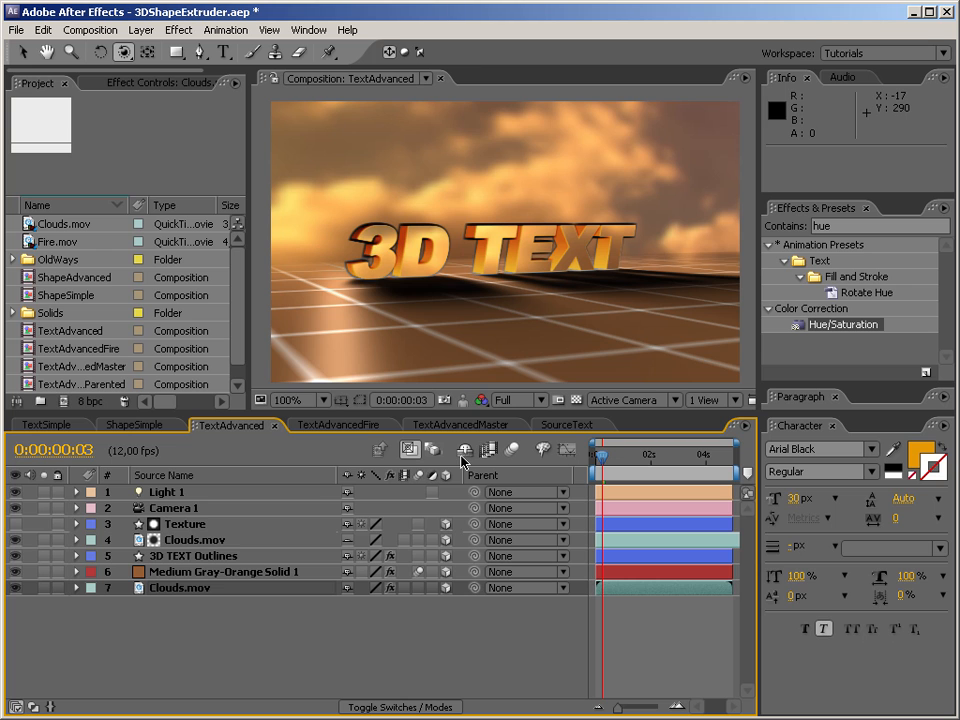
pyautogui.click(481, 428)
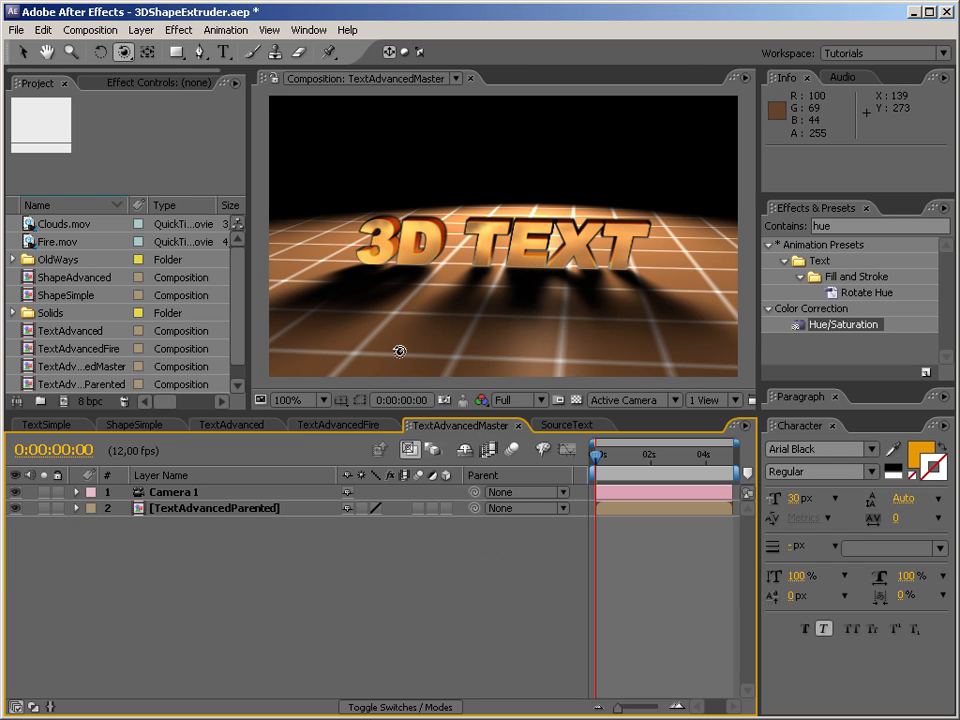
# Examine the Camera 1 and nested TextAdvancedParented layers in TextAdvancedMaster, orbiting the camera around the 3D TEXT.
pyautogui.click(165, 493)
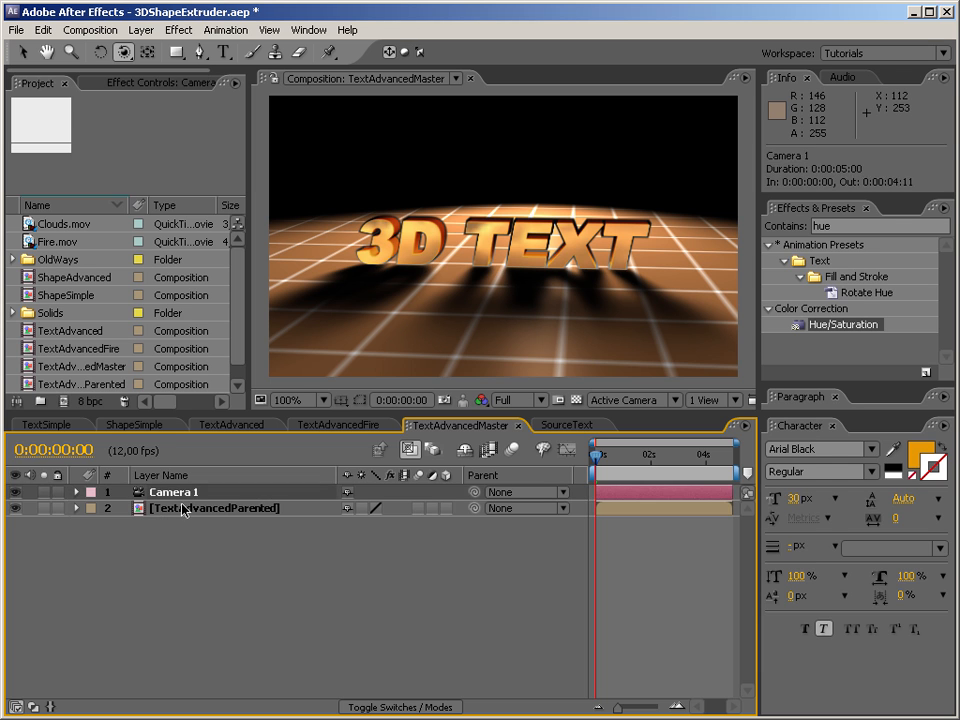
pyautogui.click(186, 508)
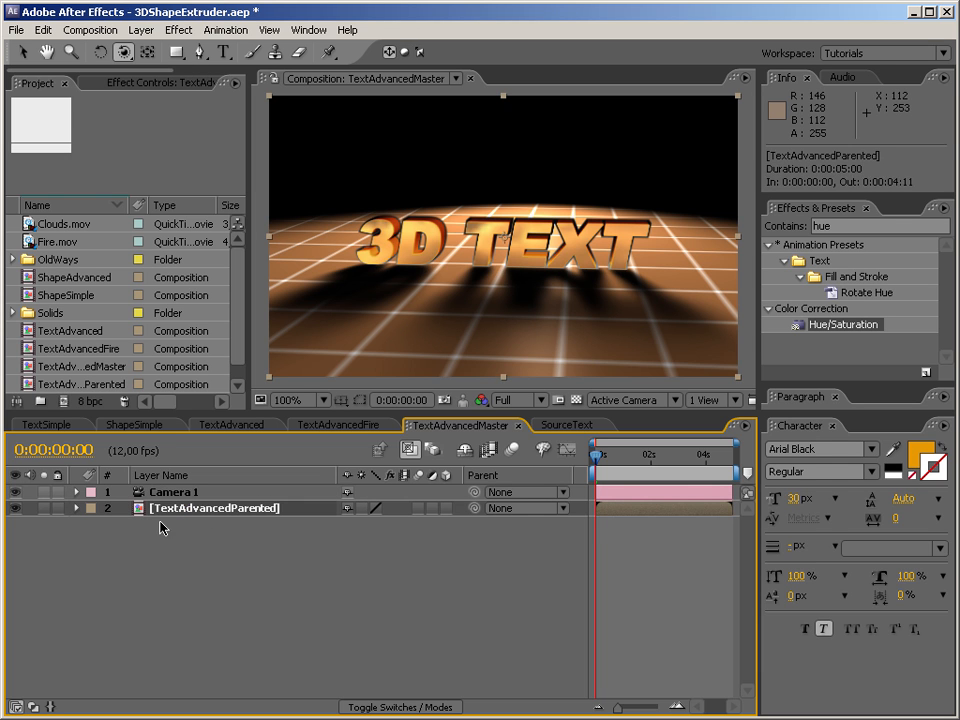
pyautogui.moveTo(489, 276)
pyautogui.mouseDown()
pyautogui.moveTo(583, 214)
pyautogui.moveTo(497, 264)
pyautogui.moveTo(504, 270)
pyautogui.mouseUp()
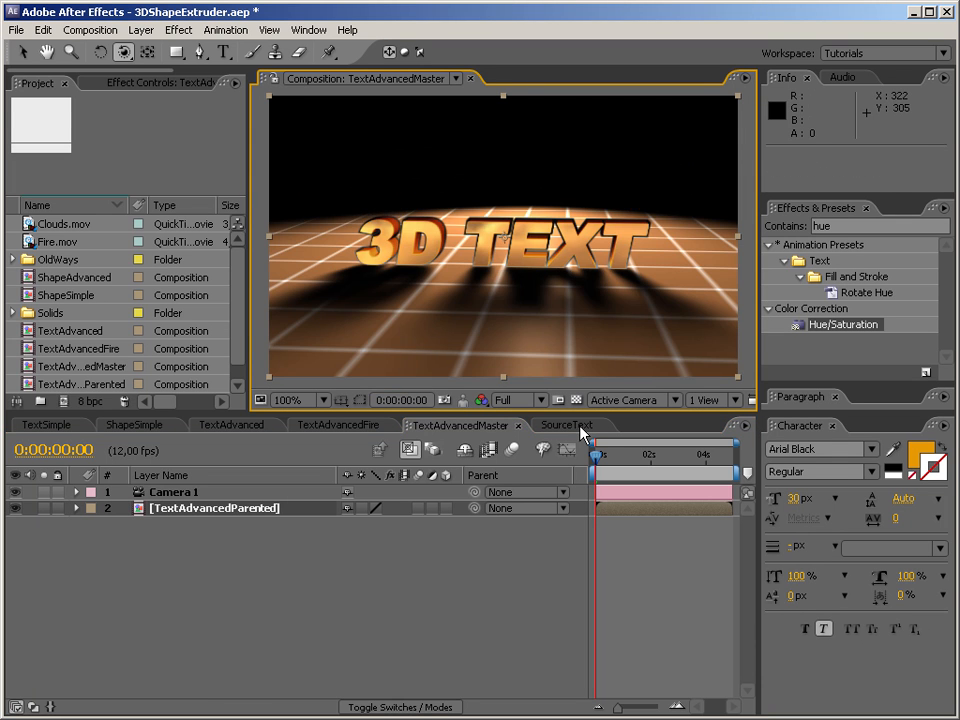
# Close the SourceText, TextAdvancedMaster, TextAdvancedFire, TextAdvanced and ShapeSimple compositions, keeping only TextSimple open.
pyautogui.click(582, 432)
pyautogui.hotkey('ctrl', 'w')
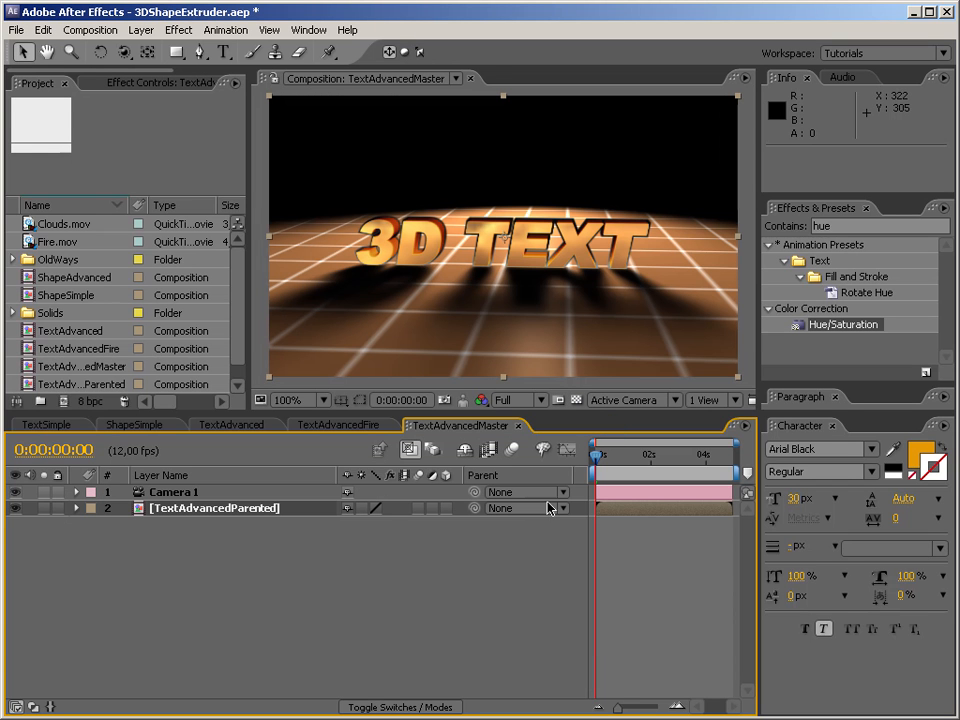
pyautogui.click(518, 427)
pyautogui.click(390, 428)
pyautogui.click(390, 428)
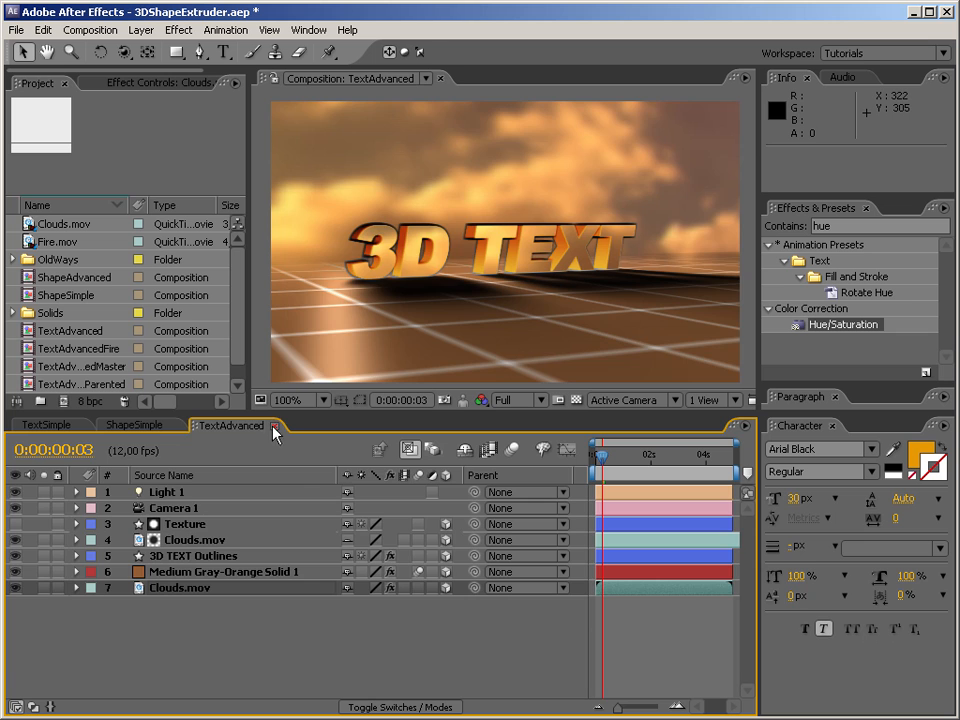
pyautogui.click(274, 427)
pyautogui.click(177, 428)
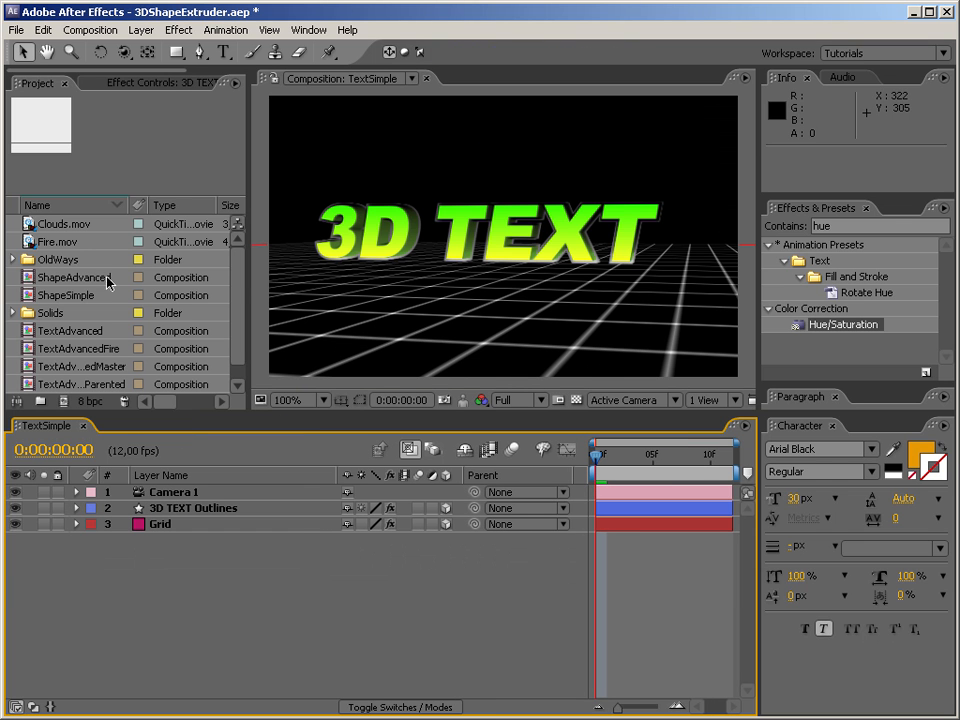
# Create a new composition 500 pixels wide and 300 pixels high.
pyautogui.click(238, 385)
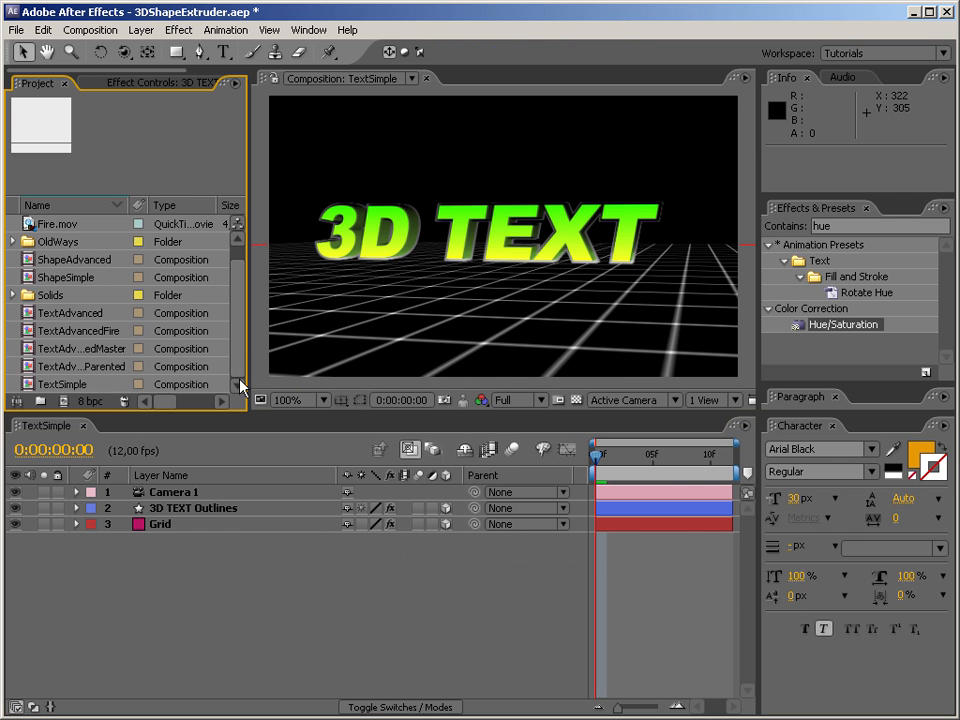
pyautogui.click(63, 401)
pyautogui.click(343, 265)
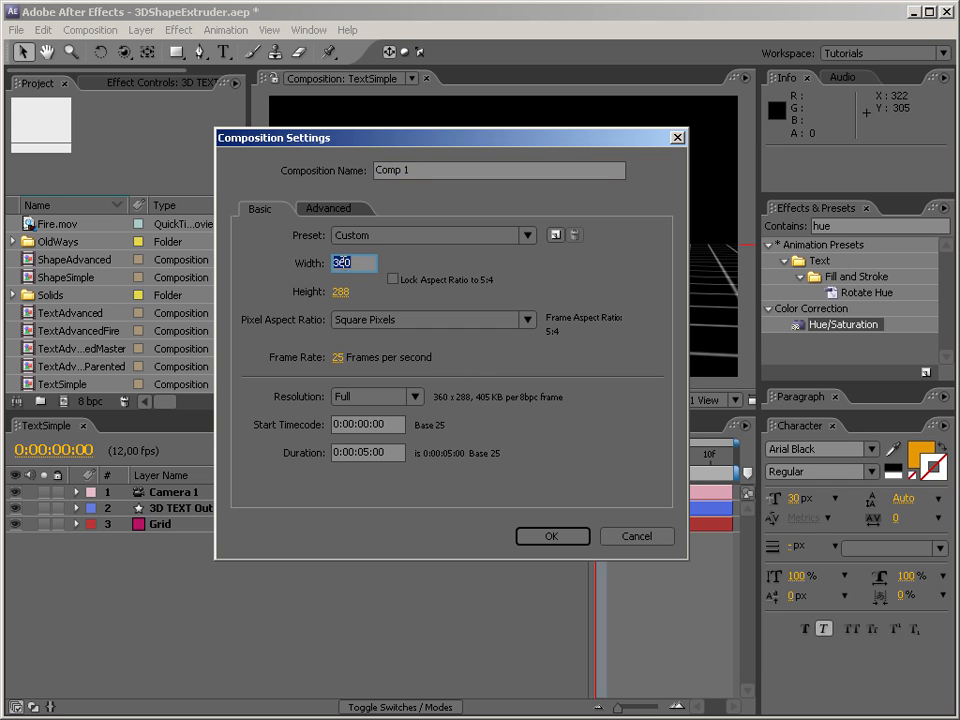
pyautogui.write('500')
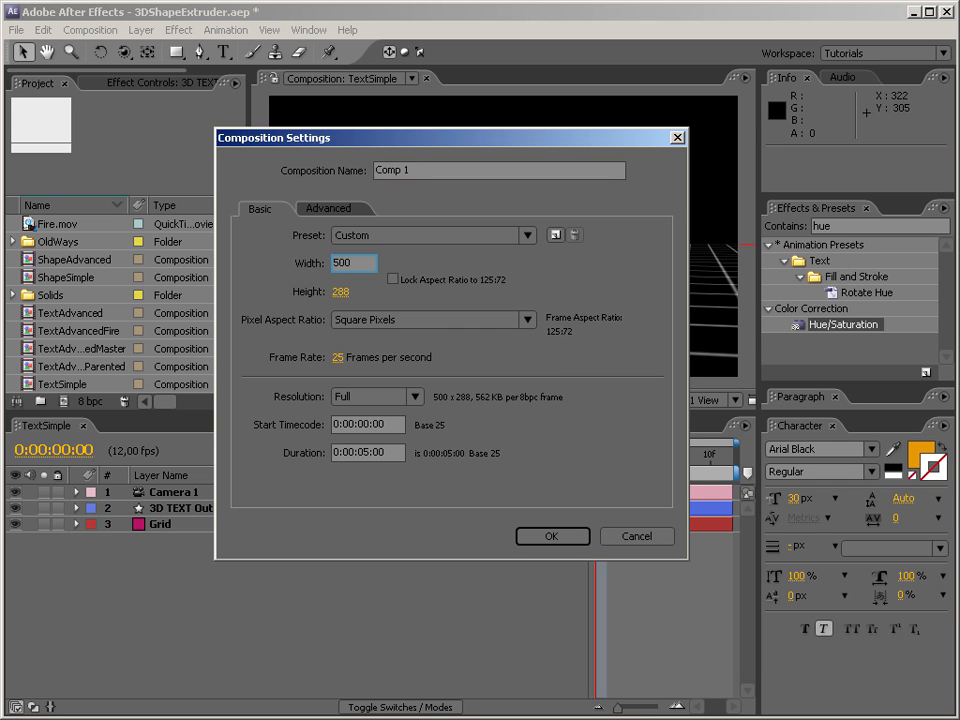
pyautogui.press('Tab')
pyautogui.write('300')
pyautogui.press('Return')
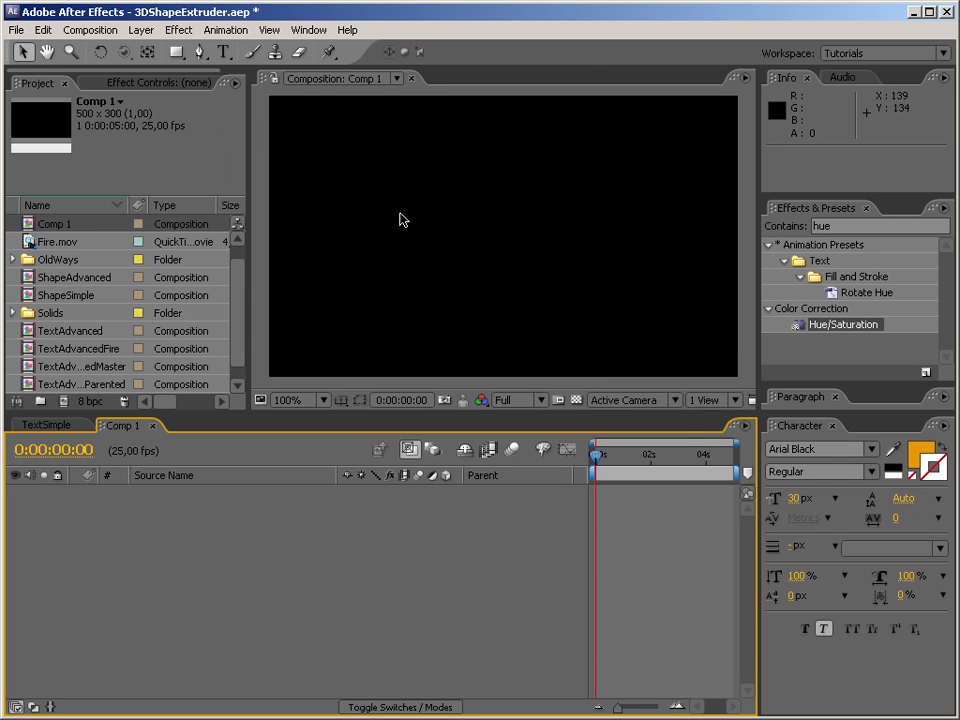
# Add a text layer near the middle of Comp 1, replacing the initial wording "AMAZING" with "AWSOME 3D".
pyautogui.click(224, 52)
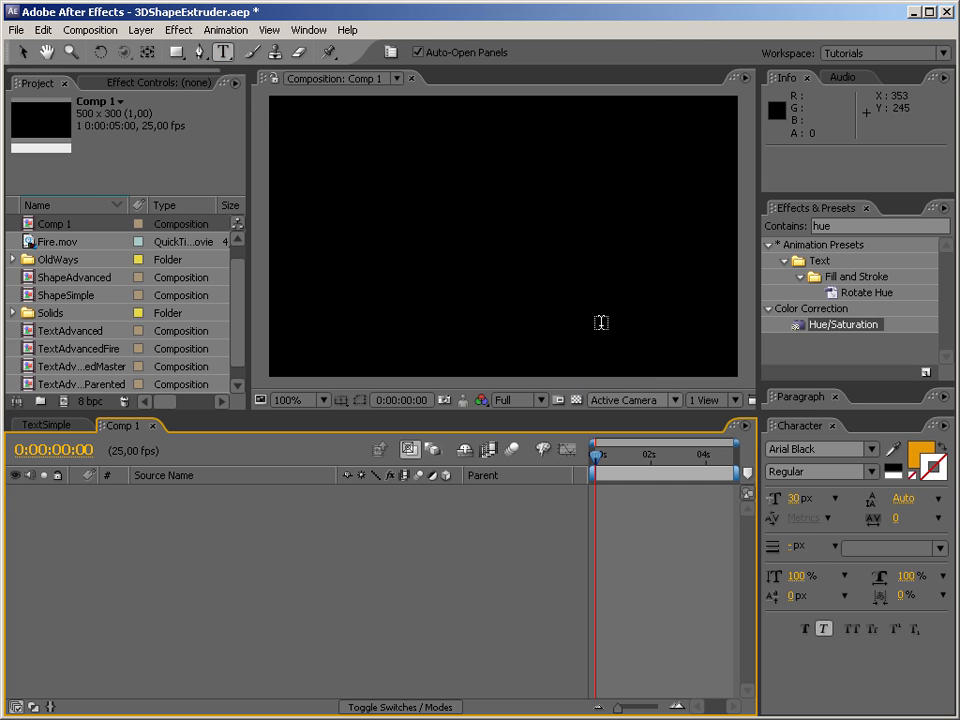
pyautogui.click(488, 231)
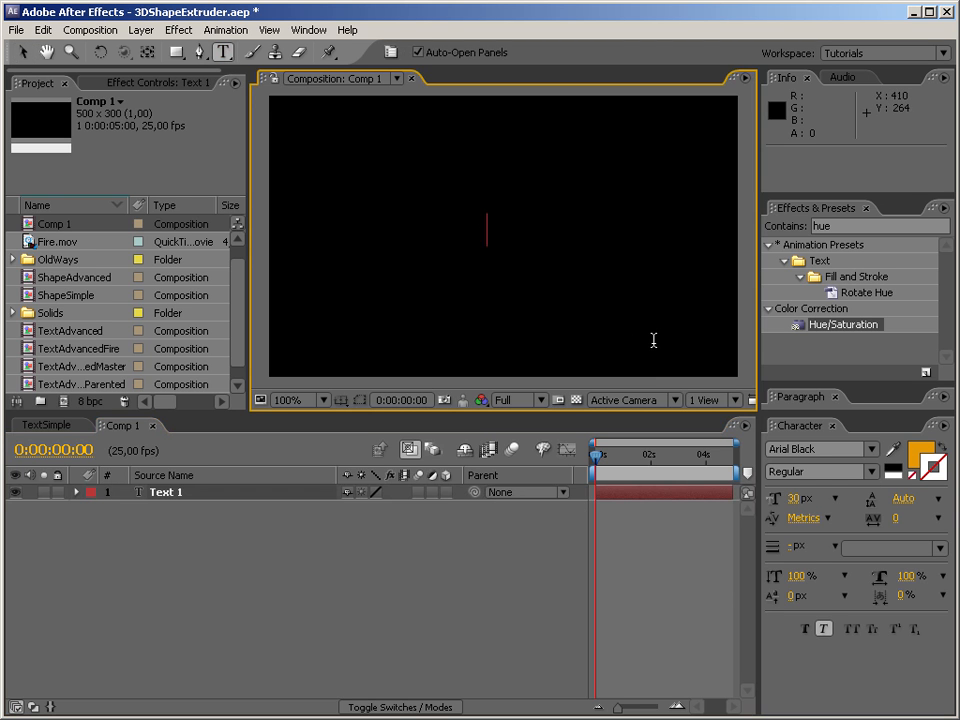
pyautogui.write('AMAZING')
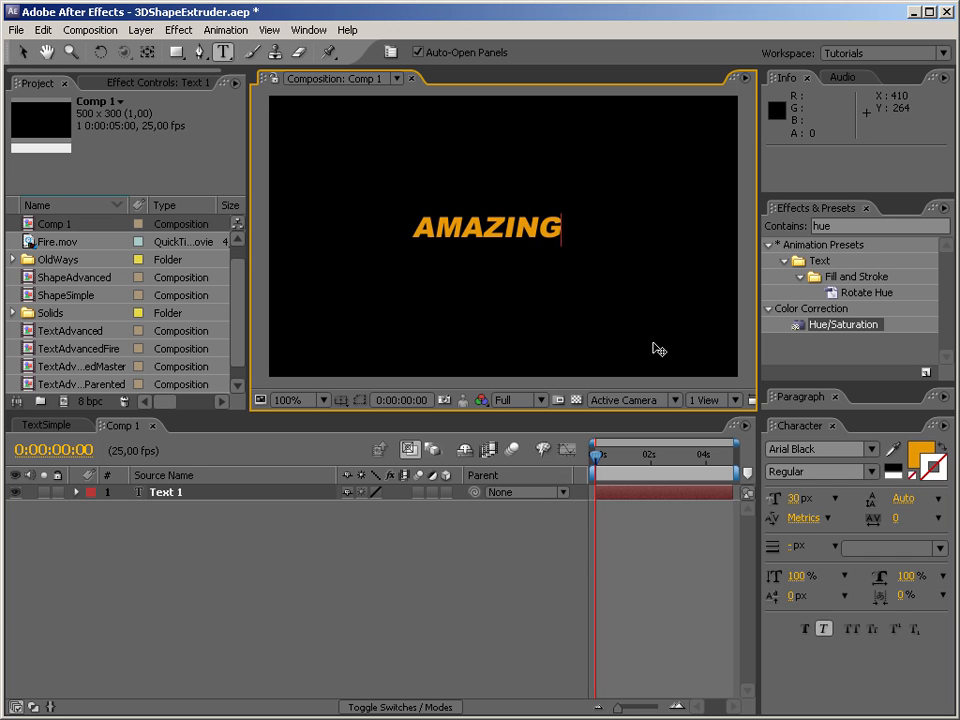
pyautogui.hotkey('ctrl', 'a')
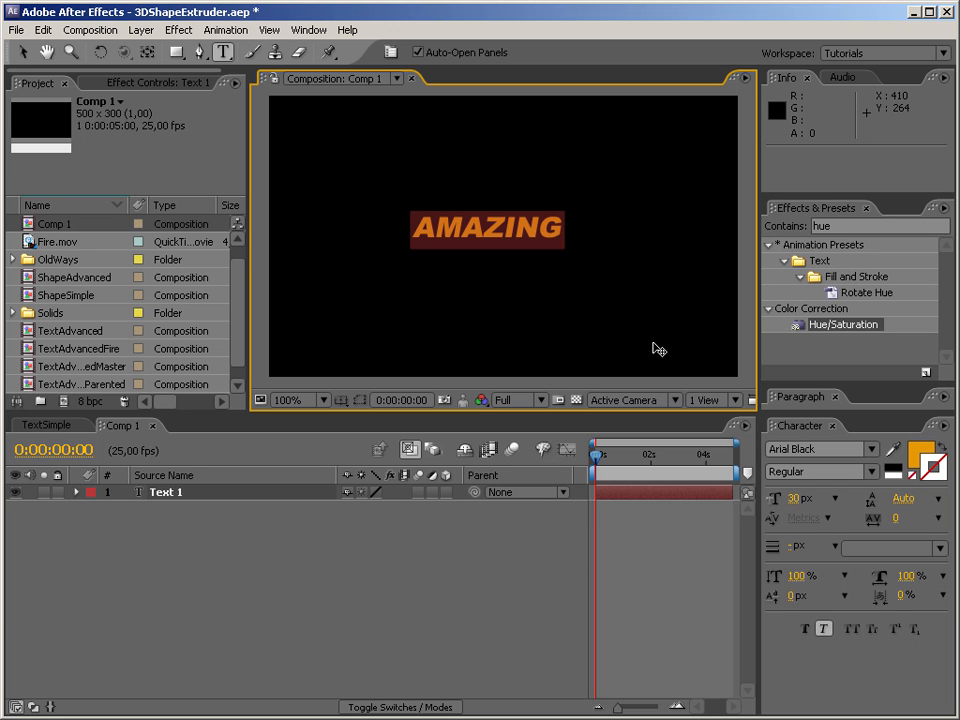
pyautogui.write('AWSOME')
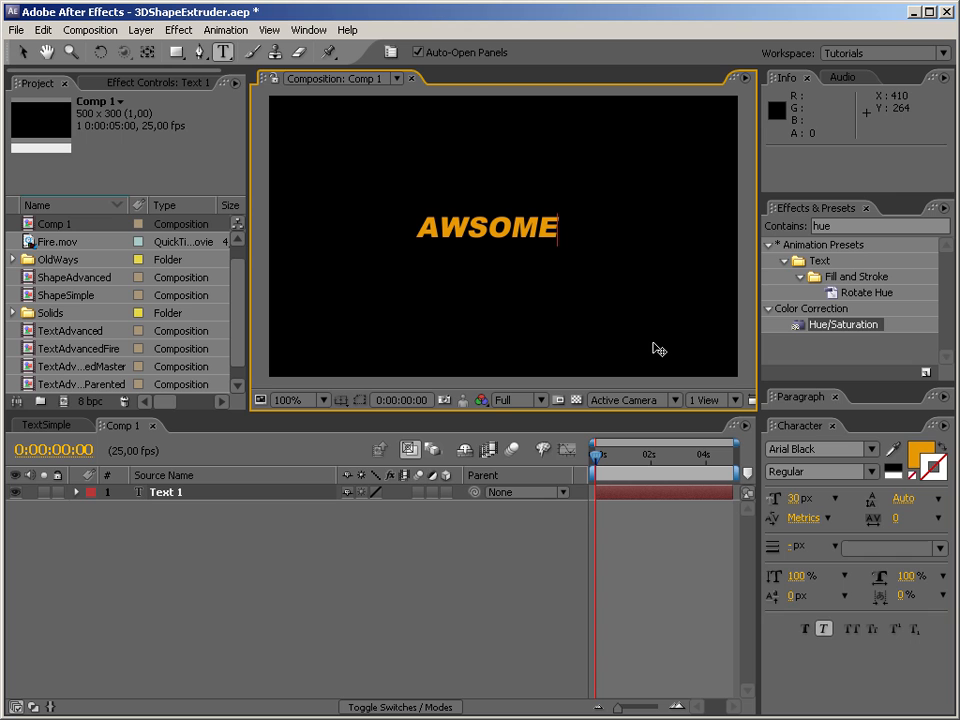
pyautogui.write(' 3D')
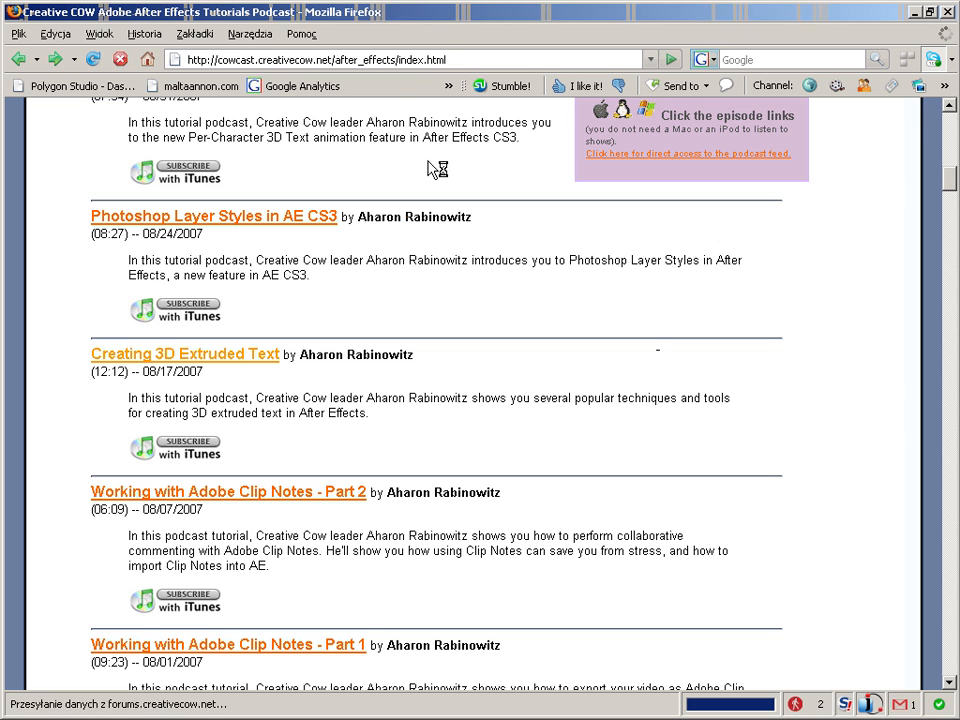
# Switch to Firefox, look up "awsome", and open The Free Dictionary's entry for "Awesome" to check the spelling.
pyautogui.click(457, 61)
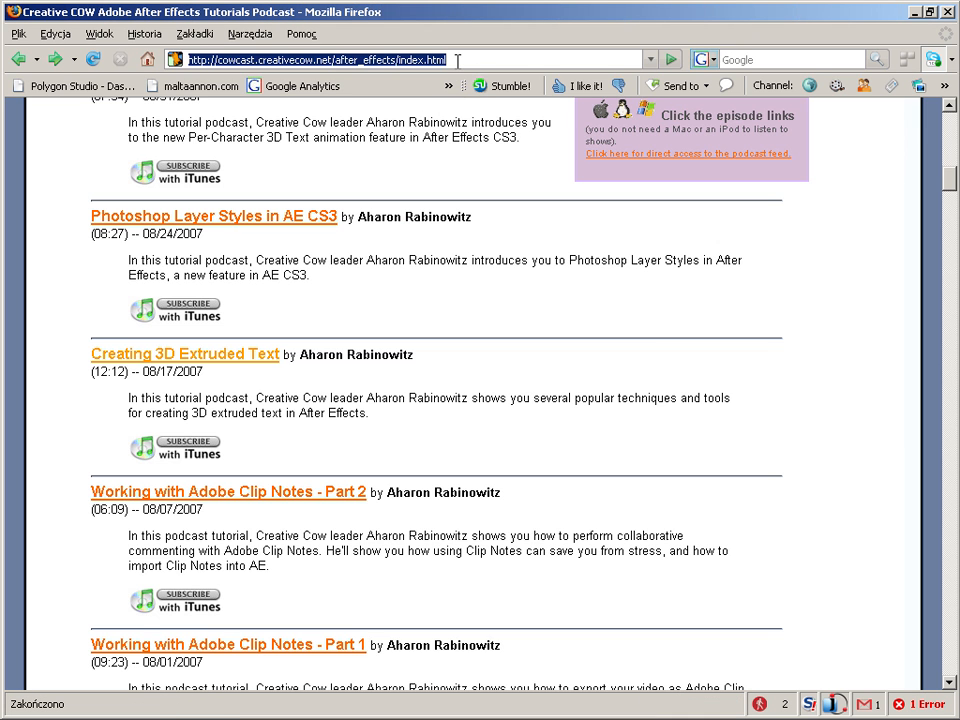
pyautogui.write('awsome')
pyautogui.press('Return')
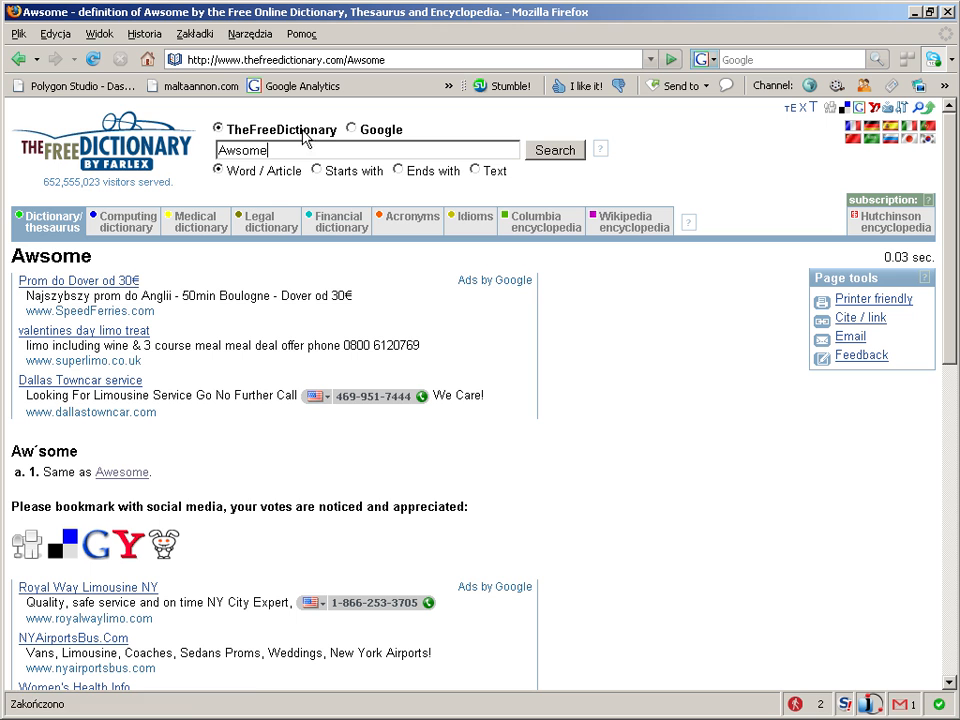
pyautogui.click(133, 472)
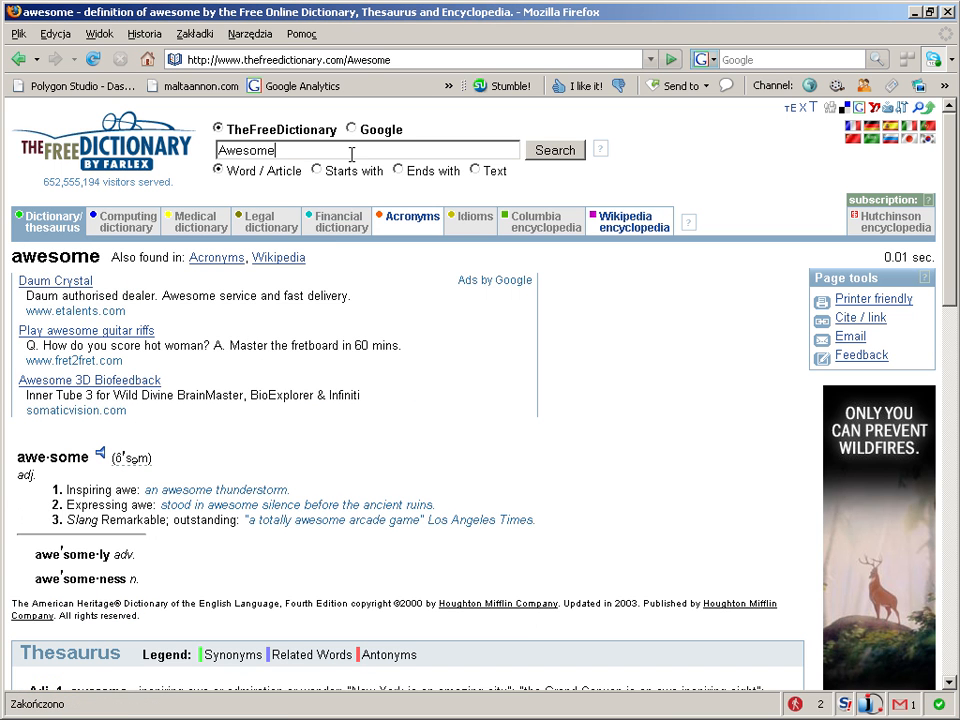
# Copy the word "Awesome" from the dictionary's search field and paste it over "AWSOME" in the After Effects text layer.
pyautogui.doubleClick(265, 149)
pyautogui.hotkey('ctrl', 'c')
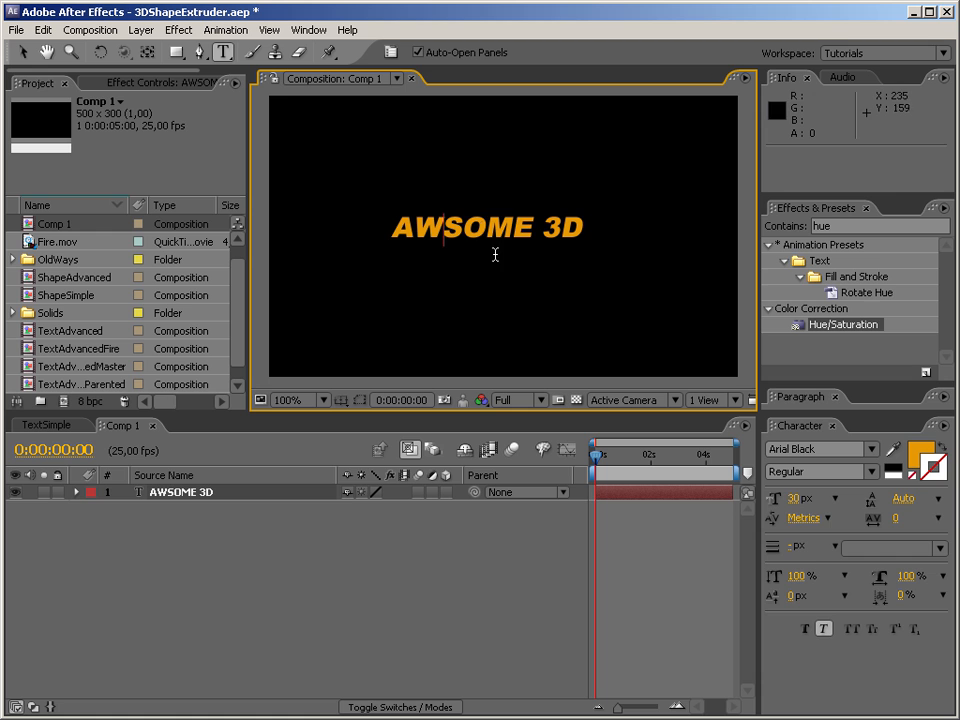
pyautogui.doubleClick(478, 226)
pyautogui.hotkey('ctrl', 'v')
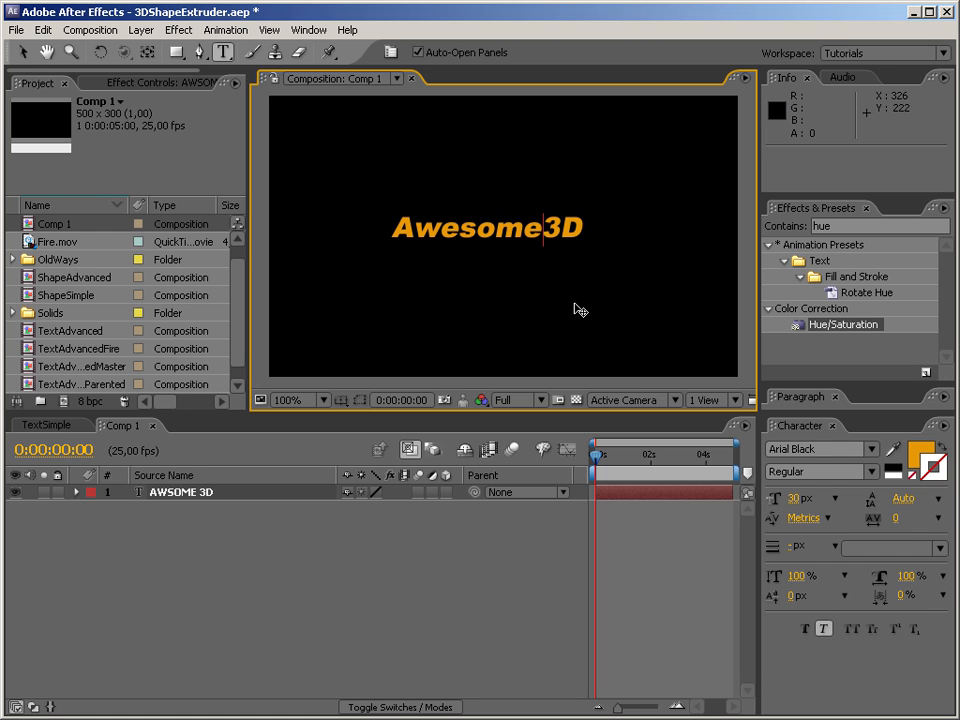
# Create shape outlines from the Awesome3D text layer and place the hidden text layer above the Awesome3D Outlines layer.
pyautogui.click(22, 52)
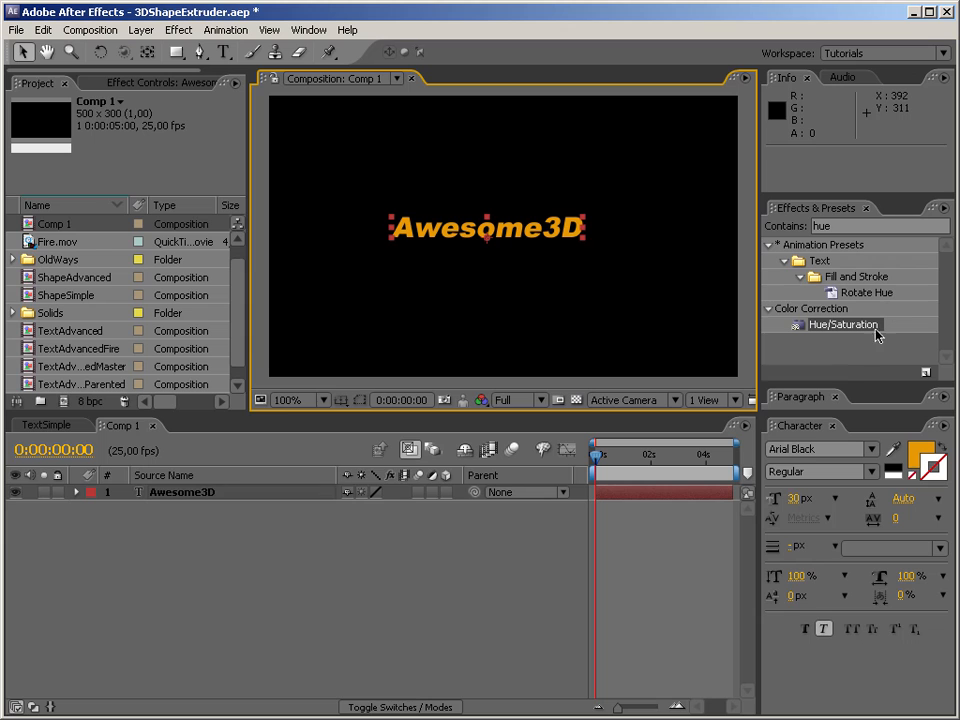
pyautogui.rightClick(201, 499)
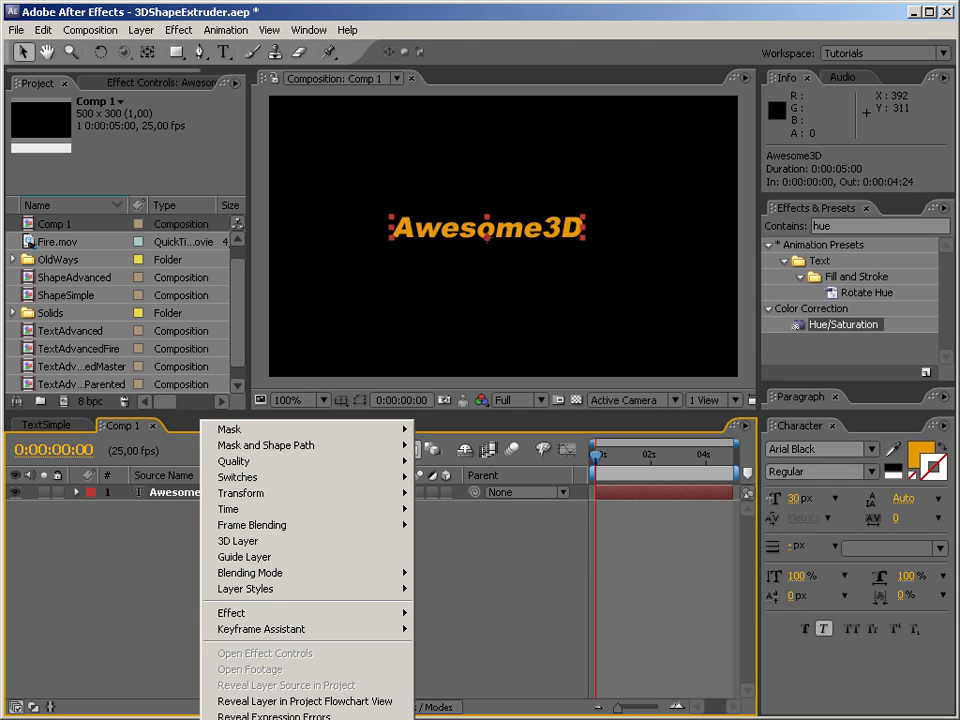
pyautogui.click(262, 719)
pyautogui.click(186, 509)
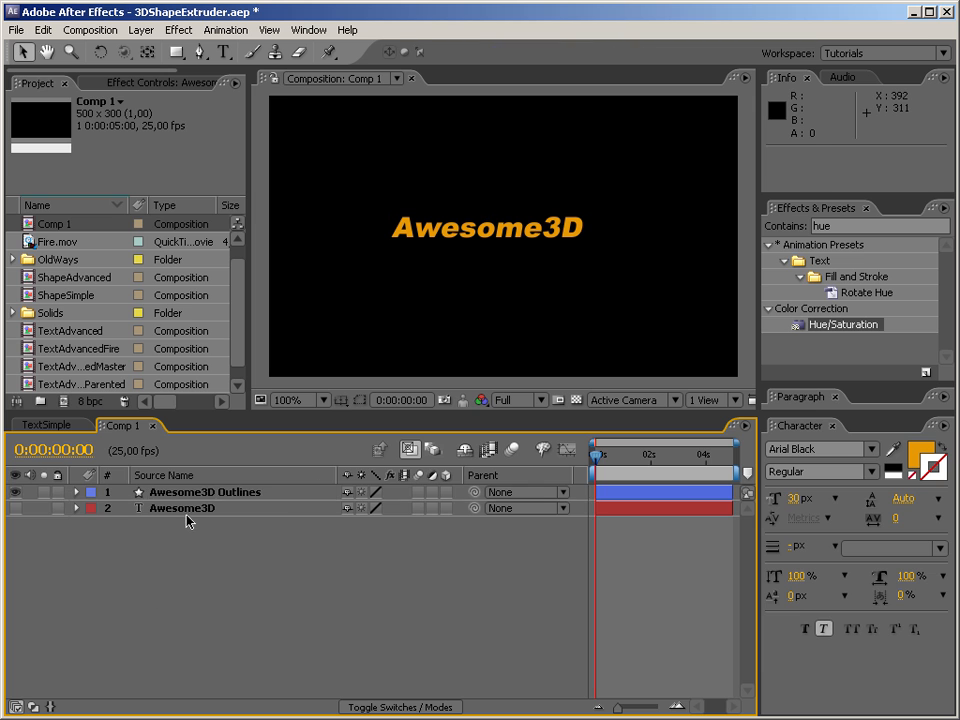
pyautogui.moveTo(183, 511); pyautogui.dragTo(190, 490)
pyautogui.click(209, 558)
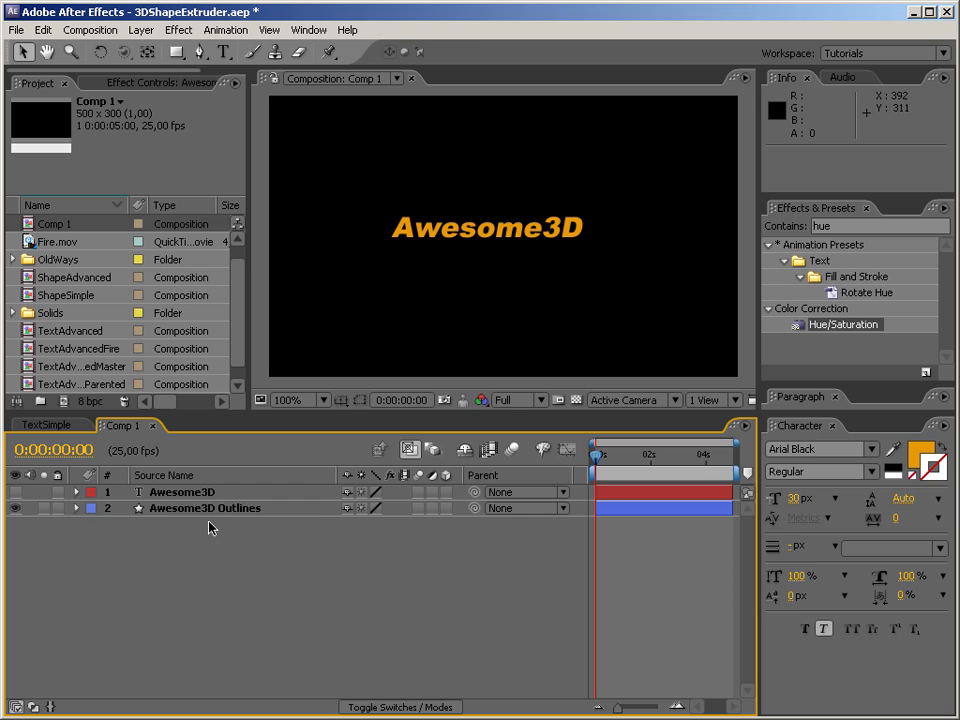
# Find the 3DShapeExtruder animation preset by searching "3ds" and apply it to the Awesome3D Outlines layer.
pyautogui.click(212, 509)
pyautogui.click(828, 228)
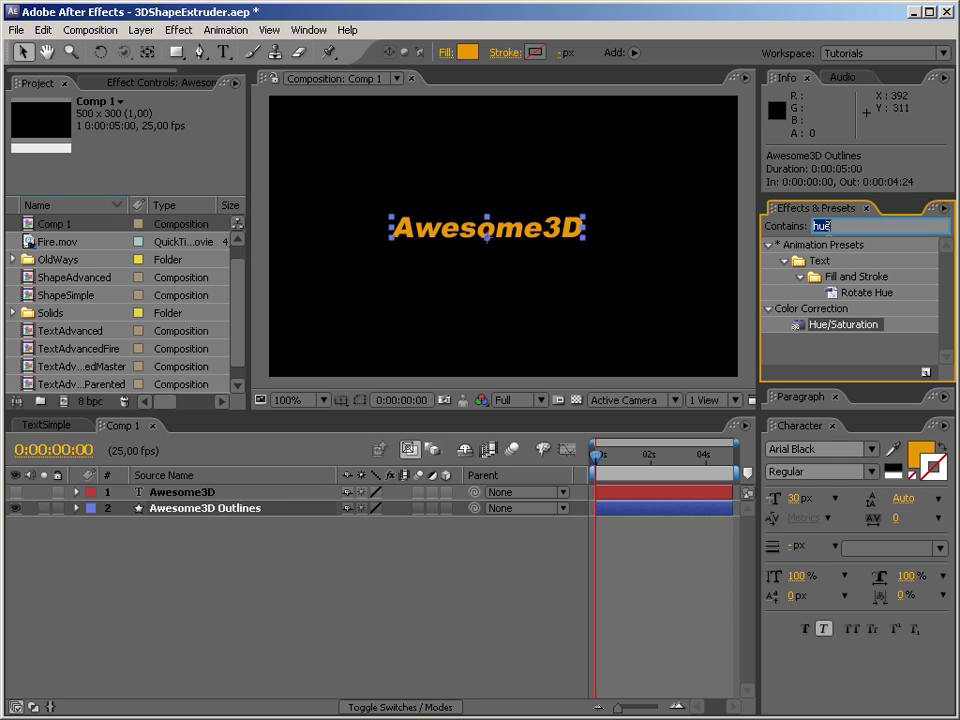
pyautogui.write('3ds')
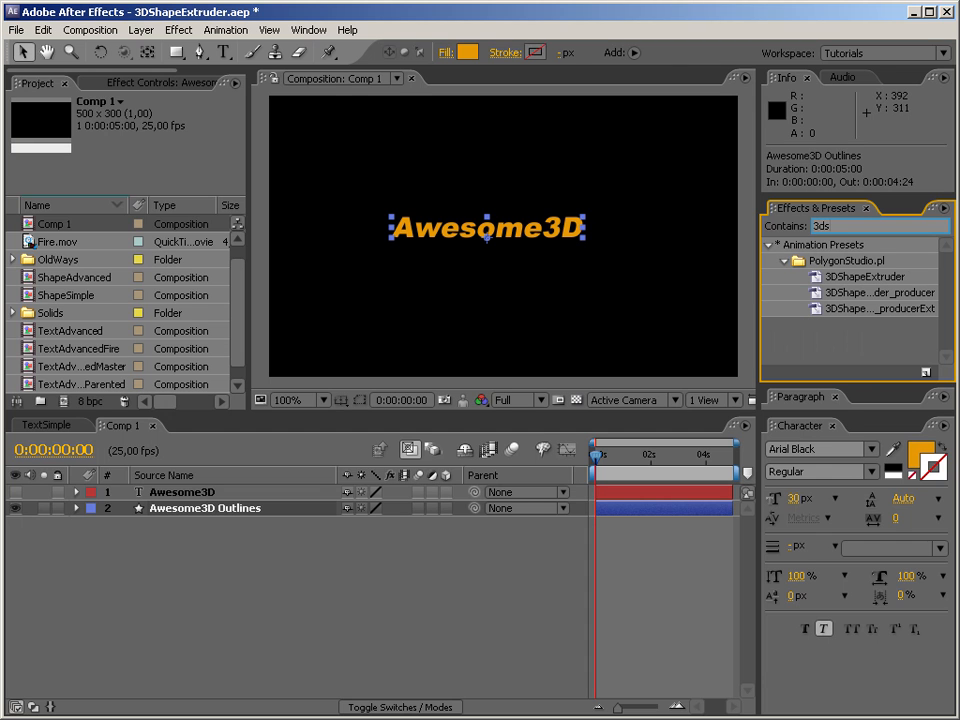
pyautogui.moveTo(812, 277); pyautogui.dragTo(227, 517)
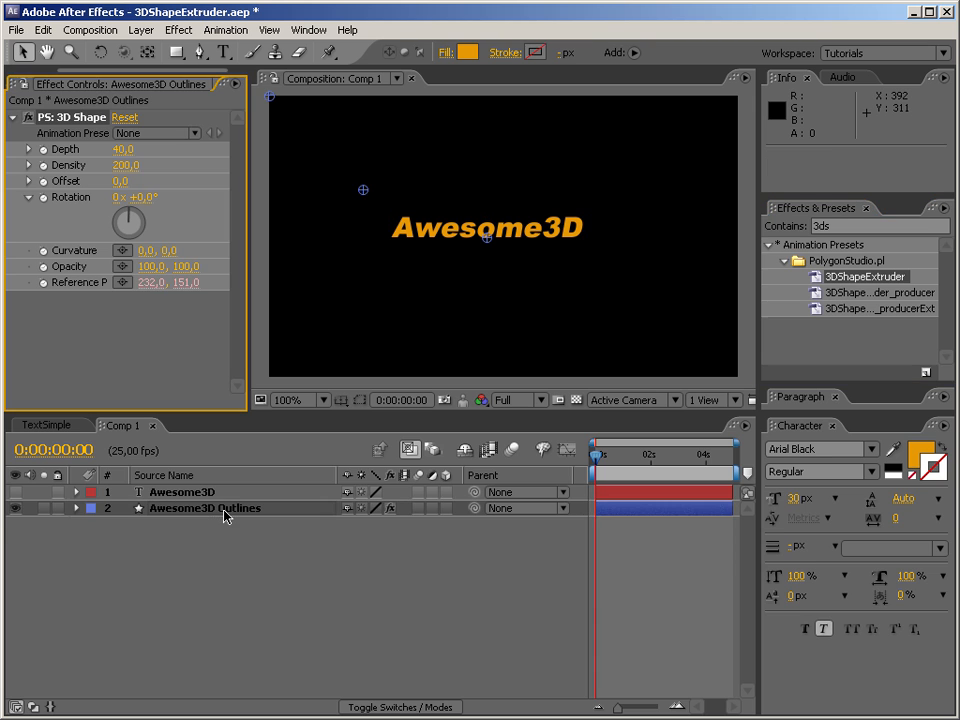
# Add an empty group to the Awesome3D Outlines layer's contents and rename it "Text".
pyautogui.click(77, 510)
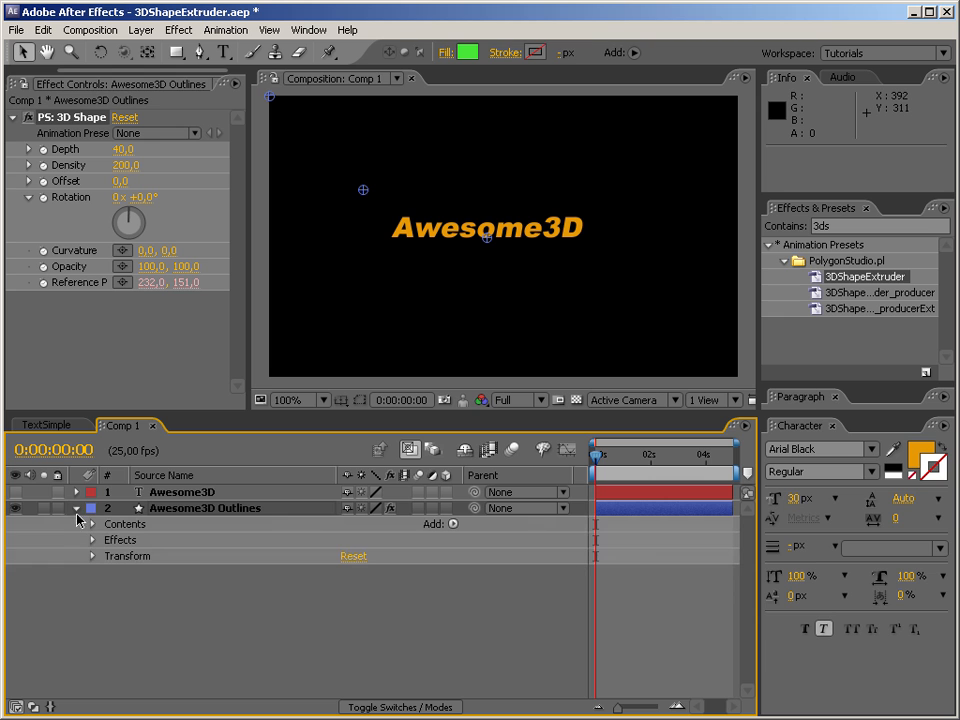
pyautogui.click(92, 524)
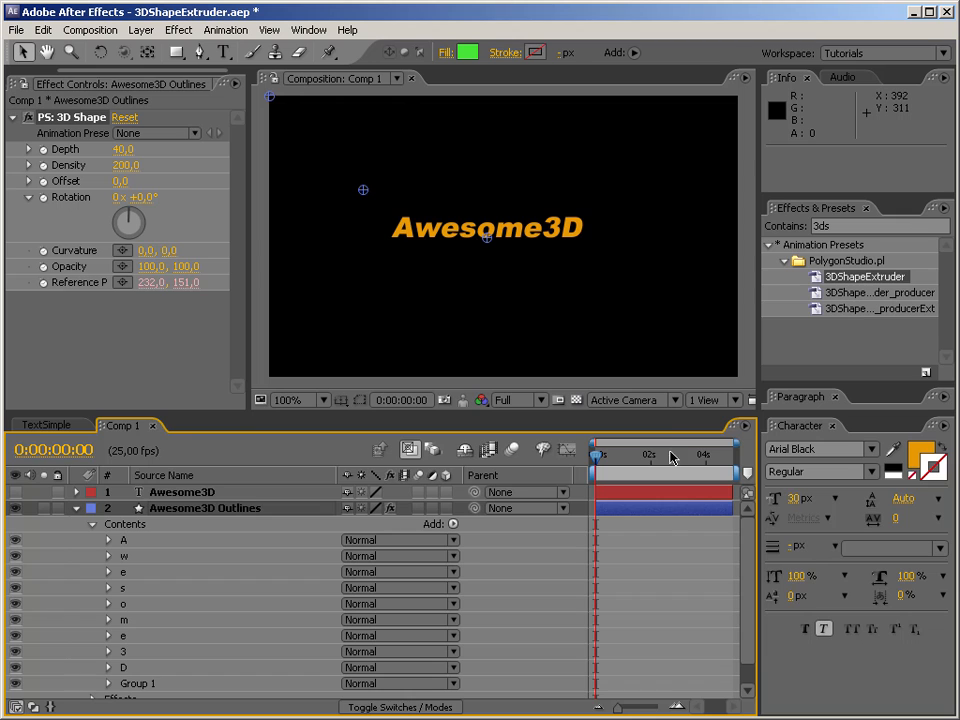
pyautogui.moveTo(664, 410); pyautogui.dragTo(636, 228)
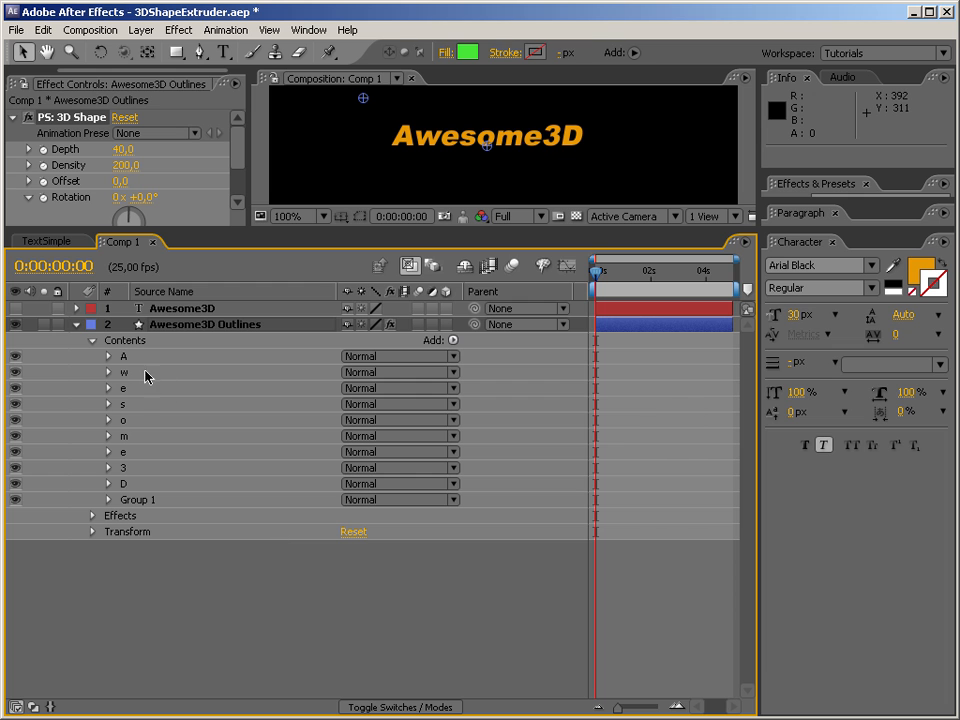
pyautogui.click(453, 340)
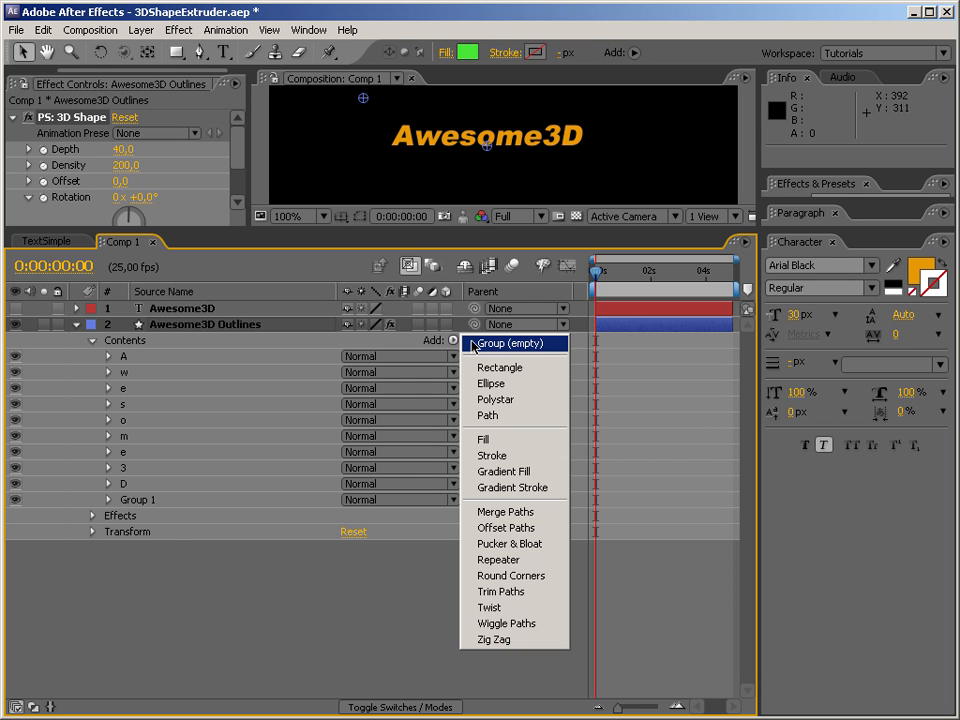
pyautogui.click(470, 401)
pyautogui.moveTo(140, 533); pyautogui.dragTo(112, 503)
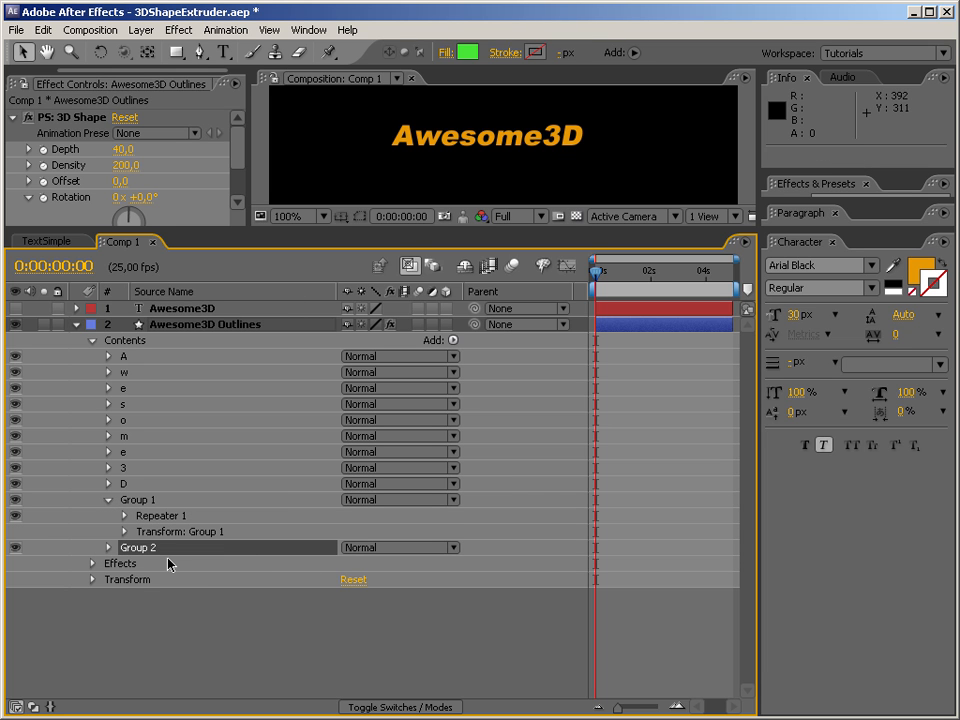
pyautogui.press('Return')
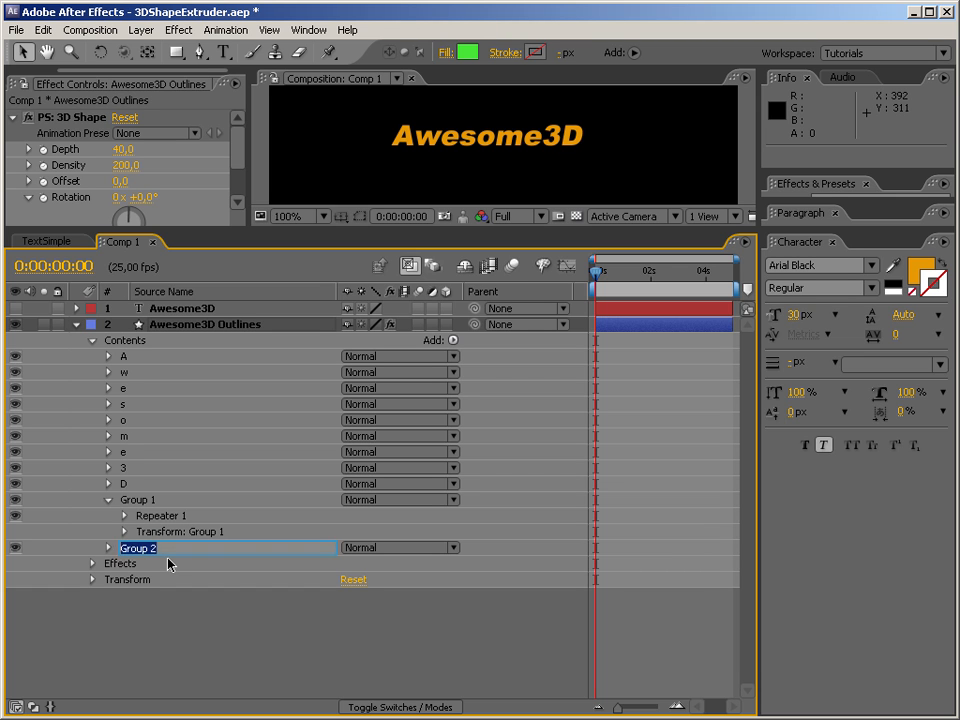
pyautogui.write('Text')
pyautogui.press('Return')
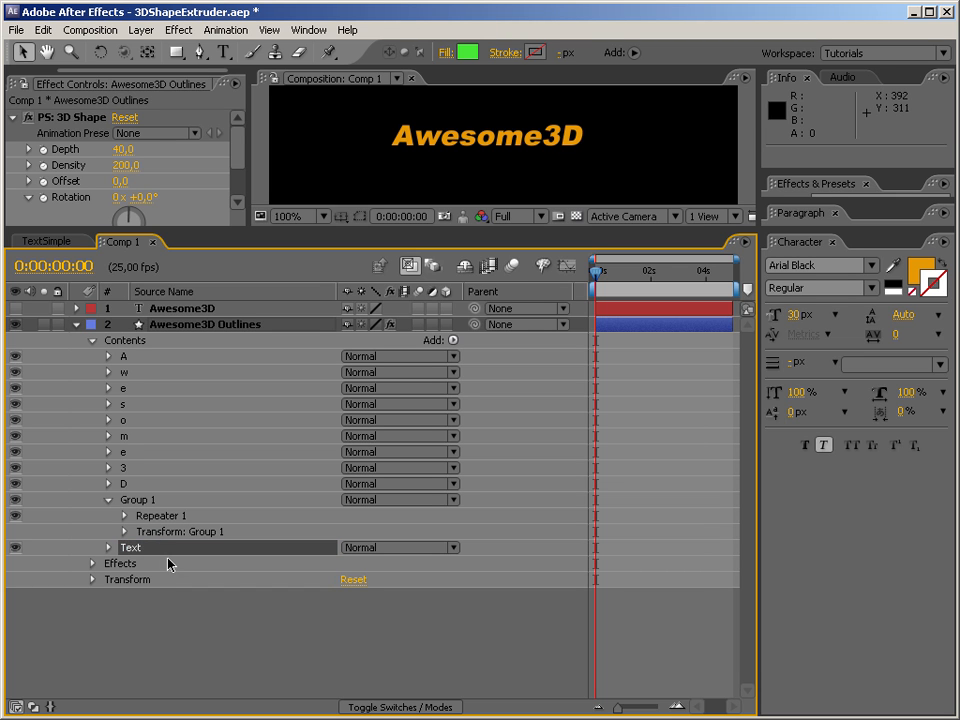
# Move all the letter groups from A to D into the Text group and place that group above Group 1.
pyautogui.click(115, 483)
pyautogui.keyDown('shift'); pyautogui.click(126, 357); pyautogui.keyUp('shift')
pyautogui.moveTo(132, 363); pyautogui.dragTo(143, 551)
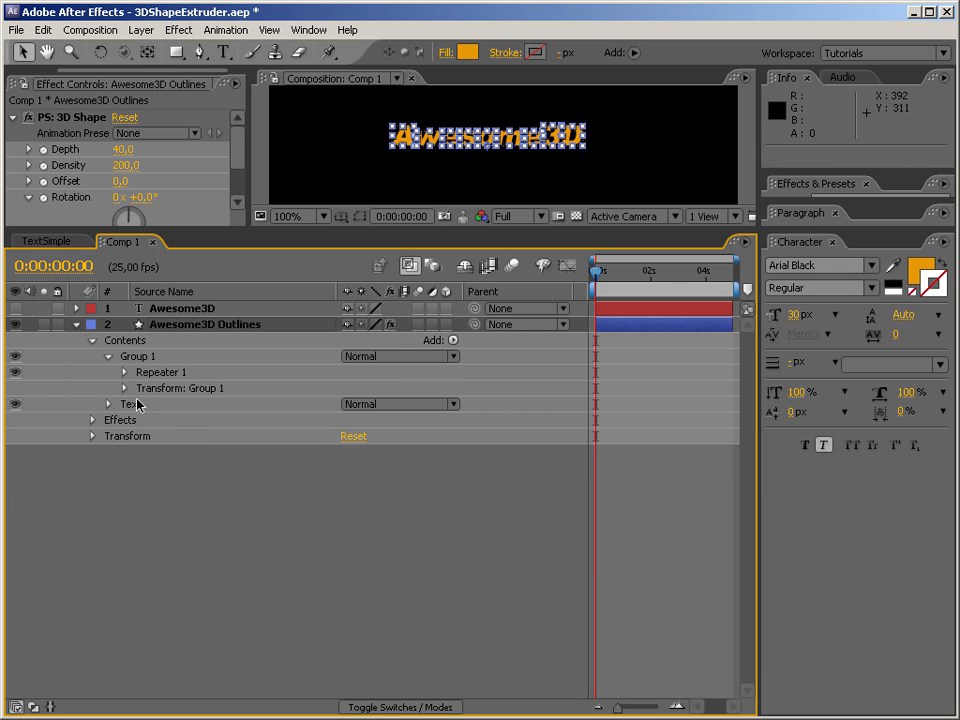
pyautogui.click(137, 404)
pyautogui.moveTo(137, 404); pyautogui.dragTo(139, 350)
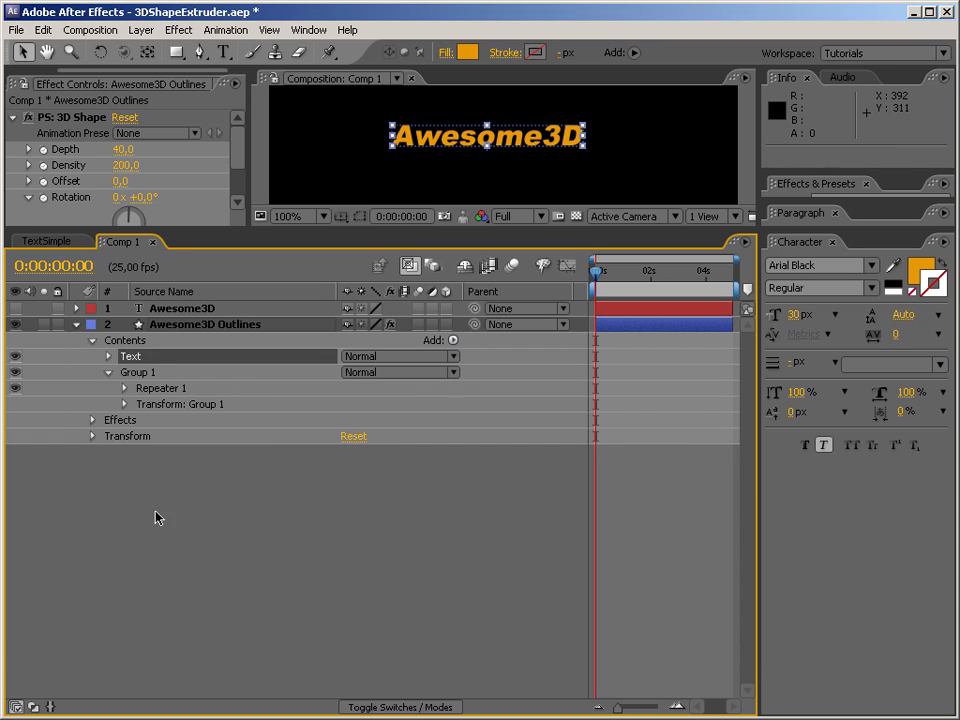
# Rename Group 1 as "Extrusion" and its Repeater 1 as "Extruder".
pyautogui.click(140, 374)
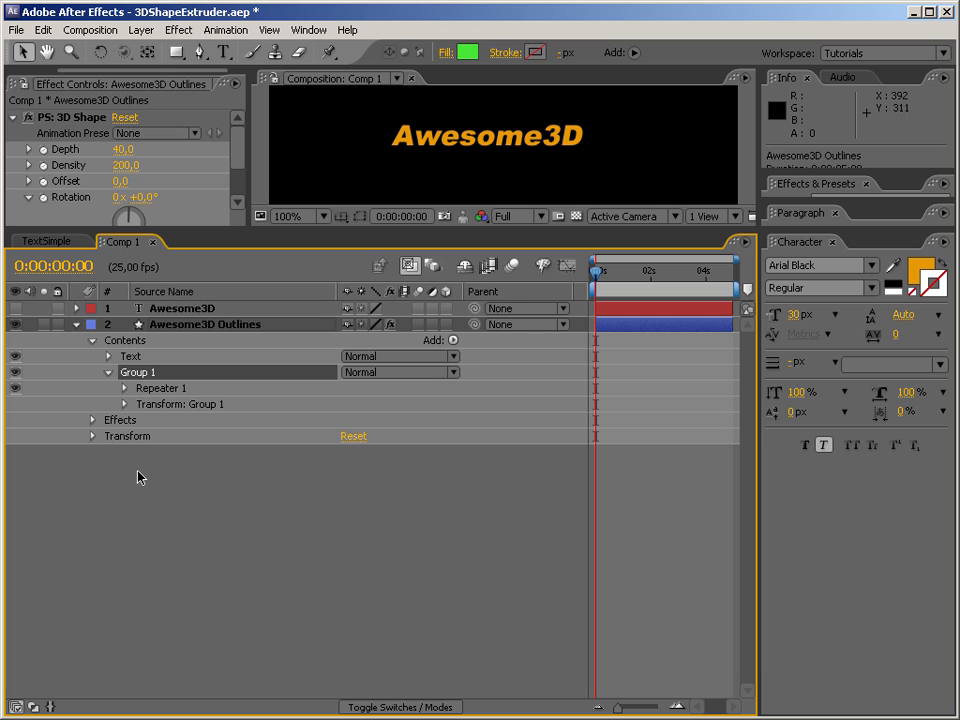
pyautogui.press('Return')
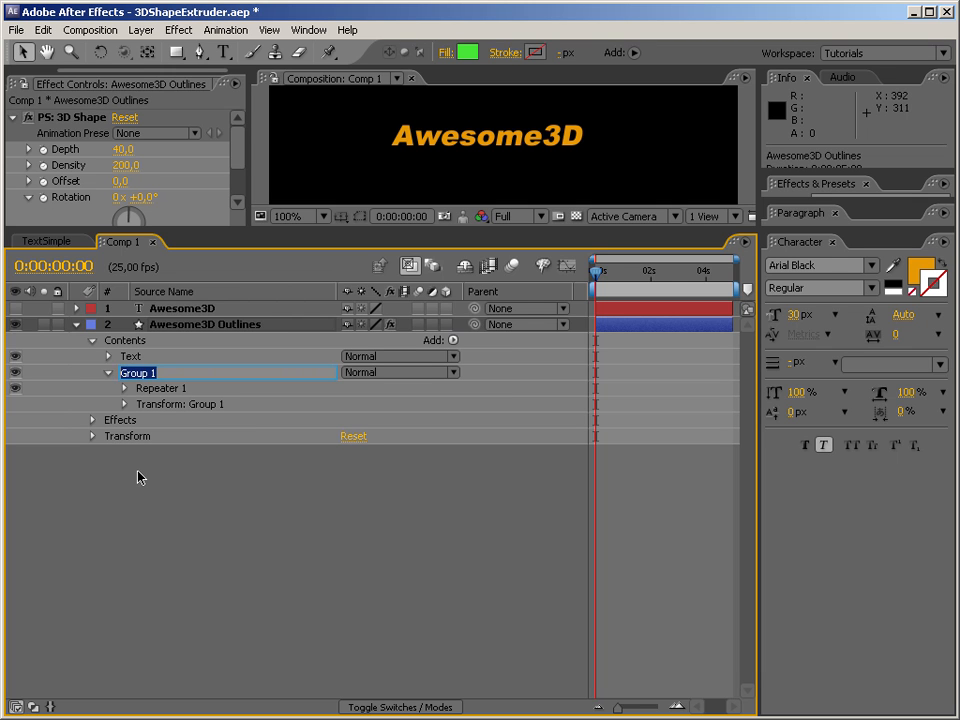
pyautogui.write('Extrus')
pyautogui.press('Return')
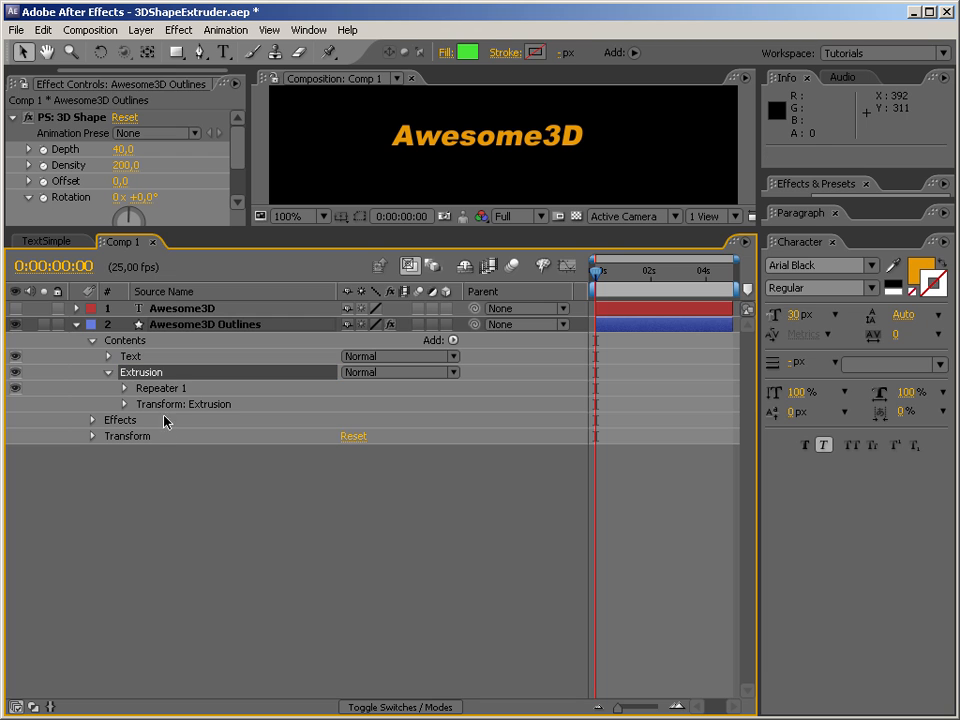
pyautogui.press('Down')
pyautogui.press('Return')
pyautogui.write('Ex')
pyautogui.press('Return')
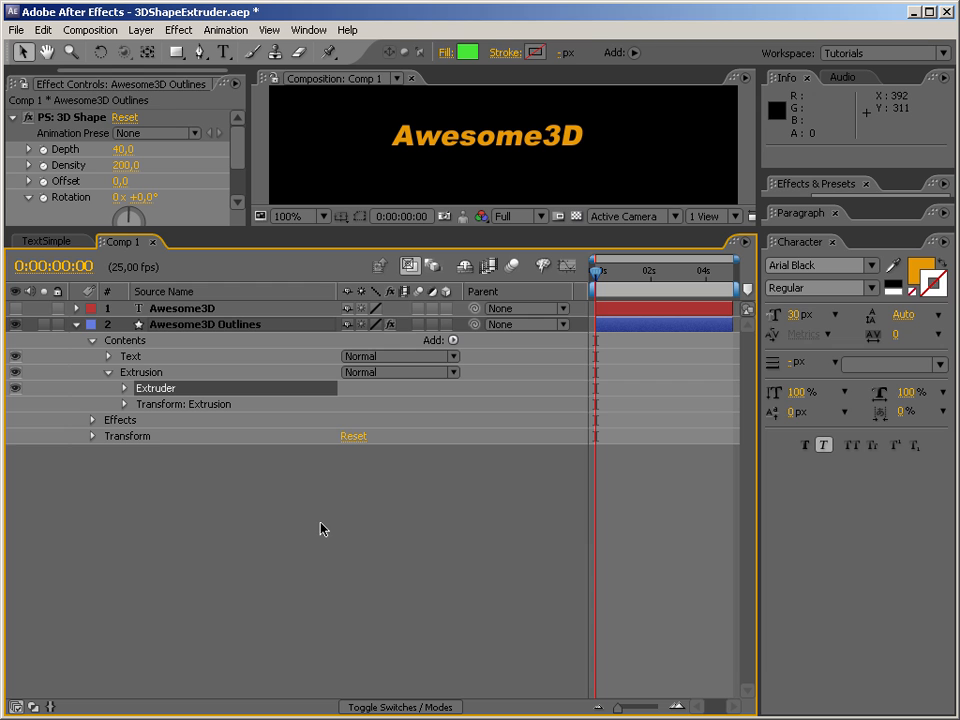
# Nest the Text group inside the Extrusion group above Extruder, and make the Awesome3D Outlines layer 3D.
pyautogui.click(146, 358)
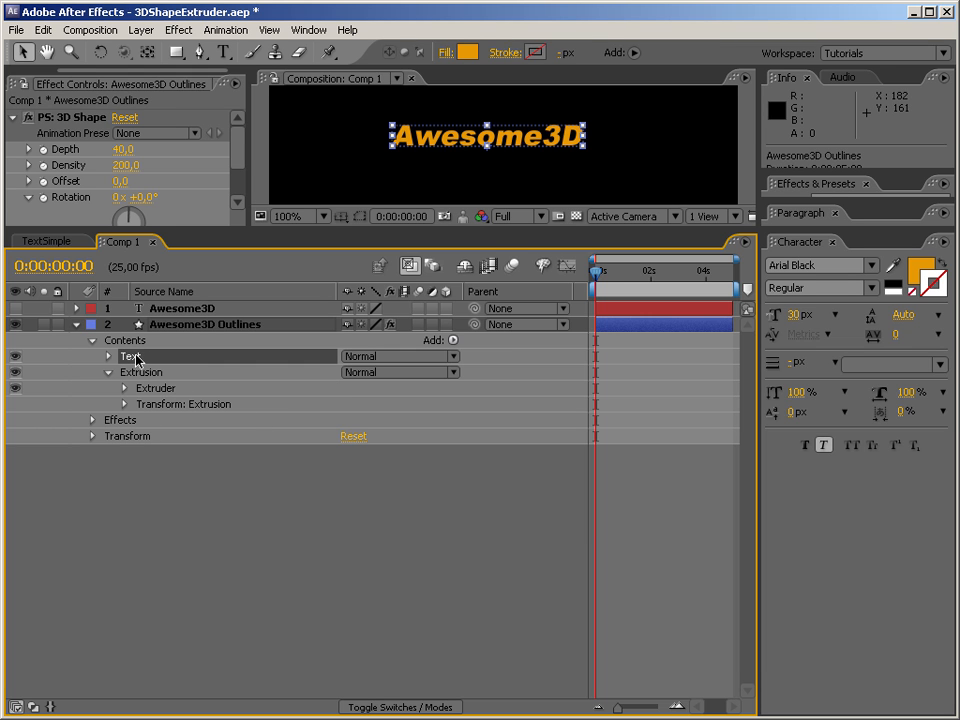
pyautogui.click(489, 226)
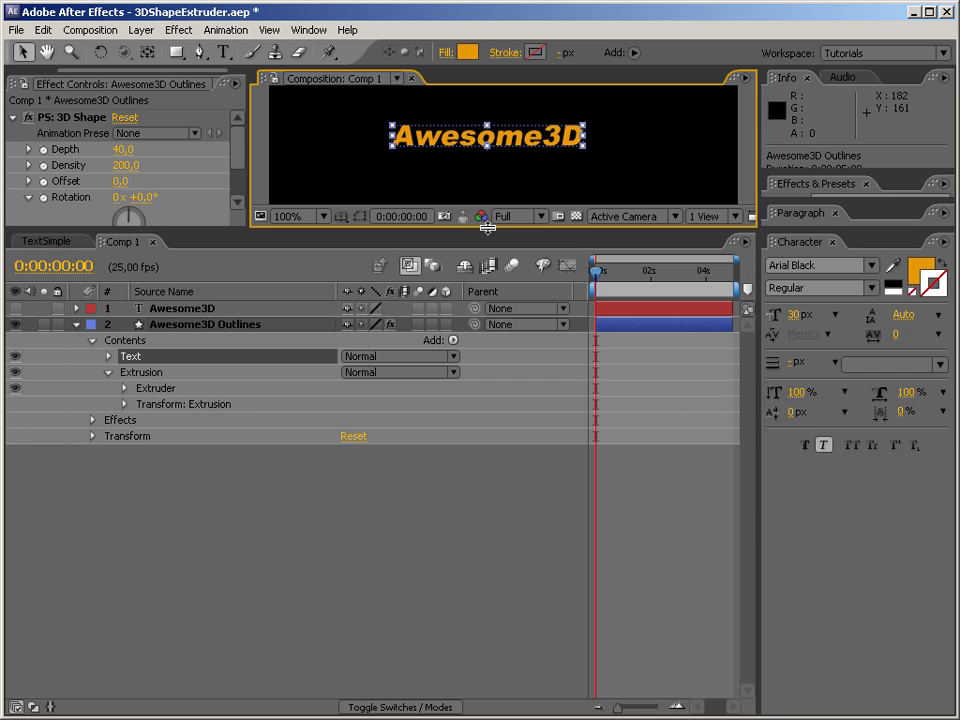
pyautogui.moveTo(487, 228); pyautogui.dragTo(480, 366)
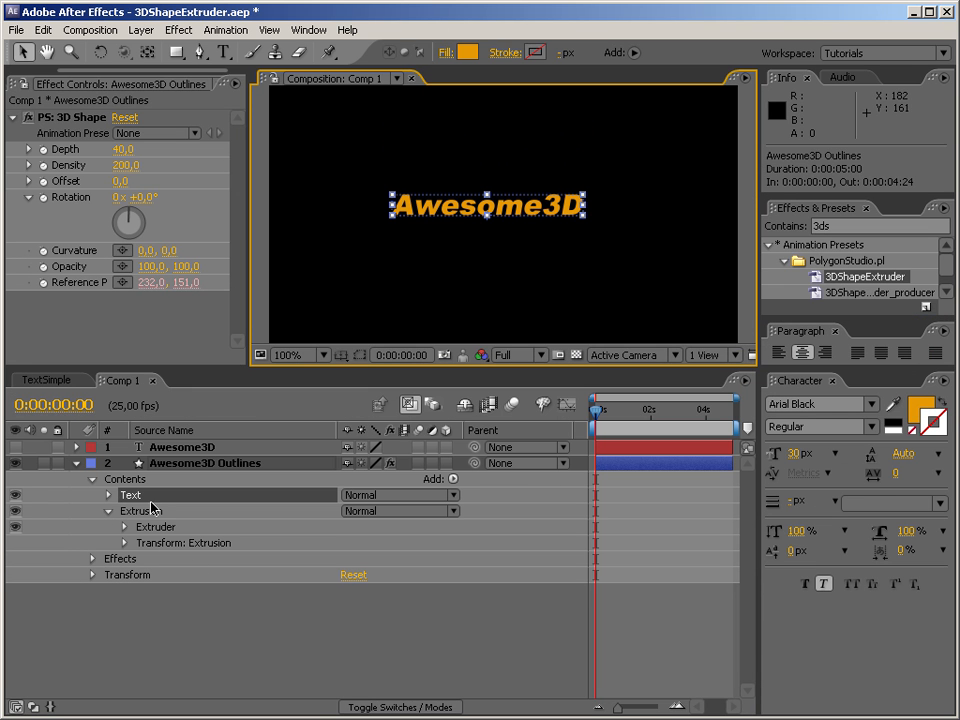
pyautogui.moveTo(136, 497); pyautogui.dragTo(176, 526)
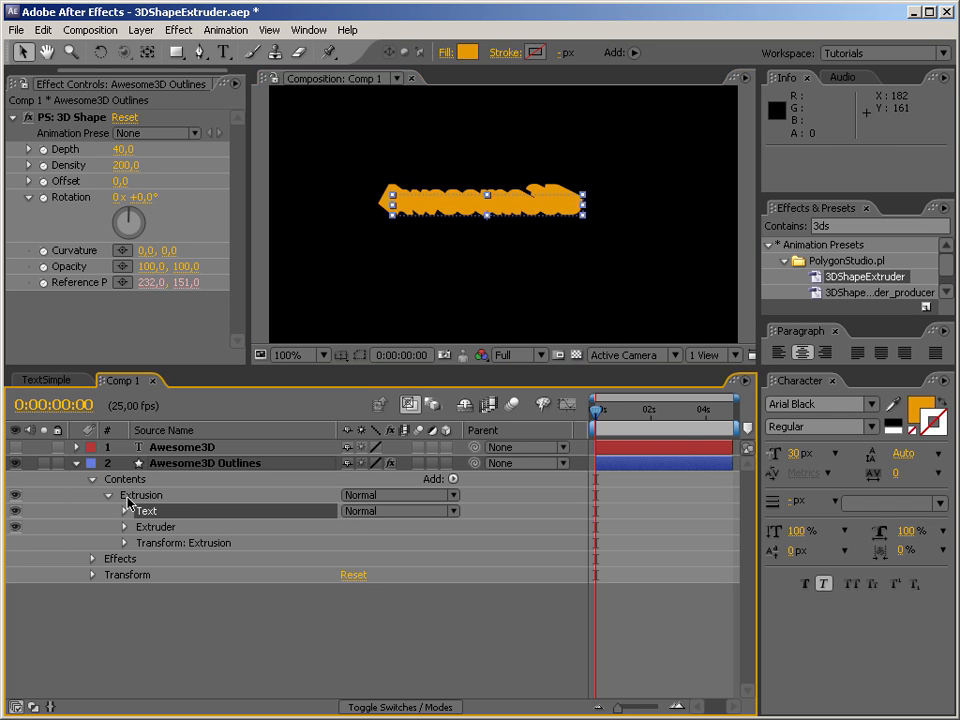
pyautogui.click(445, 463)
pyautogui.rightClick(316, 158)
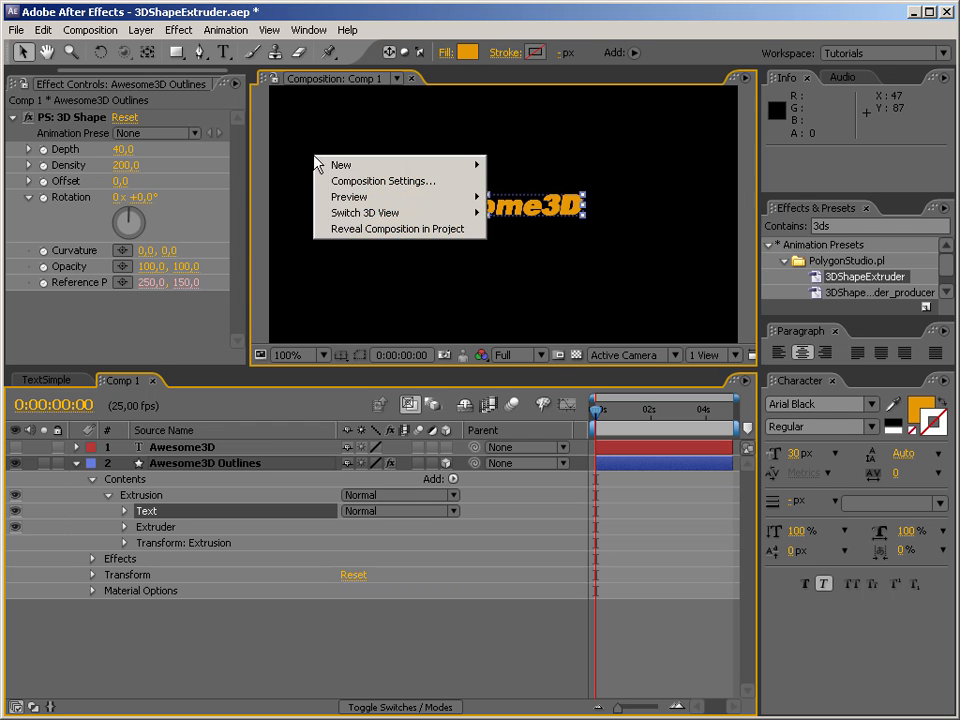
pyautogui.moveTo(342, 168)
pyautogui.click(553, 252)
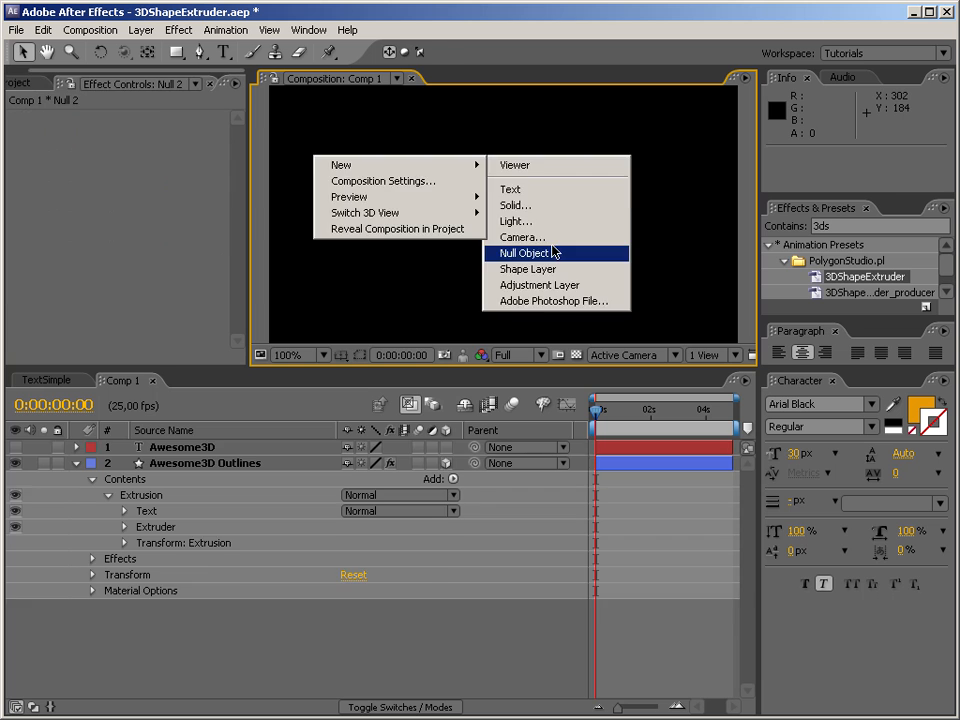
pyautogui.hotkey('ctrl', 'z')
# Add a camera named "Camera 1" with the 35mm preset to Comp 1.
pyautogui.rightClick(315, 140)
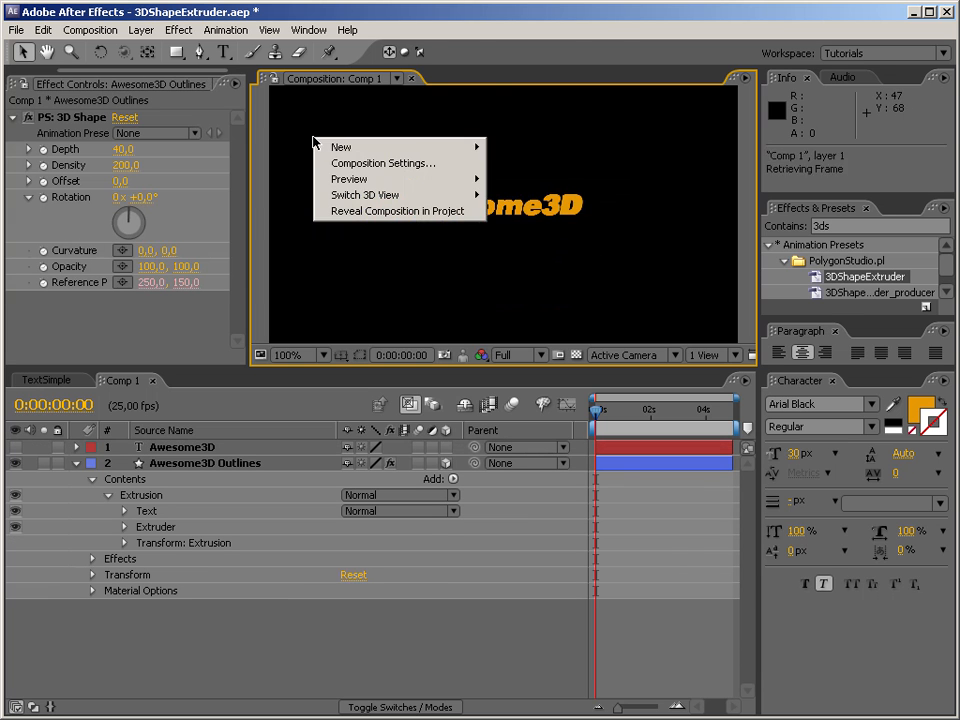
pyautogui.moveTo(345, 147)
pyautogui.click(519, 222)
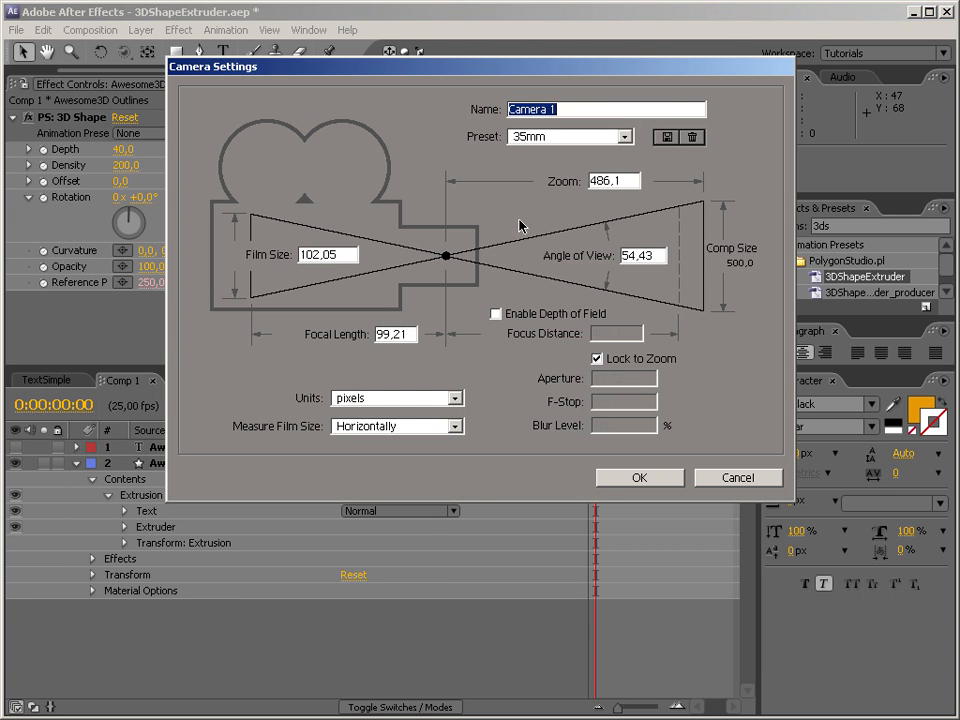
pyautogui.click(630, 482)
# Orbit Camera 1 to examine the extruded text from an angle, and reset the camera's transform.
pyautogui.click(123, 52)
pyautogui.moveTo(510, 264); pyautogui.dragTo(369, 193)
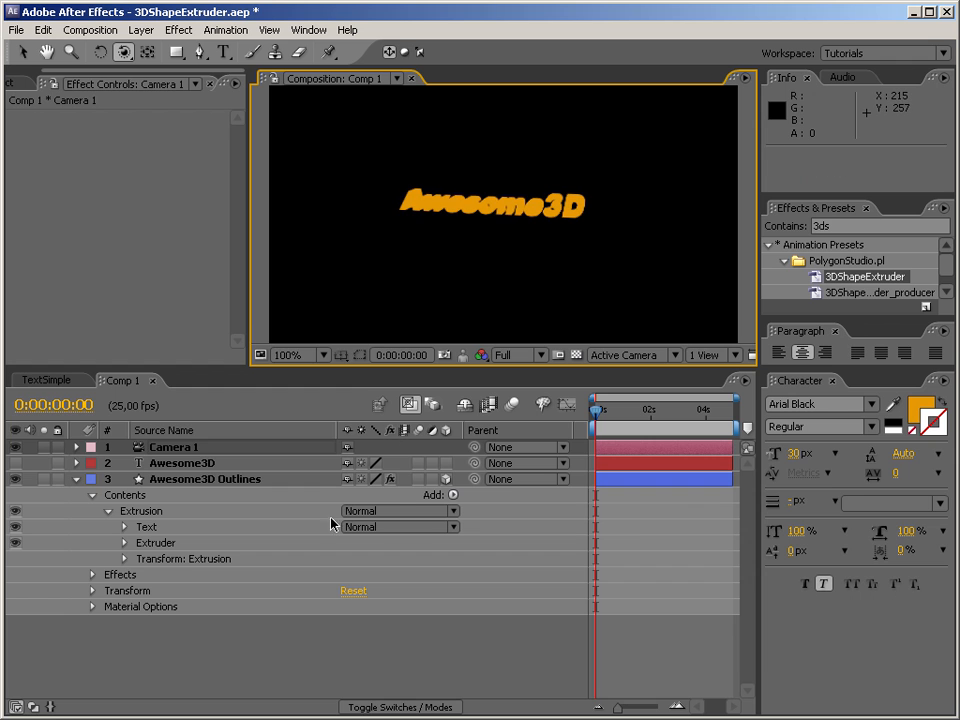
pyautogui.click(77, 449)
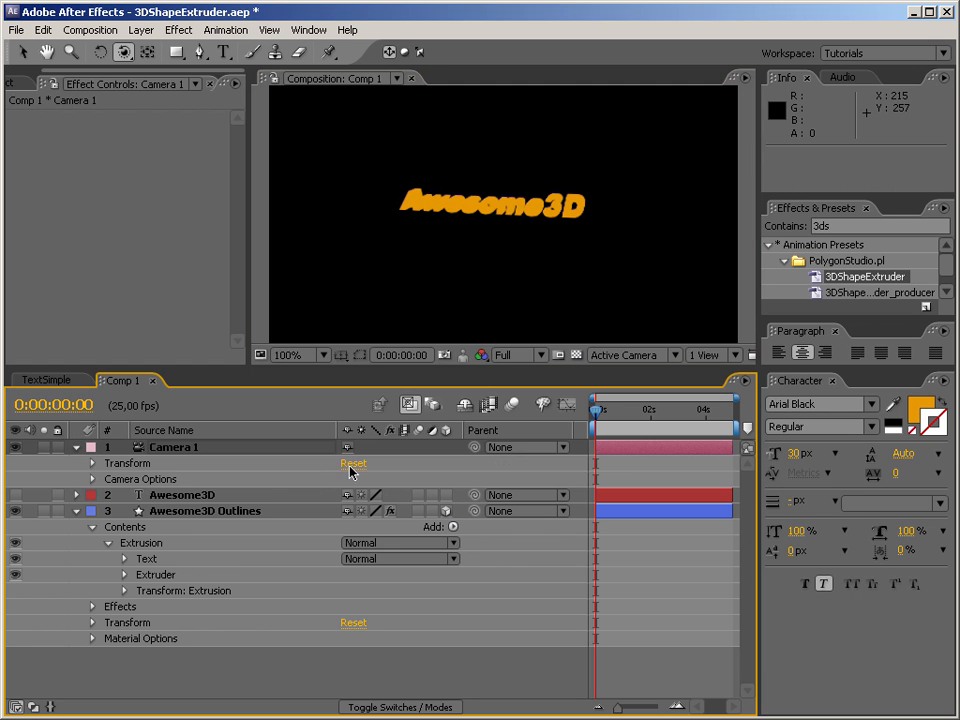
pyautogui.click(351, 464)
pyautogui.click(76, 447)
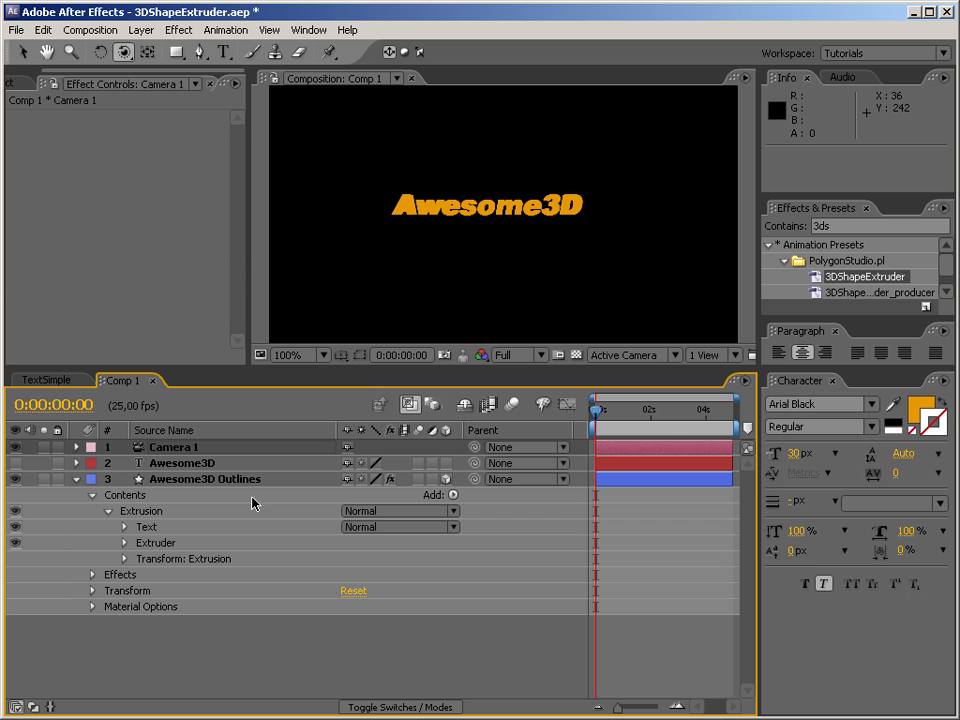
# Duplicate the Text group in Awesome3D Outlines, move the copy out above the Extrusion group, and rename the copy "Text".
pyautogui.click(203, 480)
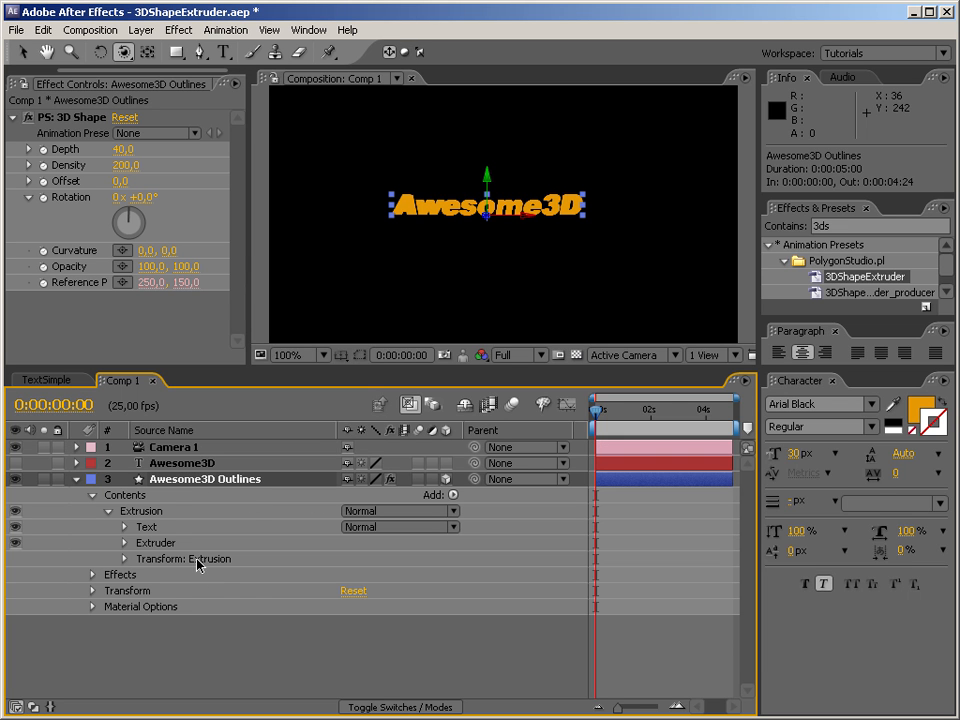
pyautogui.click(155, 530)
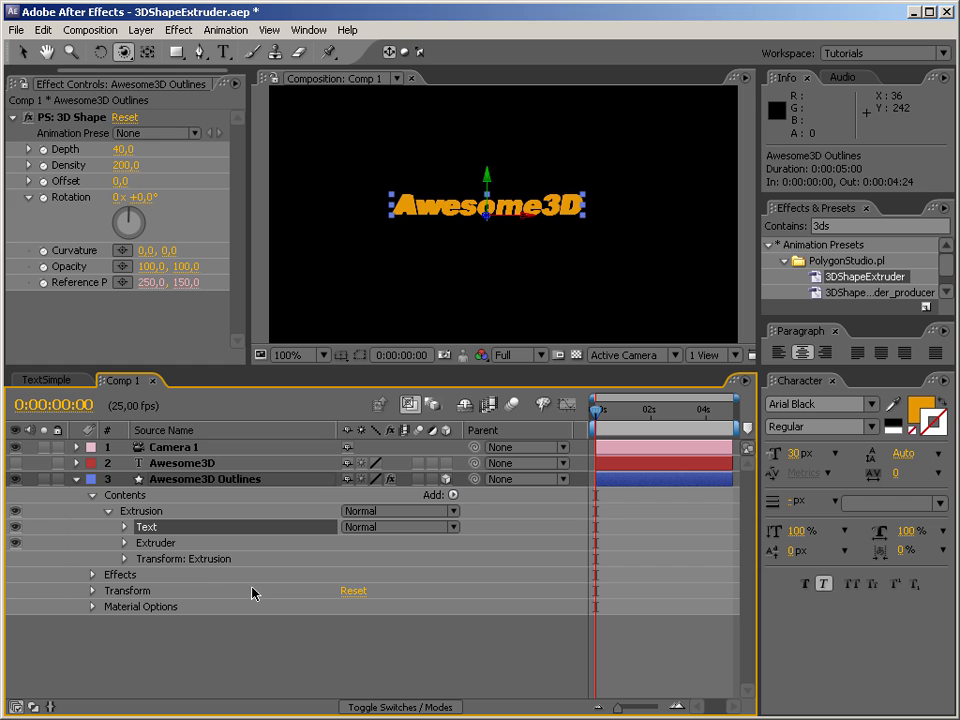
pyautogui.hotkey('ctrl', 'd')
pyautogui.moveTo(148, 529); pyautogui.dragTo(166, 510)
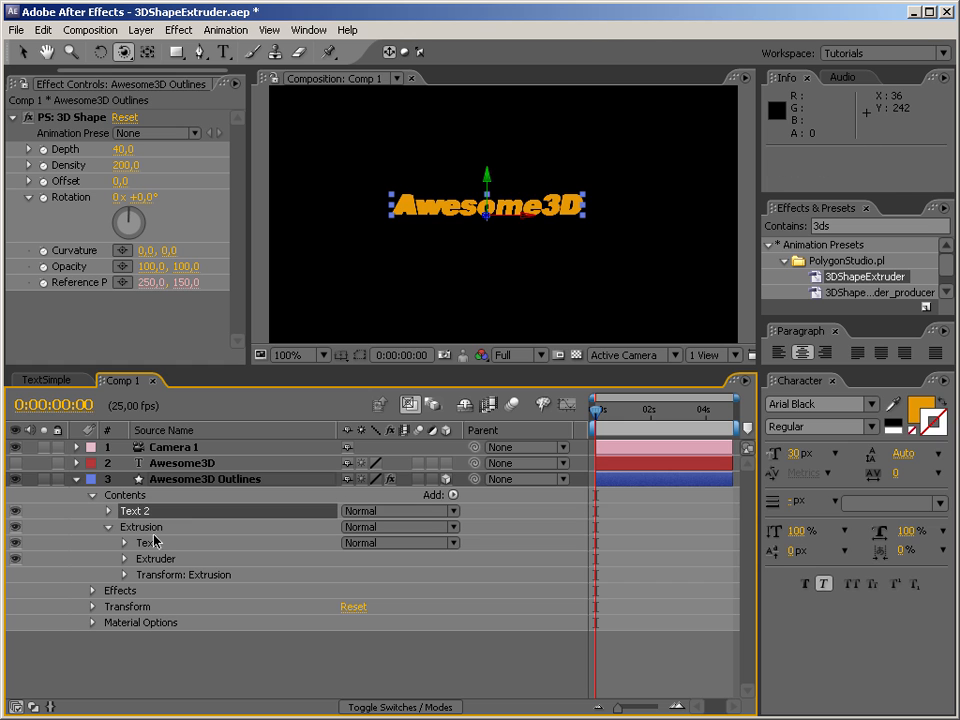
pyautogui.press('Return')
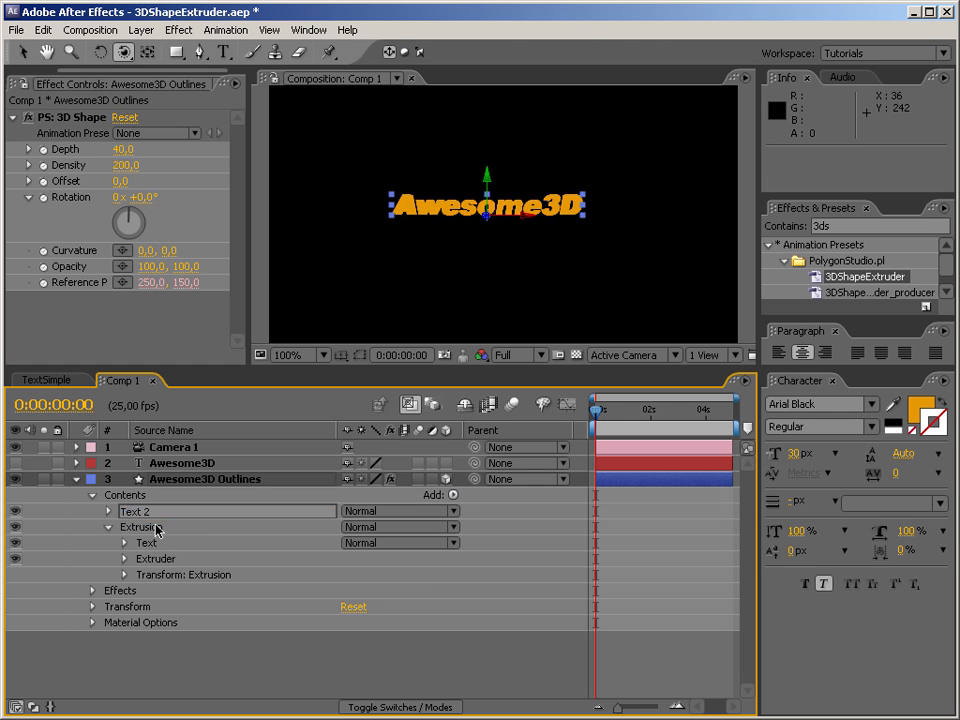
pyautogui.write('Text')
pyautogui.press('Return')
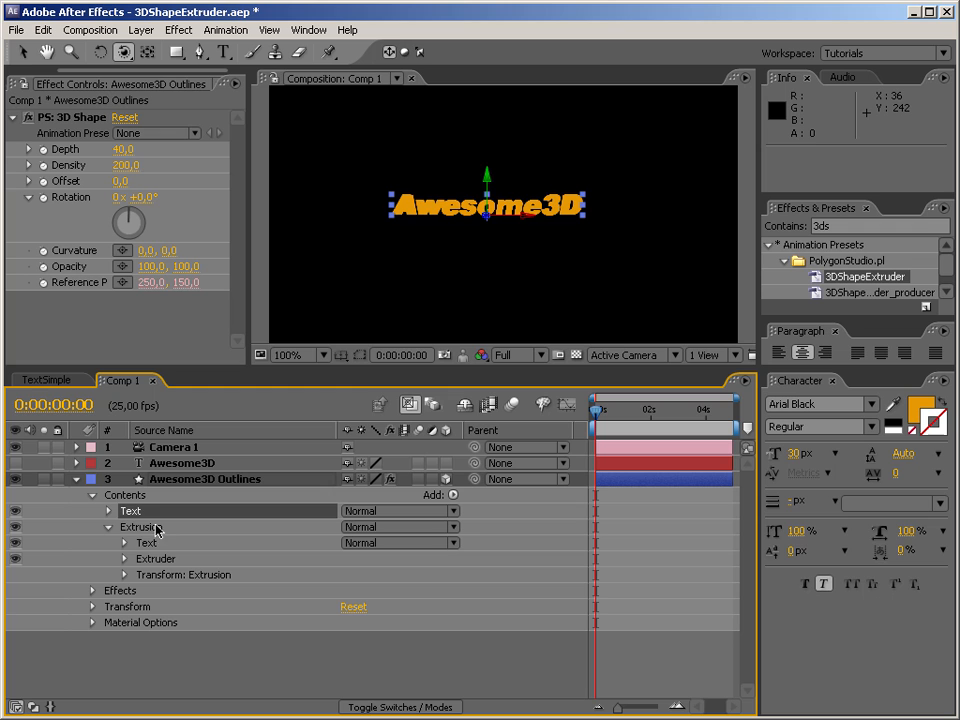
# Rename the Text group nested inside the Extrusion group as "Source".
pyautogui.click(152, 545)
pyautogui.press('Return')
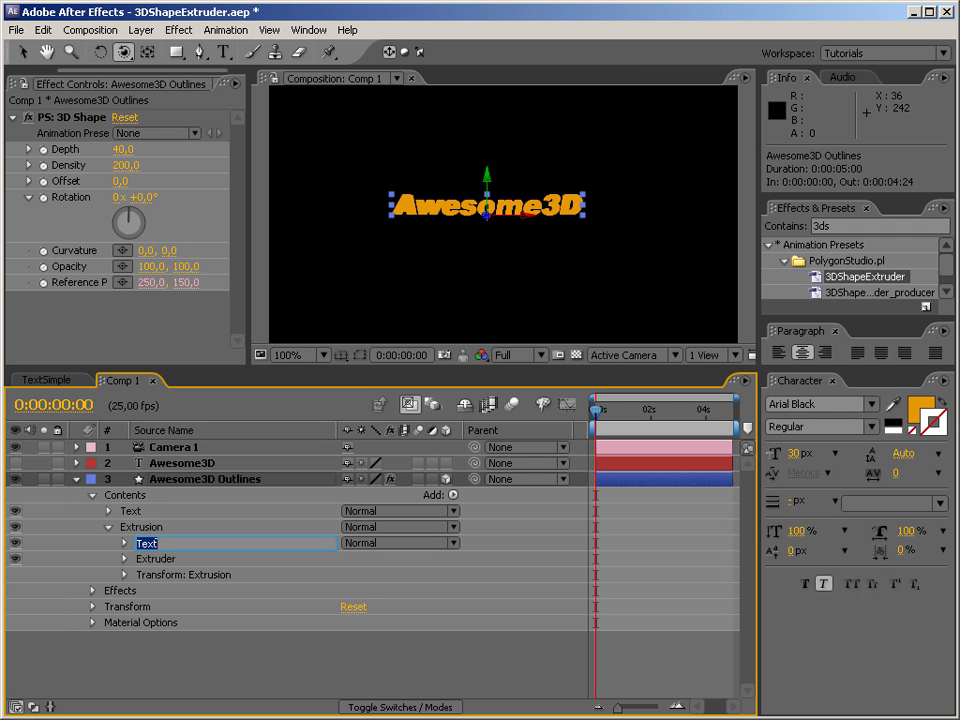
pyautogui.write('Source')
pyautogui.press('Return')
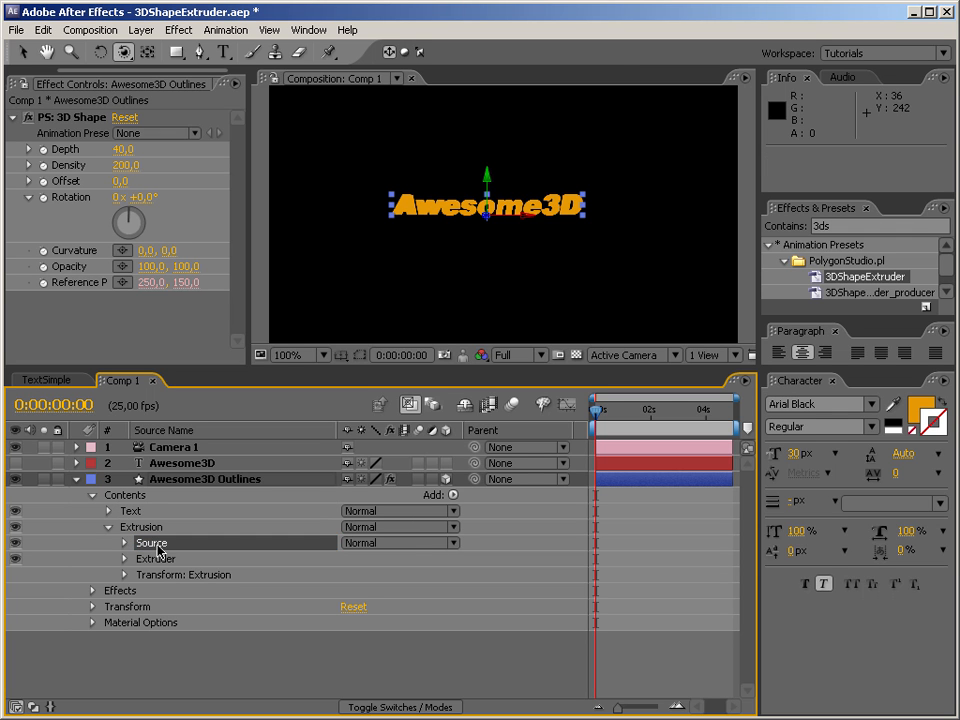
# Change the fill colour of the top-level Text group to the darker orange E66213.
pyautogui.click(133, 513)
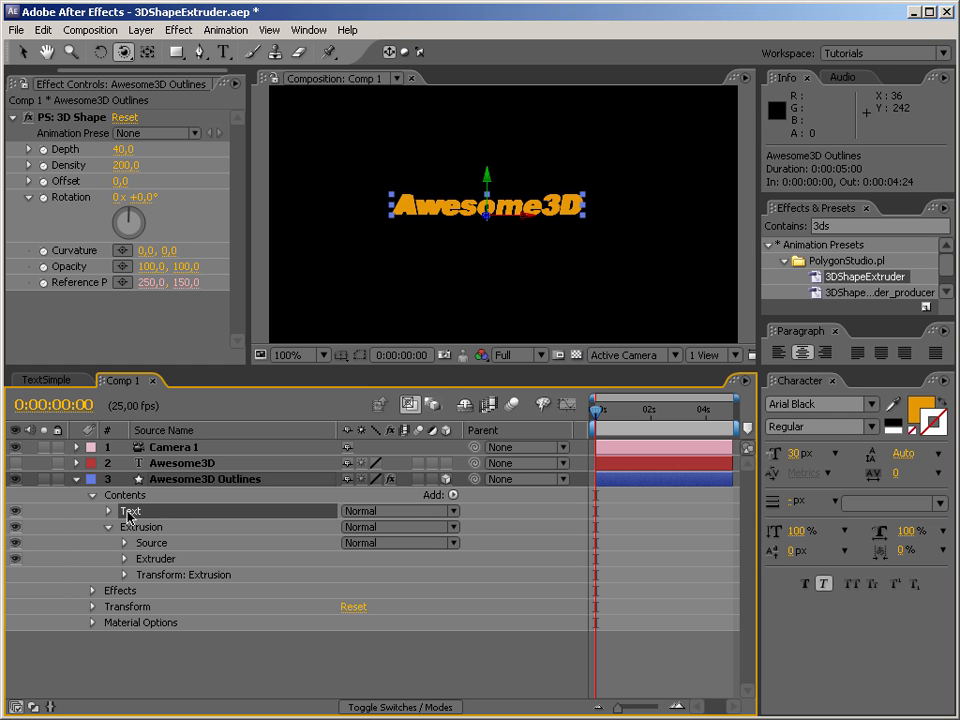
pyautogui.click(22, 51)
pyautogui.click(468, 52)
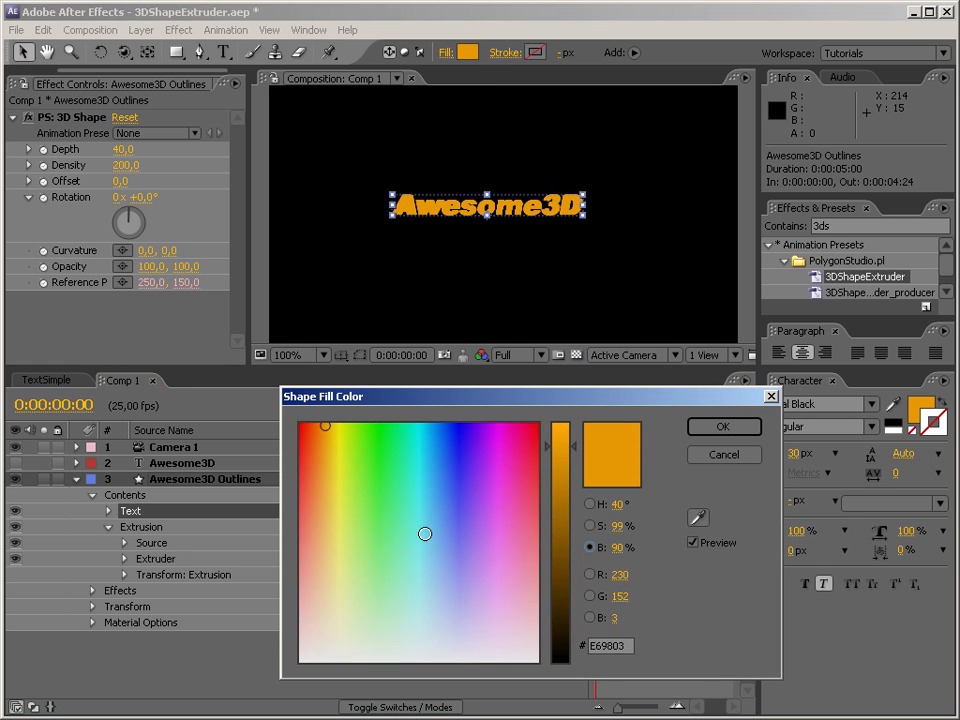
pyautogui.click(316, 438)
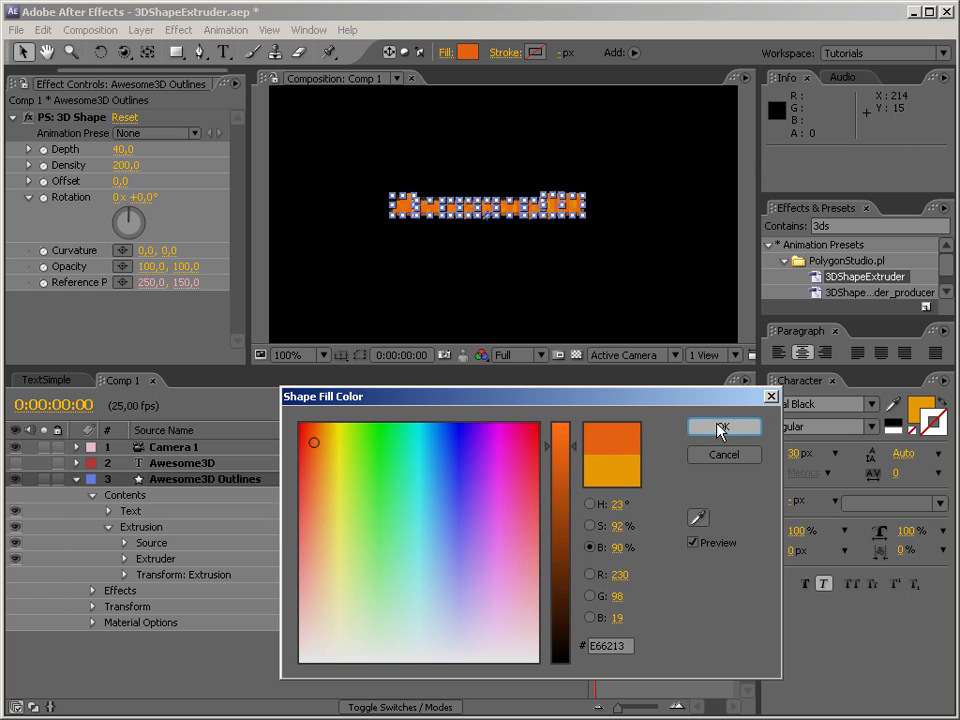
pyautogui.click(716, 428)
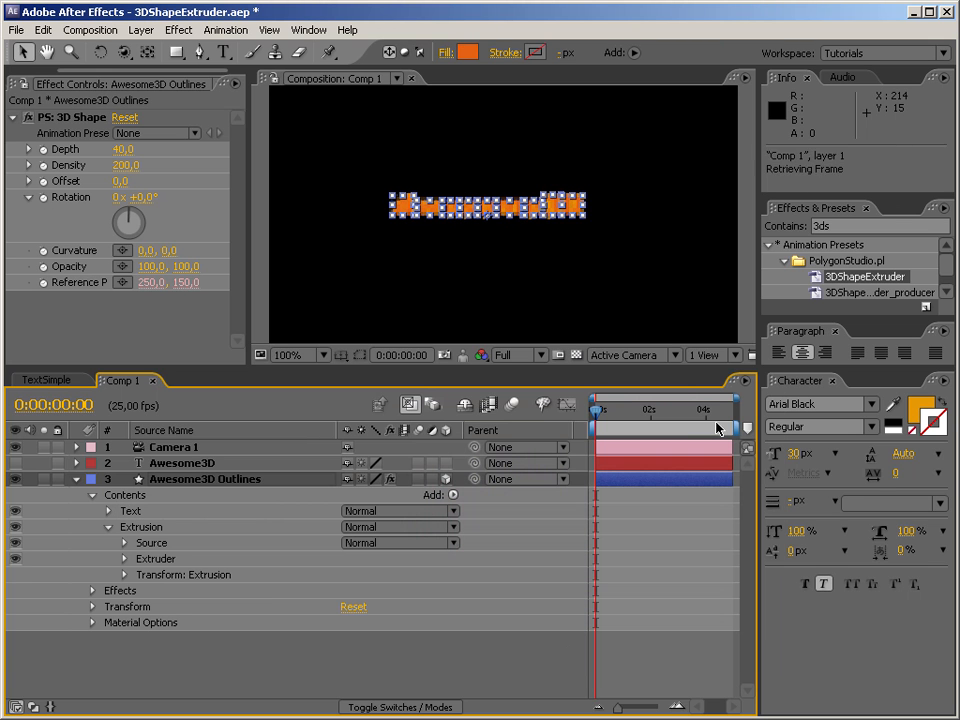
# Widen the Effect Controls panel to reveal the full parameter names, and orbit Camera 1 to an angled view of the text.
pyautogui.click(590, 285)
pyautogui.press('c')
pyautogui.moveTo(590, 285); pyautogui.dragTo(451, 288)
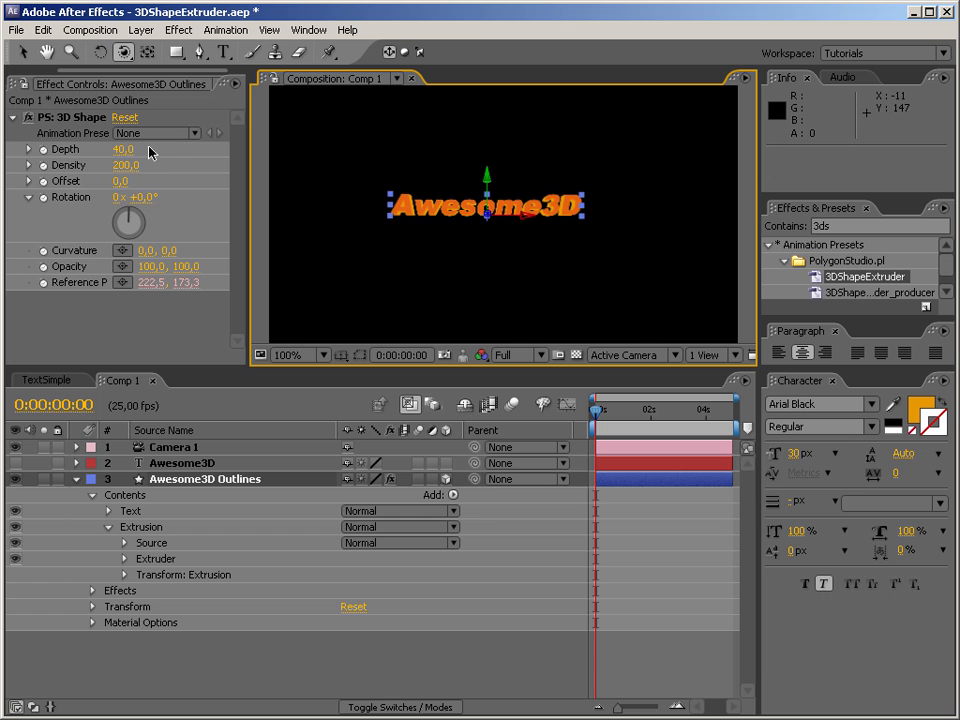
pyautogui.moveTo(246, 170); pyautogui.dragTo(322, 171)
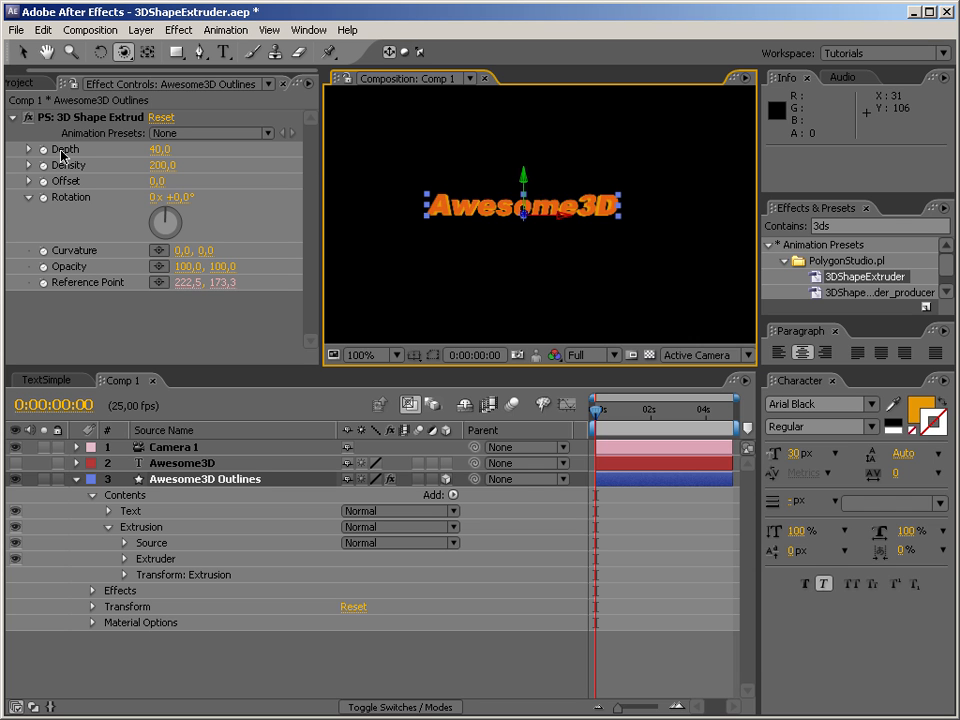
pyautogui.moveTo(374, 208); pyautogui.dragTo(488, 301)
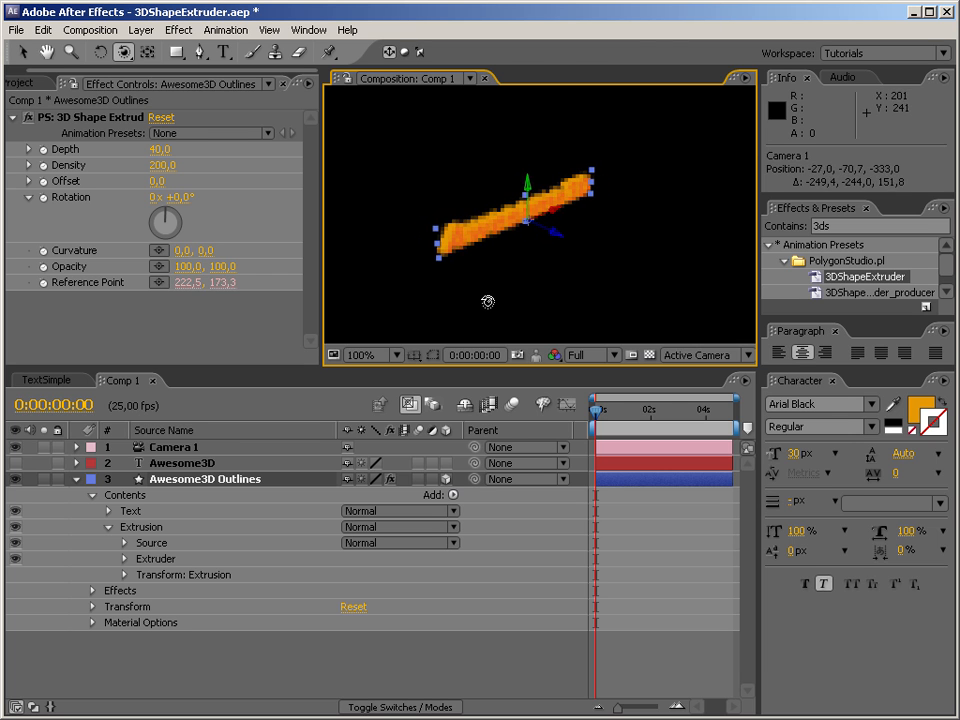
# Set the 3D Shape Extruder's Depth to 100 and orbit Camera 1 to examine the extrusion from both sides.
pyautogui.click(155, 150)
pyautogui.write('100')
pyautogui.press('Return')
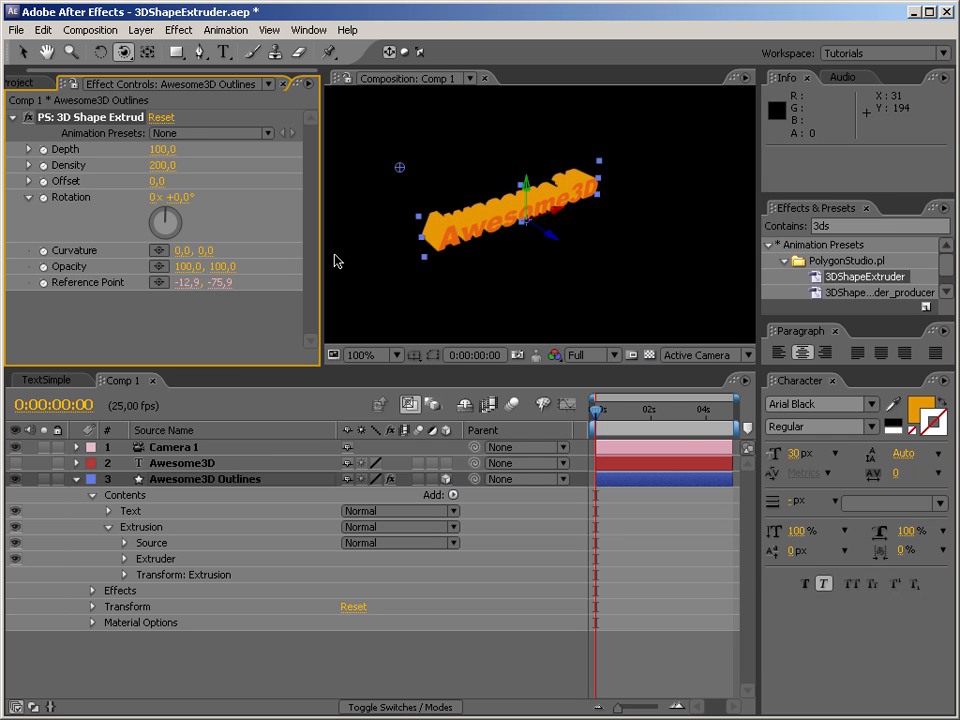
pyautogui.moveTo(514, 256); pyautogui.dragTo(356, 149)
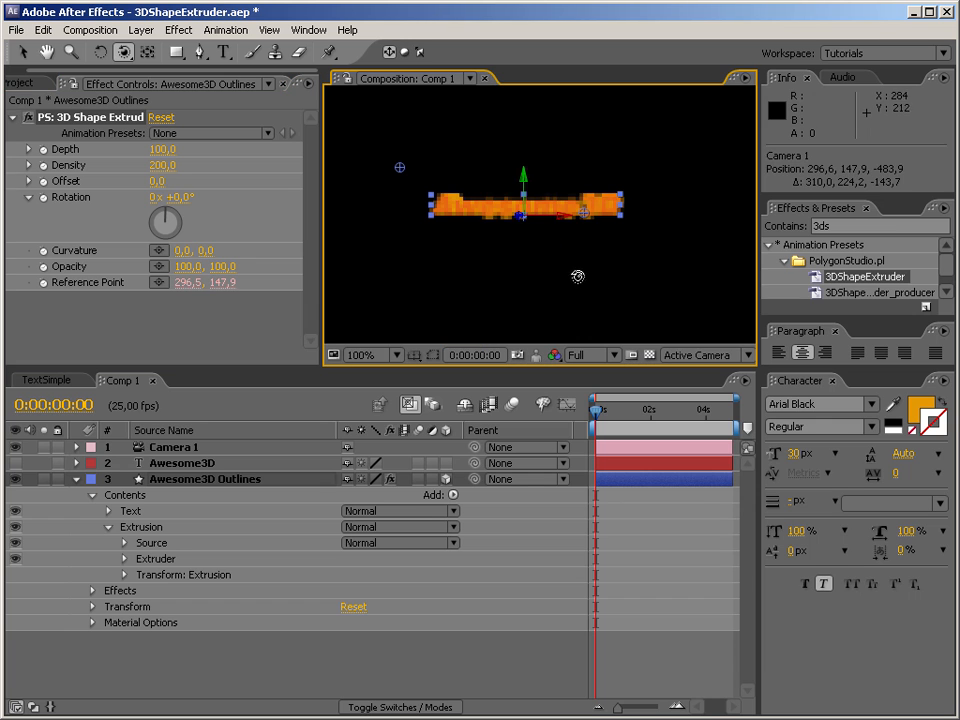
pyautogui.moveTo(643, 231); pyautogui.dragTo(498, 174)
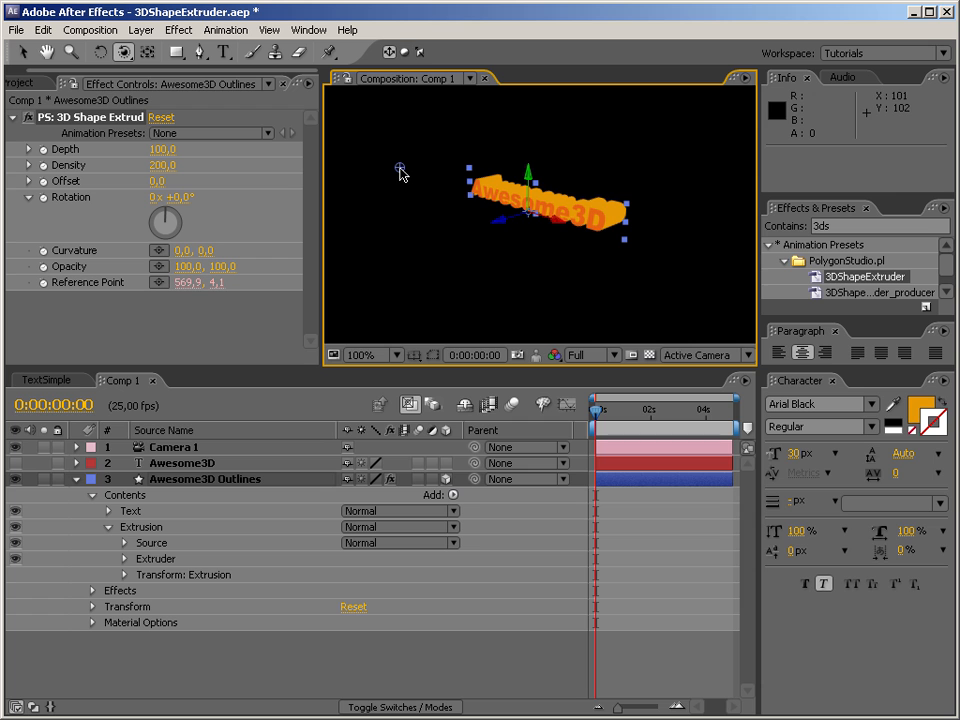
pyautogui.press('space')
pyautogui.moveTo(416, 189); pyautogui.dragTo(415, 215)
pyautogui.moveTo(374, 161); pyautogui.dragTo(410, 181)
pyautogui.moveTo(523, 239); pyautogui.dragTo(671, 184)
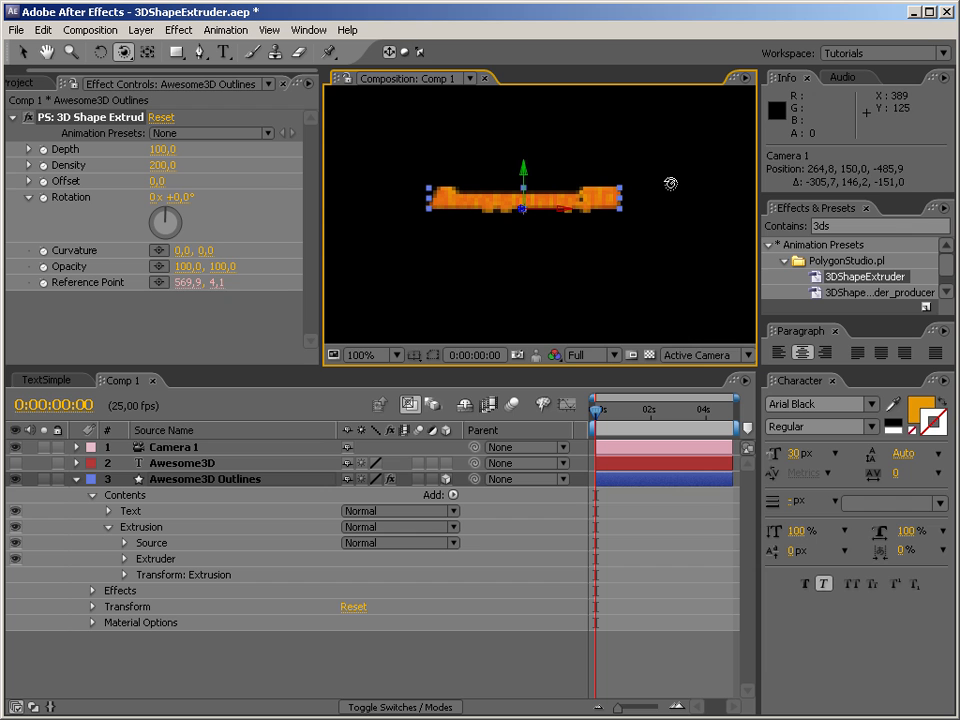
pyautogui.moveTo(529, 279); pyautogui.dragTo(612, 325)
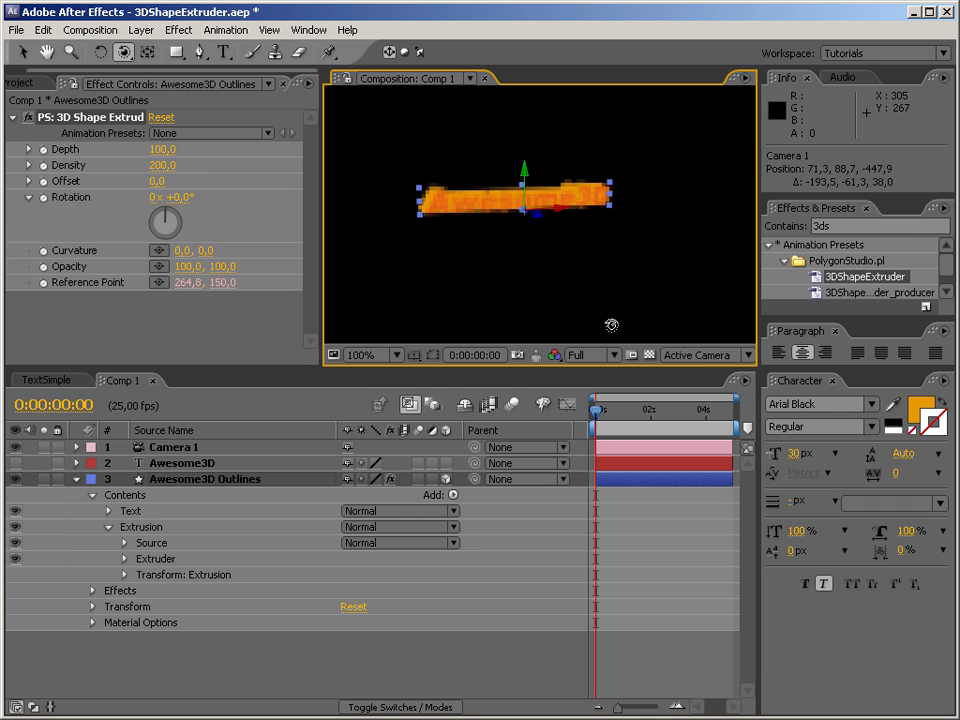
# Set the extruder's Density to 100 and orbit Camera 1 to examine the extrusion from the side and above.
pyautogui.click(161, 166)
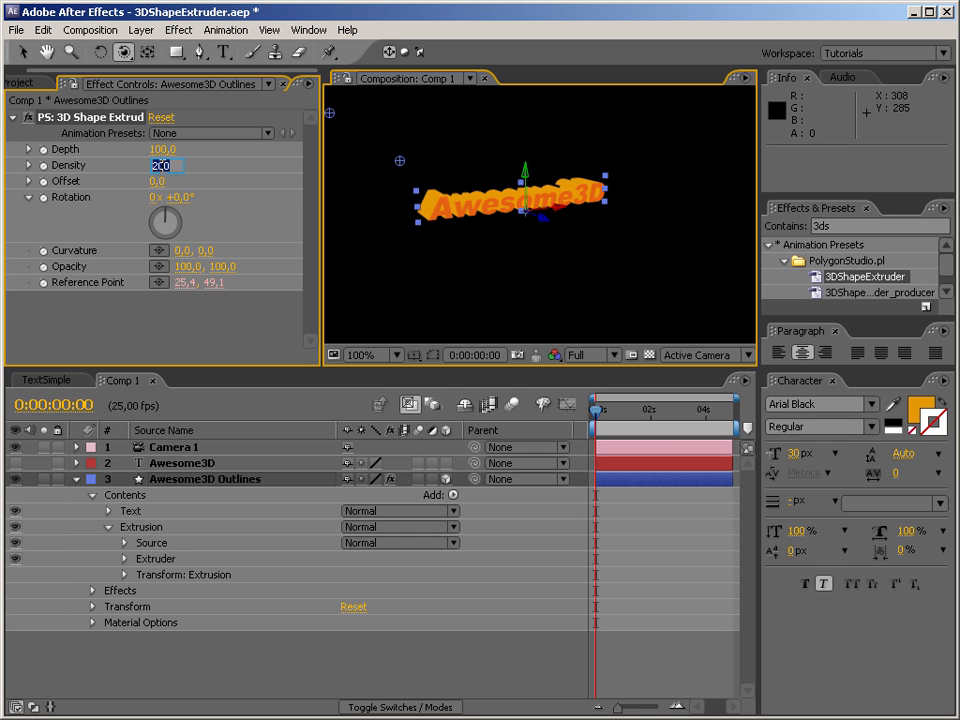
pyautogui.write('100')
pyautogui.press('Return')
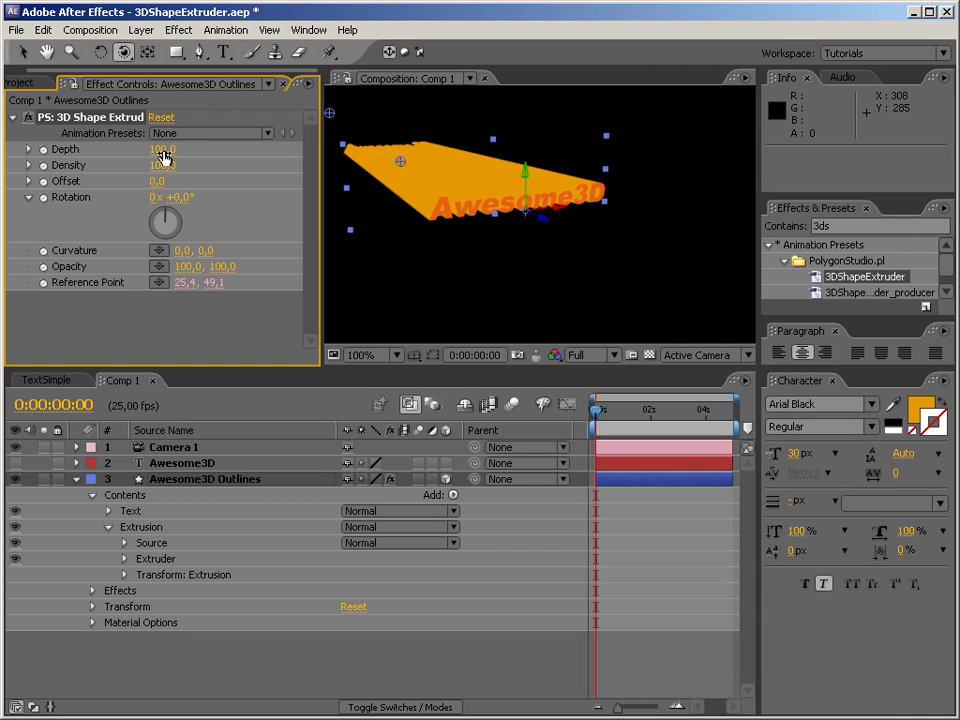
pyautogui.moveTo(491, 240); pyautogui.dragTo(579, 223)
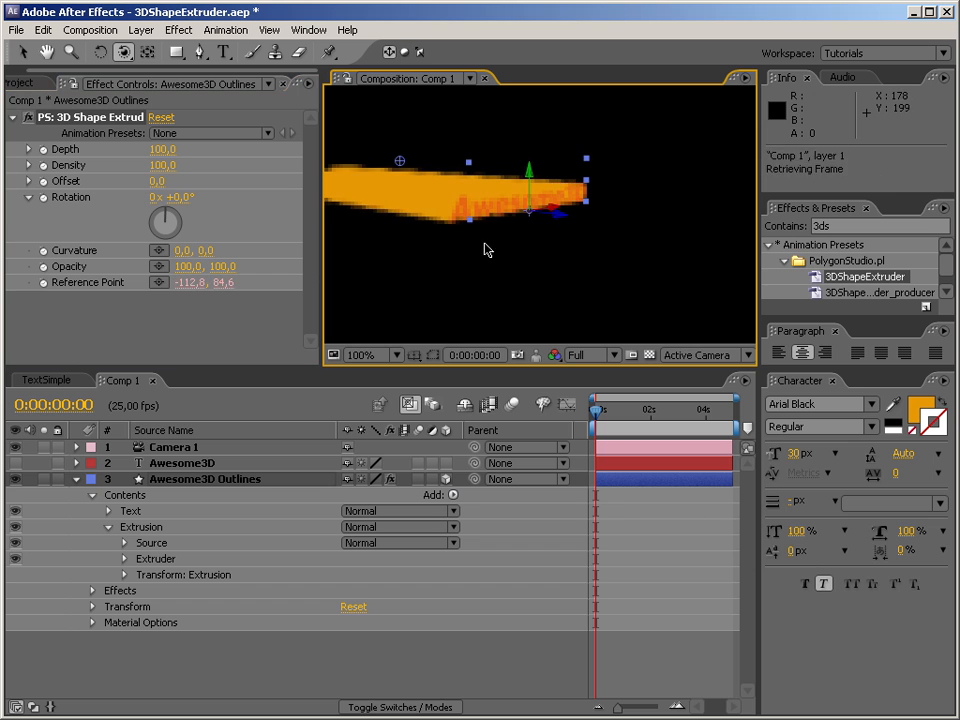
pyautogui.moveTo(442, 241); pyautogui.dragTo(546, 236)
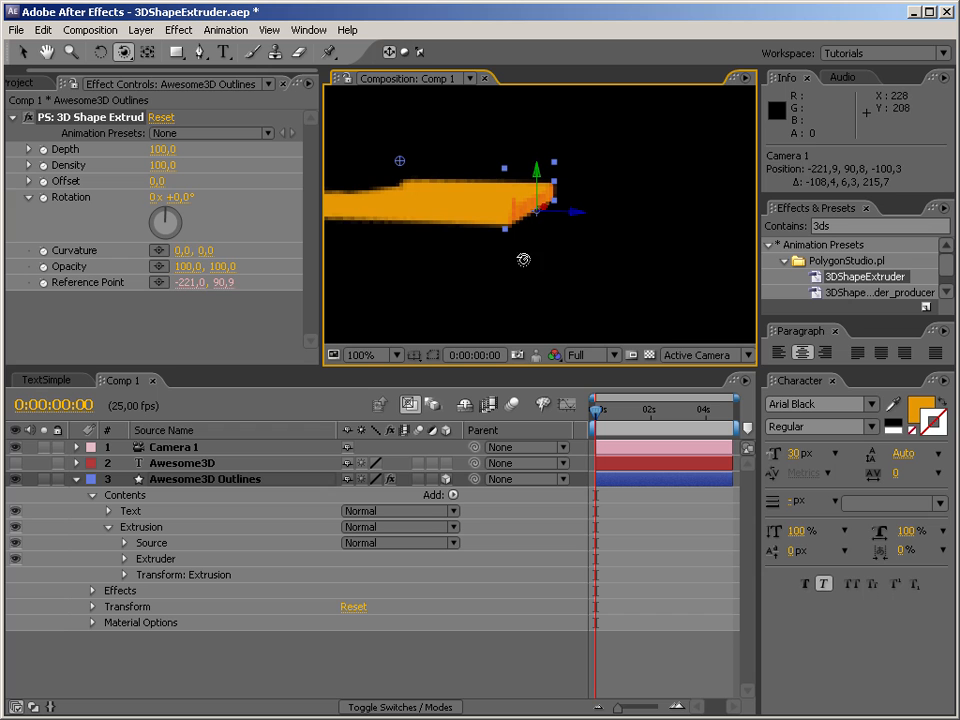
pyautogui.moveTo(485, 234); pyautogui.dragTo(482, 277)
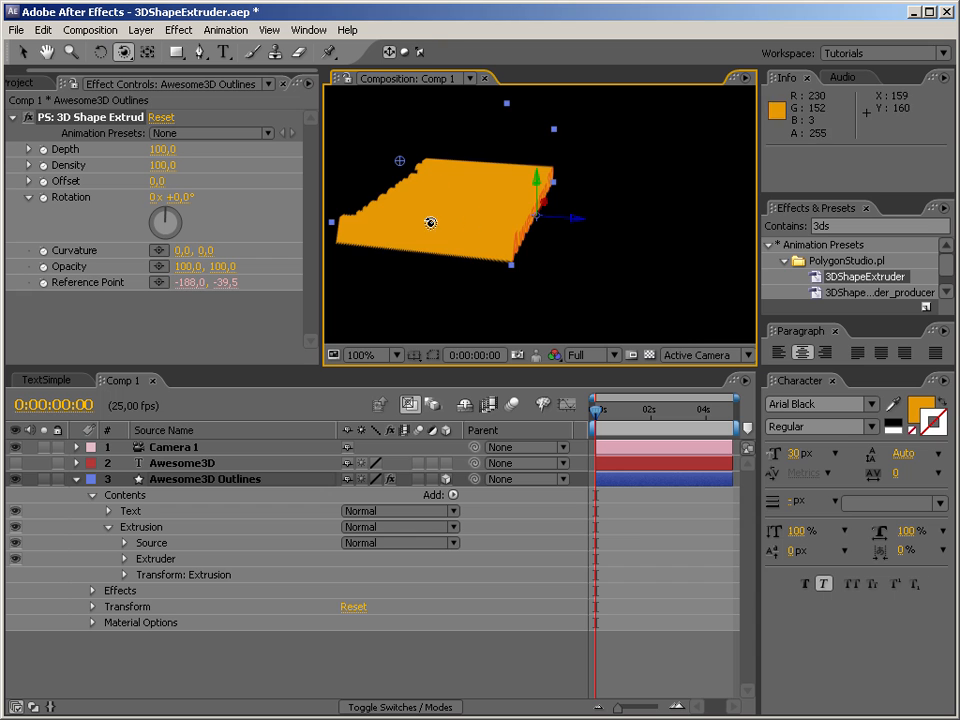
pyautogui.moveTo(486, 291); pyautogui.dragTo(491, 285)
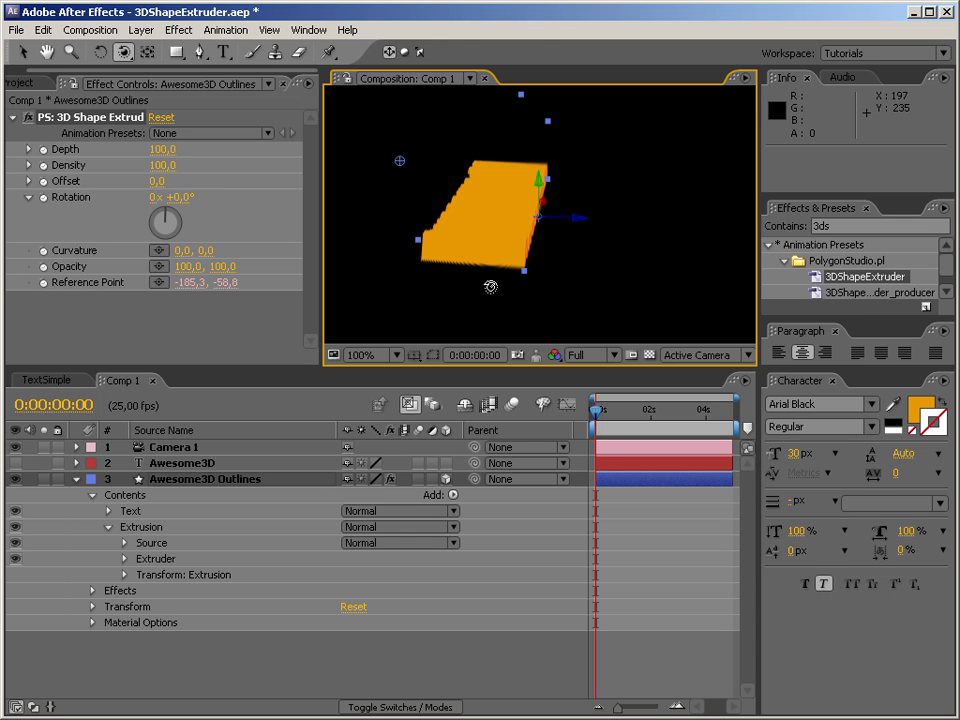
# Set the extruder's Density to 200 and Depth to 300, and orbit Camera 1 slightly to check the extrusion.
pyautogui.click(162, 165)
pyautogui.write('200')
pyautogui.press('Return')
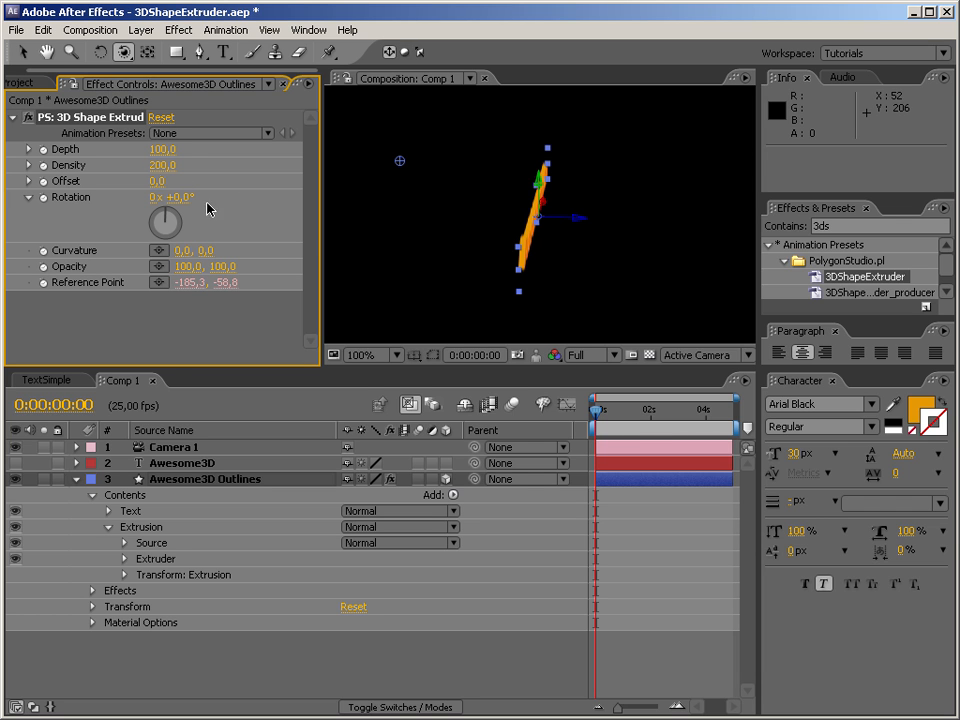
pyautogui.click(150, 149)
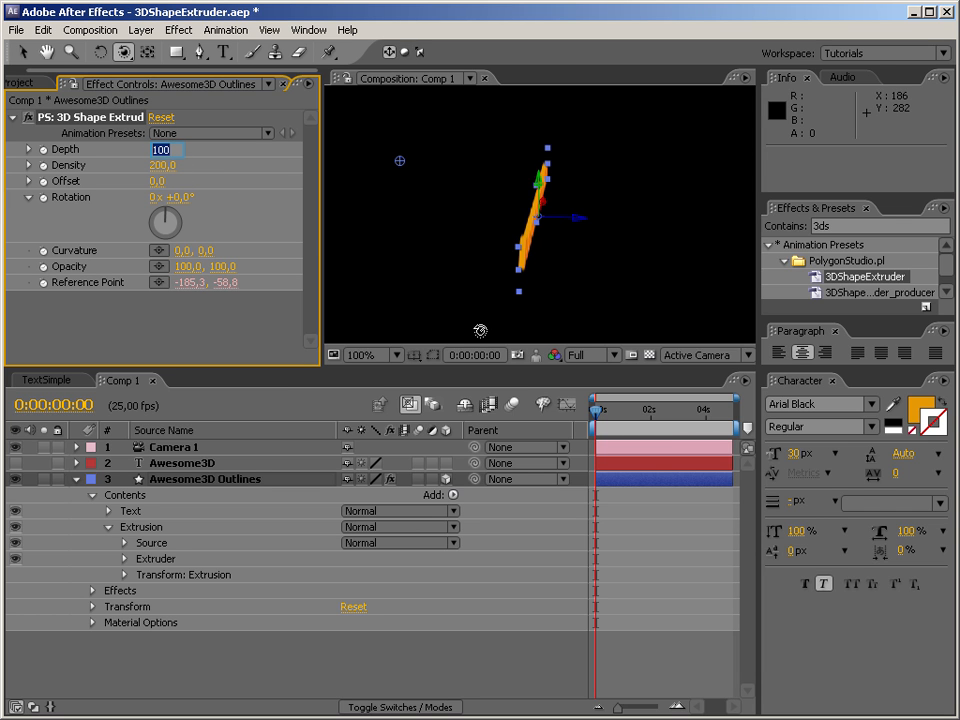
pyautogui.write('300')
pyautogui.press('Return')
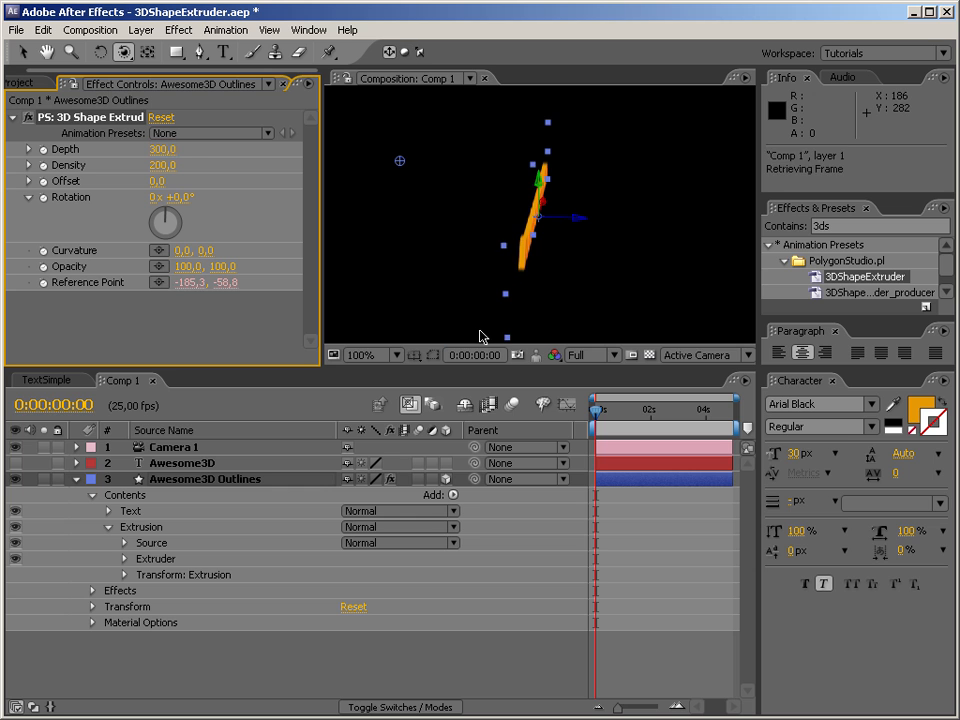
pyautogui.moveTo(634, 296); pyautogui.dragTo(577, 232)
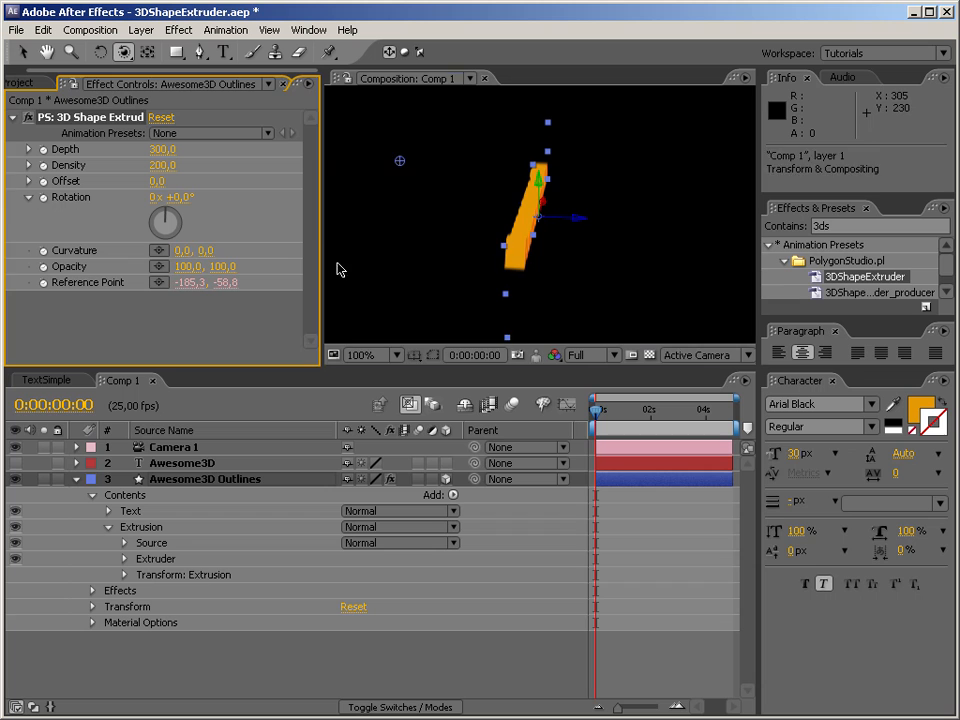
# Set the Density to 100 and the Depth first to 40 and finally to 20, and orbit Camera 1 to view the extrusion.
pyautogui.click(162, 166)
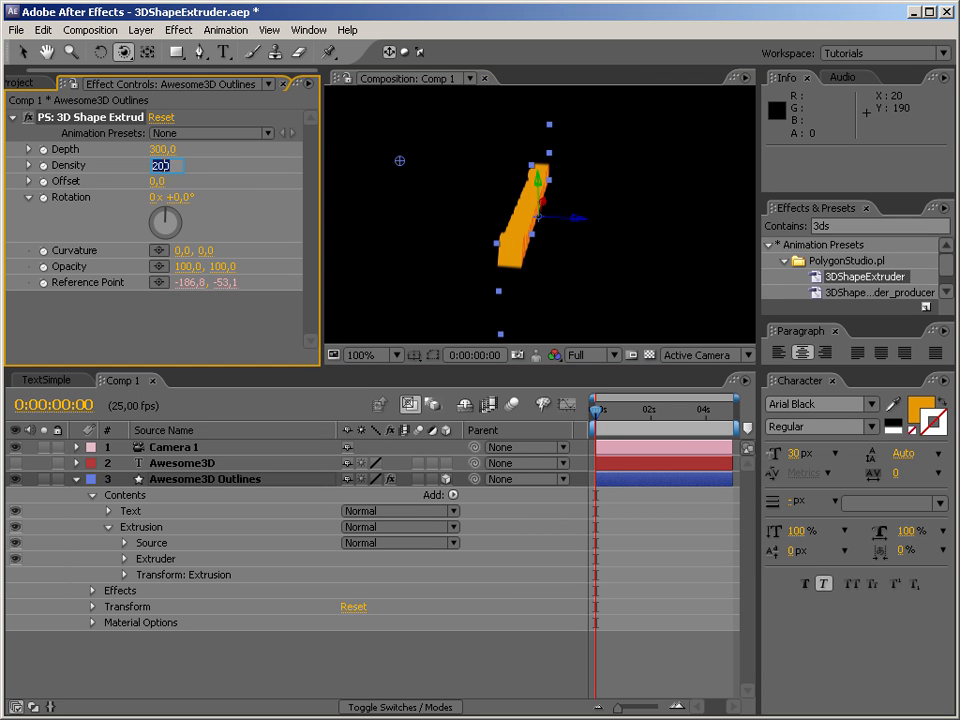
pyautogui.click(163, 149)
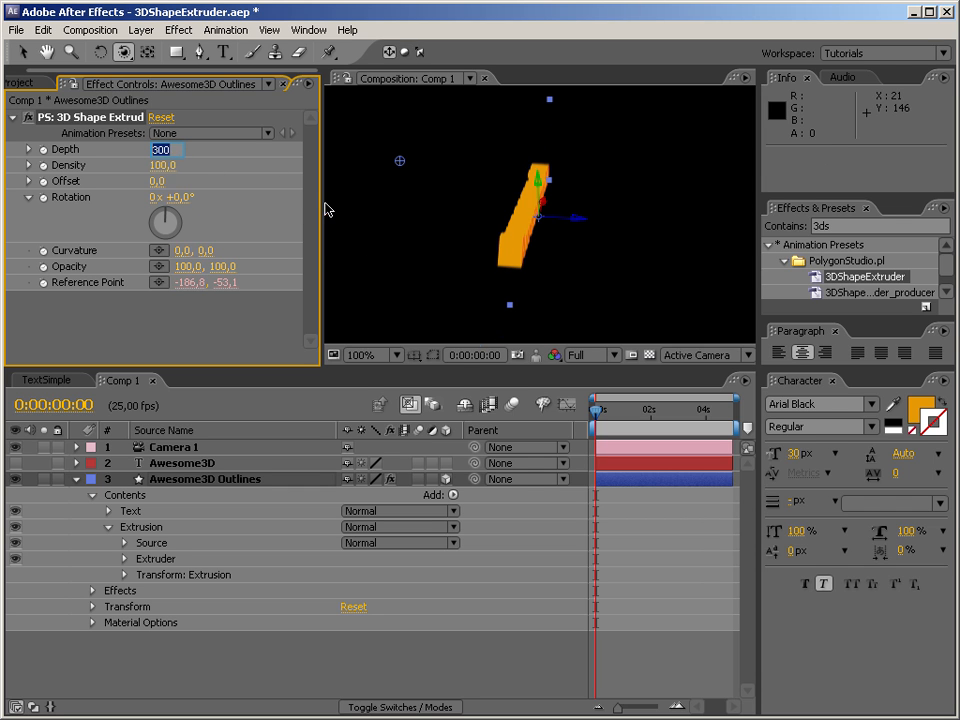
pyautogui.press('Return')
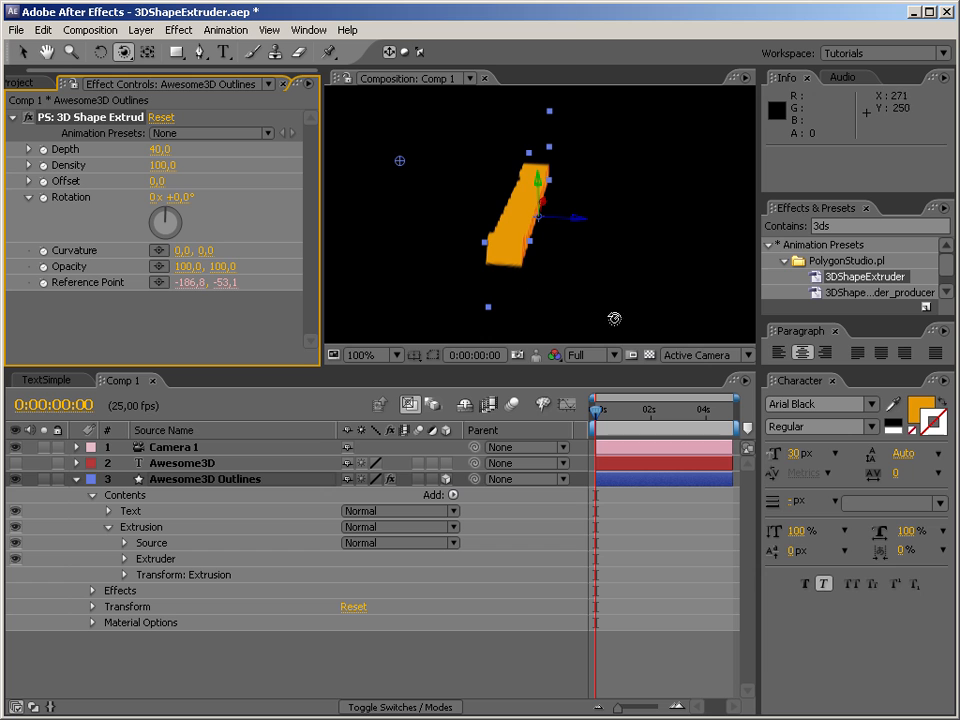
pyautogui.click(157, 148)
pyautogui.write('20')
pyautogui.press('Return')
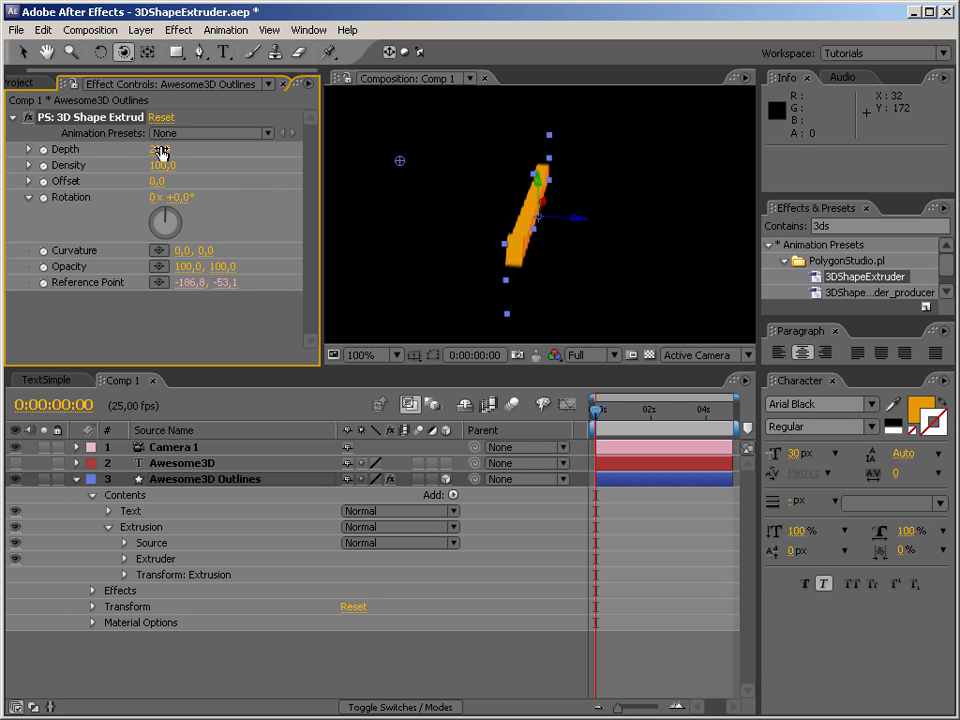
pyautogui.moveTo(486, 216); pyautogui.dragTo(189, 97)
pyautogui.moveTo(467, 235); pyautogui.dragTo(544, 205)
# Try shifting the extrusion away from the front text with other Offset values, and set the Offset back to 0.
pyautogui.moveTo(148, 185); pyautogui.dragTo(660, 116)
pyautogui.moveTo(469, 149); pyautogui.dragTo(233, 134)
pyautogui.moveTo(17, 116); pyautogui.dragTo(120, 99)
pyautogui.click(158, 182)
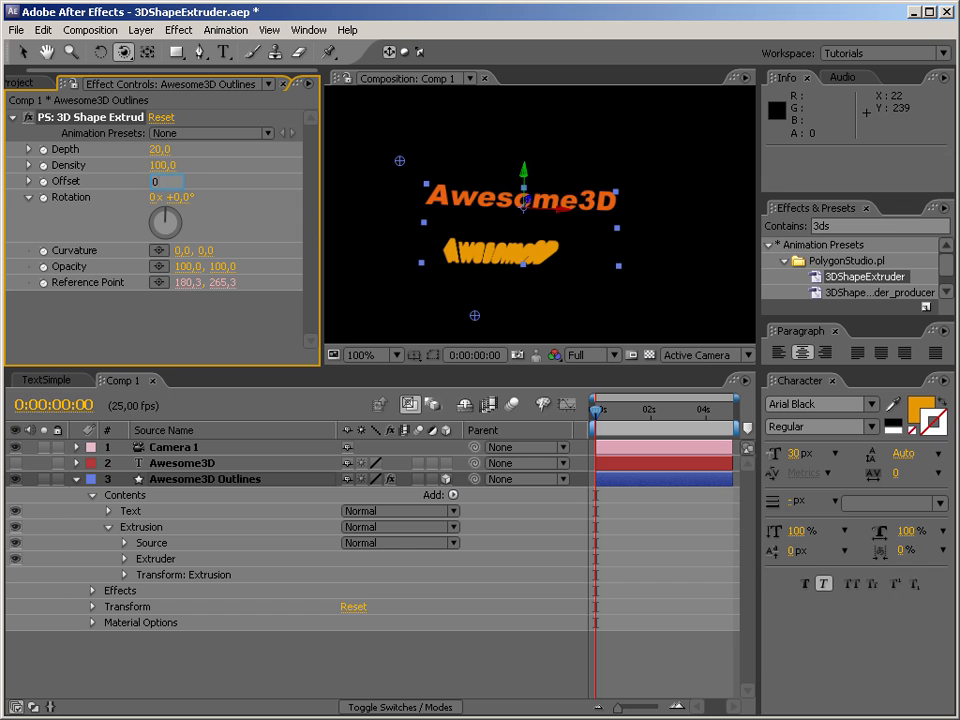
pyautogui.write('0')
pyautogui.press('Return')
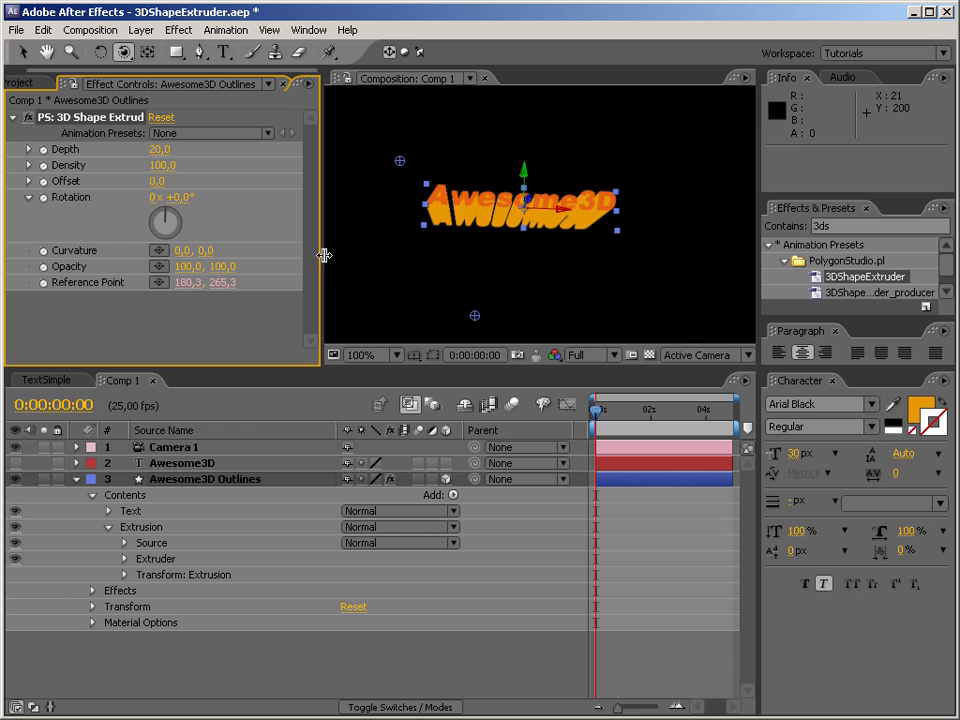
# Reset Camera 1's transform to return to the straight front view of the text.
pyautogui.click(192, 451)
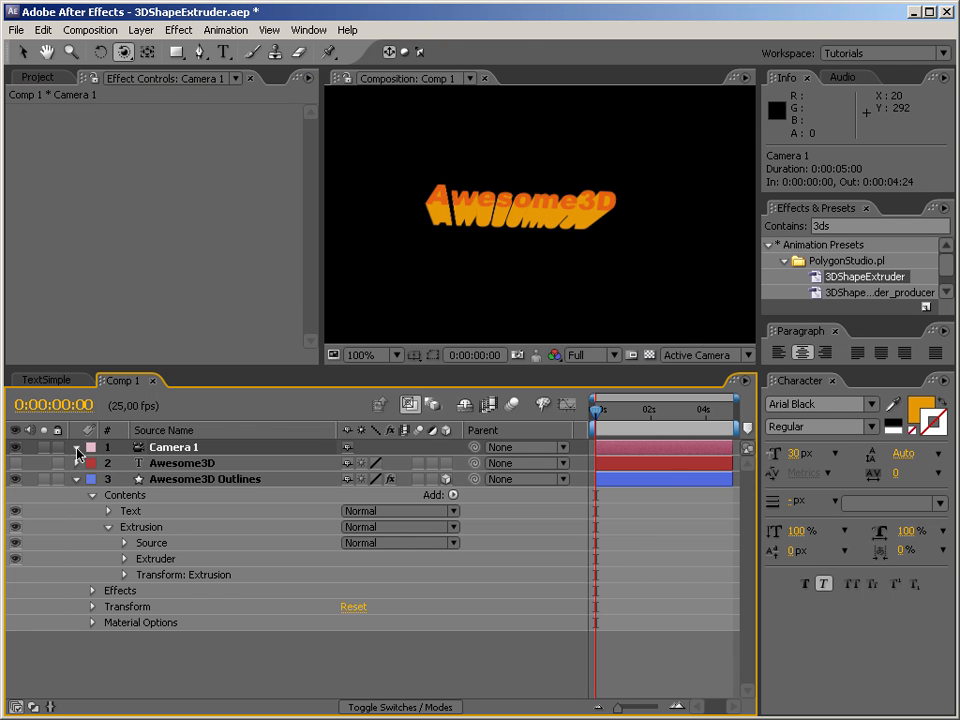
pyautogui.click(77, 450)
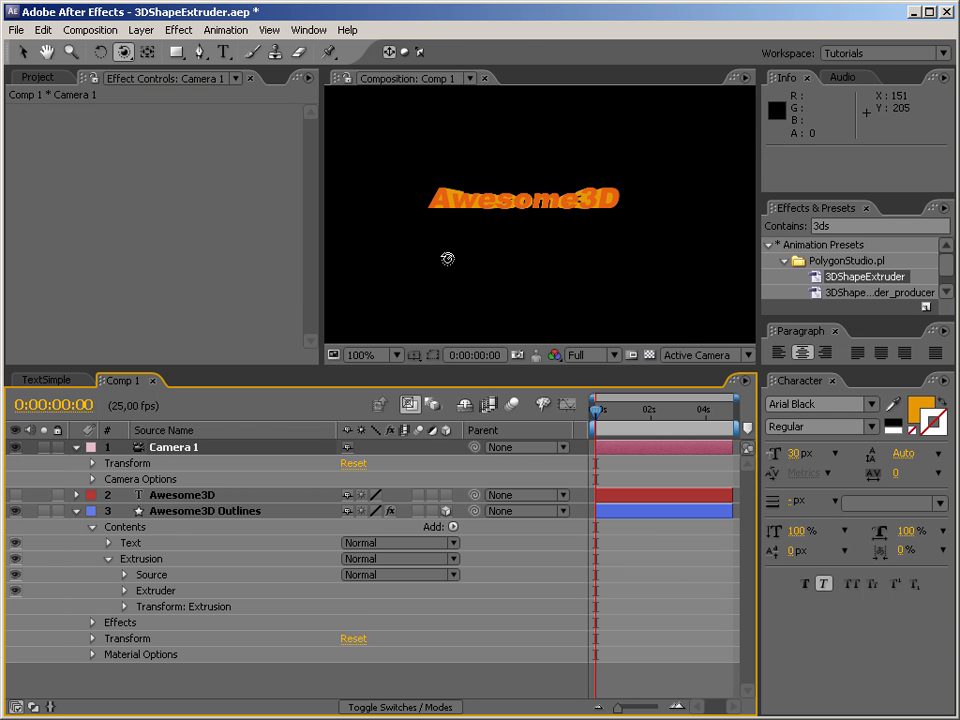
pyautogui.click(81, 448)
pyautogui.click(79, 450)
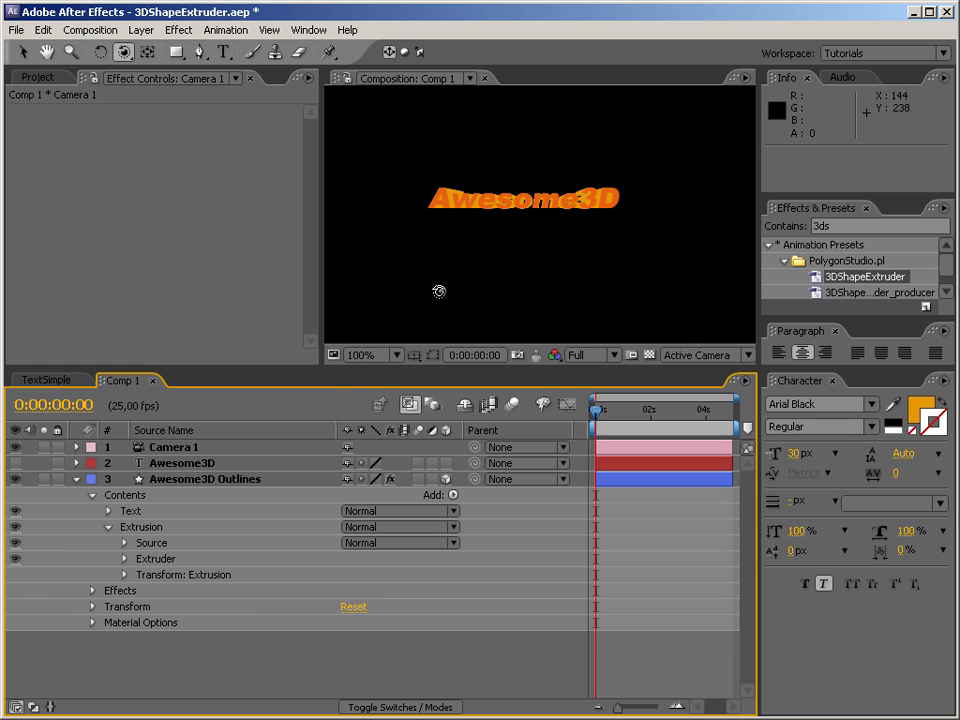
# Set the Awesome3D Outlines extruder's Rotation to 90° and its Depth to 100.
pyautogui.click(187, 480)
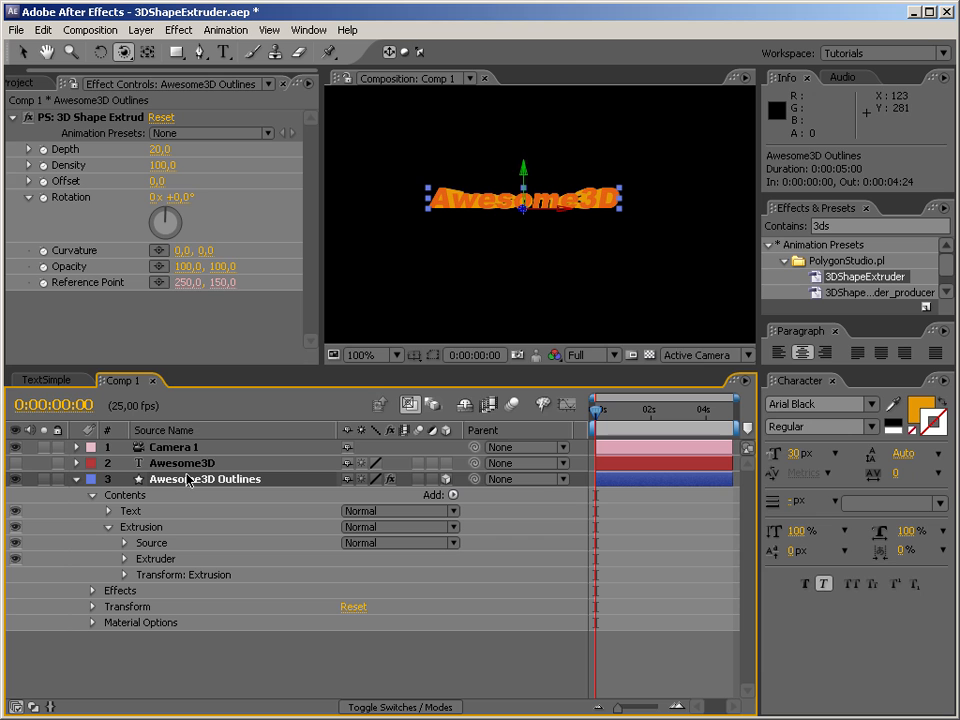
pyautogui.click(171, 197)
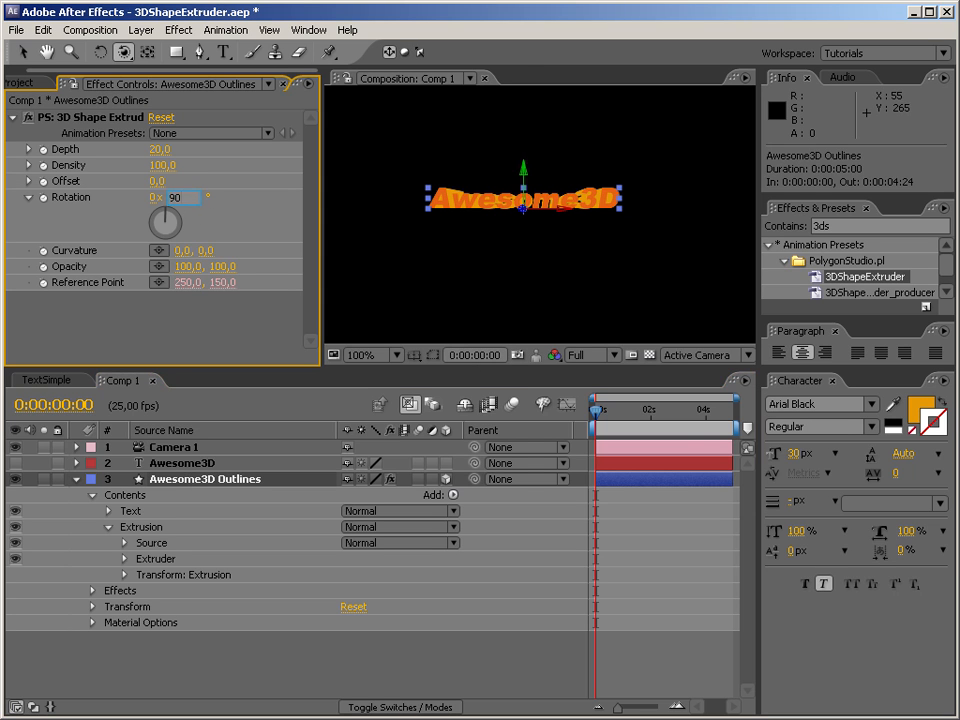
pyautogui.press('Return')
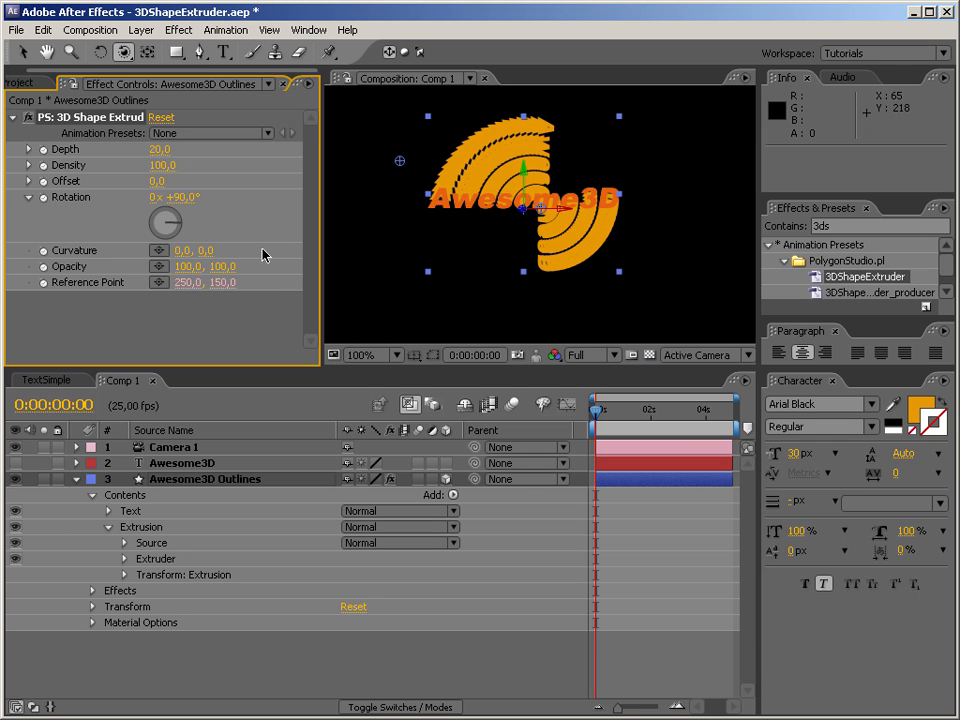
pyautogui.click(158, 149)
pyautogui.write('100')
pyautogui.press('Return')
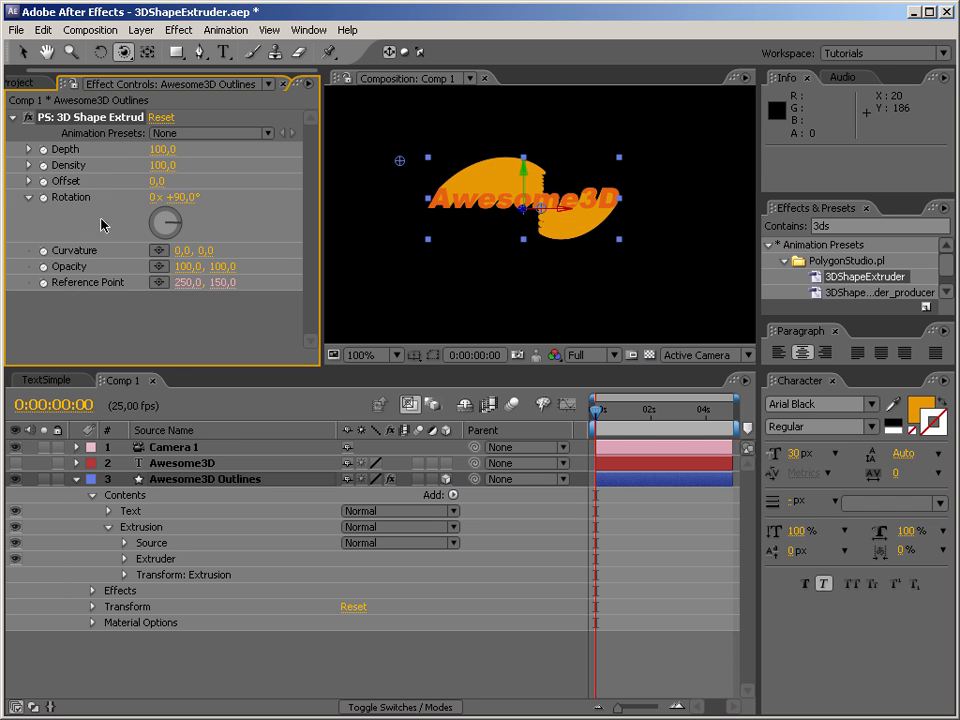
# Fade the twisted extrusion by setting the extruder's Opacity to 10, 0, and orbit Camera 1 to view it from above.
pyautogui.click(186, 267)
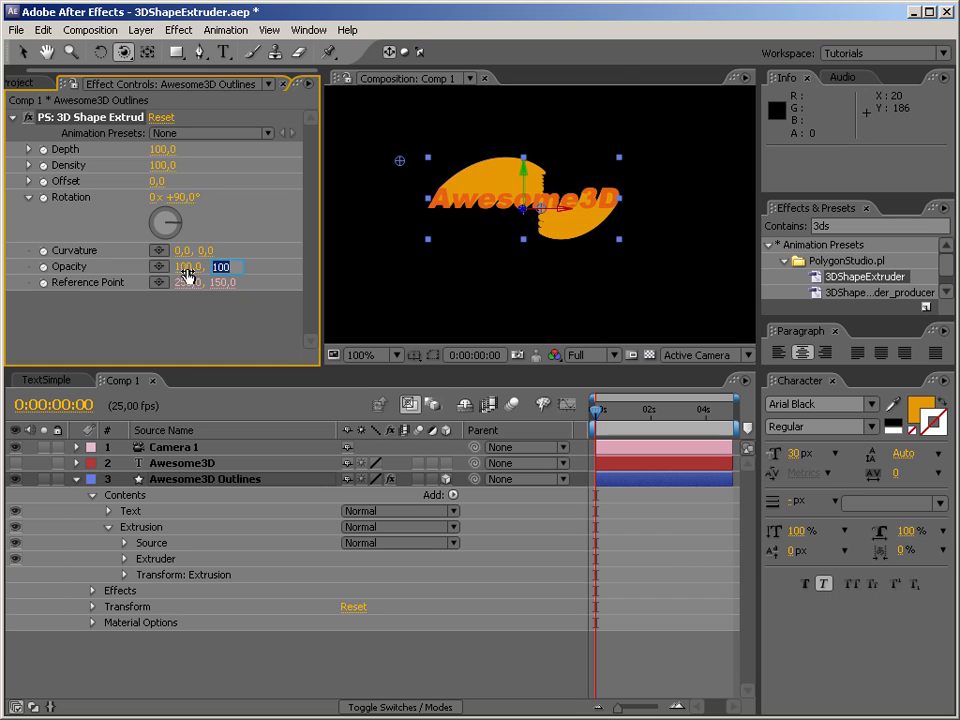
pyautogui.write('10')
pyautogui.press('Return')
pyautogui.click(216, 267)
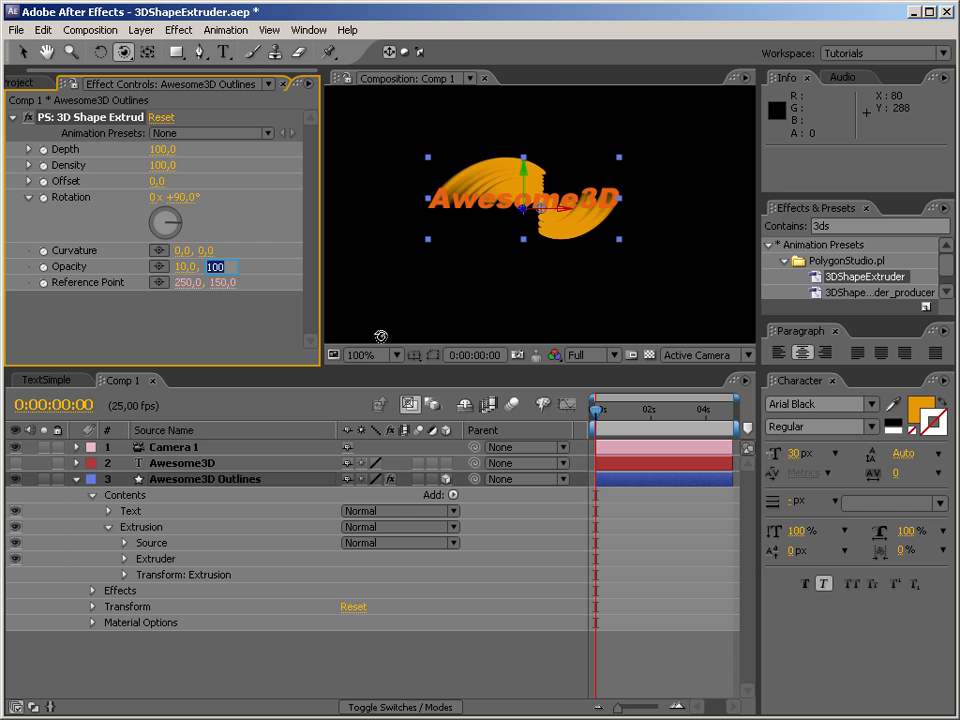
pyautogui.write('0')
pyautogui.press('Return')
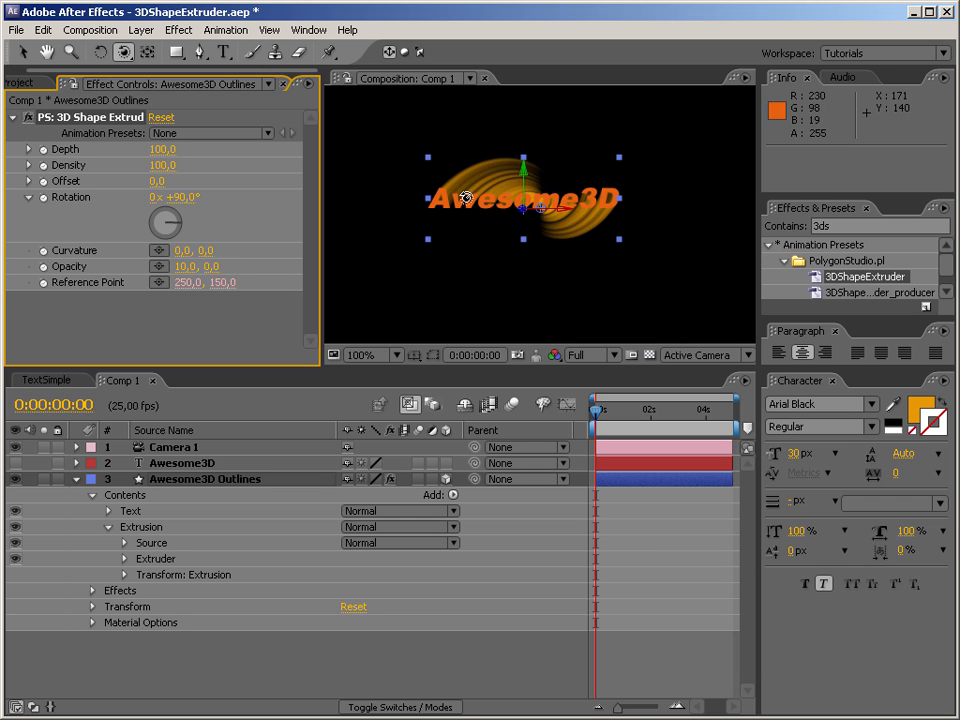
pyautogui.moveTo(452, 208); pyautogui.dragTo(516, 249)
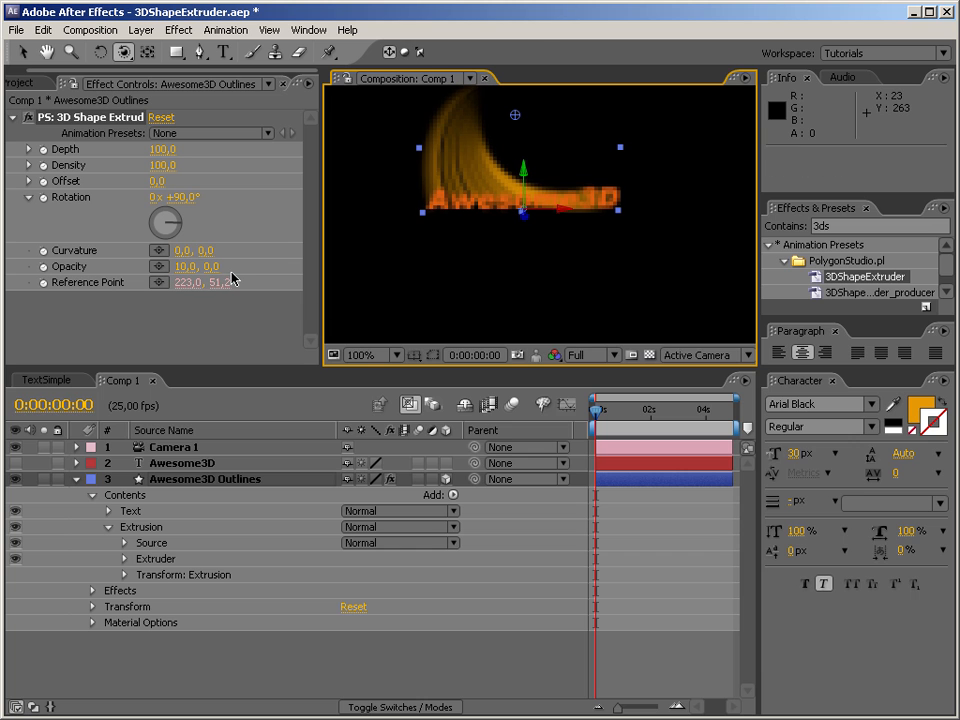
# Try shifting the twisted extrusion with other Offset values, and set both Offset and Rotation back to 0.
pyautogui.moveTo(161, 186); pyautogui.dragTo(395, 157)
pyautogui.moveTo(255, 175); pyautogui.dragTo(105, 175)
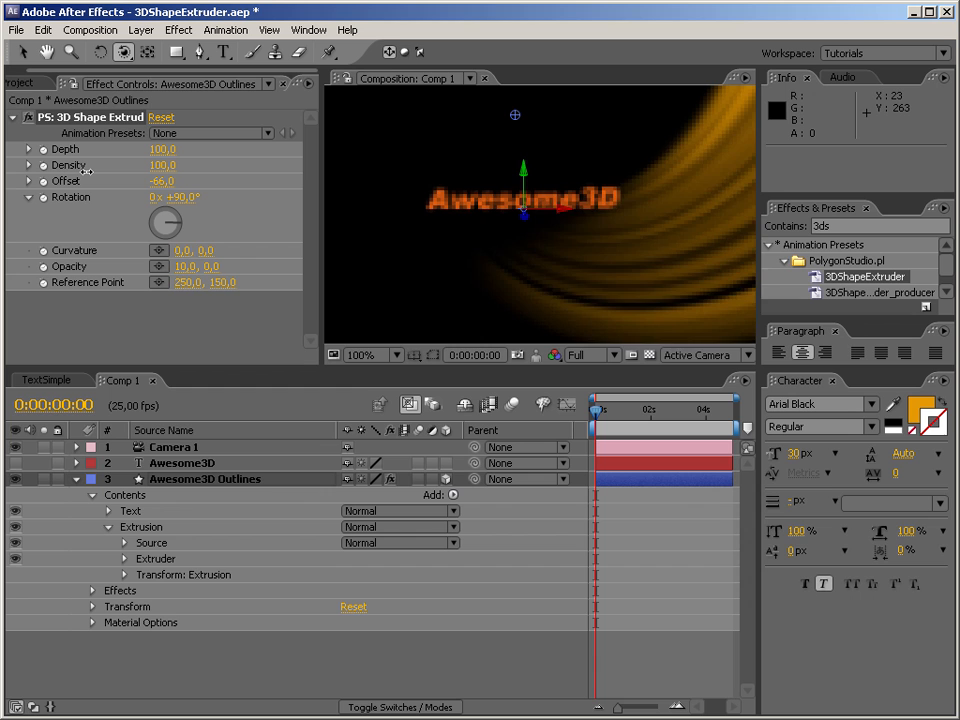
pyautogui.moveTo(120, 223); pyautogui.dragTo(120, 223)
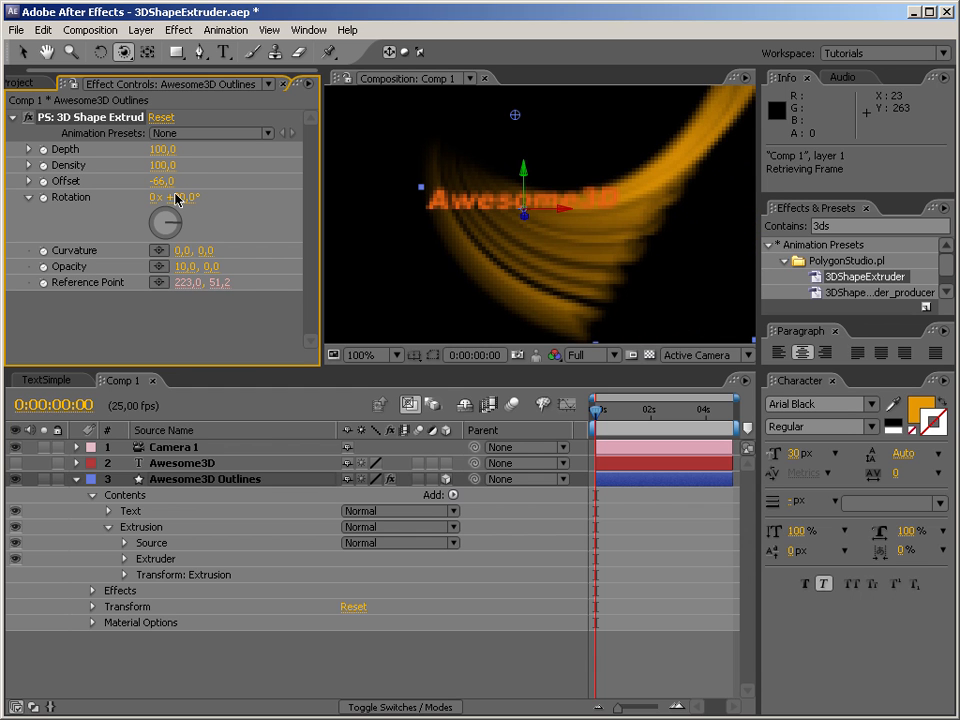
pyautogui.write('0')
pyautogui.press('Tab')
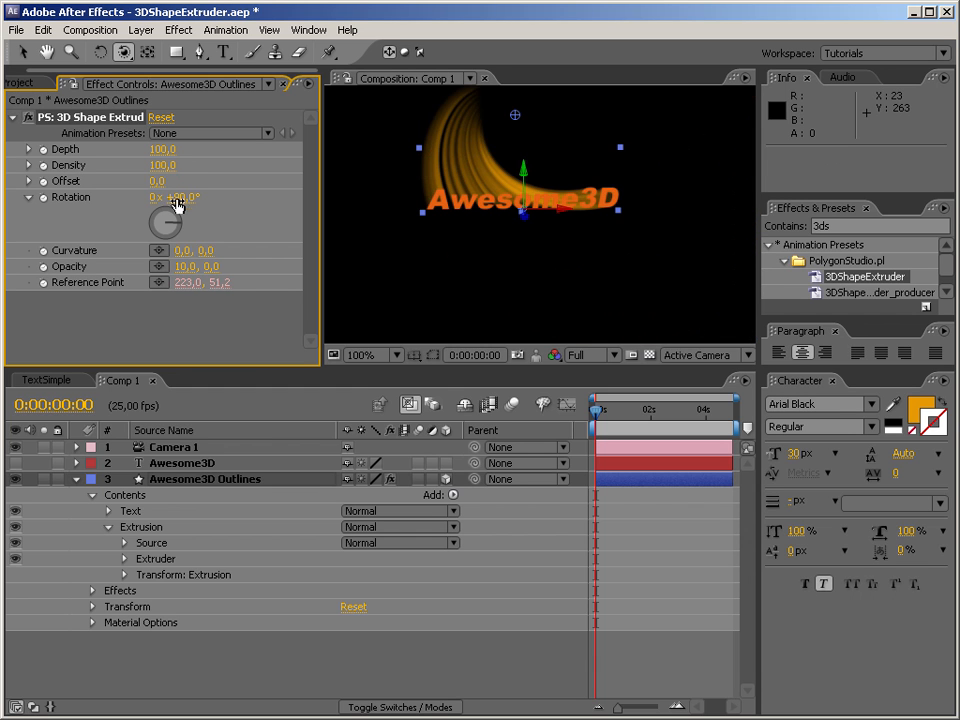
pyautogui.write('0')
pyautogui.press('Return')
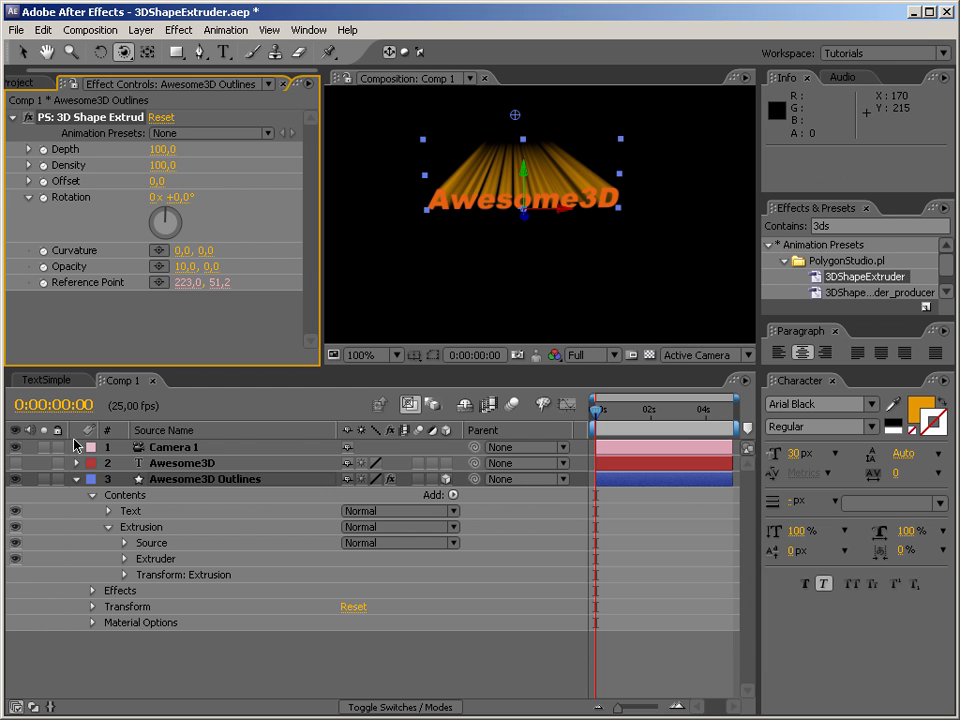
# Reset Camera 1's transform and orbit the camera to view the faded extrusion from below.
pyautogui.click(76, 447)
pyautogui.click(353, 464)
pyautogui.moveTo(572, 203); pyautogui.dragTo(503, 146)
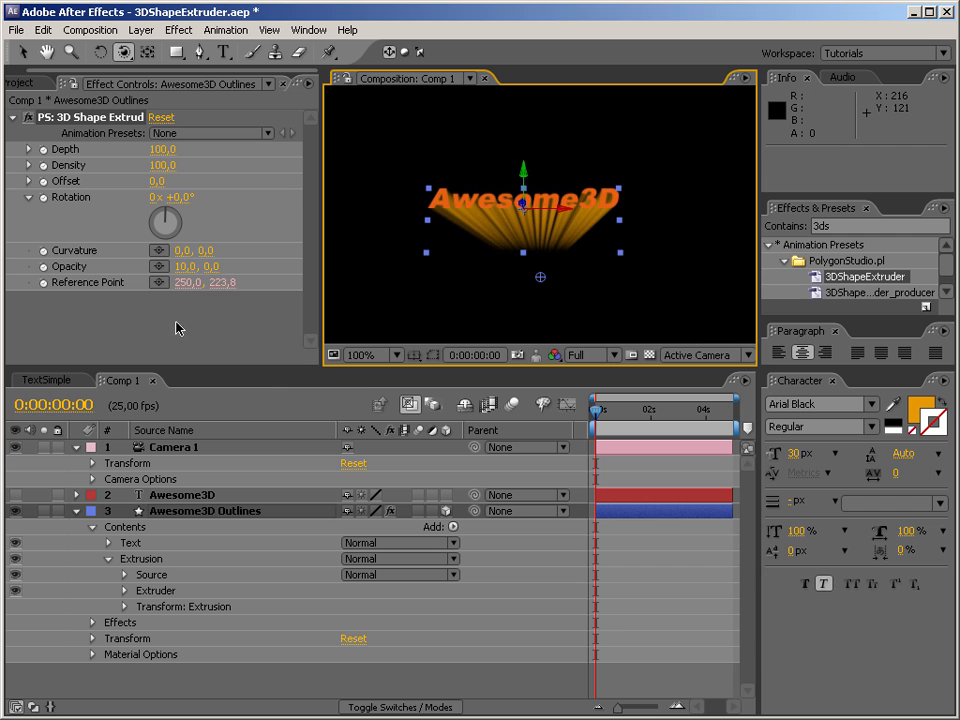
# Set the first value of the extruder's Opacity to 100 and orbit Camera 1 to check the fade.
pyautogui.click(184, 266)
pyautogui.write('100')
pyautogui.press('Return')
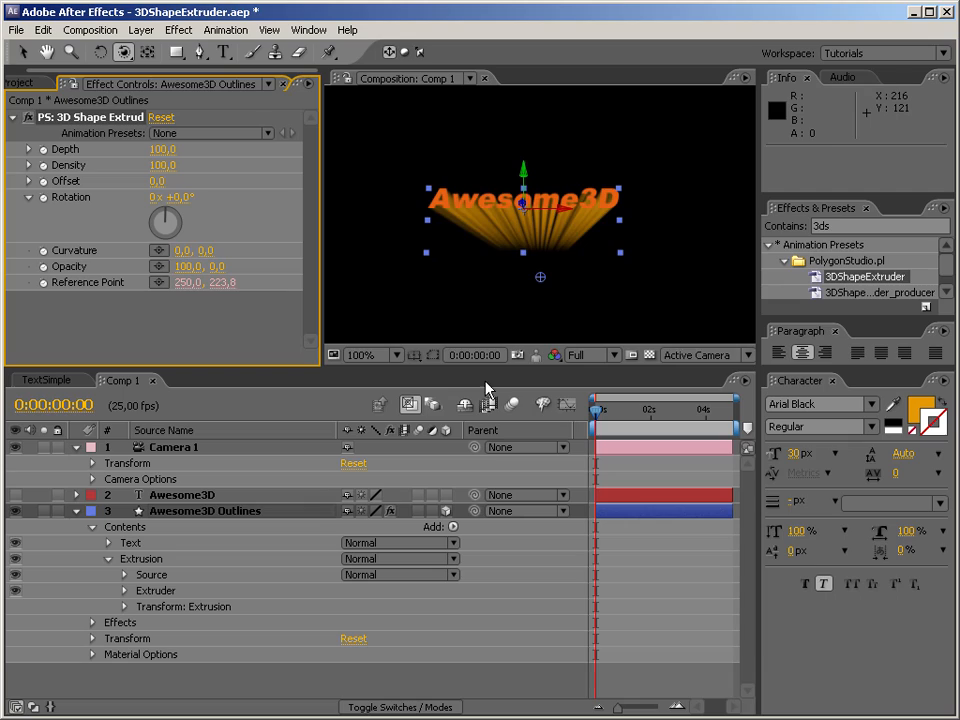
pyautogui.moveTo(660, 298); pyautogui.dragTo(528, 230)
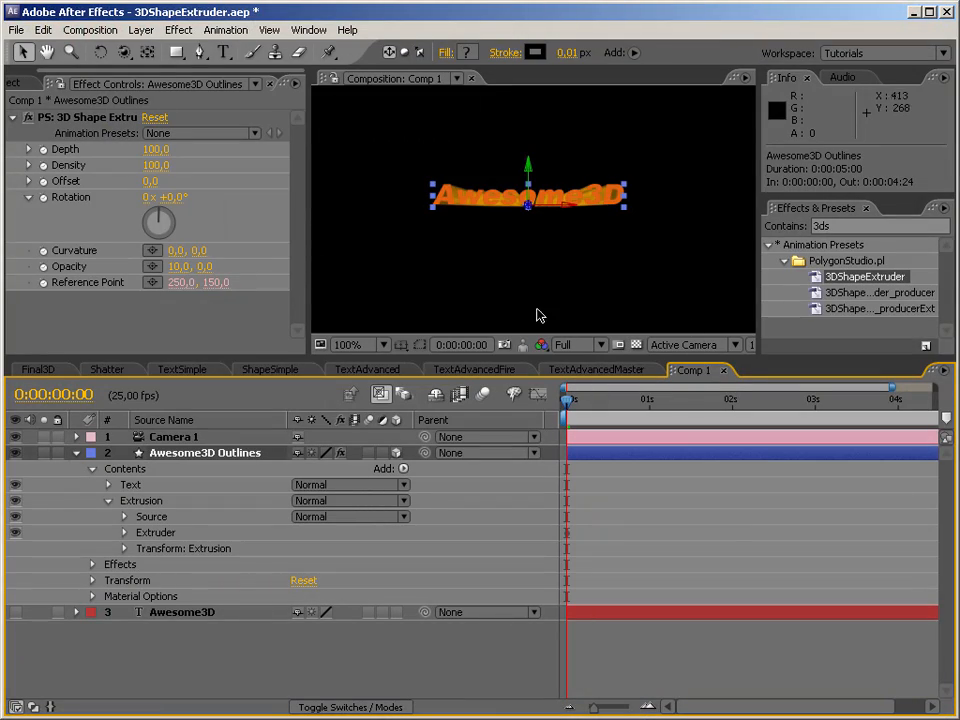
# Orbit Camera 1 to look at the extrusion from above and set the extruder's Opacity to 100, 0.
pyautogui.press('c')
pyautogui.moveTo(510, 244); pyautogui.dragTo(531, 261)
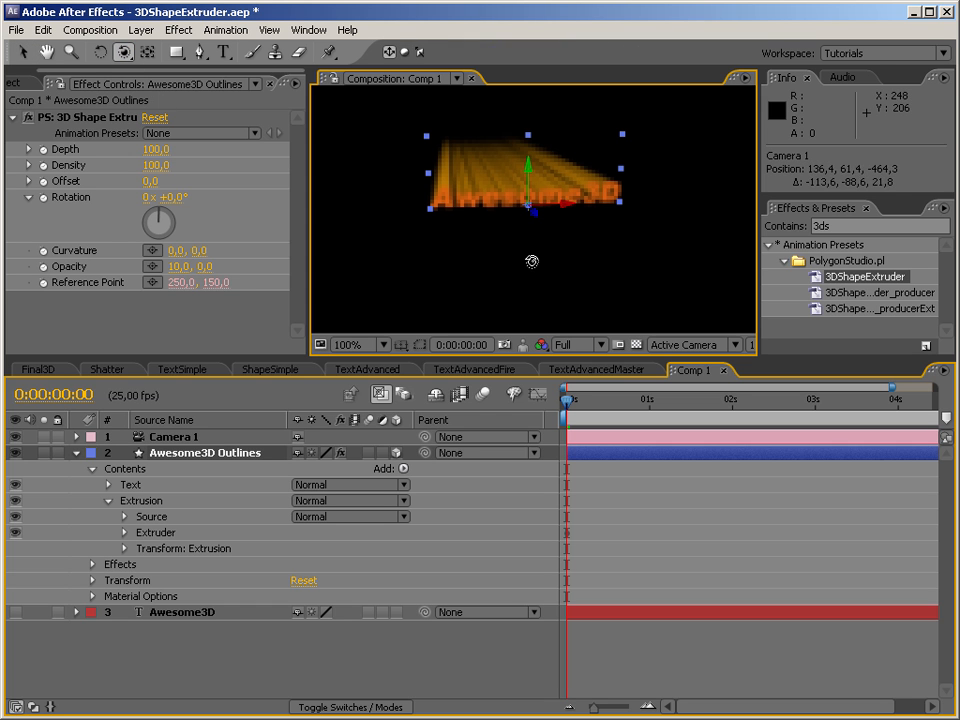
pyautogui.click(180, 267)
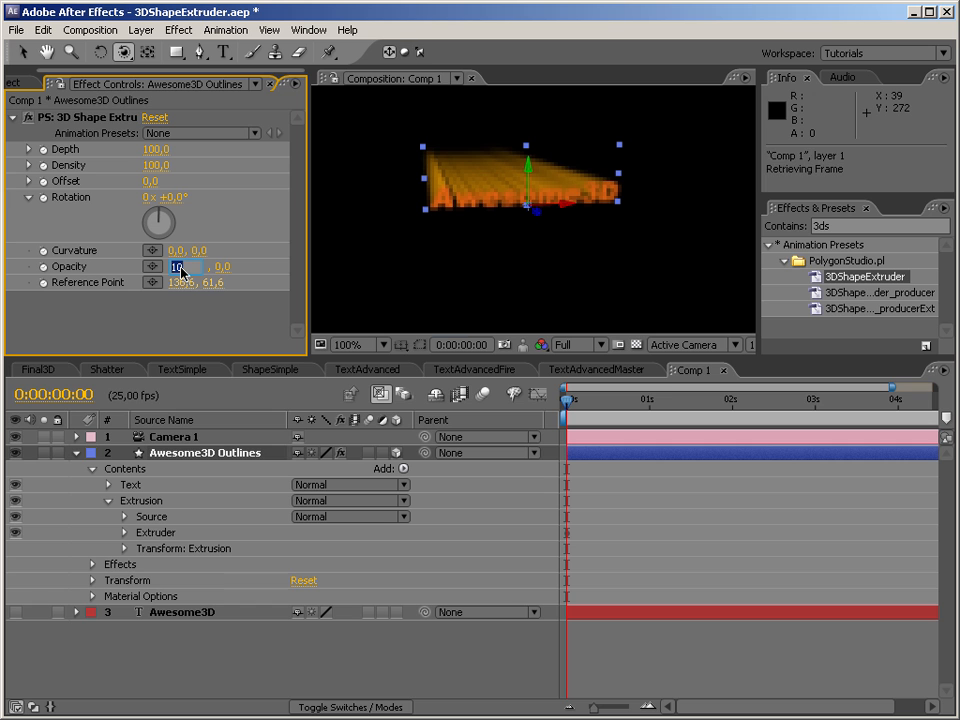
pyautogui.write('100')
pyautogui.press('Return')
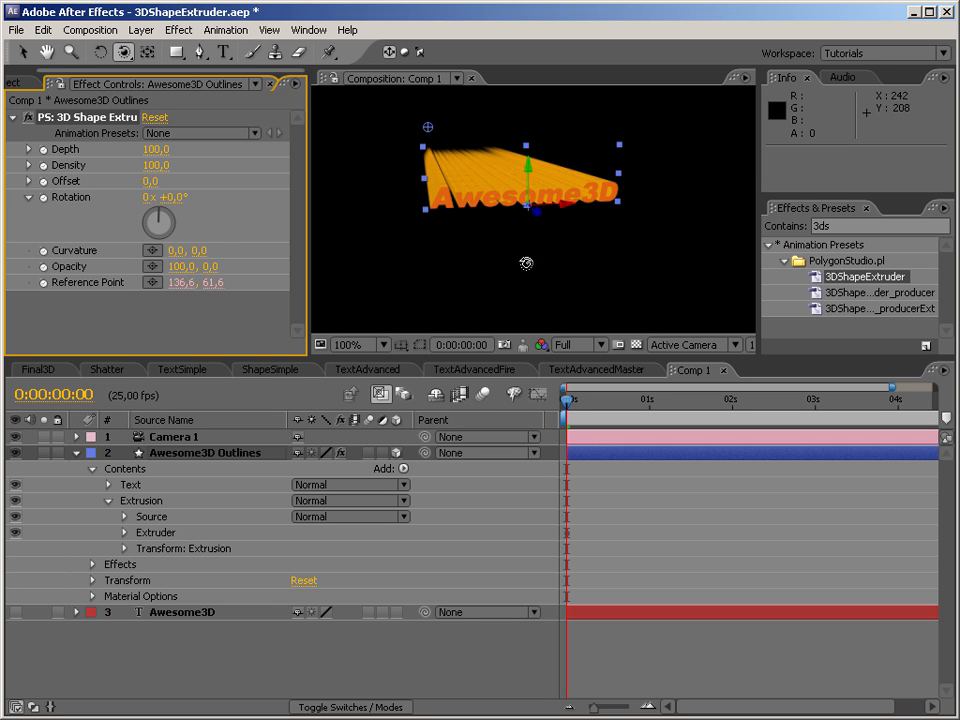
# Set the extruder's Opacity to 10, 0 and reset Camera 1's transform.
pyautogui.click(180, 267)
pyautogui.write('10')
pyautogui.press('Return')
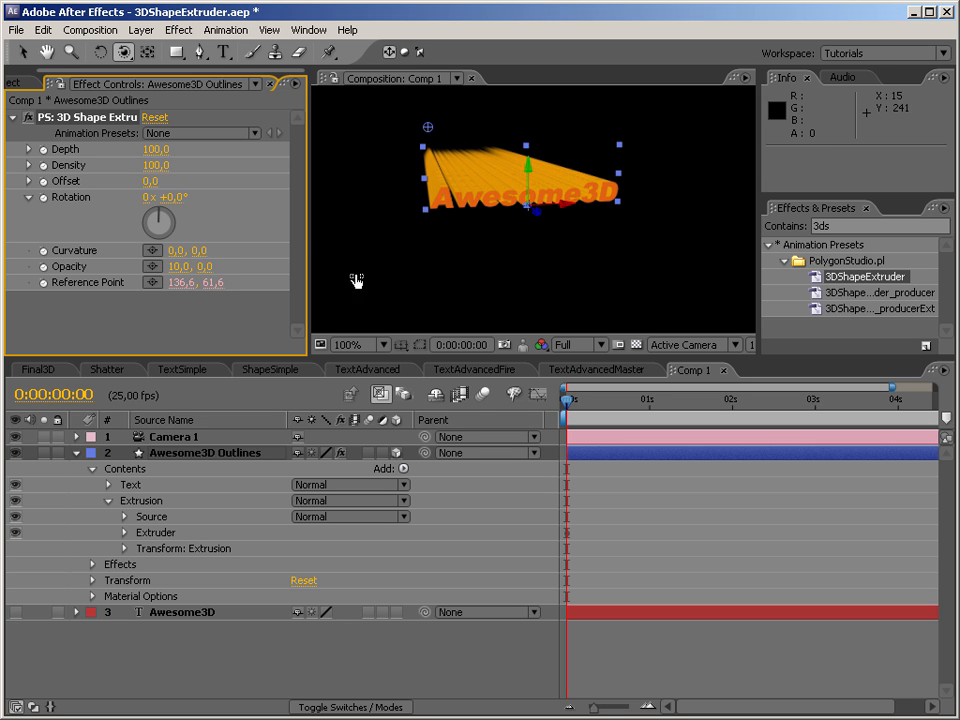
pyautogui.click(77, 437)
pyautogui.click(301, 453)
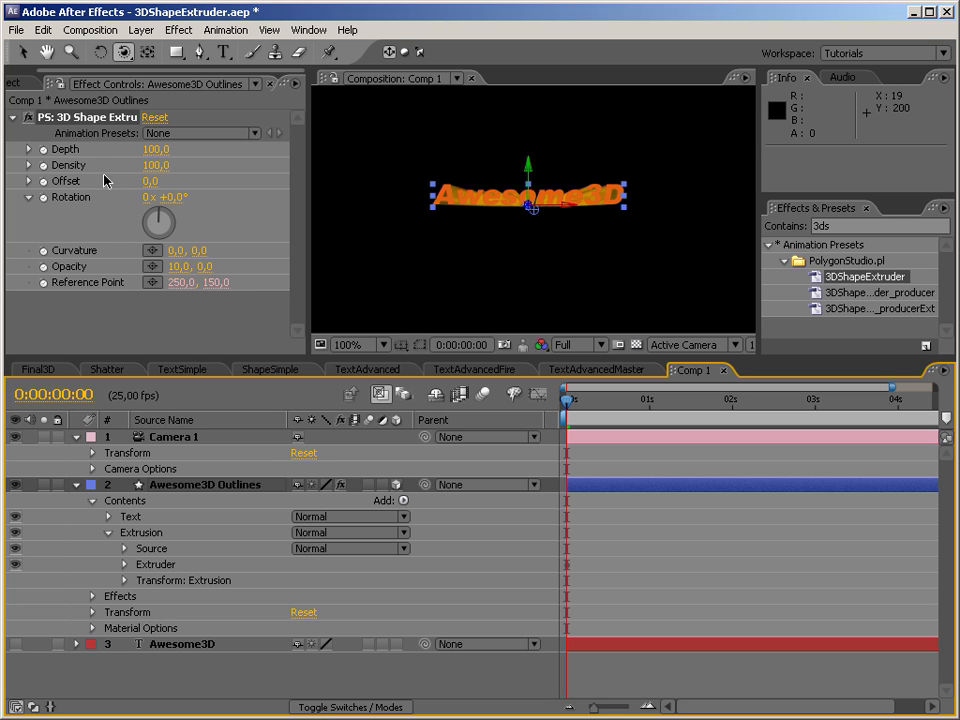
# Set the extruder's Density to 0 and bend the extrusion vertically with a Curvature of 0, 100.
pyautogui.click(21, 54)
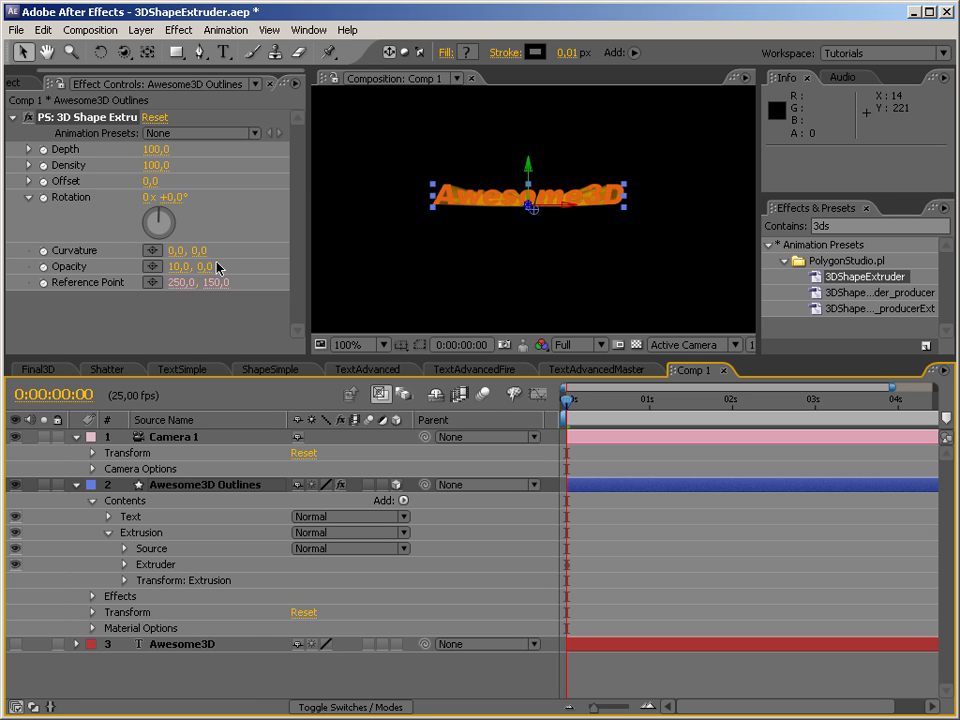
pyautogui.click(164, 168)
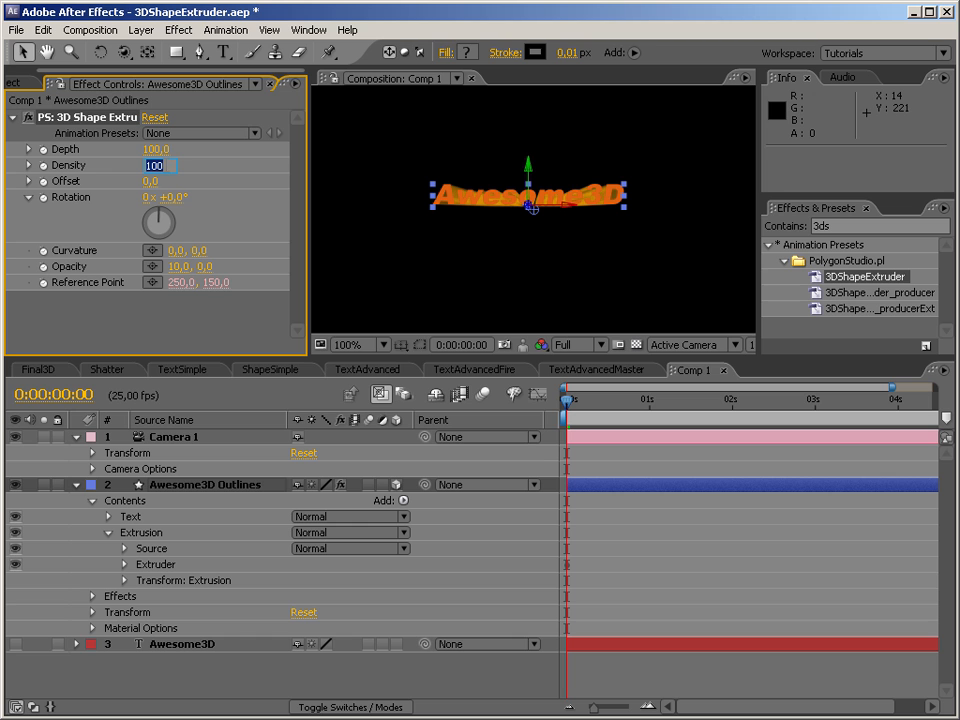
pyautogui.write('0')
pyautogui.press('Return')
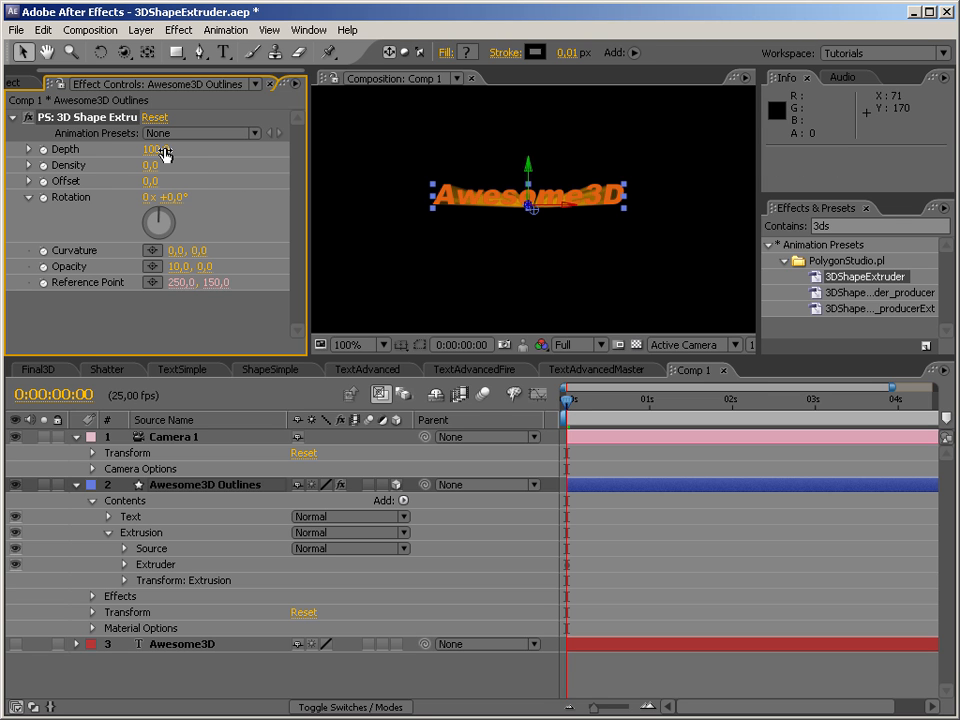
pyautogui.click(199, 250)
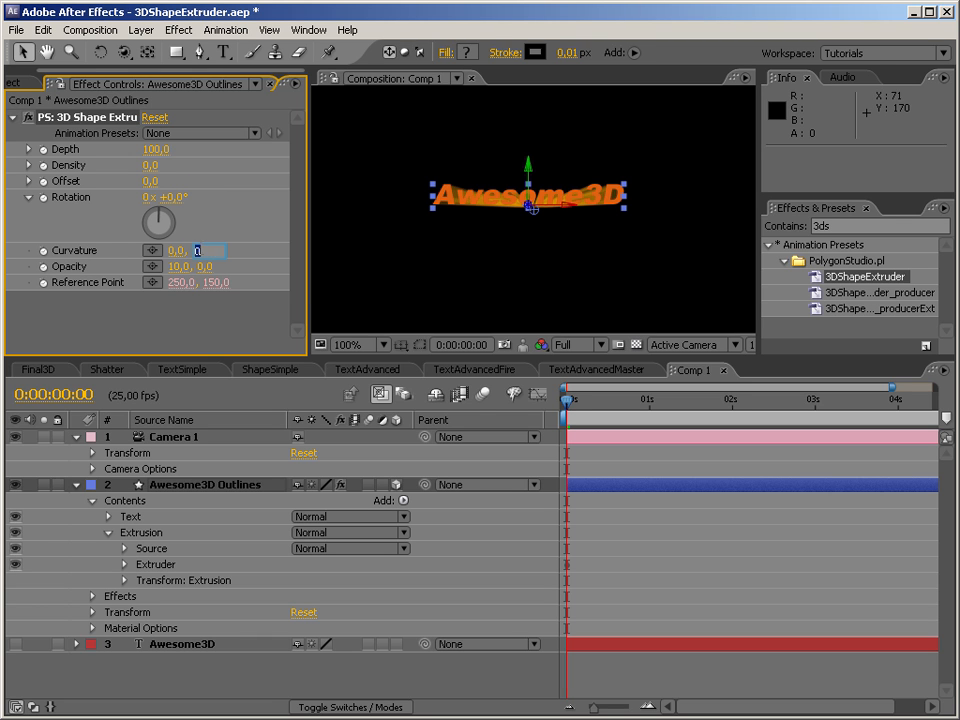
pyautogui.write('100')
pyautogui.press('Return')
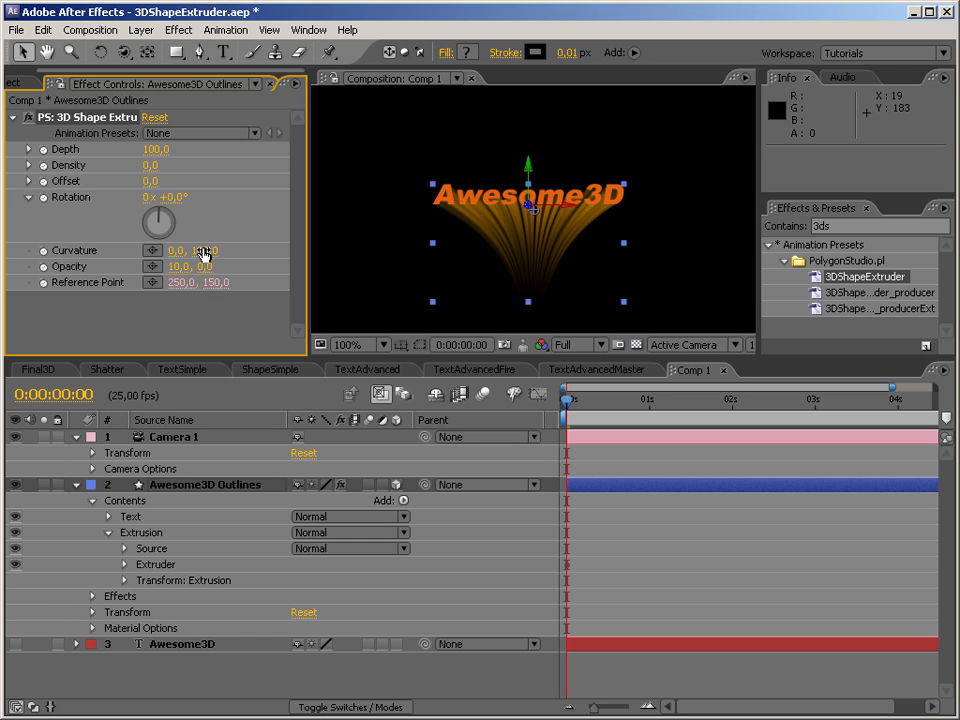
# Set the Curvature first to 100, 100 and finally to 100, 0, and orbit Camera 1 to view the sideways bend.
pyautogui.click(173, 251)
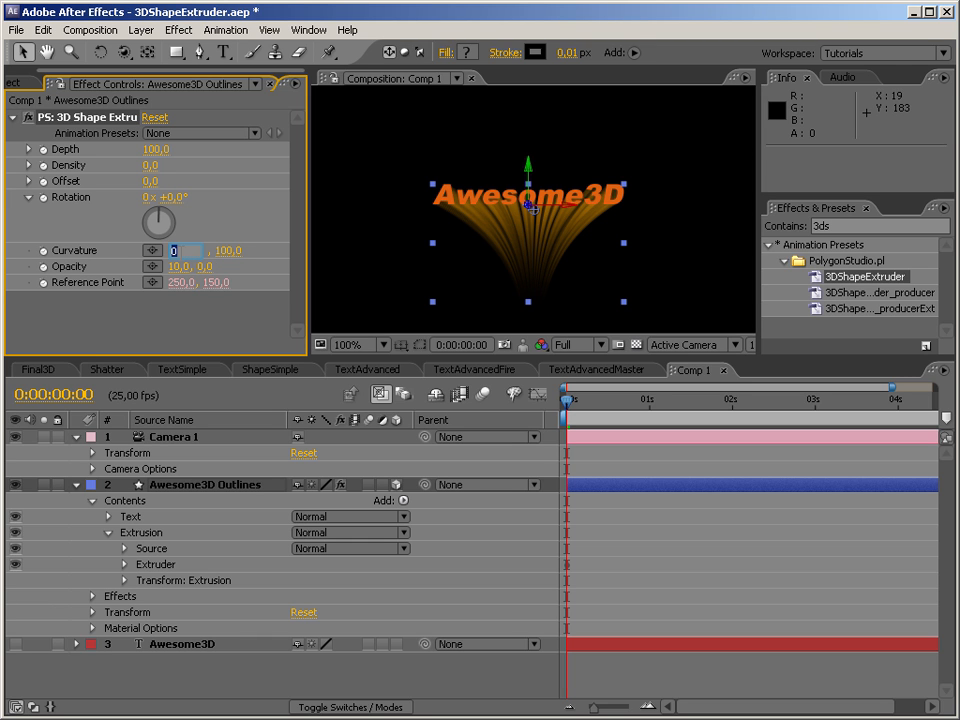
pyautogui.write('100')
pyautogui.press('Return')
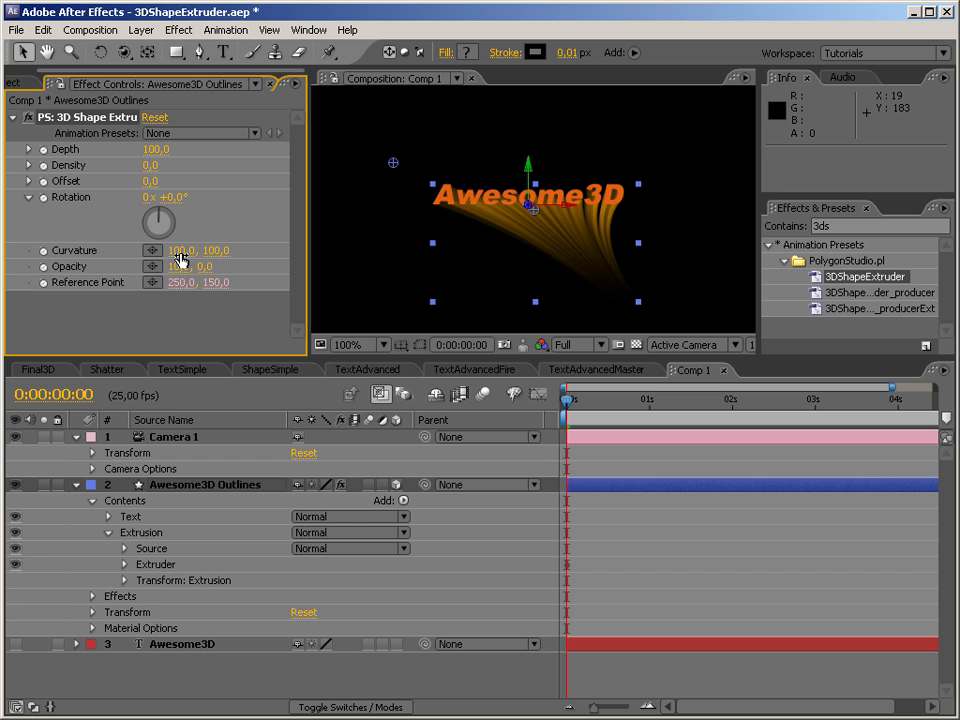
pyautogui.click(216, 251)
pyautogui.write('0')
pyautogui.press('Return')
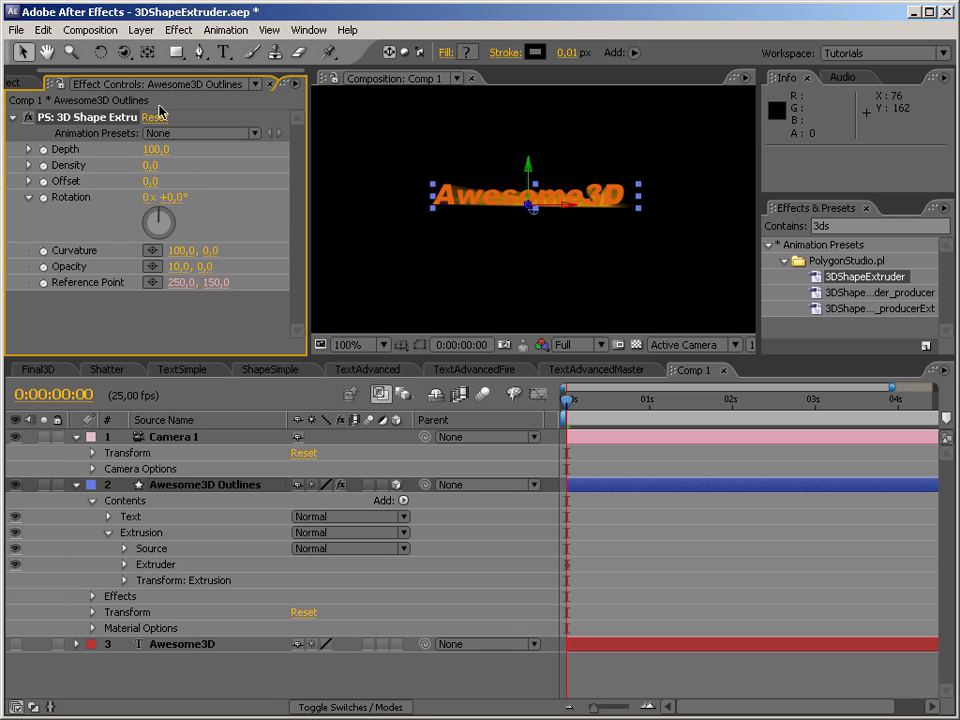
pyautogui.click(121, 55)
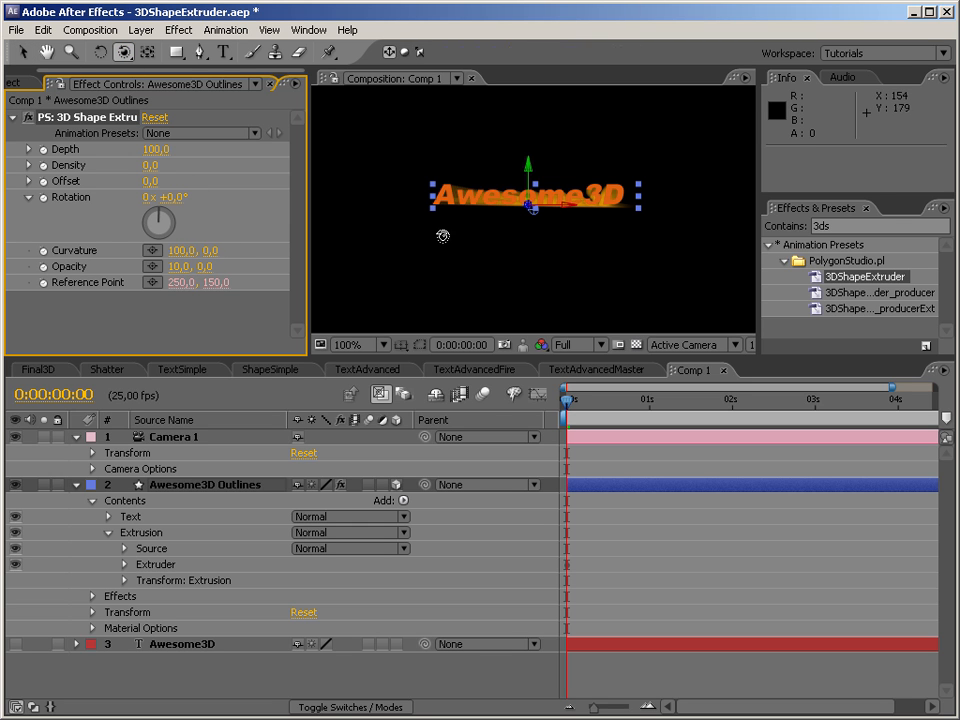
pyautogui.moveTo(456, 262); pyautogui.dragTo(457, 278)
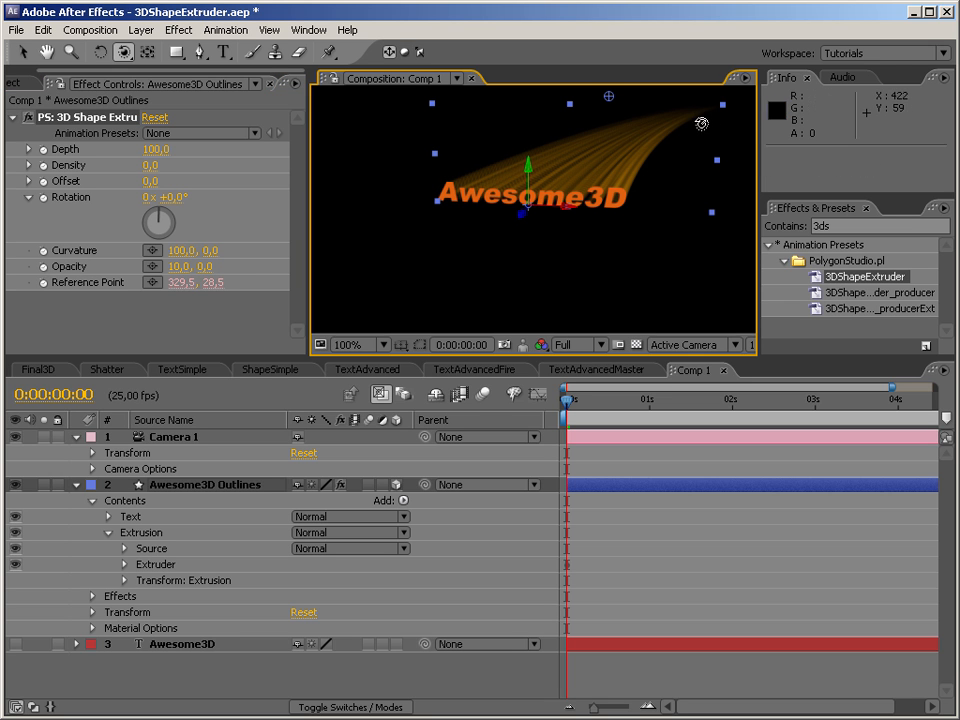
# Set the extruder's Curvature to 0, 100 and reset Camera 1's transform.
pyautogui.click(182, 251)
pyautogui.write('0')
pyautogui.press('Return')
pyautogui.click(199, 251)
pyautogui.write('100')
pyautogui.press('Return')
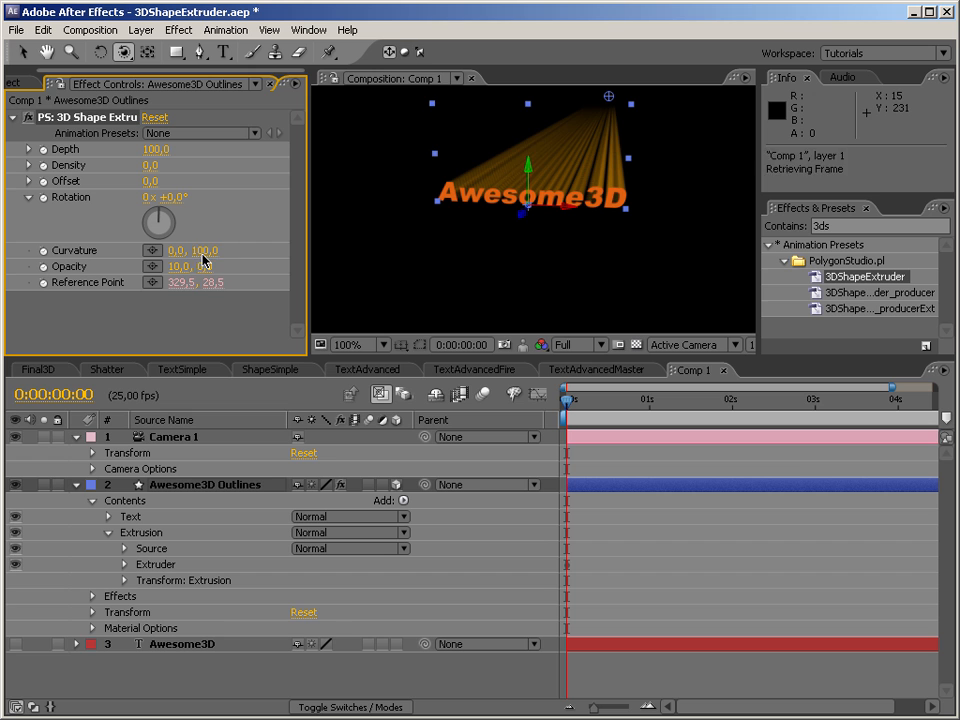
pyautogui.click(303, 453)
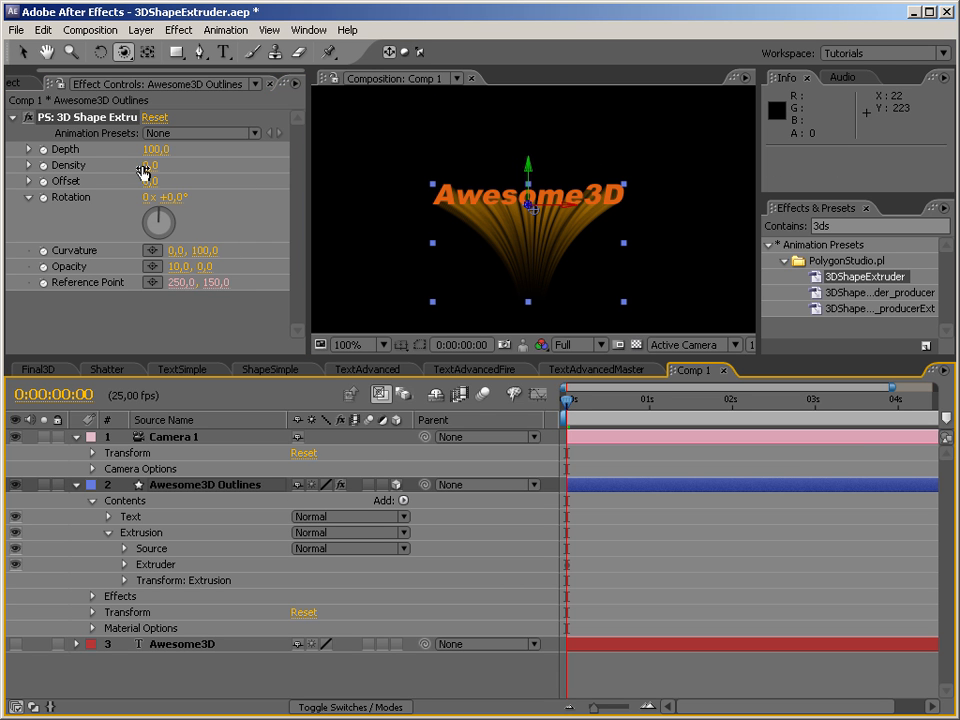
# Hide the Text group of the Awesome3D Outlines layer and shift the curved extrusion out of view with an Offset of 187.
pyautogui.moveTo(149, 181); pyautogui.dragTo(549, 184)
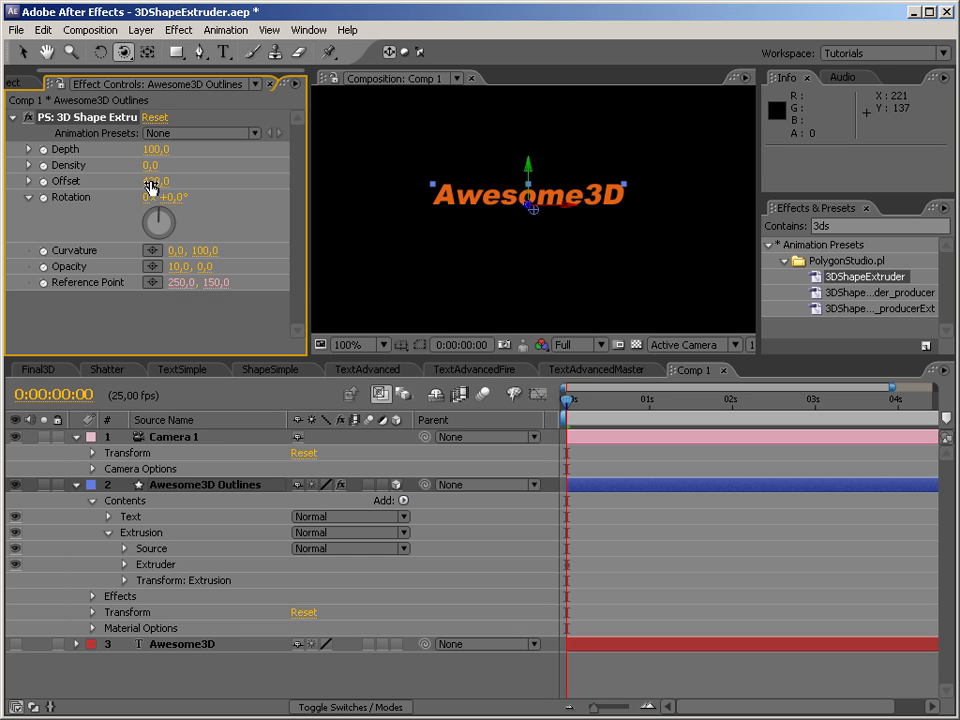
pyautogui.click(15, 517)
pyautogui.click(161, 182)
pyautogui.click(195, 187)
pyautogui.moveTo(165, 186); pyautogui.dragTo(126, 181)
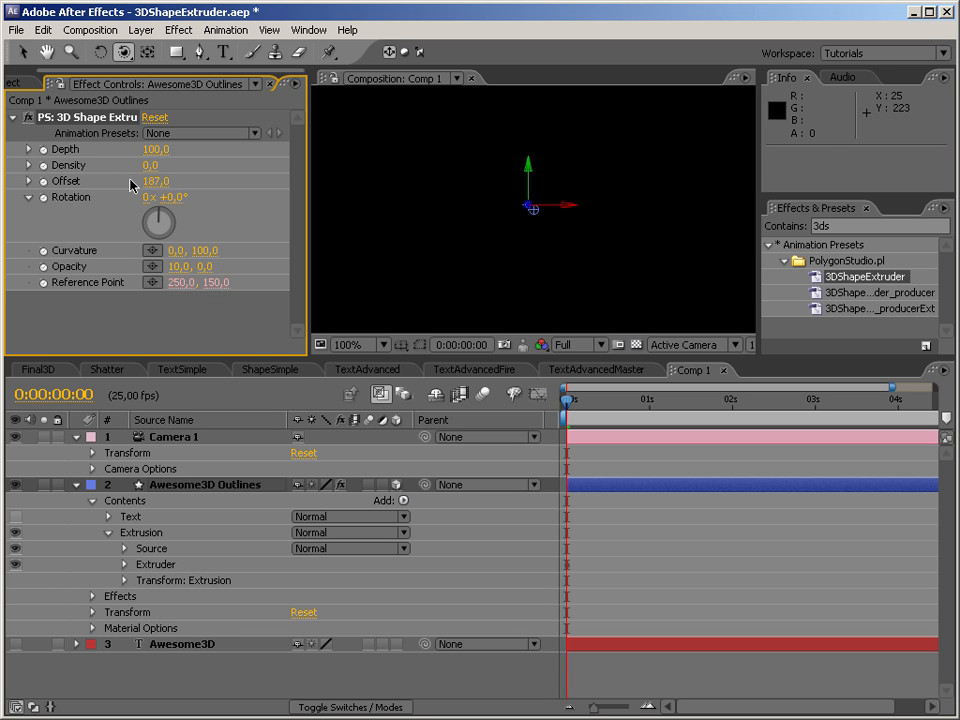
# Shift the curved extrusion by changing the extruder's Offset first to 5 and finally to -164.
pyautogui.moveTo(156, 188); pyautogui.dragTo(125, 183)
pyautogui.moveTo(45, 183); pyautogui.dragTo(26, 182)
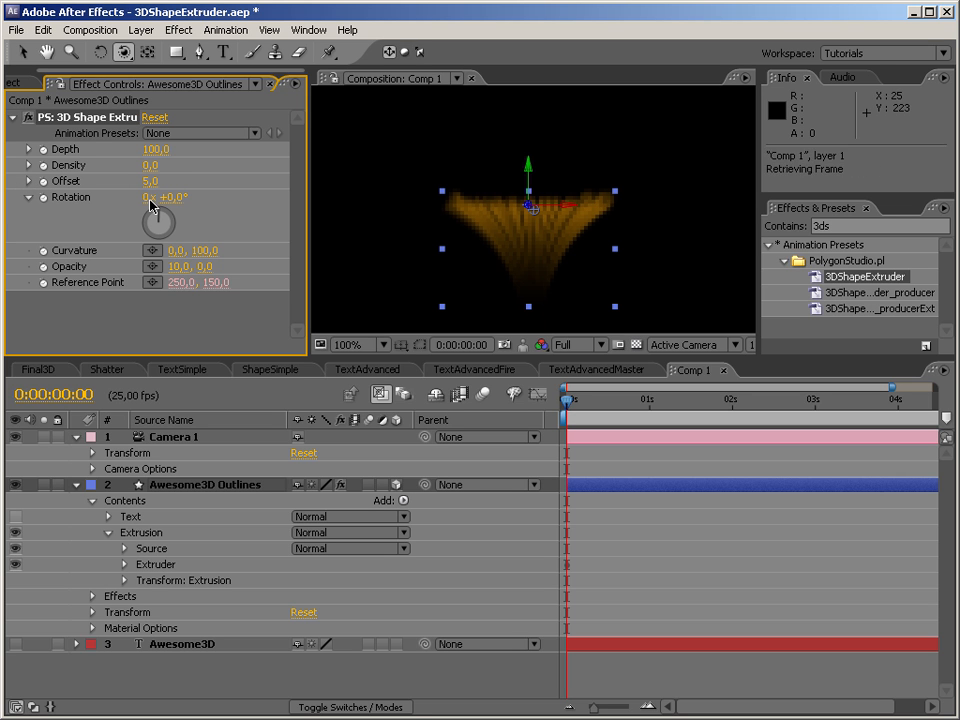
pyautogui.moveTo(152, 181); pyautogui.dragTo(46, 180)
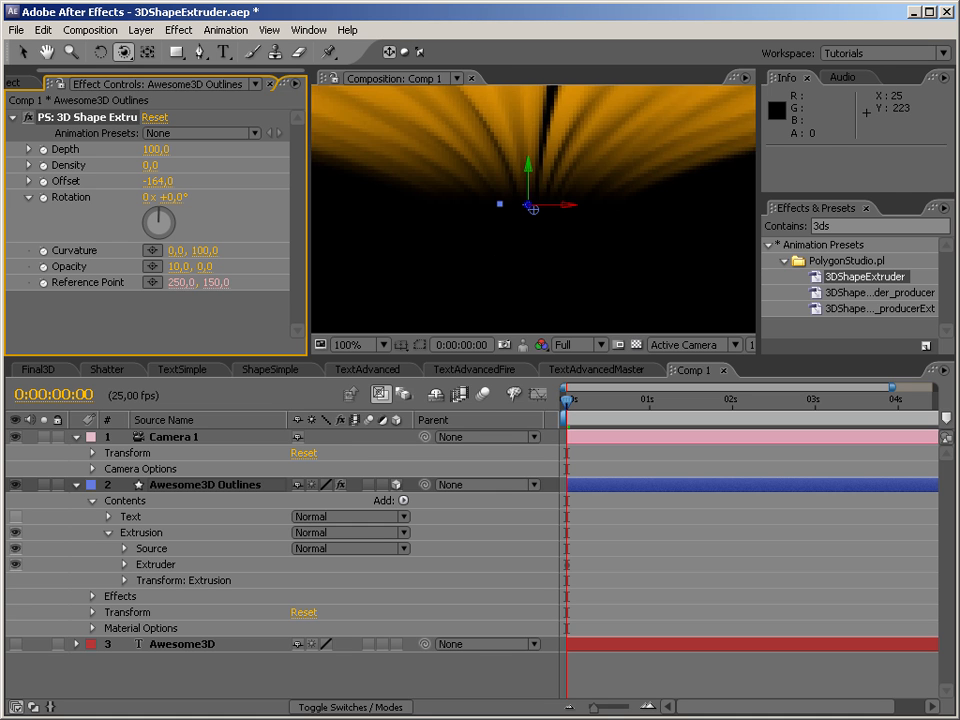
# Show the Text group of the Awesome3D Outlines layer again and set the extruder's Offset to 0.
pyautogui.click(14, 518)
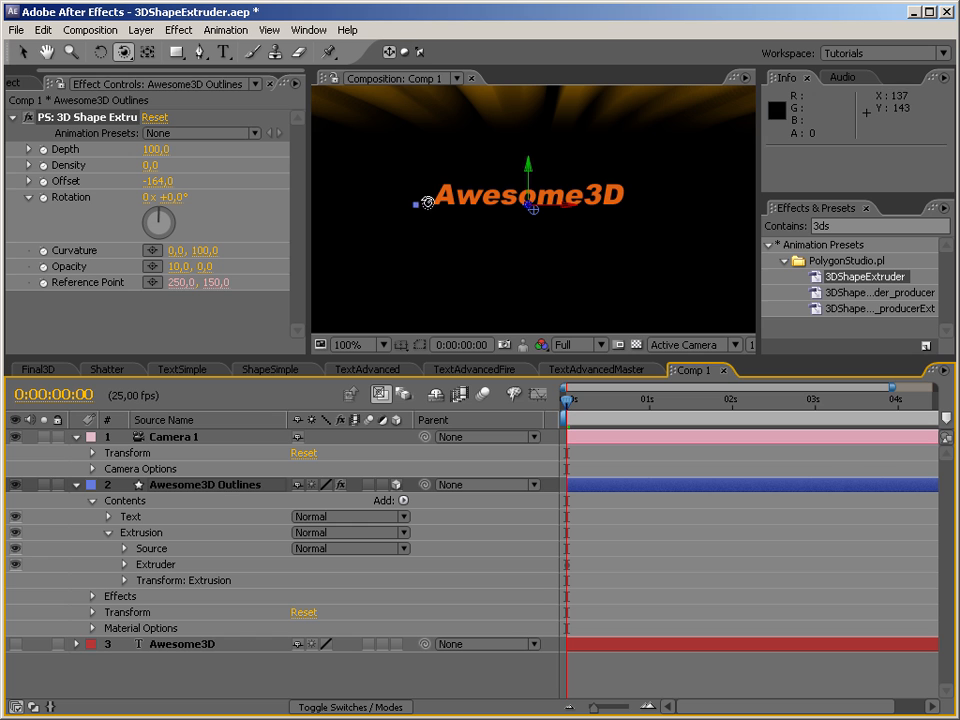
pyautogui.click(156, 181)
pyautogui.write('0')
pyautogui.press('Return')
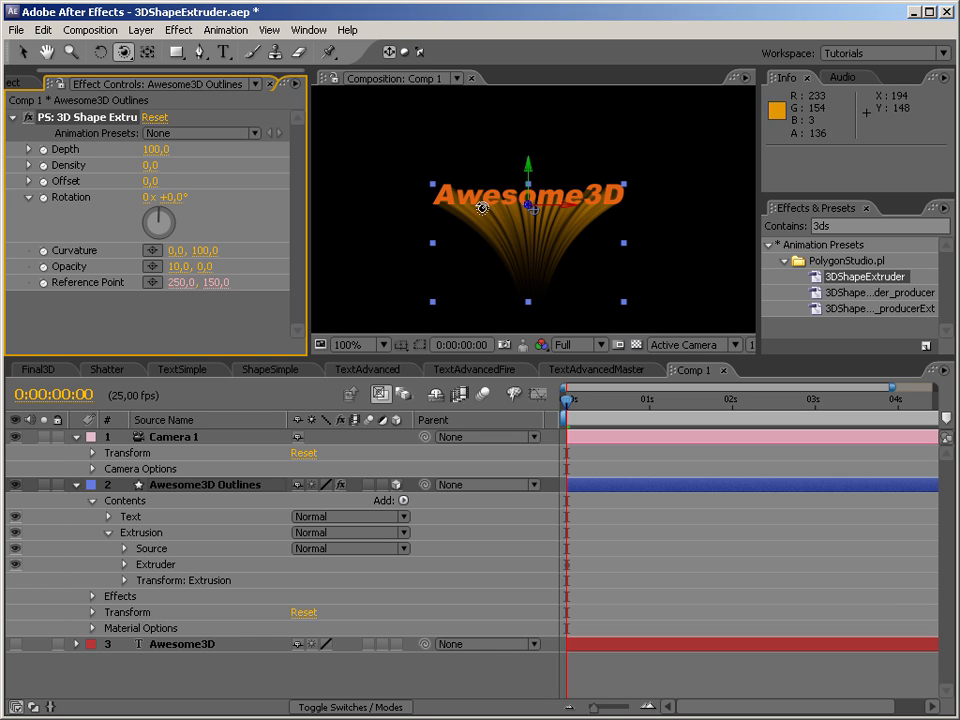
# Orbit Camera 1 to view the curved extrusion with its text from the side, and reset the camera's transform.
pyautogui.moveTo(466, 172); pyautogui.dragTo(538, 204)
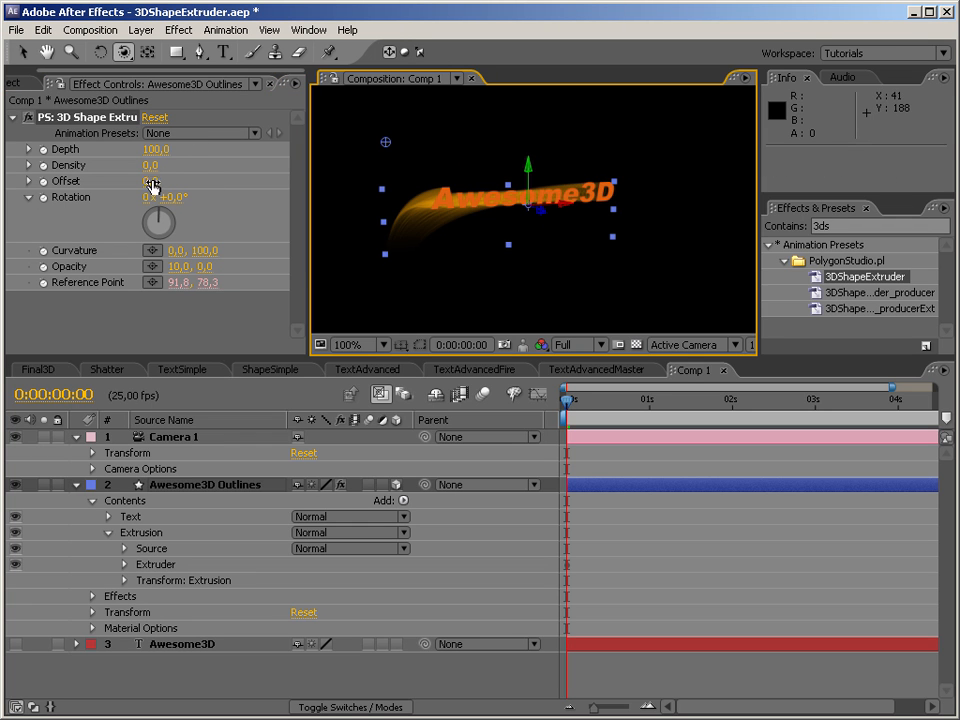
pyautogui.moveTo(537, 217); pyautogui.dragTo(484, 191)
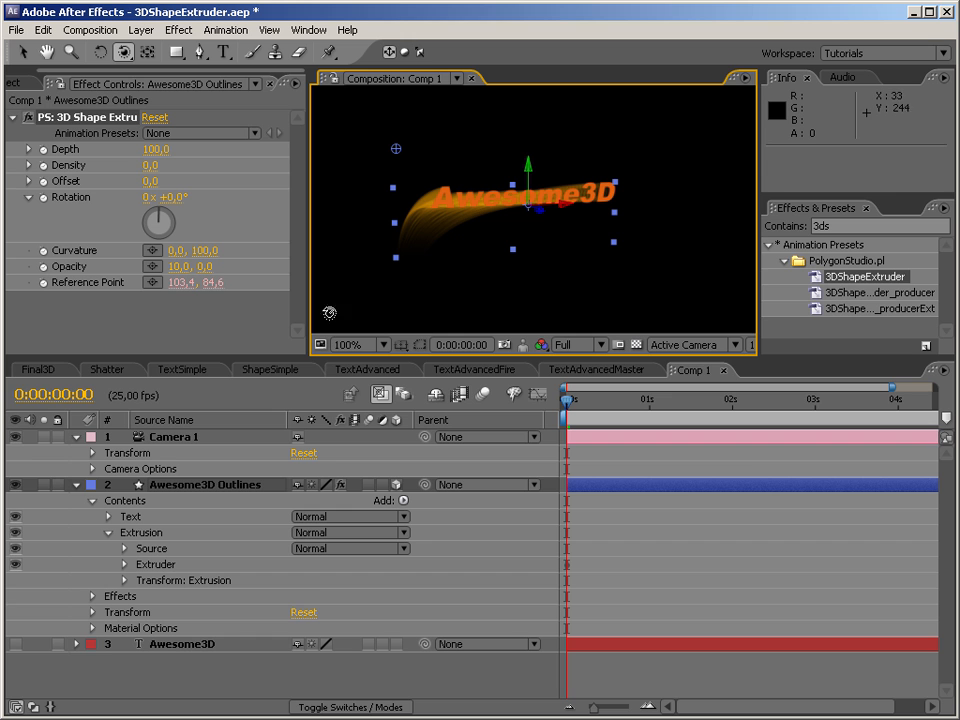
pyautogui.click(304, 454)
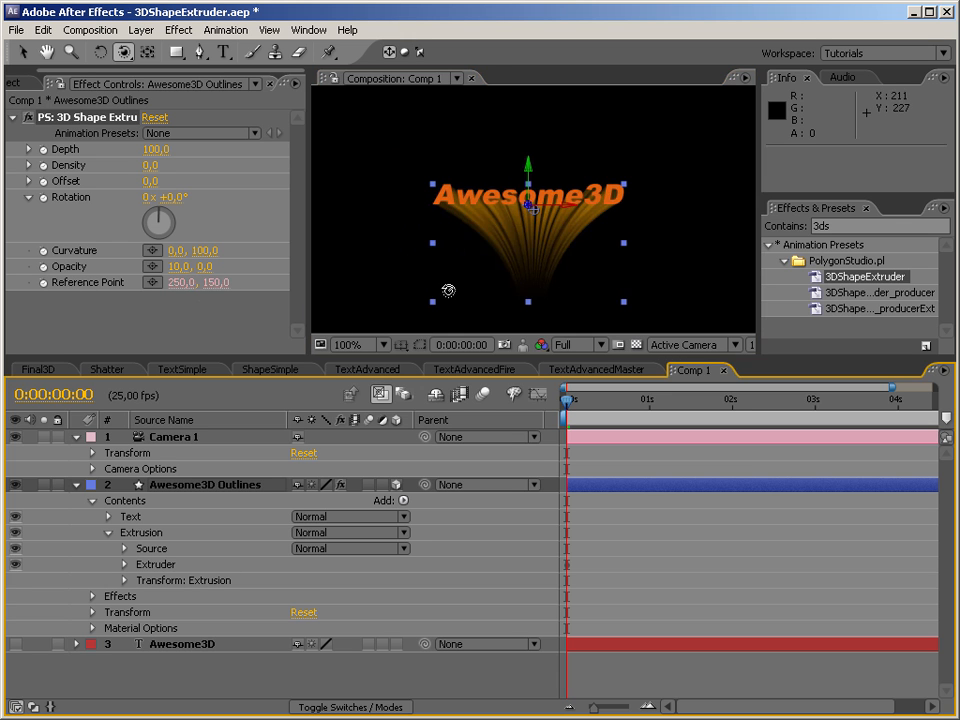
# Straighten the extrusion by setting the extruder's Curvature to 0, 0.
pyautogui.click(204, 250)
pyautogui.write('0')
pyautogui.press('Return')
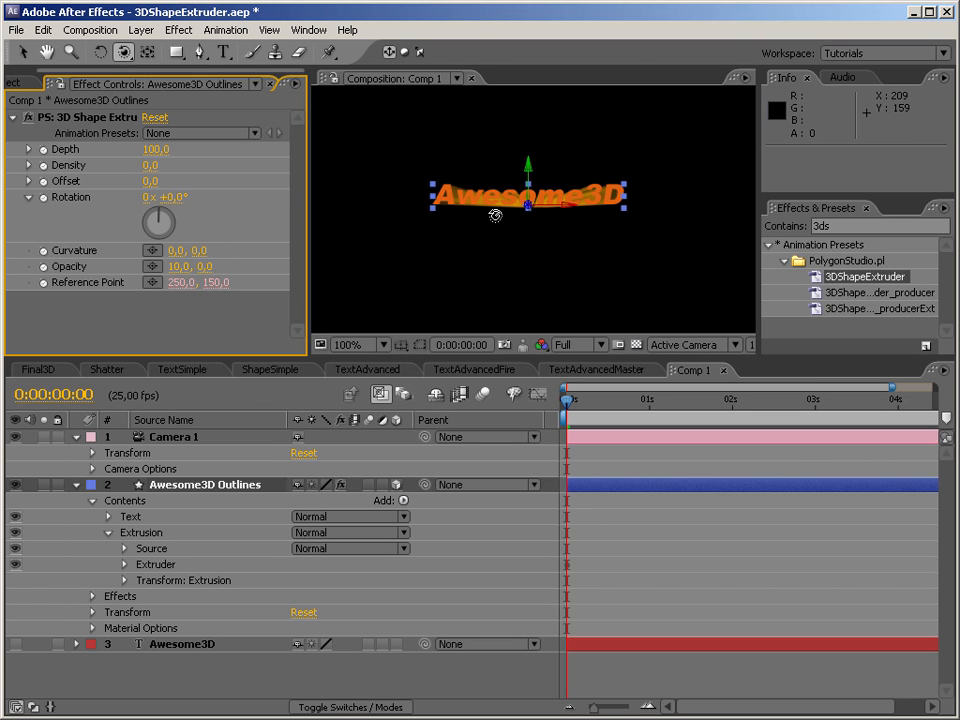
# Search the effects for "fast" and apply CC Radial Fast Blur to the Awesome3D Outlines layer.
pyautogui.click(895, 226)
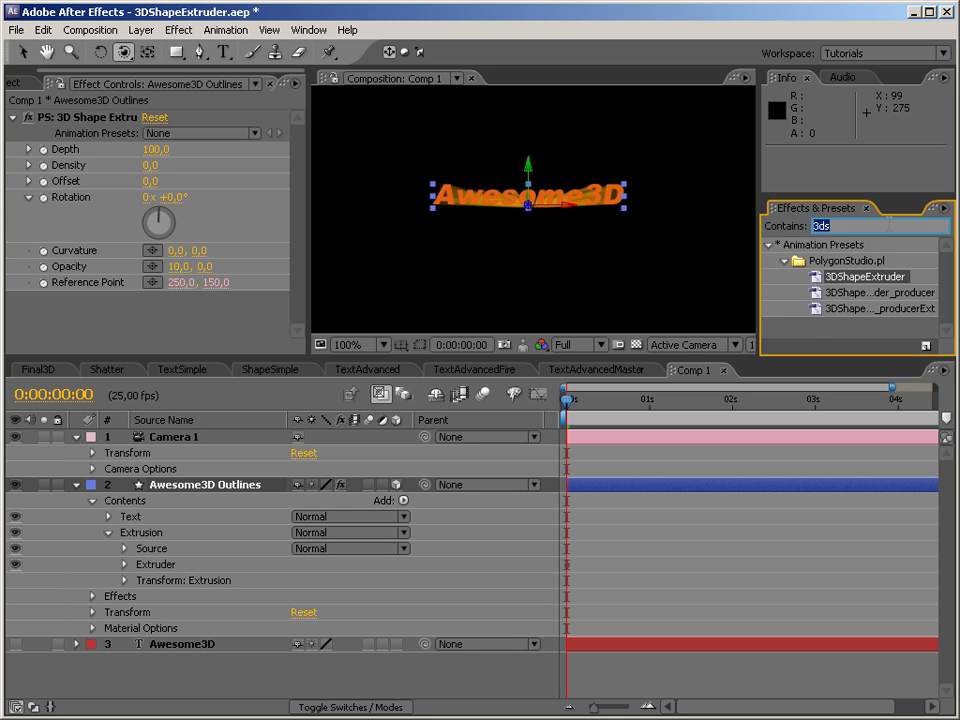
pyautogui.write('fast')
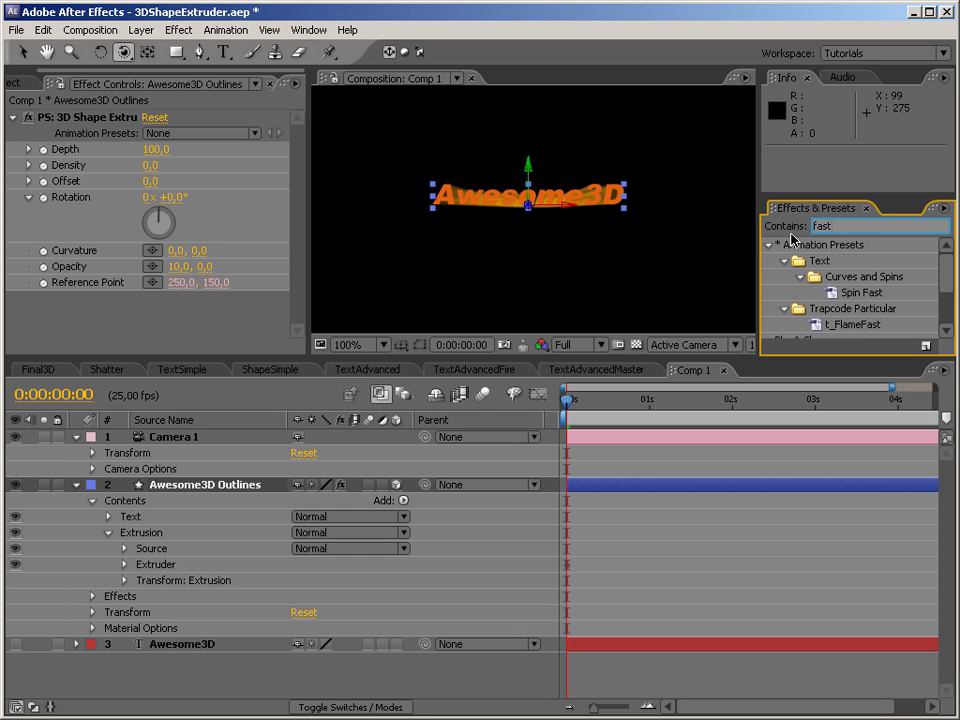
pyautogui.click(769, 245)
pyautogui.moveTo(852, 276); pyautogui.dragTo(190, 312)
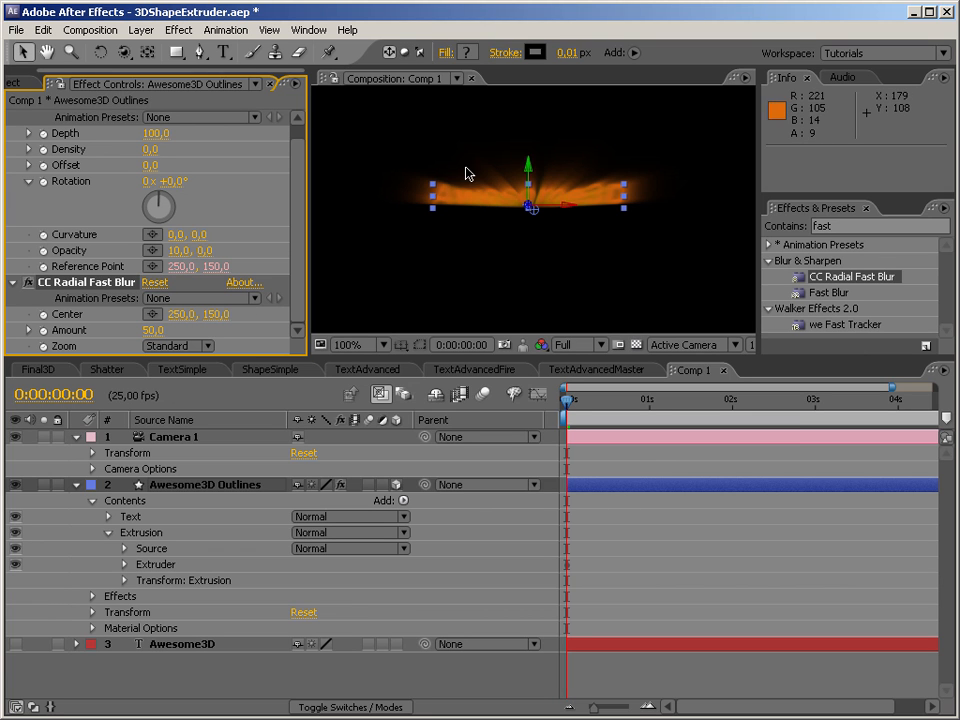
# Set the CC Radial Fast Blur Amount to 80 and orbit Camera 1 vertically to view the blurred extrusion.
pyautogui.click(152, 331)
pyautogui.write('80')
pyautogui.press('Return')
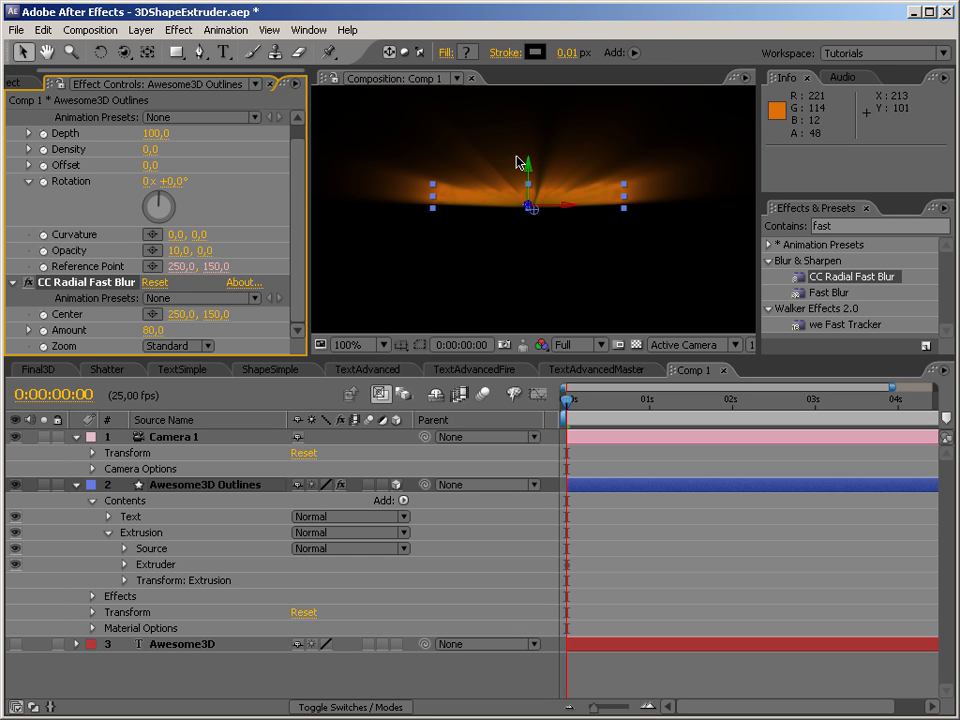
pyautogui.click(123, 52)
pyautogui.moveTo(491, 169); pyautogui.dragTo(491, 239)
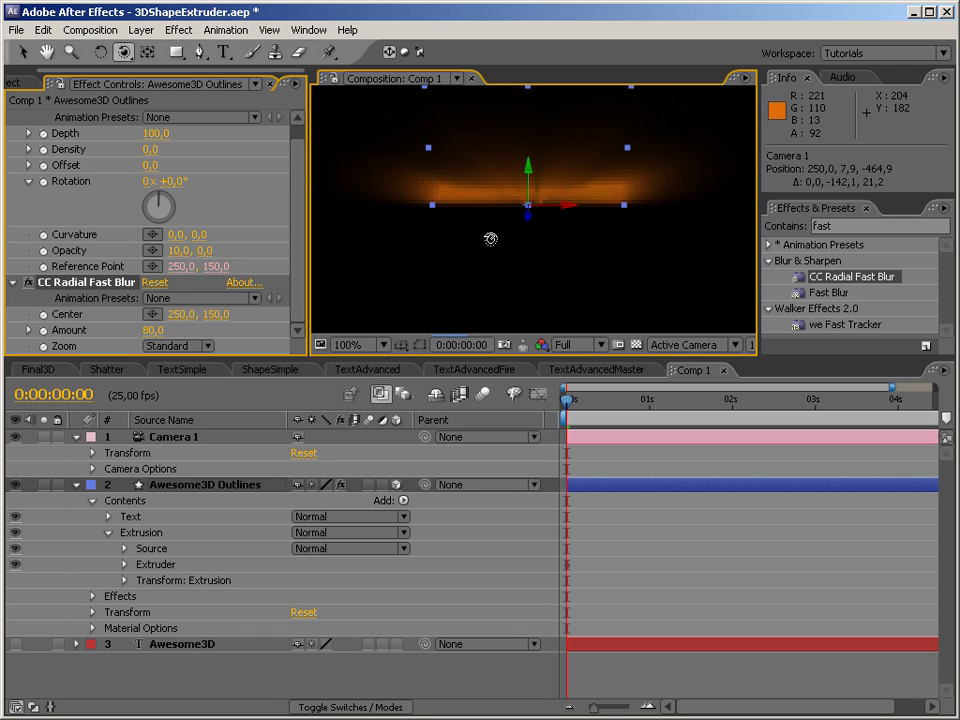
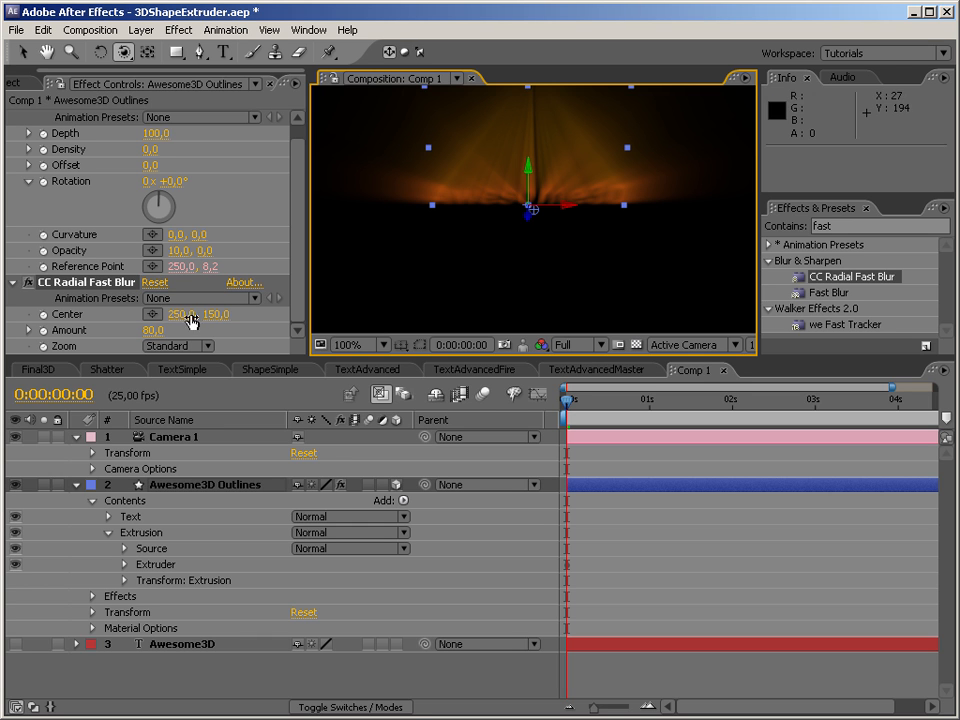
# Reset Camera 1's transform and link the CC Radial Fast Blur Center to the PS: 3D Shape Extruder Reference Point with an expression.
pyautogui.click(305, 454)
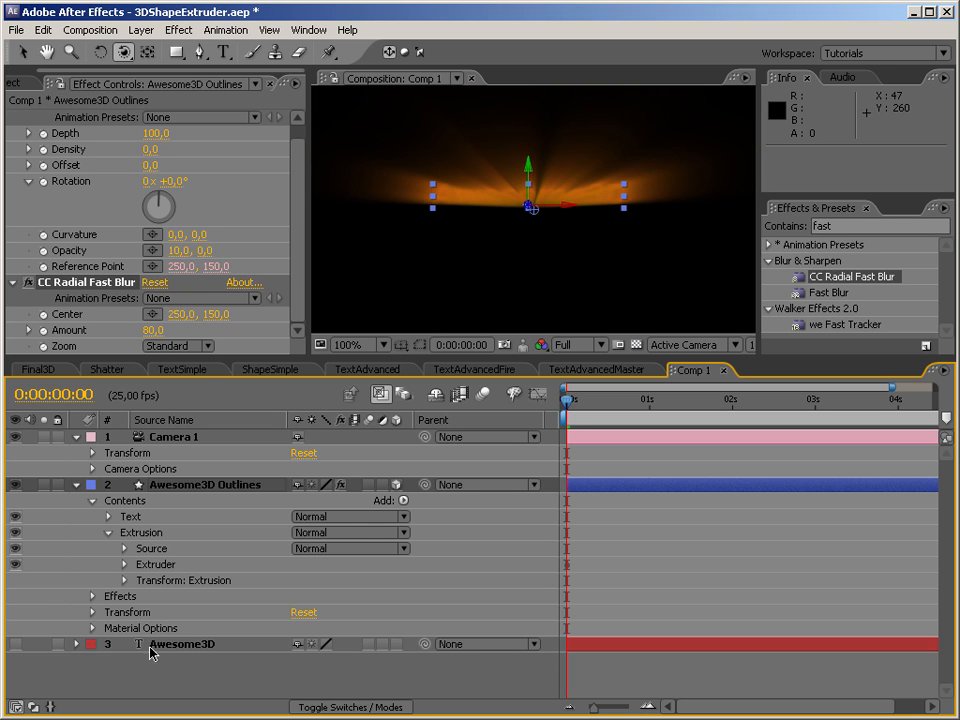
pyautogui.click(93, 597)
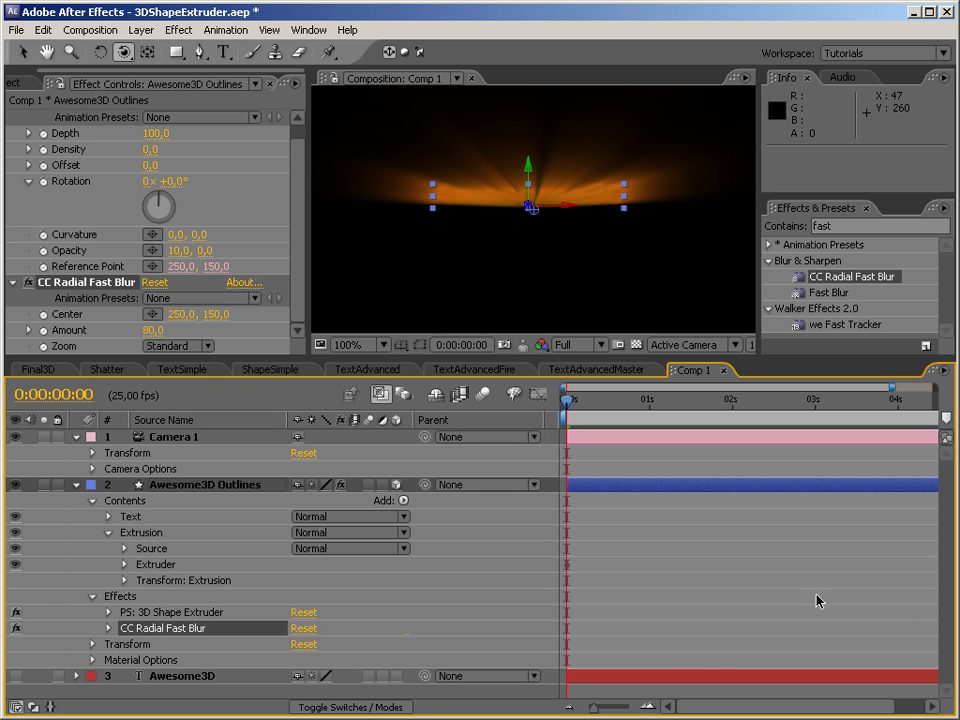
pyautogui.click(109, 629)
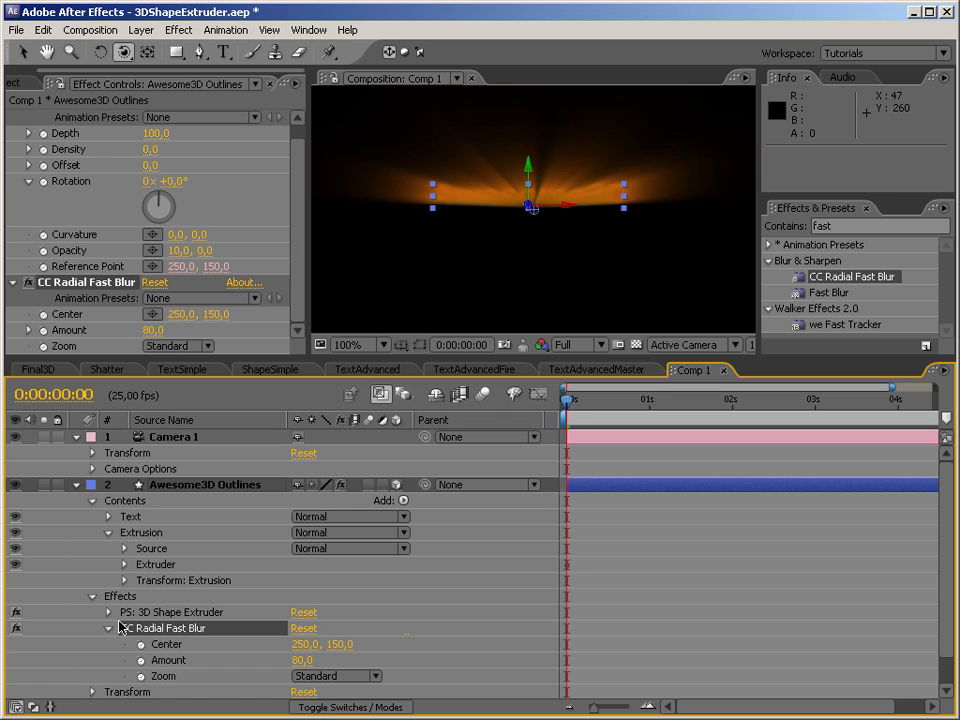
pyautogui.click(109, 613)
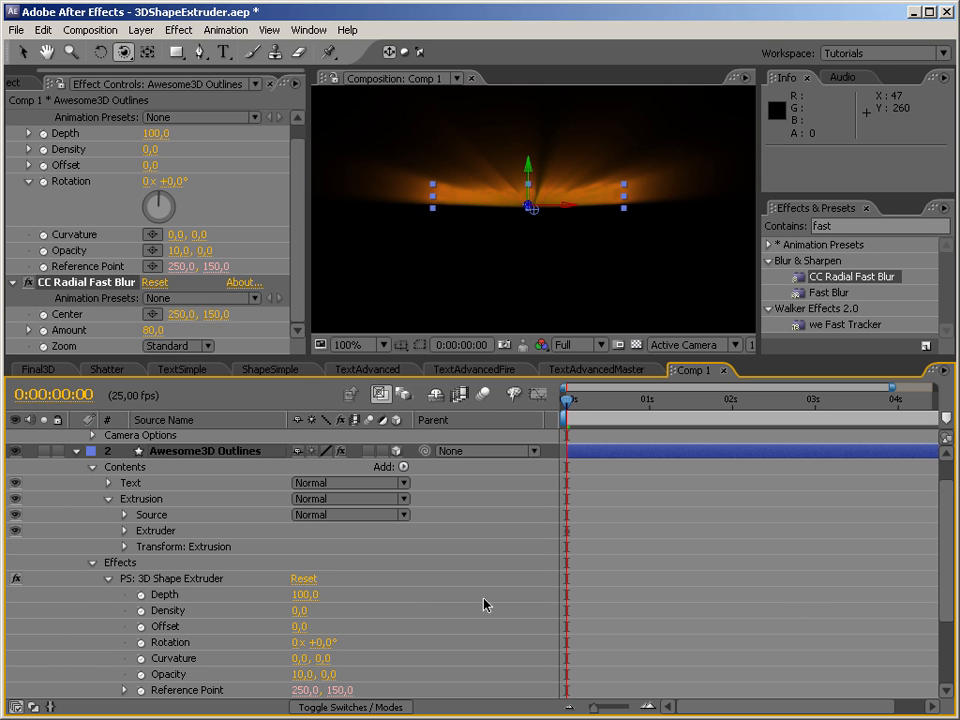
pyautogui.moveTo(948, 593); pyautogui.dragTo(943, 691)
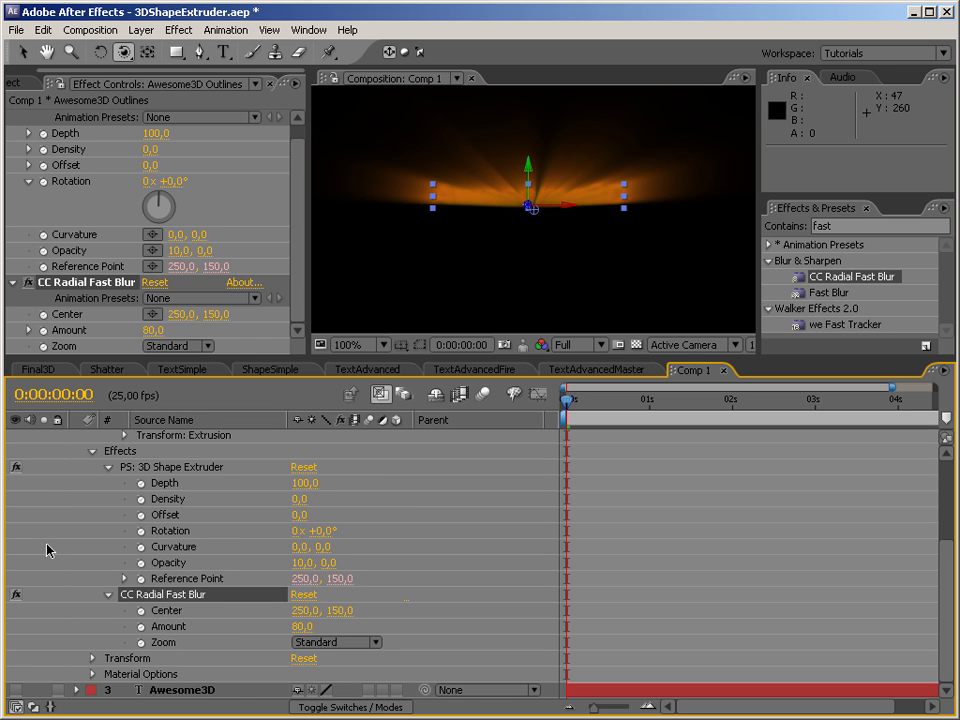
pyautogui.keyDown('alt'); pyautogui.click(142, 611); pyautogui.keyUp('alt')
pyautogui.moveTo(349, 628); pyautogui.dragTo(217, 583)
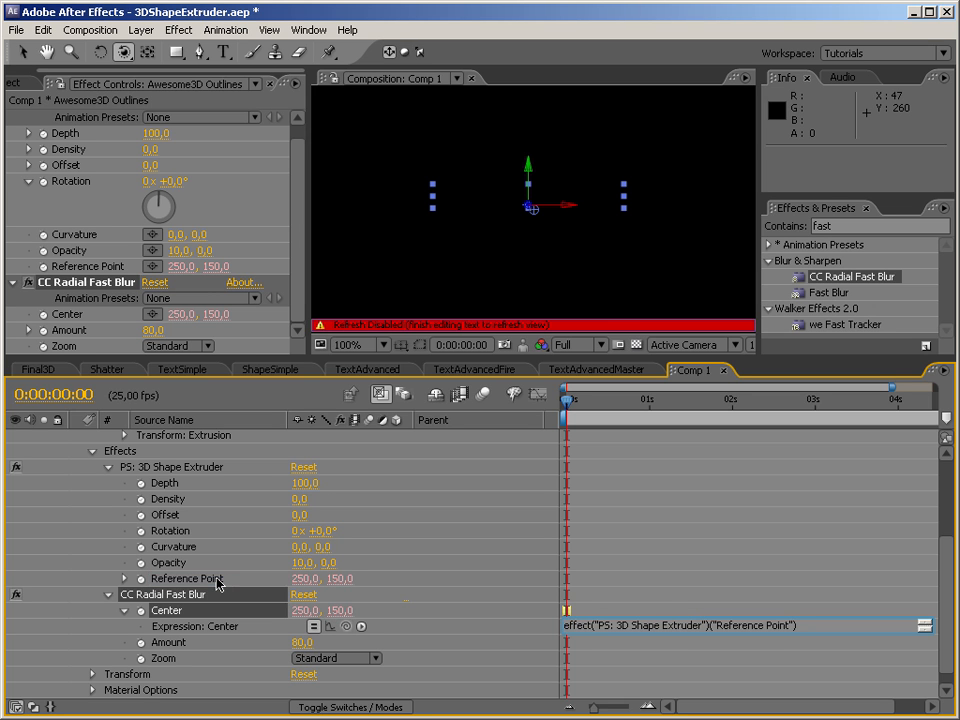
pyautogui.press('KP_Enter')
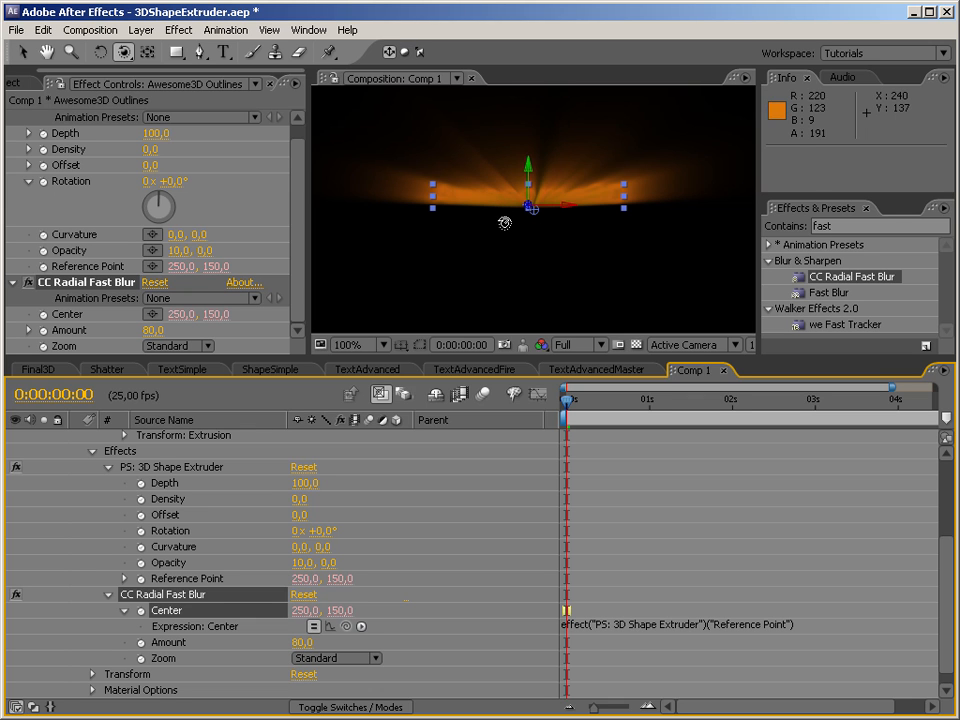
# Orbit Camera 1 to view the blurred extrusion from the side, and collapse the Awesome3D Outlines layer's Effects group.
pyautogui.moveTo(517, 211); pyautogui.dragTo(440, 235)
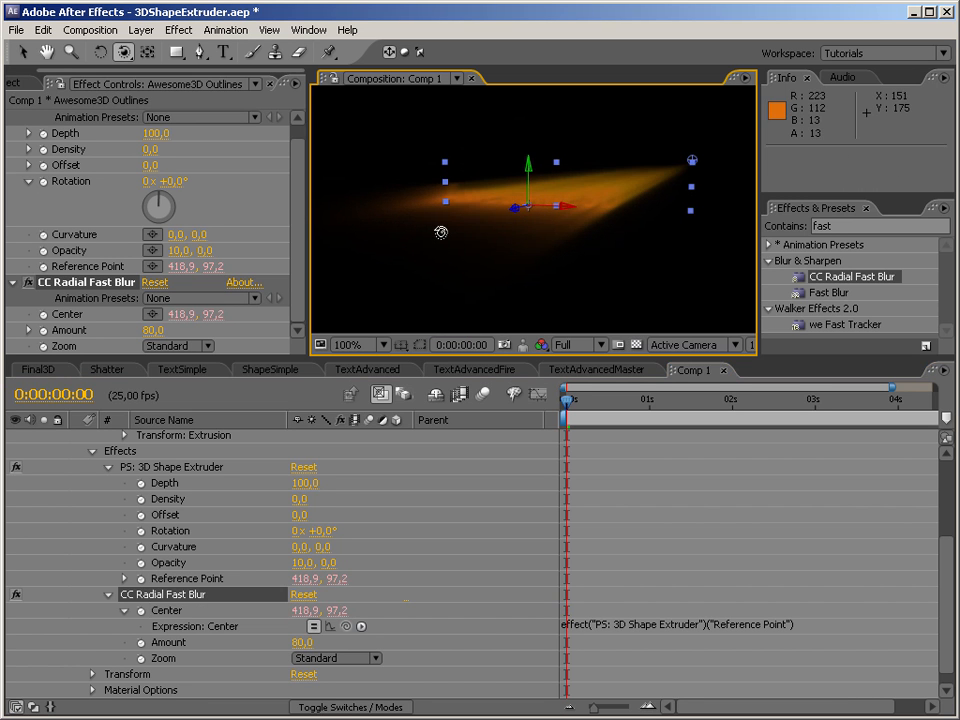
pyautogui.moveTo(945, 639); pyautogui.dragTo(945, 506)
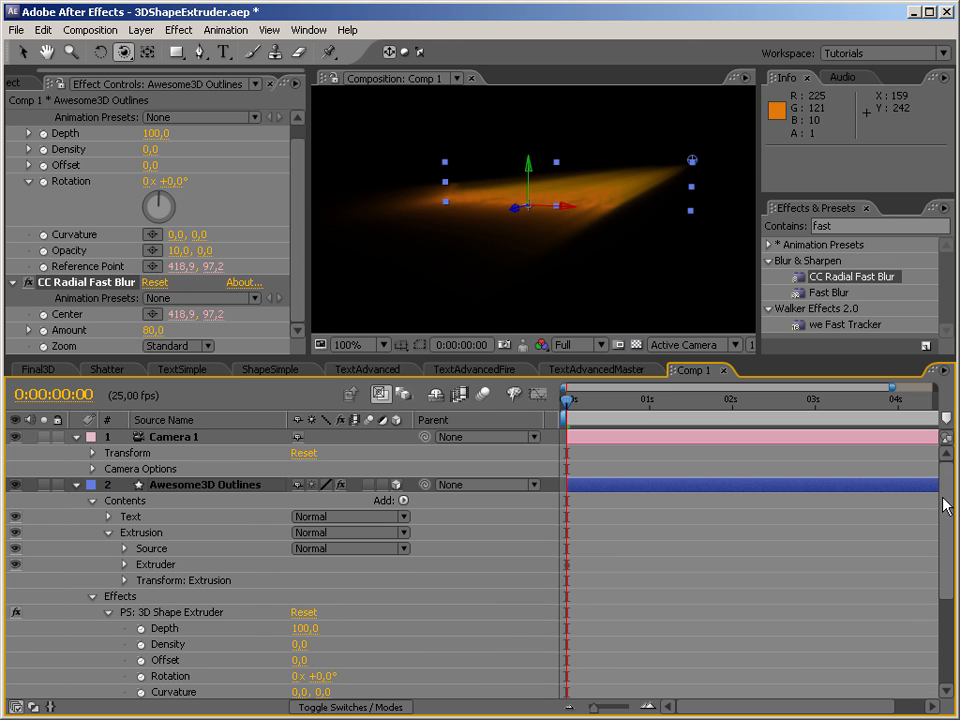
pyautogui.click(93, 598)
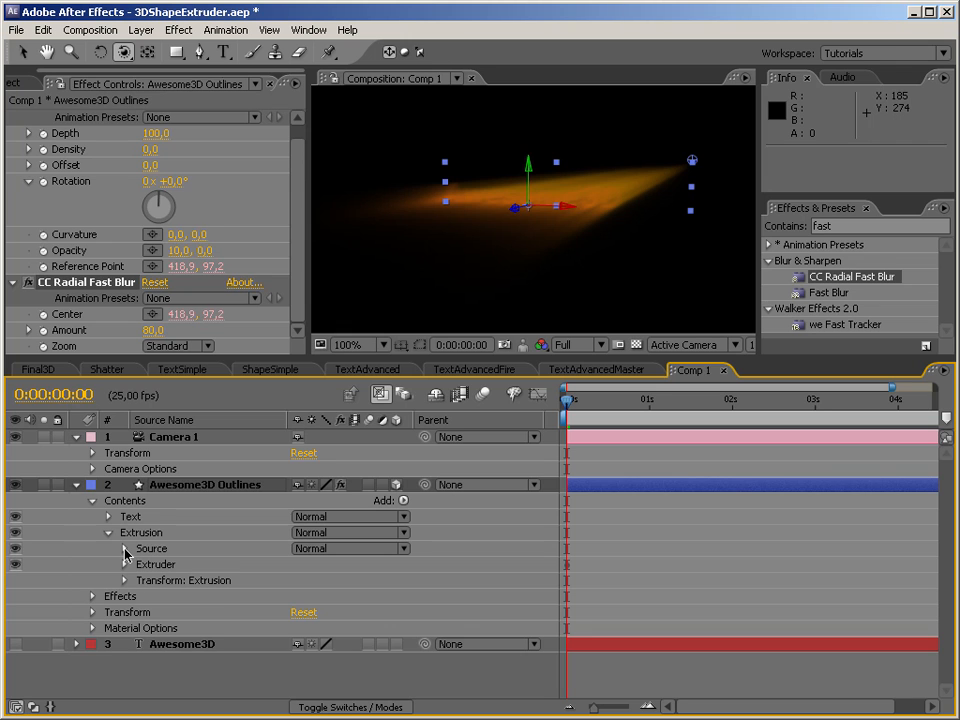
# Place the Awesome3D text layer above Awesome3D Outlines as a visible 3D layer, and orbit Camera 1 to view the light rays vertically.
pyautogui.click(185, 645)
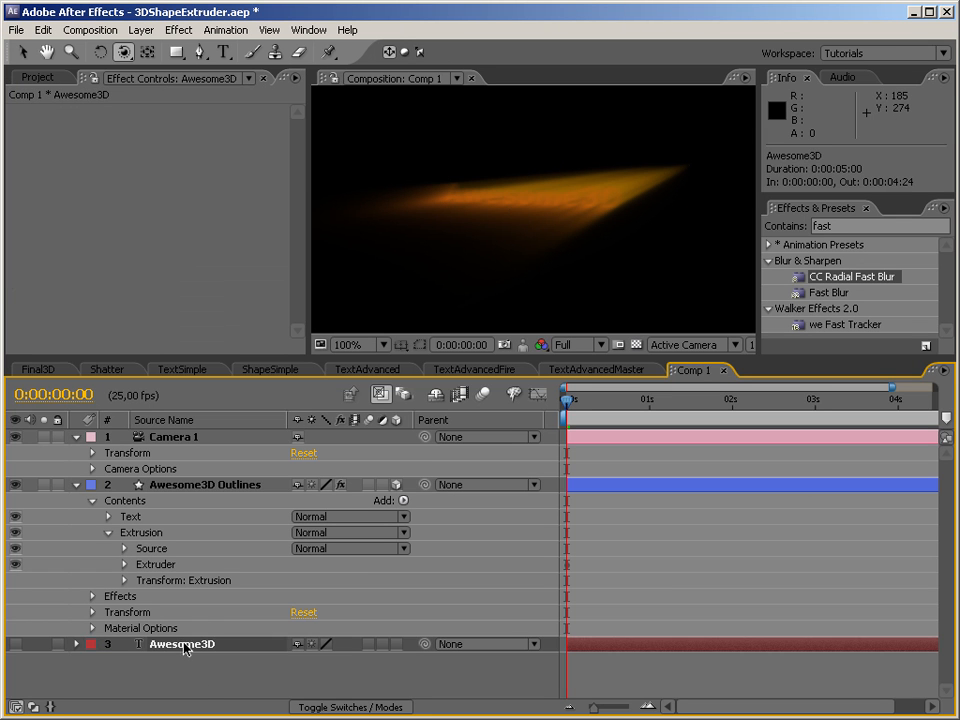
pyautogui.moveTo(180, 645); pyautogui.dragTo(178, 486)
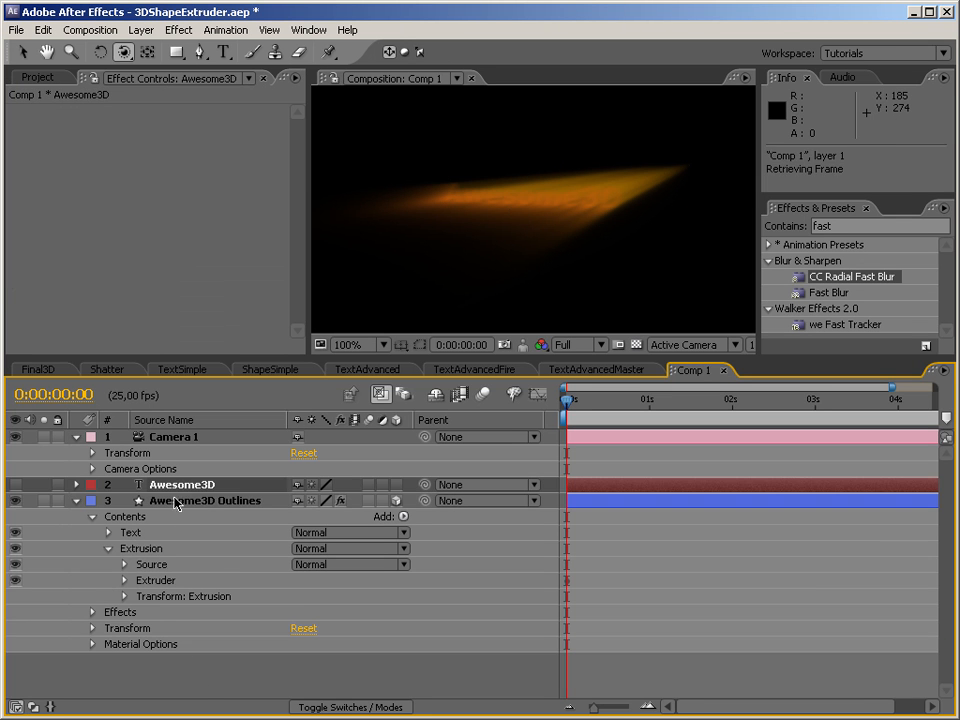
pyautogui.click(15, 485)
pyautogui.click(396, 485)
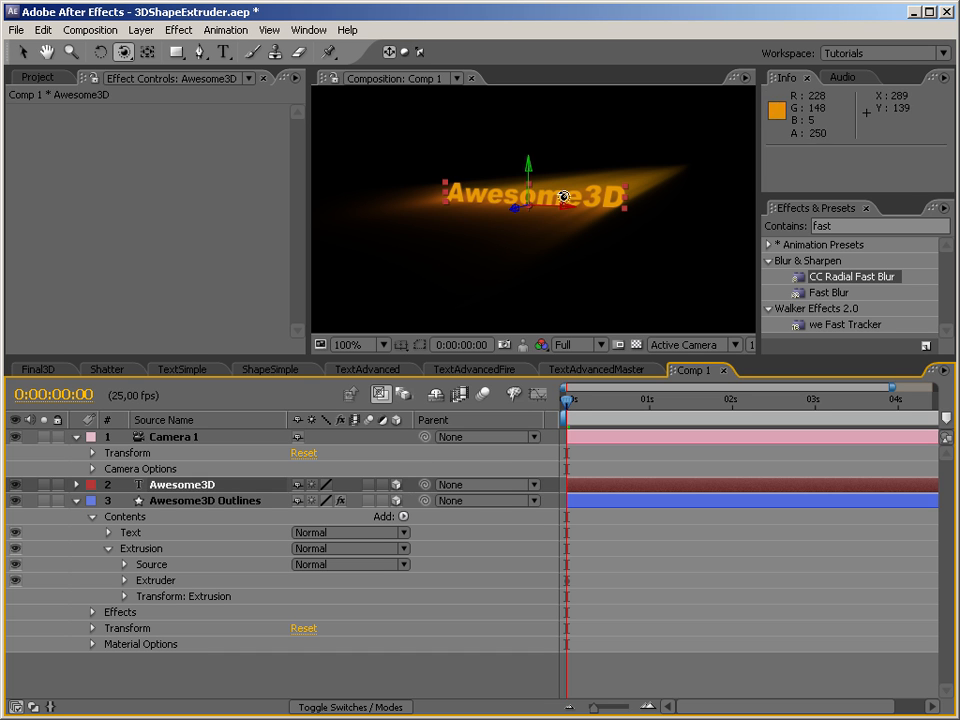
pyautogui.moveTo(589, 289); pyautogui.dragTo(641, 186)
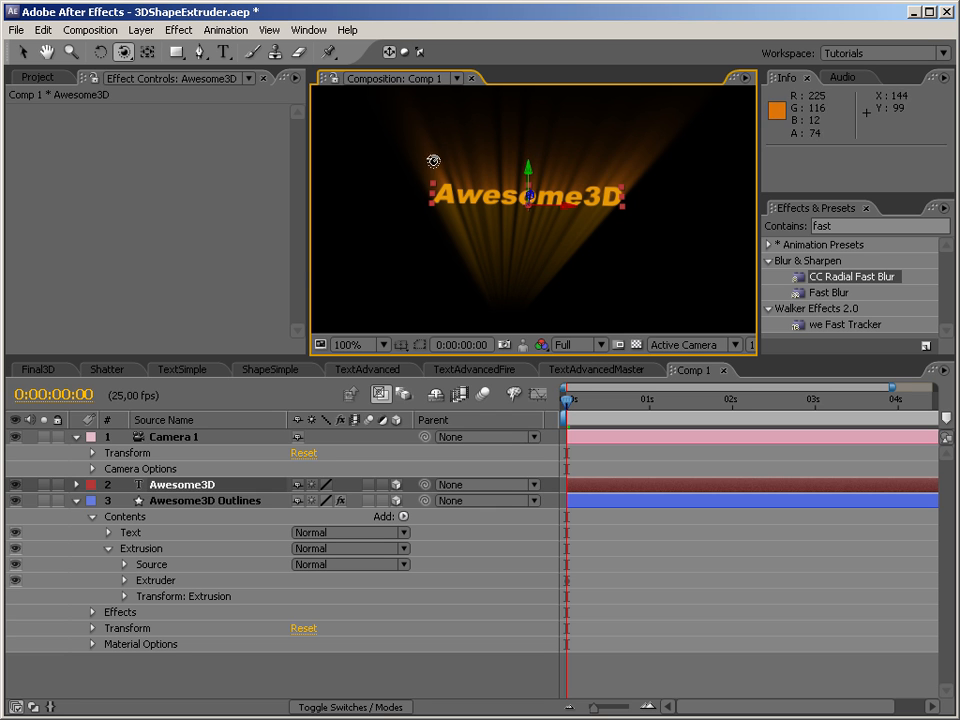
# Temporarily disable CC Radial Fast Blur and toggle the Awesome3D text layer's visibility to compare the extrusion without the blur.
pyautogui.click(134, 534)
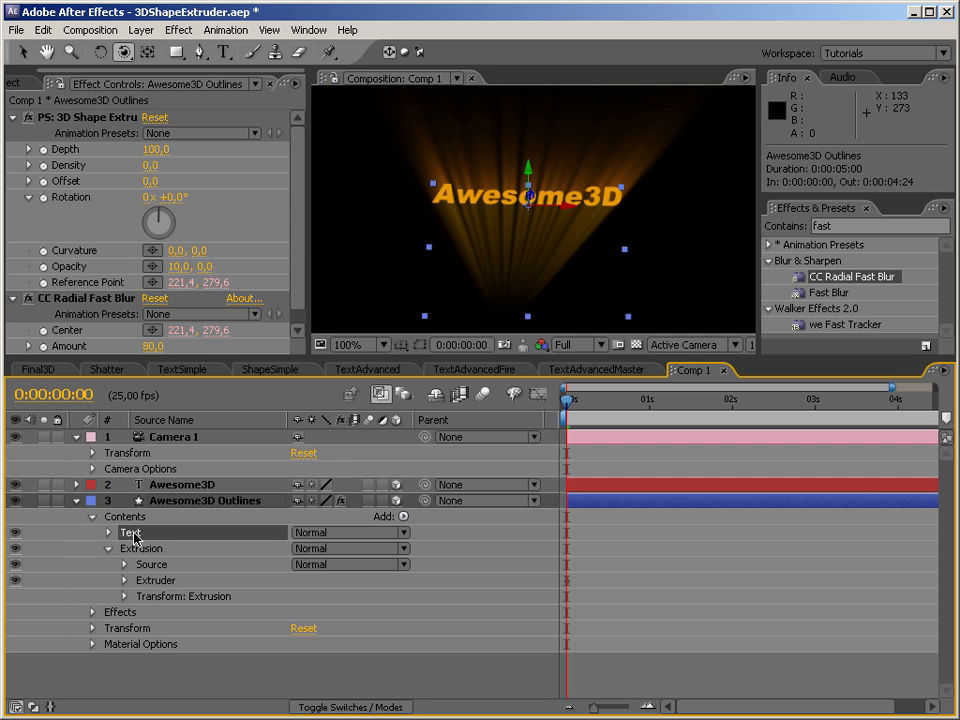
pyautogui.click(92, 613)
pyautogui.click(16, 627)
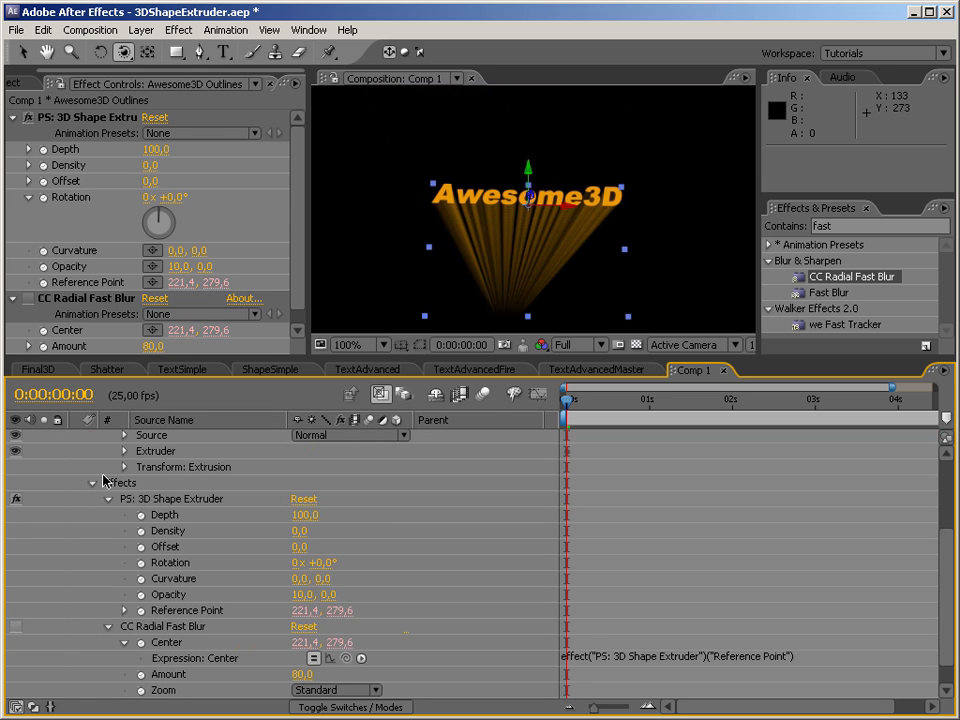
pyautogui.click(93, 484)
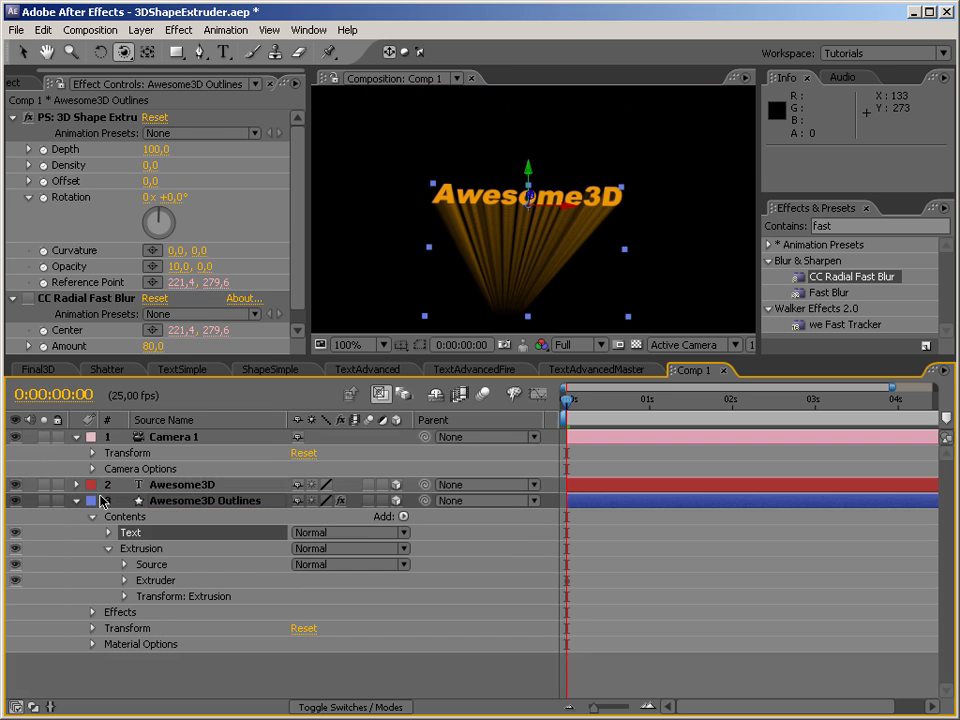
pyautogui.click(15, 487)
pyautogui.click(27, 299)
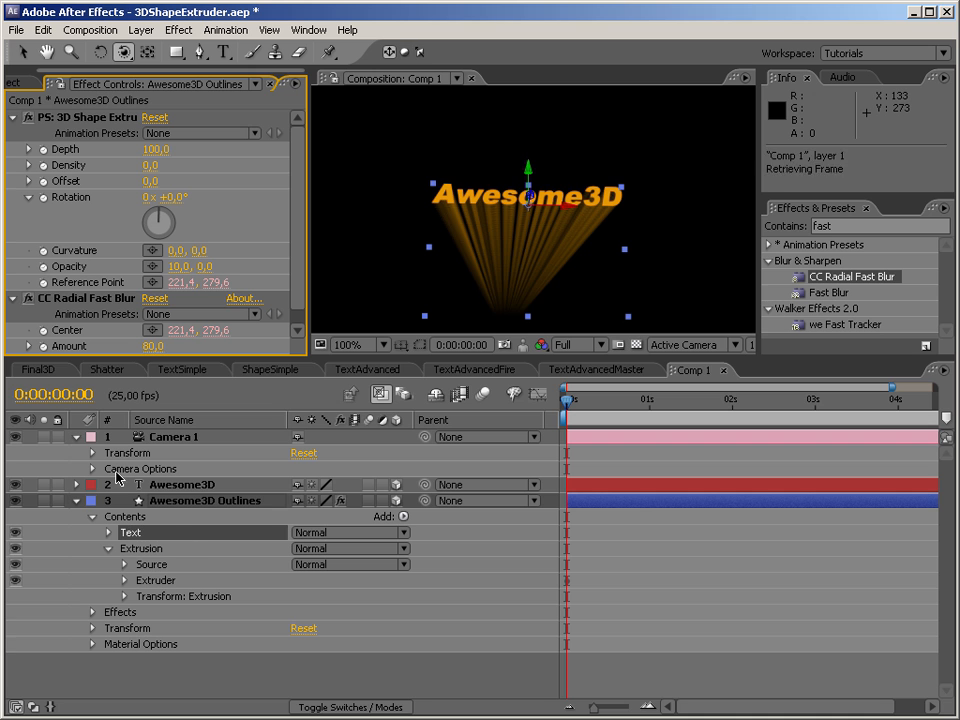
# Set the fill colour of the Text group in Awesome3D Outlines to green 0CE107 and deselect the layer.
pyautogui.click(137, 536)
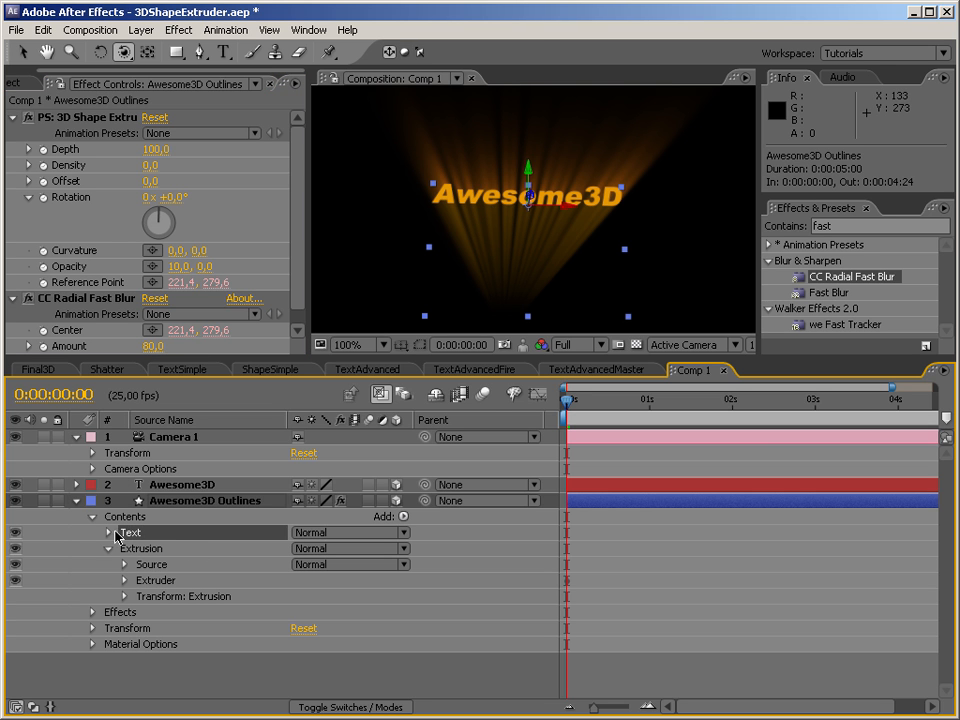
pyautogui.press('v')
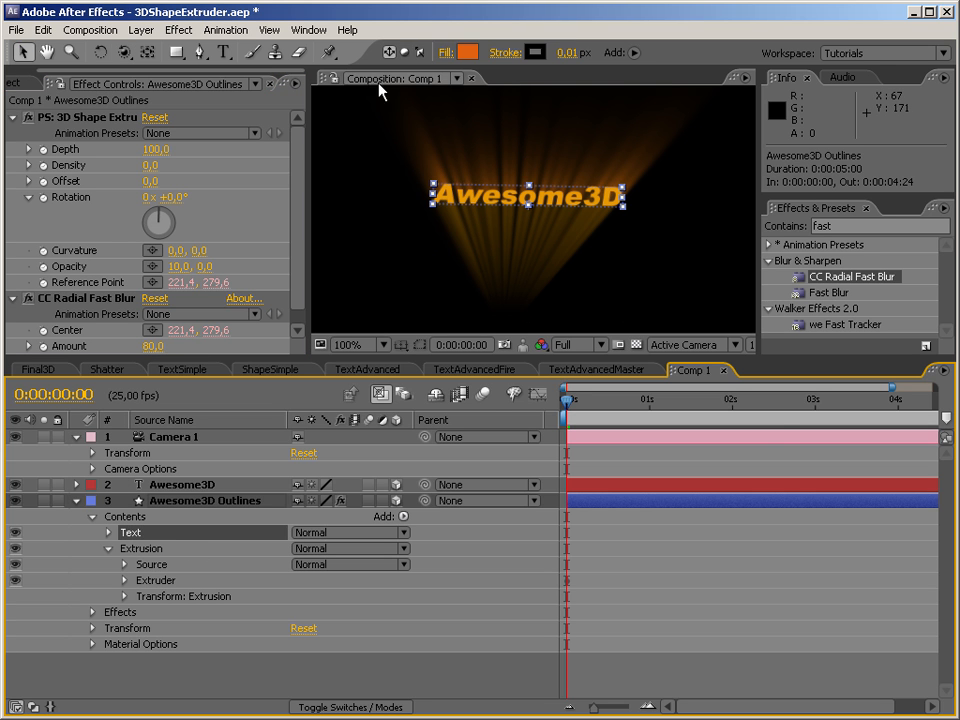
pyautogui.click(467, 52)
pyautogui.click(378, 430)
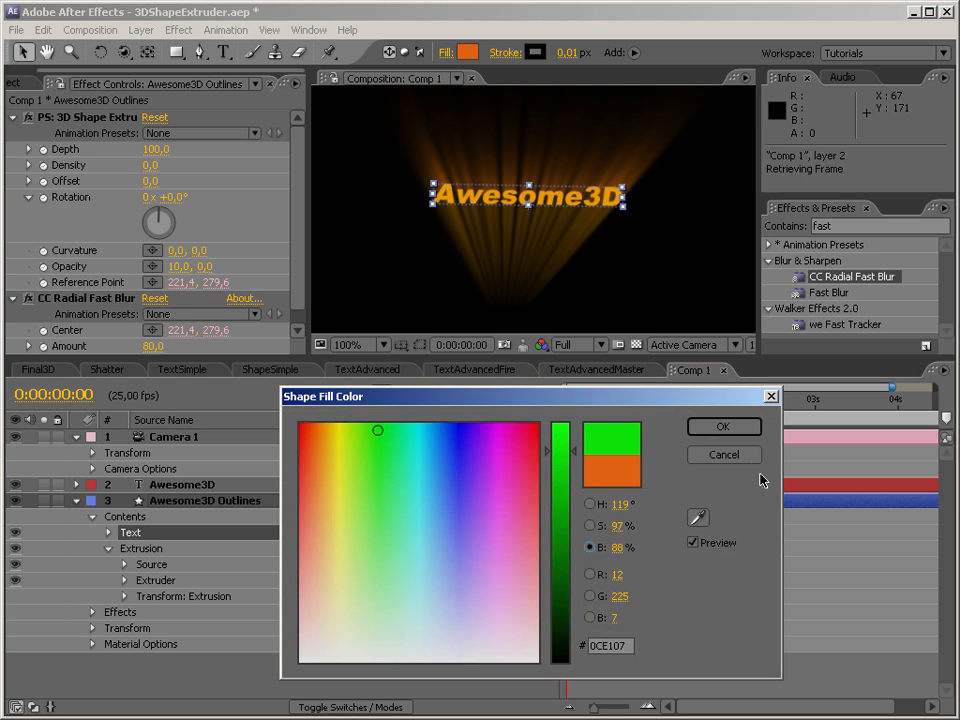
pyautogui.click(723, 427)
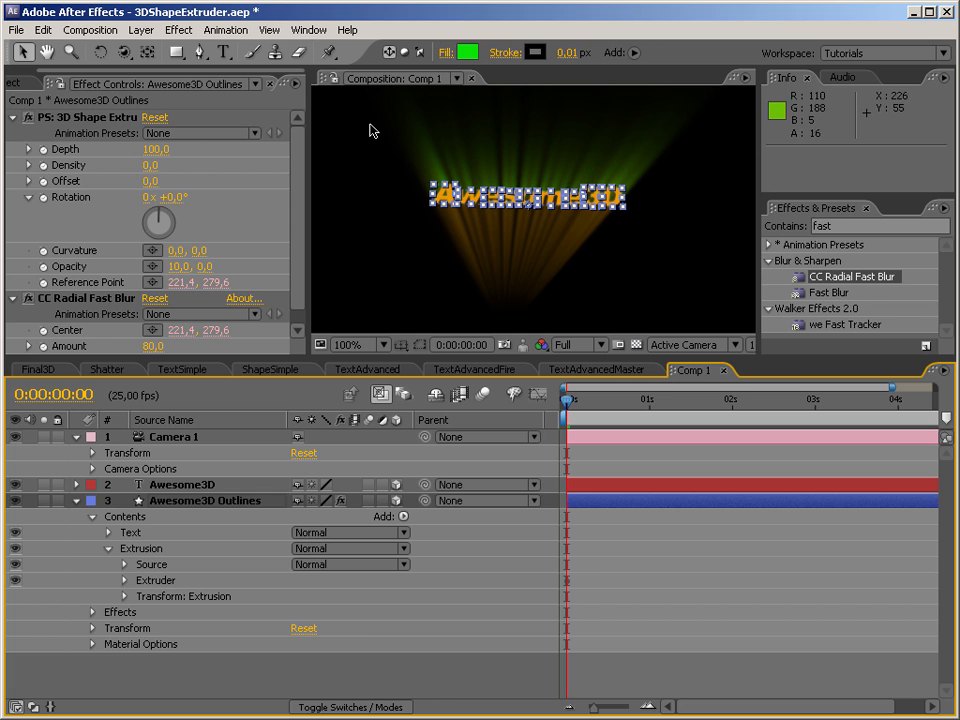
pyautogui.click(707, 238)
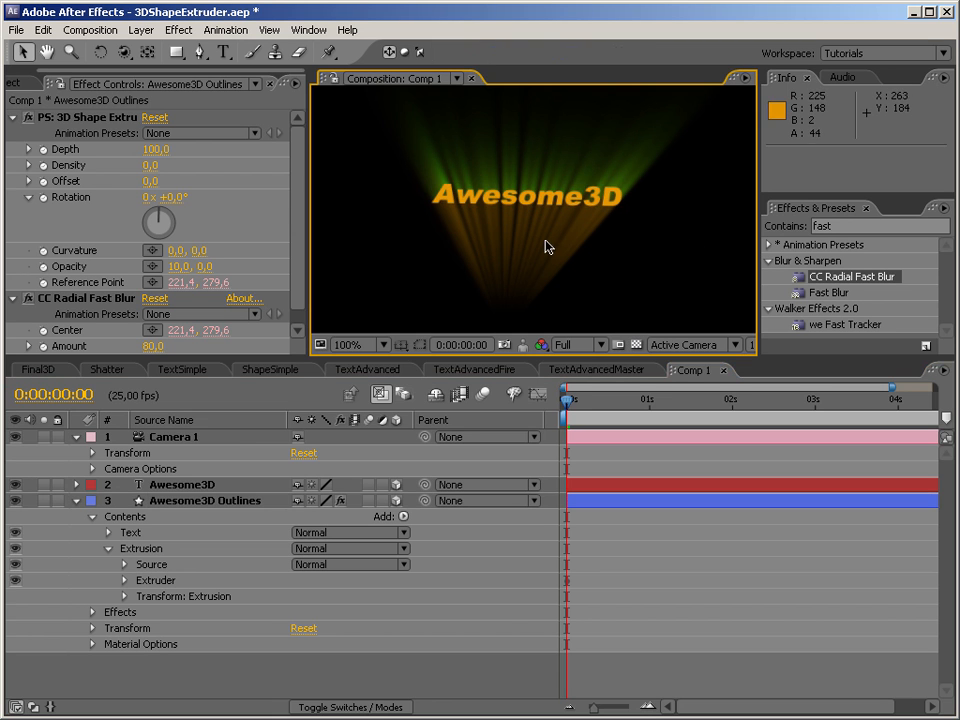
# Orbit Camera 1 to view the two-coloured light rays, and reset the camera's transform.
pyautogui.click(125, 53)
pyautogui.moveTo(537, 253); pyautogui.dragTo(536, 255)
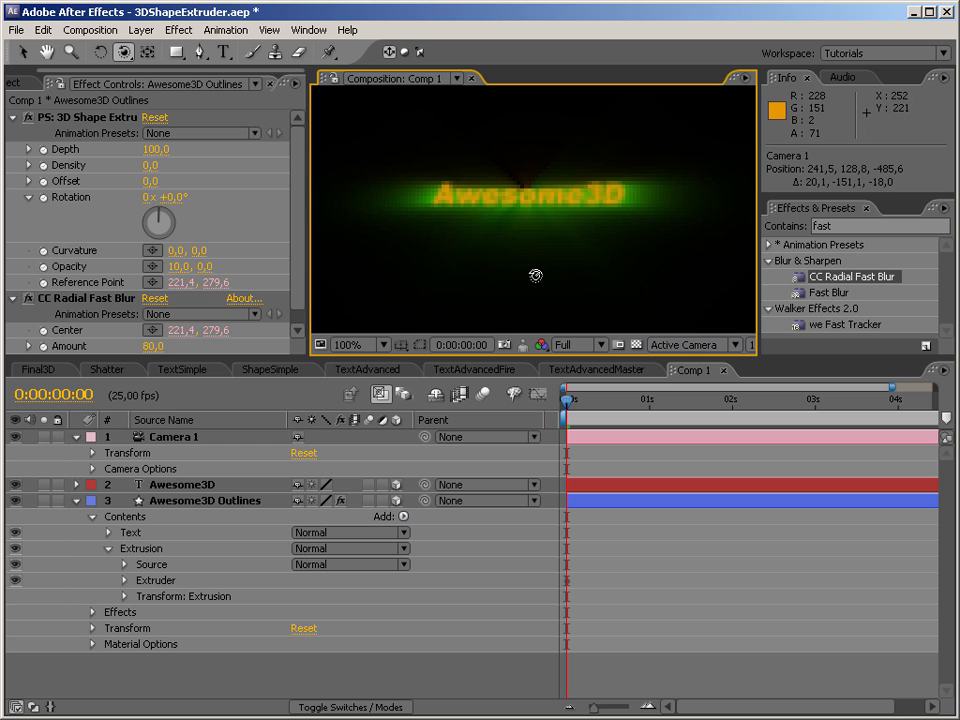
pyautogui.moveTo(534, 274); pyautogui.dragTo(443, 195)
pyautogui.click(590, 428)
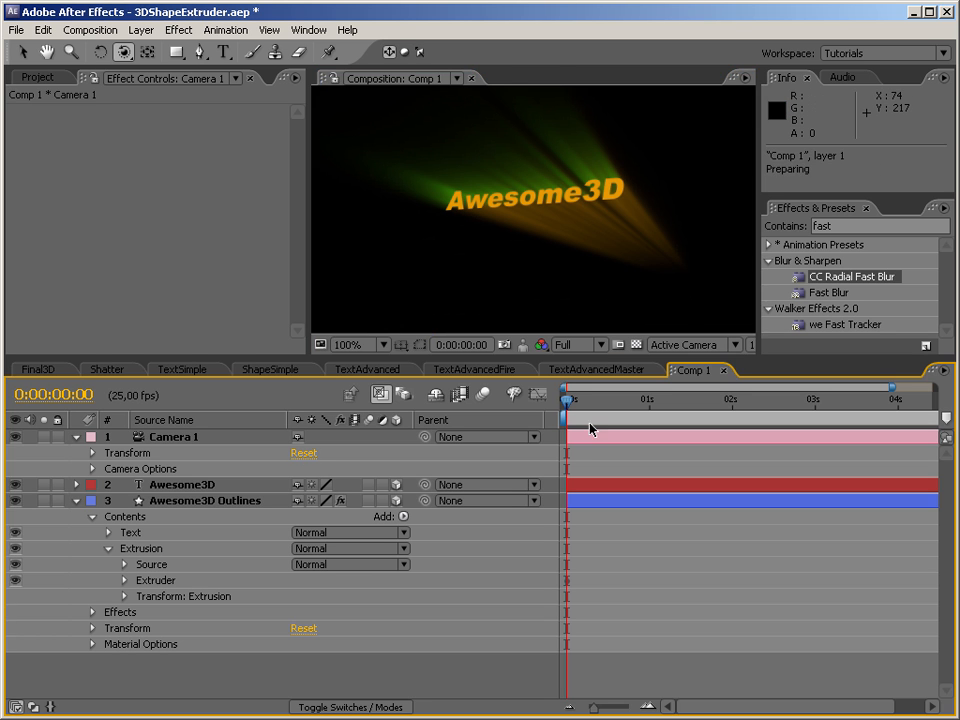
# Hide the Awesome3D text layer and disable CC Radial Fast Blur on the Awesome3D Outlines layer.
pyautogui.click(160, 487)
pyautogui.click(15, 485)
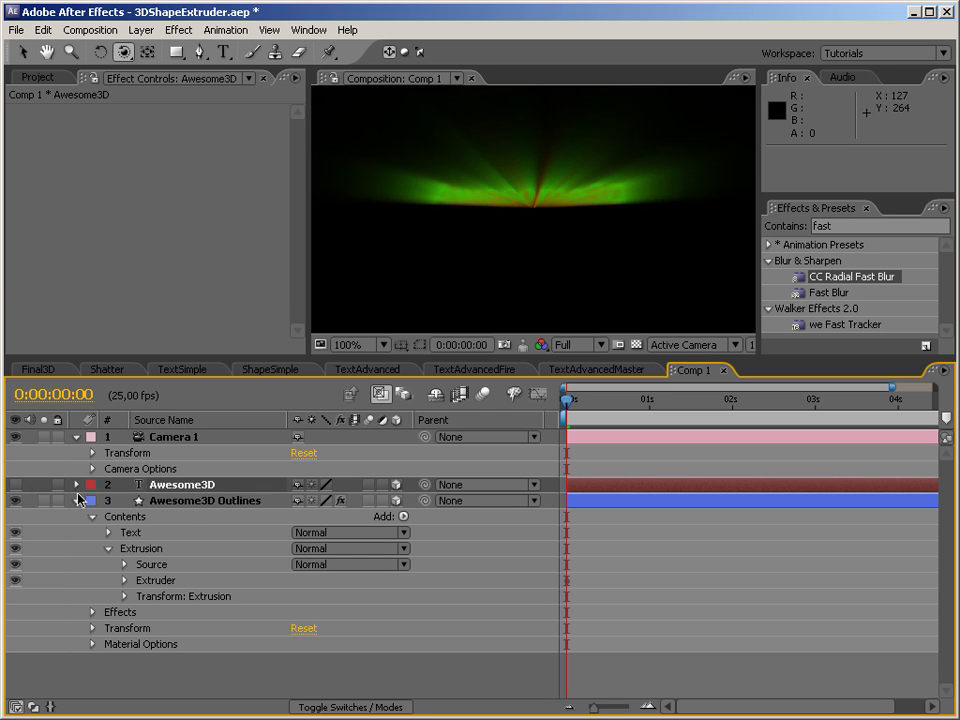
pyautogui.click(182, 502)
pyautogui.click(27, 299)
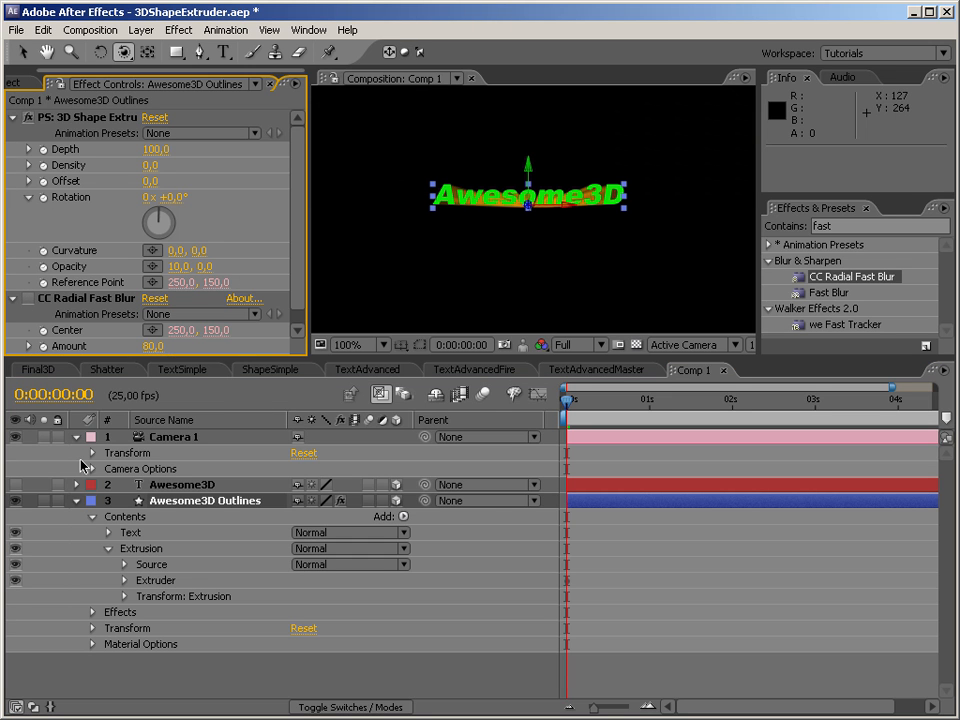
# Set the fill colour of the Text group in Awesome3D Outlines to orange-red E15204.
pyautogui.click(128, 533)
pyautogui.click(22, 52)
pyautogui.click(466, 52)
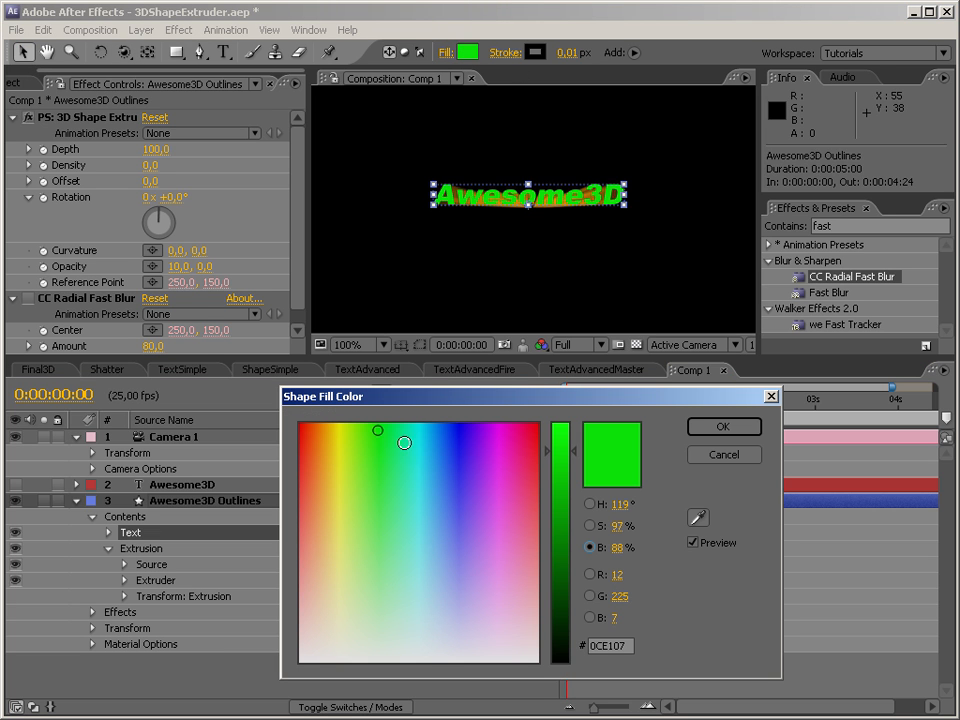
pyautogui.click(324, 434)
pyautogui.click(722, 428)
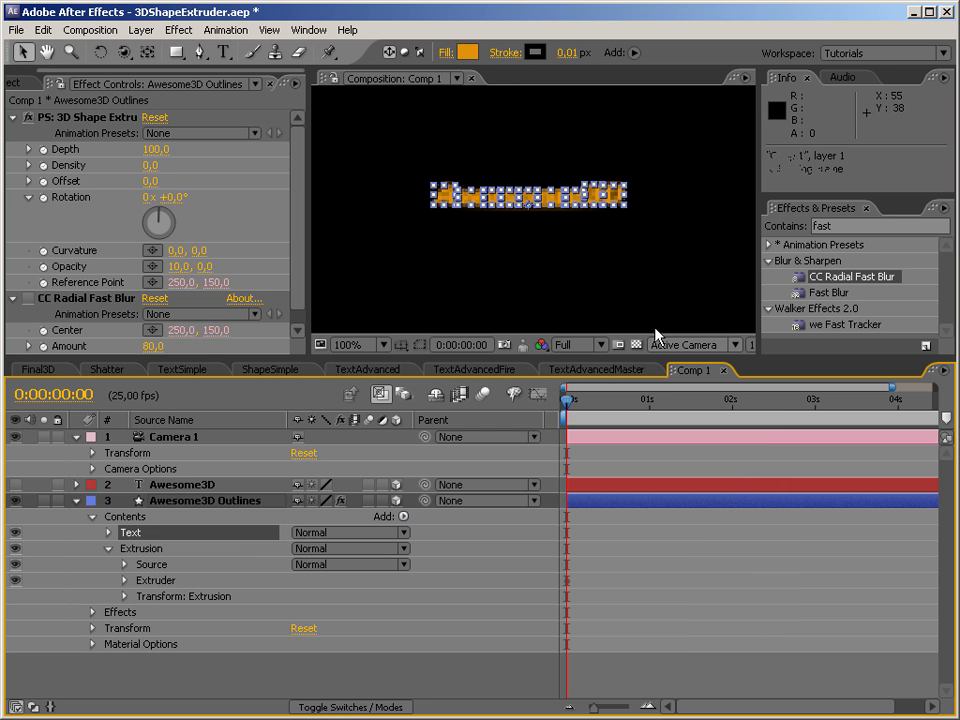
pyautogui.click(466, 52)
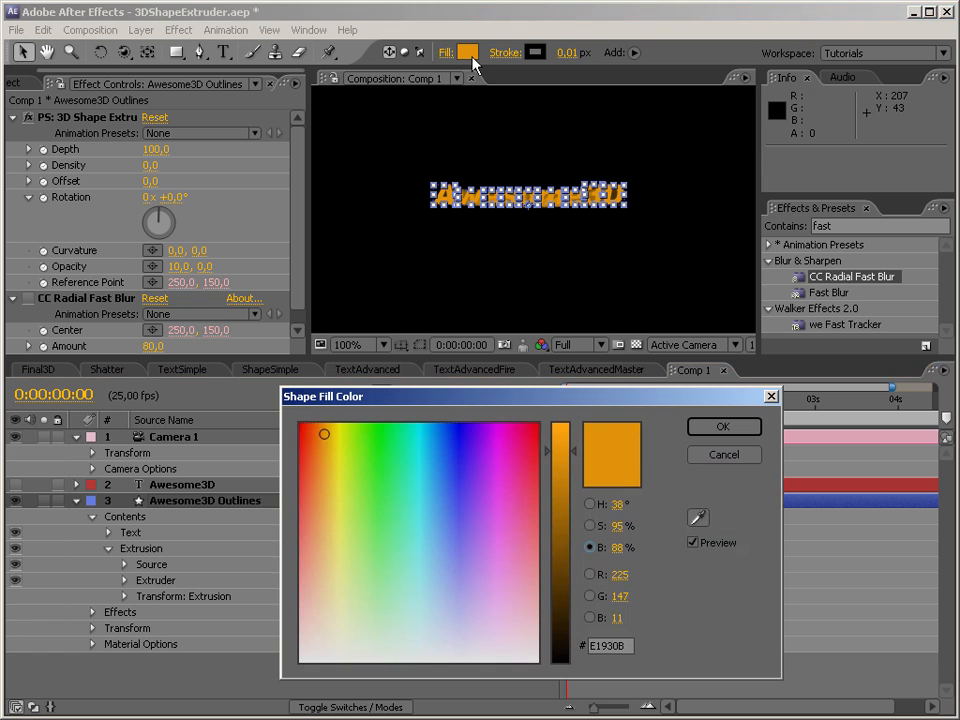
pyautogui.click(313, 428)
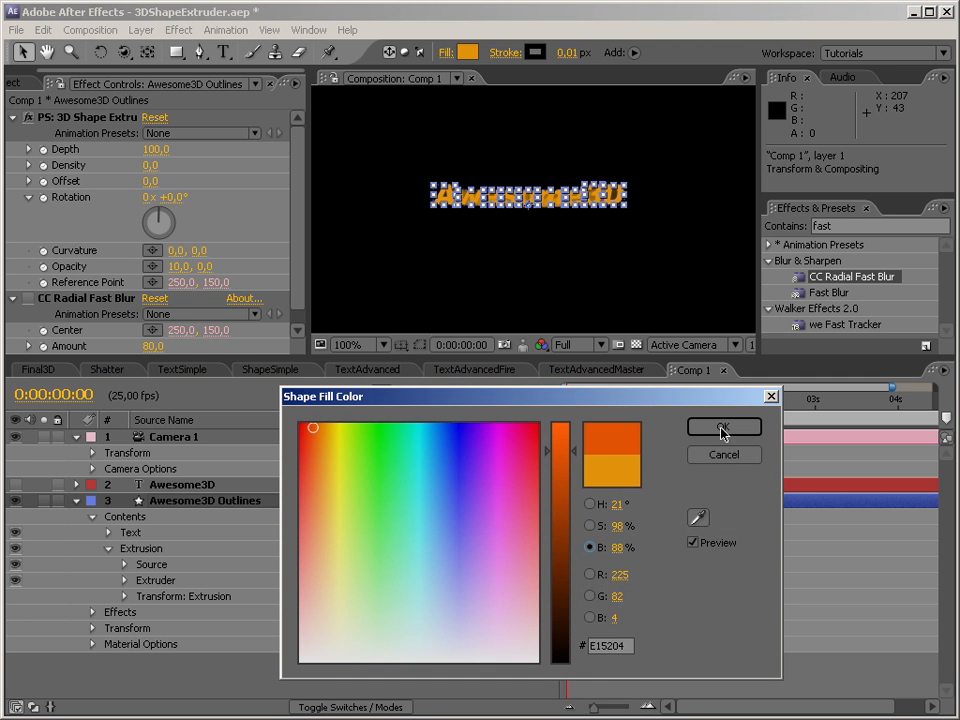
pyautogui.click(722, 427)
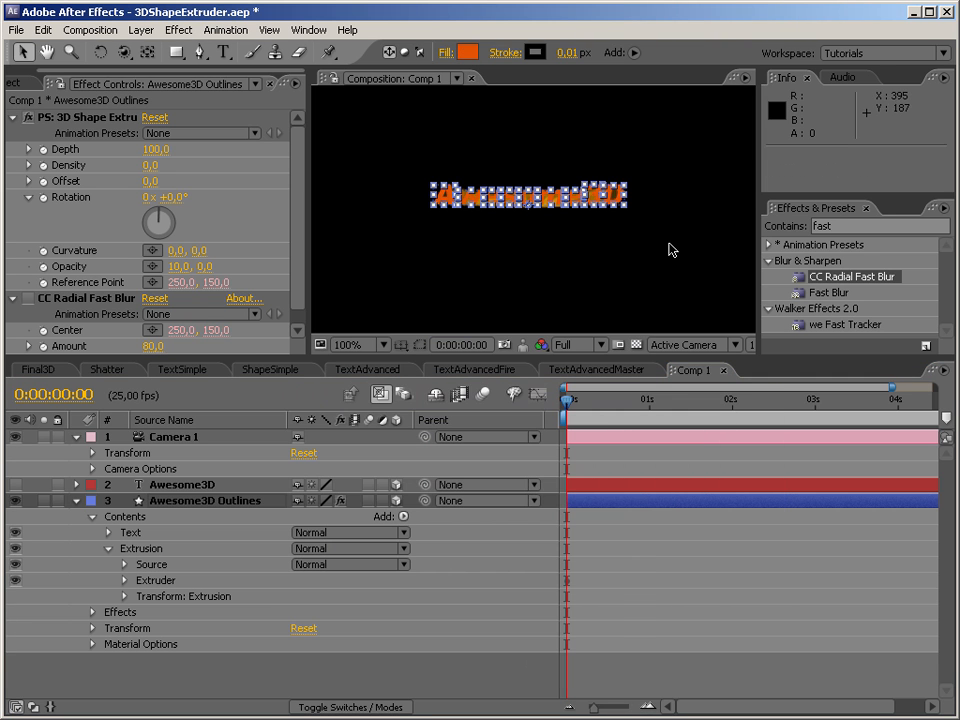
# Delete CC Radial Fast Blur from Awesome3D Outlines, collapse the layer's properties, and activate the Orbit Camera tool.
pyautogui.click(124, 298)
pyautogui.press('Delete')
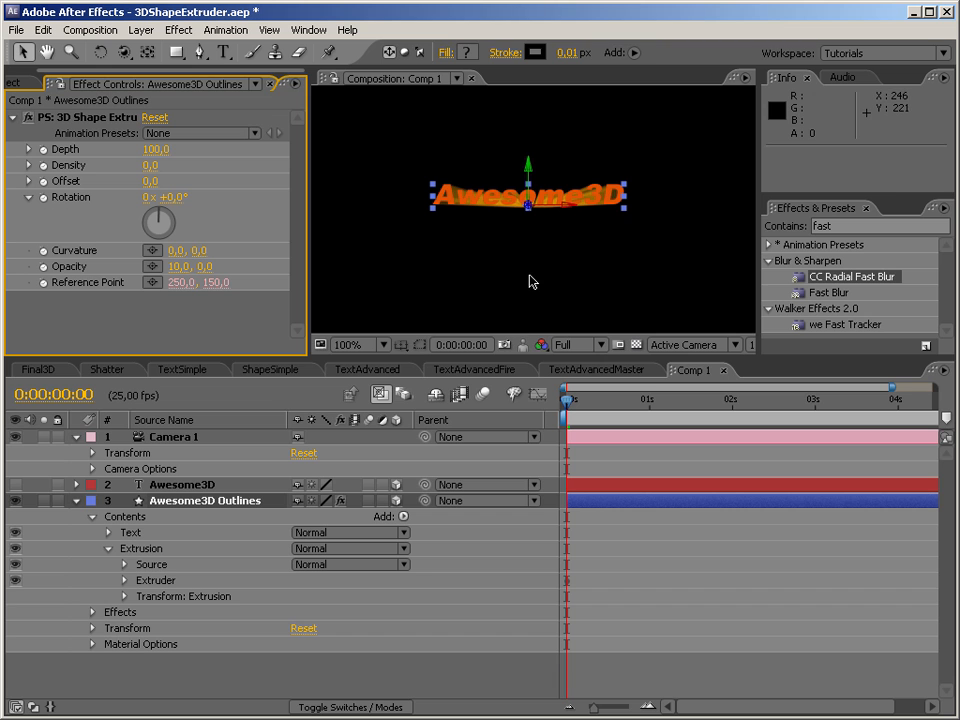
pyautogui.click(76, 500)
pyautogui.click(124, 53)
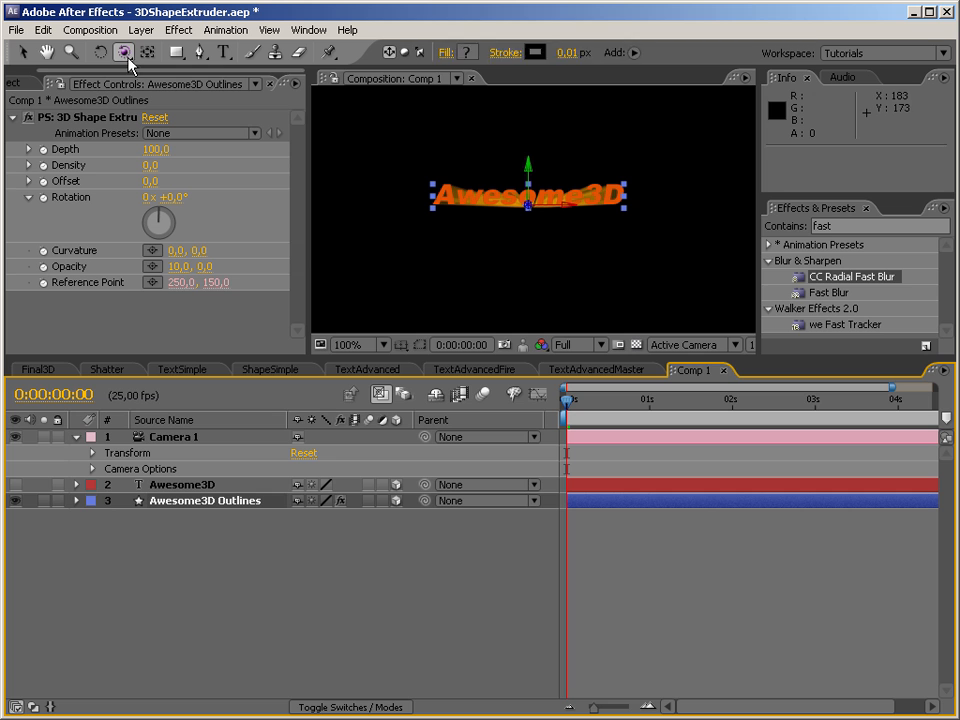
# Add a Round Corners operator to the contents of Awesome3D Outlines and set its radius to 50.
pyautogui.press('v')
pyautogui.click(74, 501)
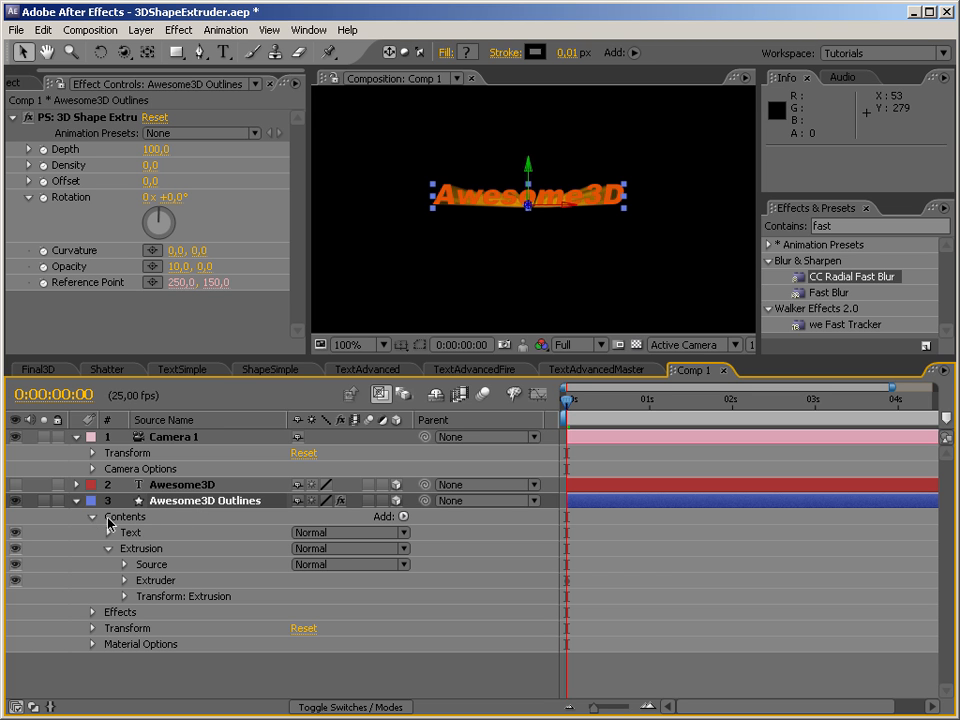
pyautogui.click(109, 549)
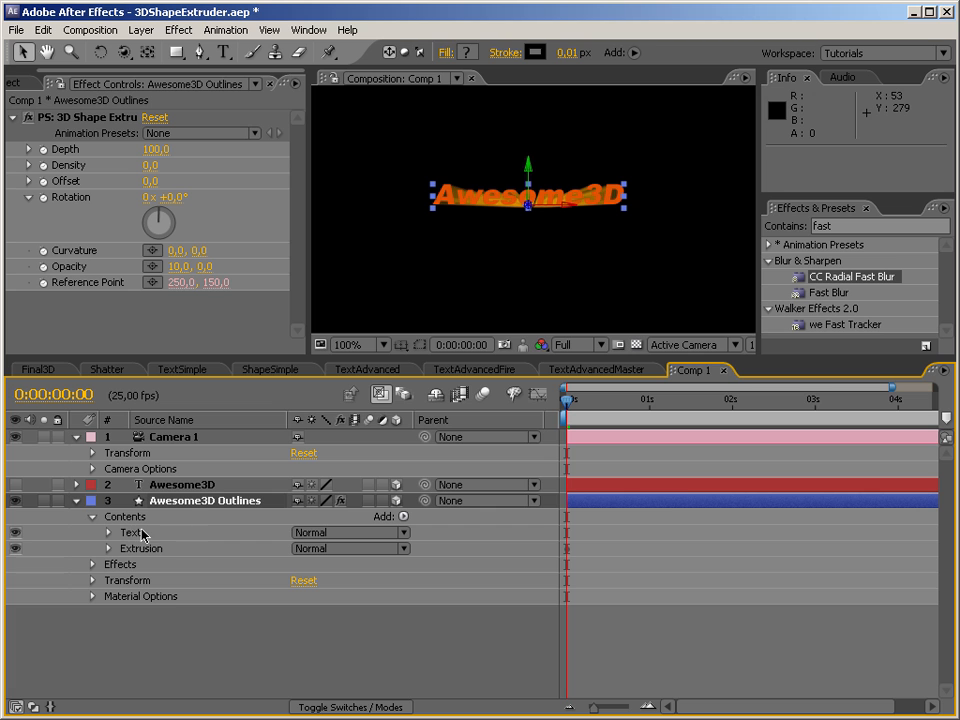
pyautogui.click(404, 517)
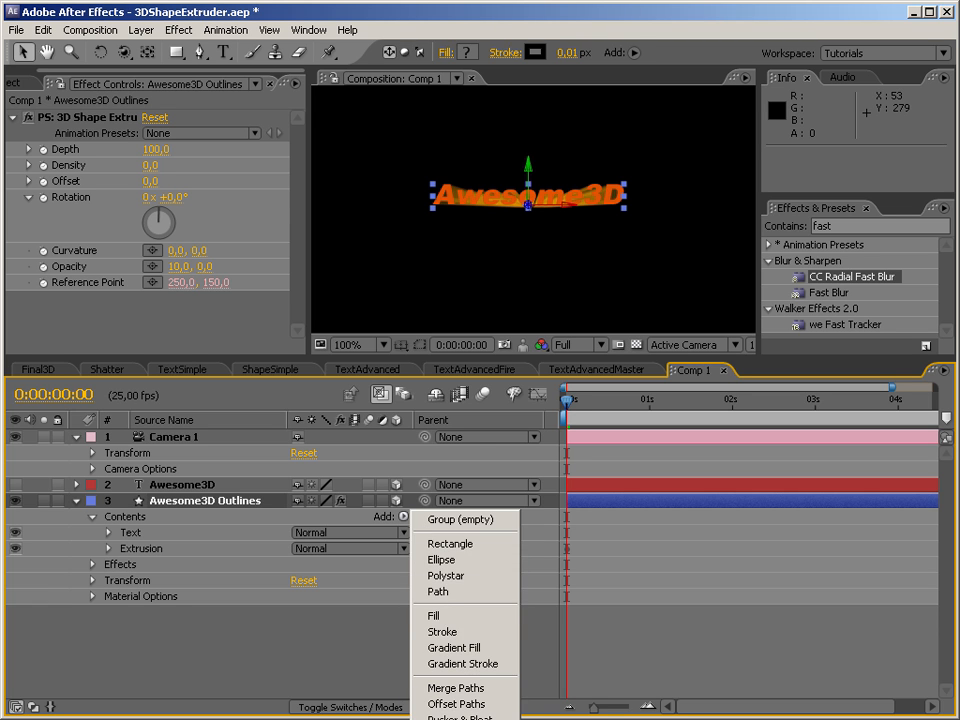
pyautogui.click(458, 719)
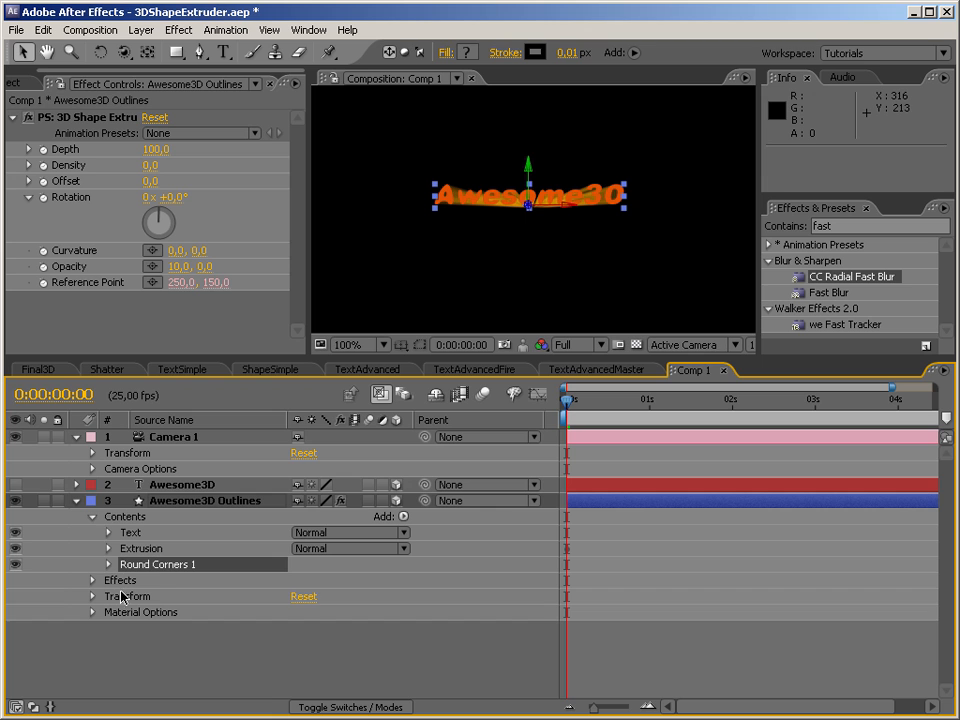
pyautogui.click(108, 566)
pyautogui.click(300, 580)
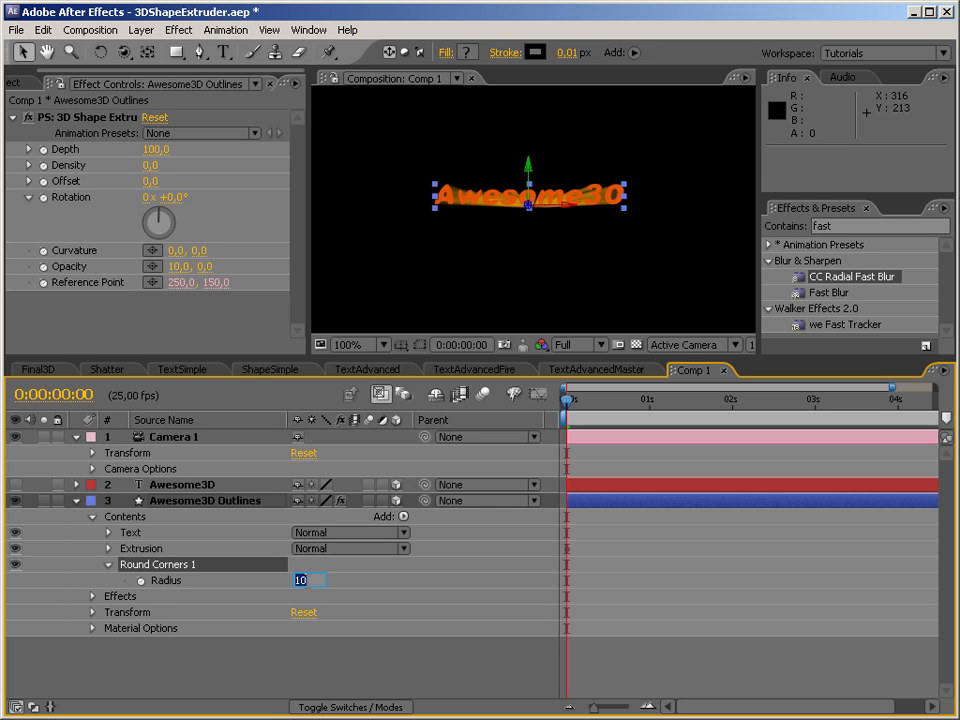
pyautogui.write('50')
pyautogui.press('Return')
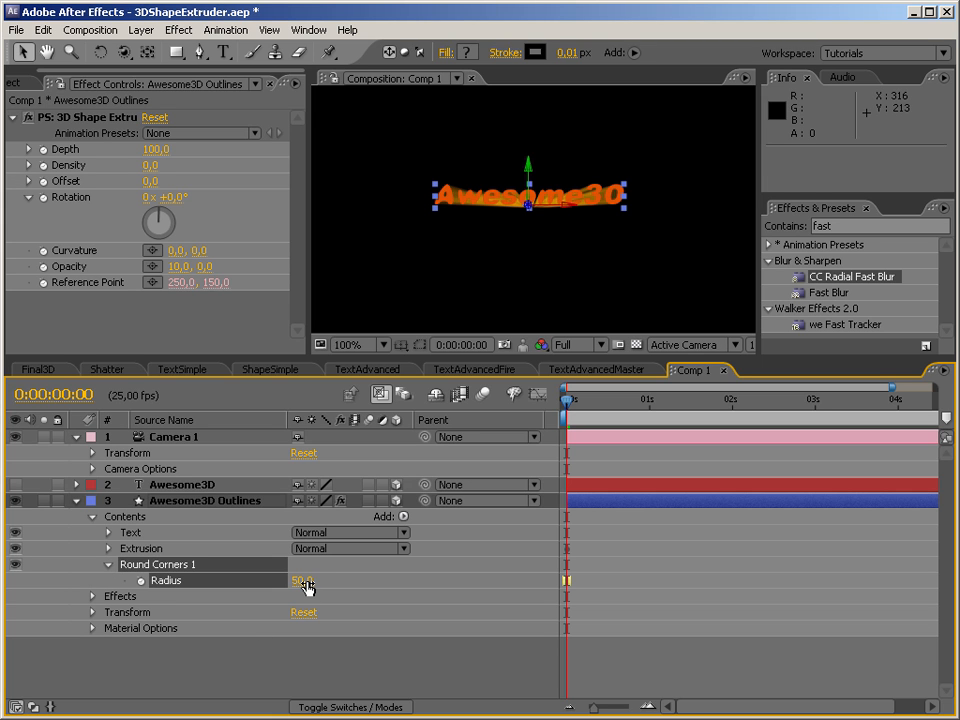
# Try the Round Corners radius at 0 and at 10, and orbit Camera 1 to view the rounded text.
pyautogui.click(302, 582)
pyautogui.write('0')
pyautogui.press('Return')
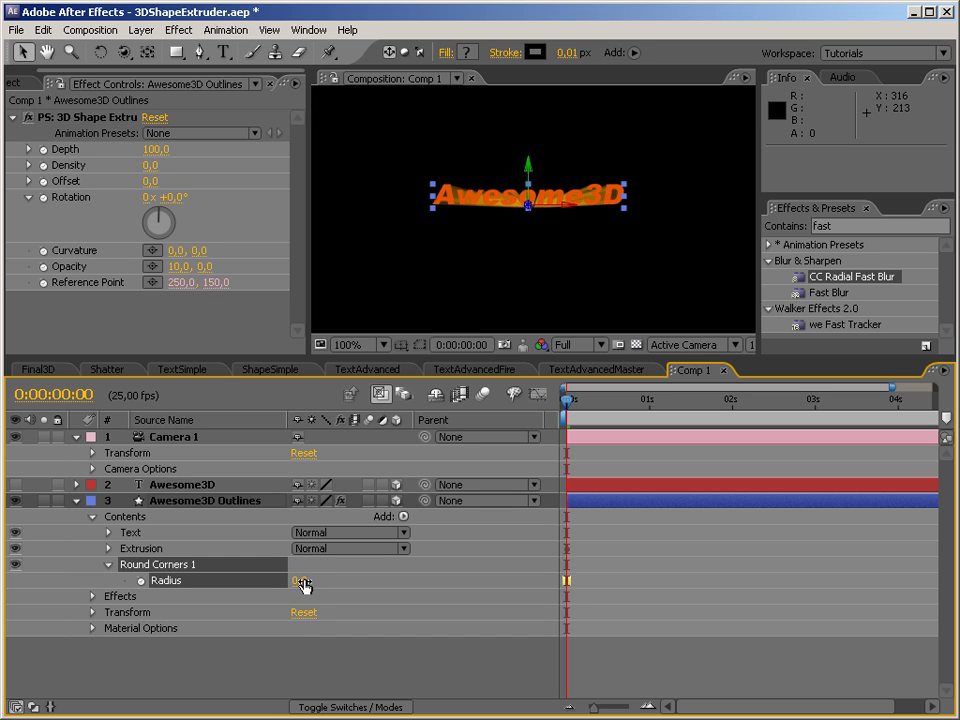
pyautogui.click(301, 583)
pyautogui.write('10')
pyautogui.press('Return')
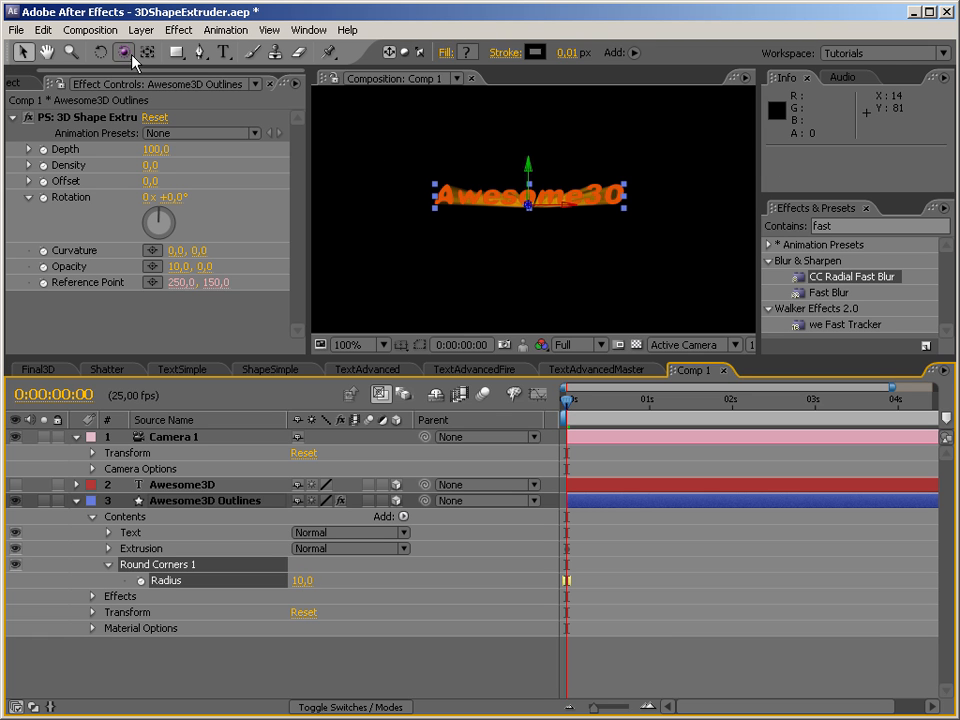
pyautogui.click(122, 52)
pyautogui.moveTo(508, 268); pyautogui.dragTo(544, 278)
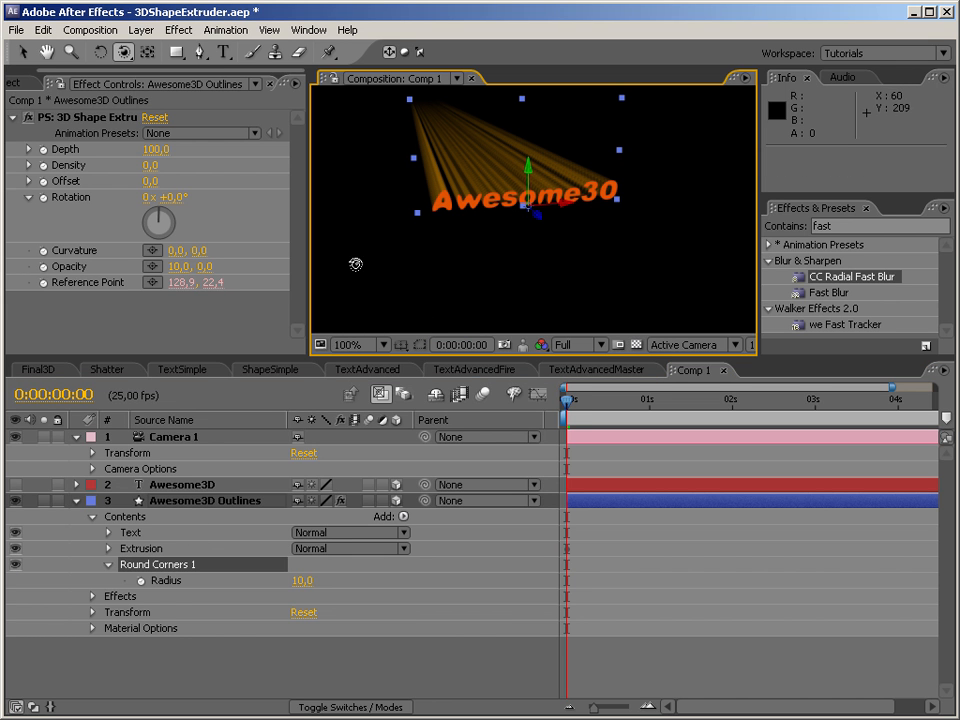
# Delete Round Corners 1 from Awesome3D Outlines and reset Camera 1's transform.
pyautogui.click(171, 572)
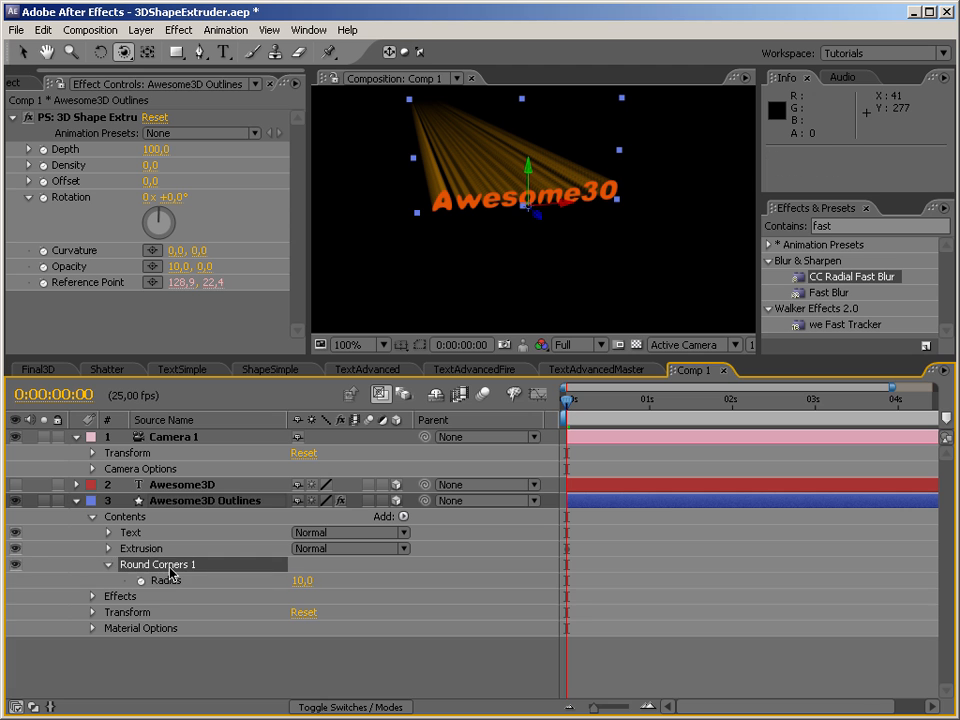
pyautogui.press('Delete')
pyautogui.click(302, 453)
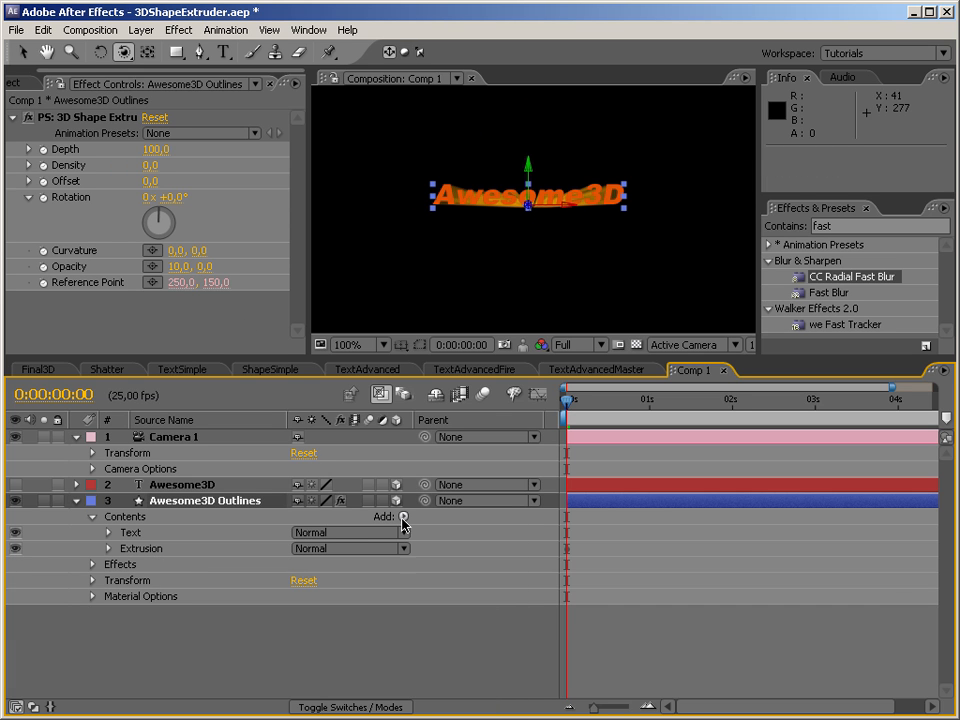
# Add a Twist operator with an angle of 50 to the contents of Awesome3D Outlines, and orbit the camera around the twisted text.
pyautogui.click(403, 517)
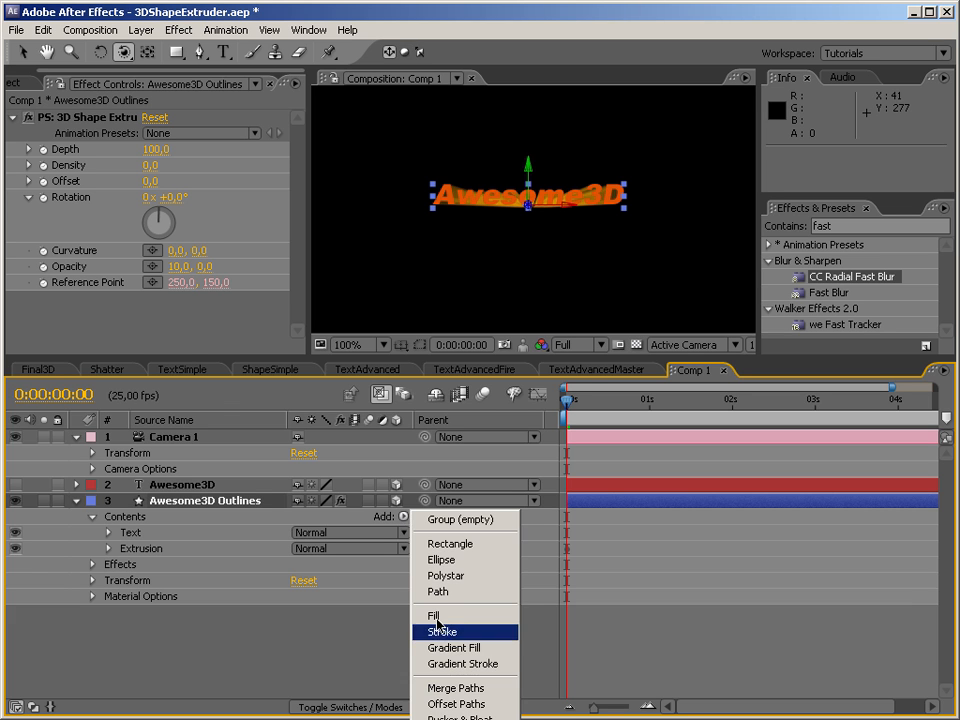
pyautogui.click(440, 719)
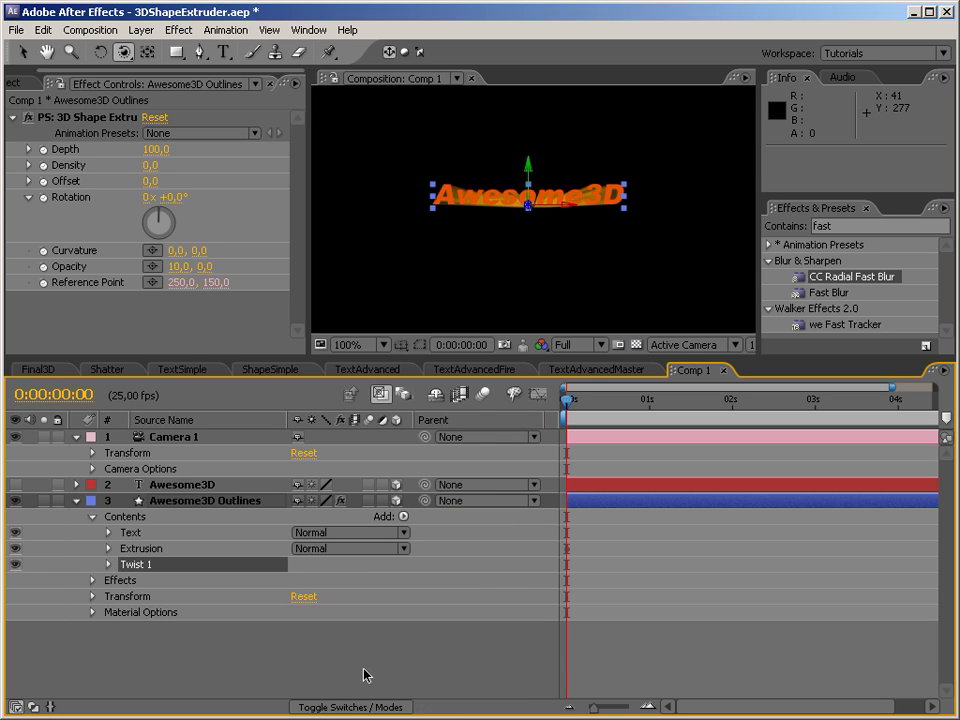
pyautogui.click(108, 564)
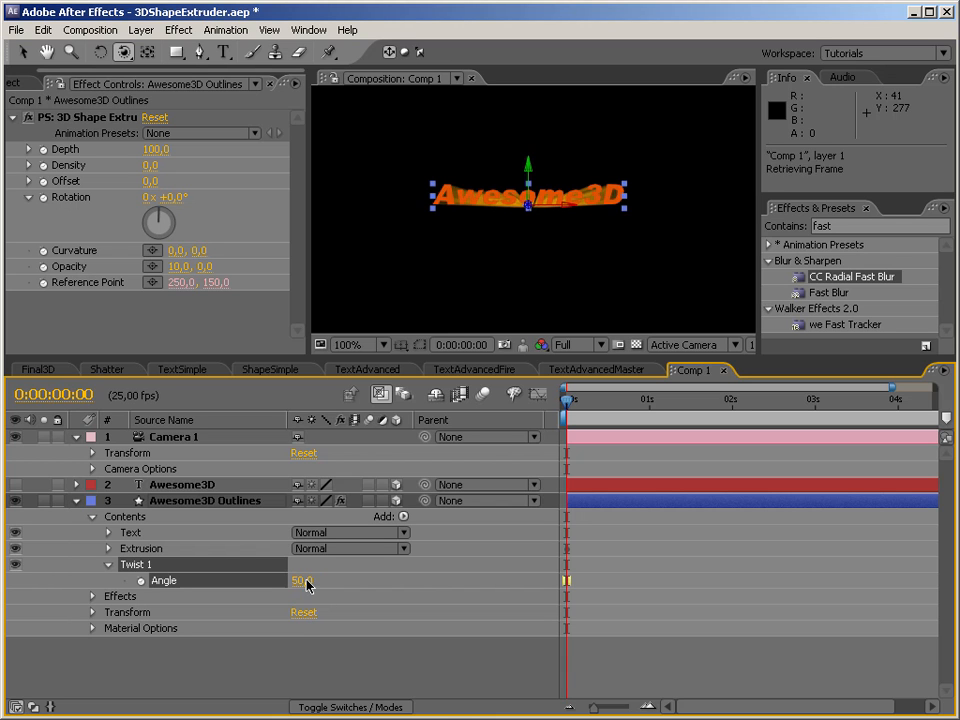
pyautogui.press('Return')
pyautogui.moveTo(462, 229); pyautogui.dragTo(514, 308)
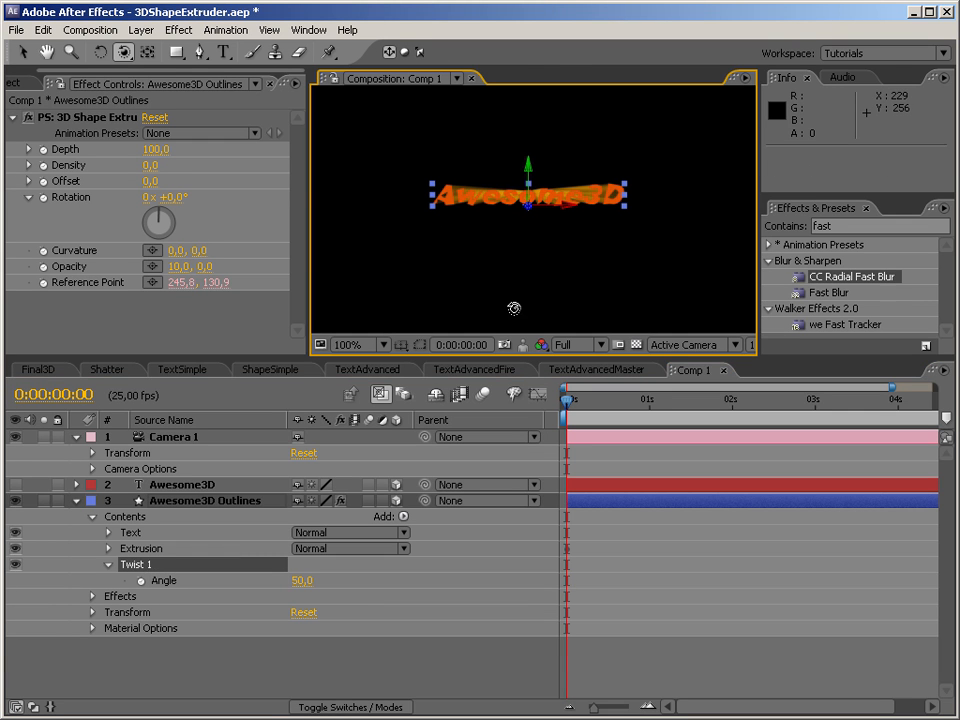
pyautogui.moveTo(485, 255); pyautogui.dragTo(505, 284)
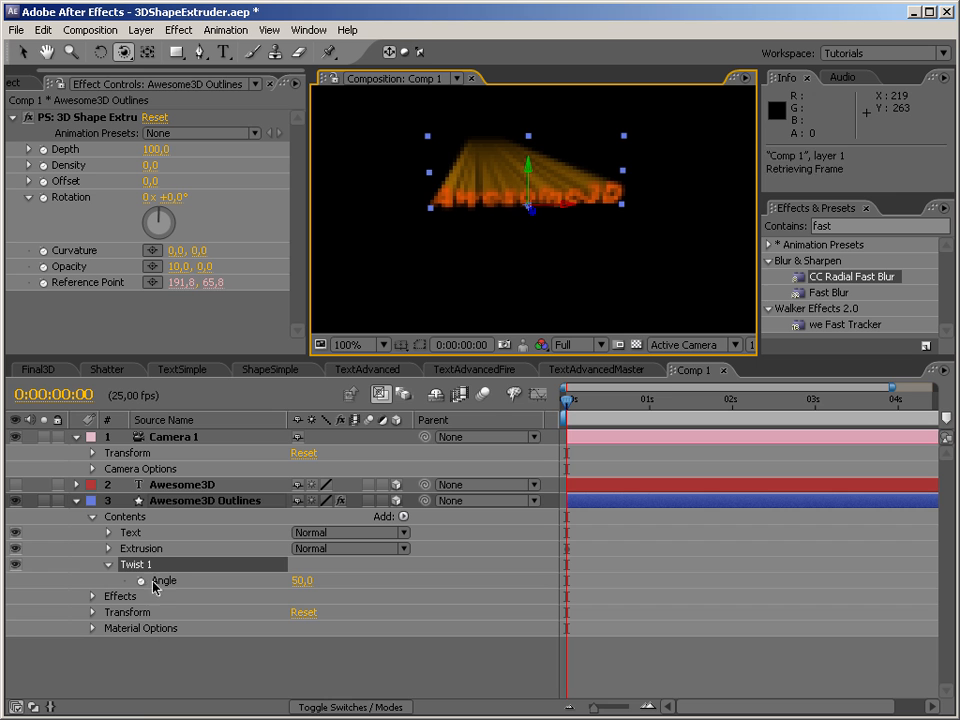
# Delete Twist 1 from Awesome3D Outlines and reset Camera 1's transform.
pyautogui.press('Delete')
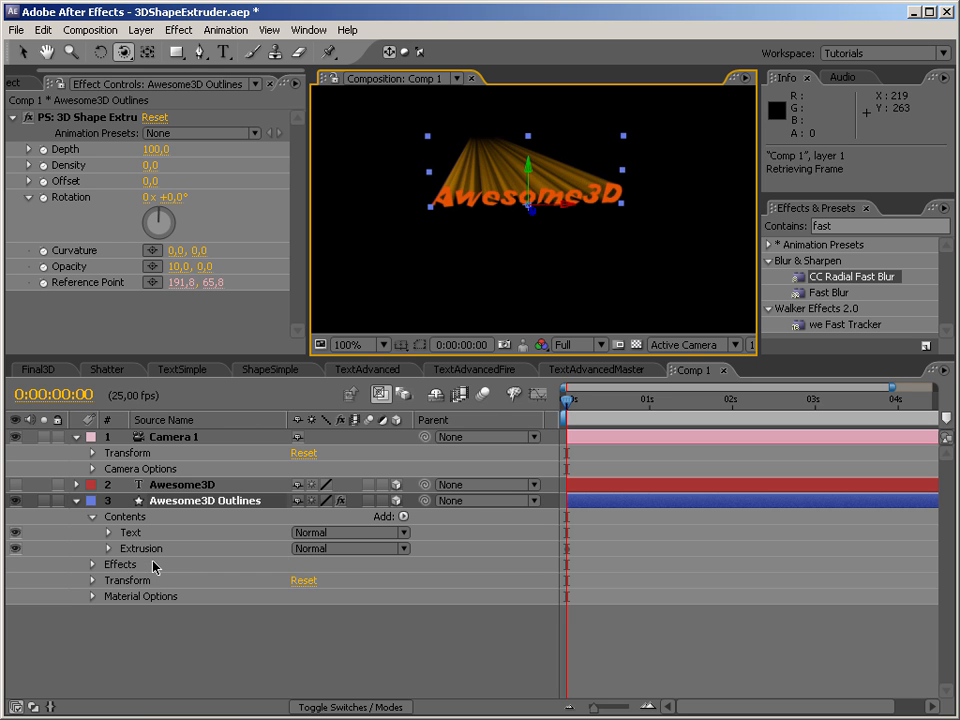
pyautogui.click(306, 455)
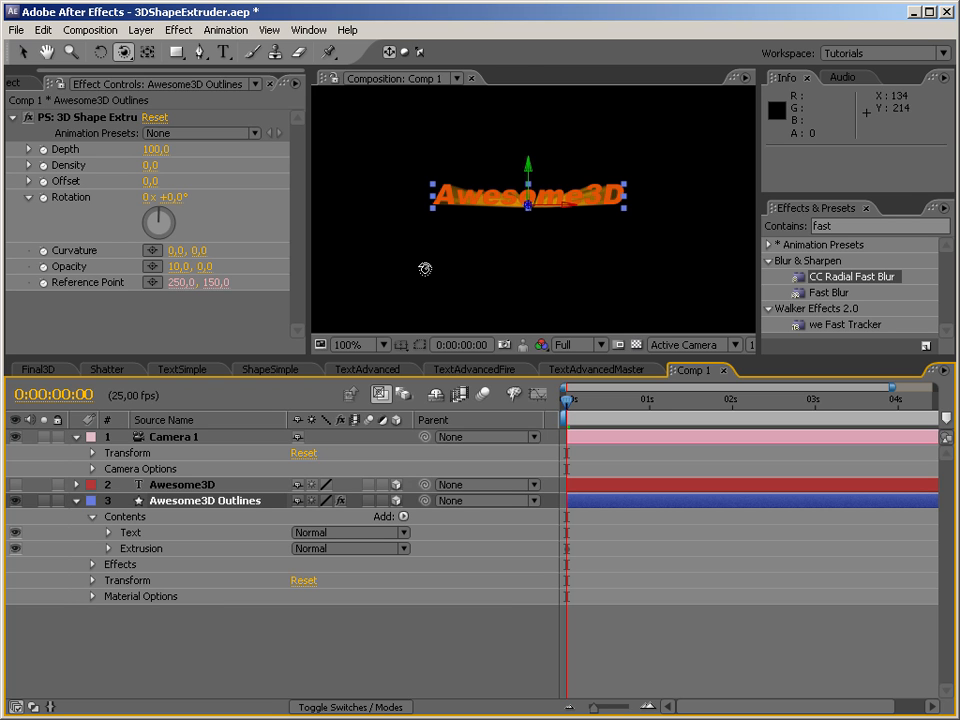
# Add a Repeater to the contents of Awesome3D Outlines and set its horizontal position to 0.
pyautogui.click(404, 517)
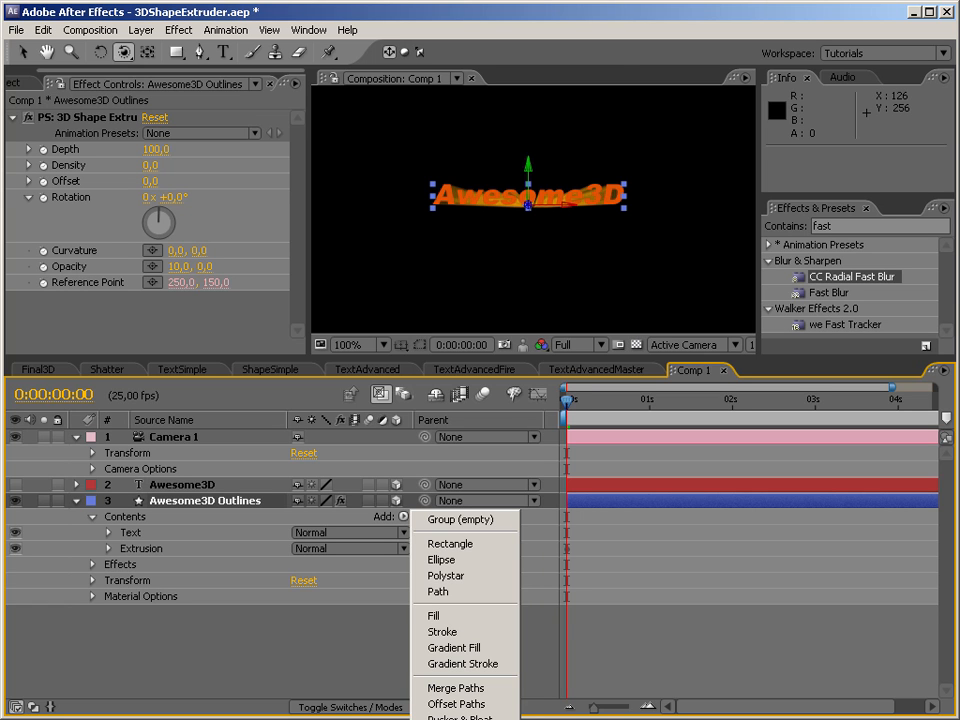
pyautogui.click(446, 719)
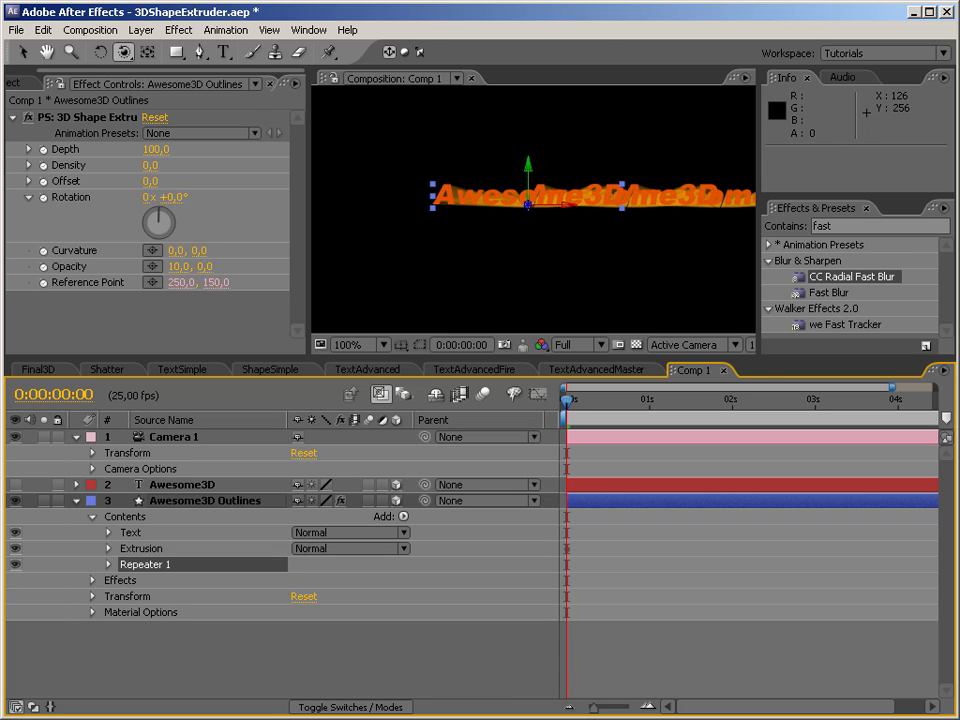
pyautogui.click(108, 564)
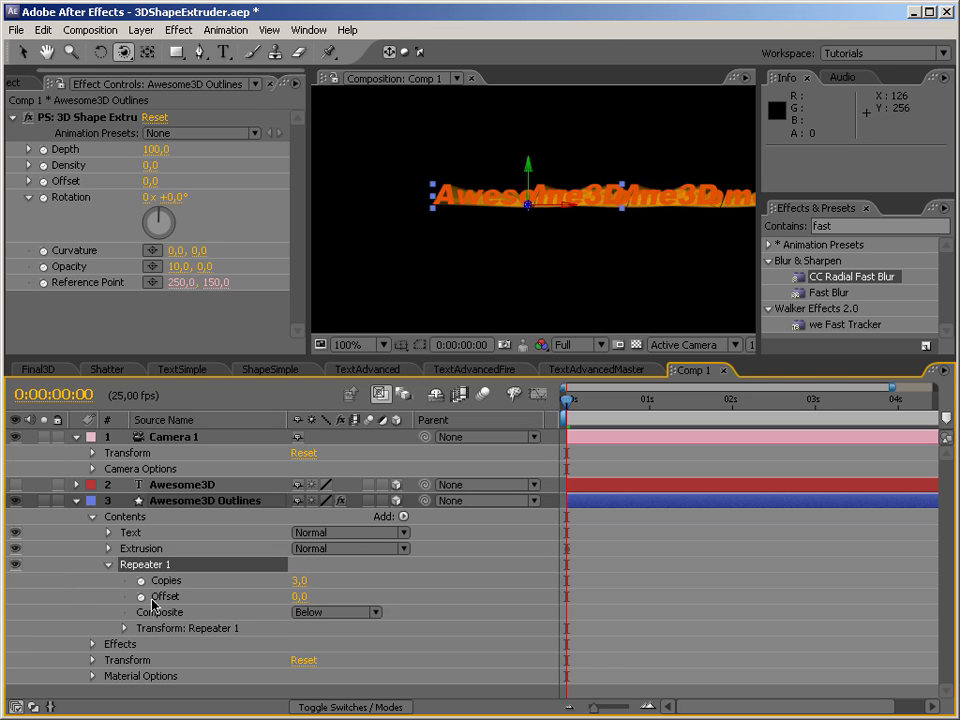
pyautogui.click(125, 628)
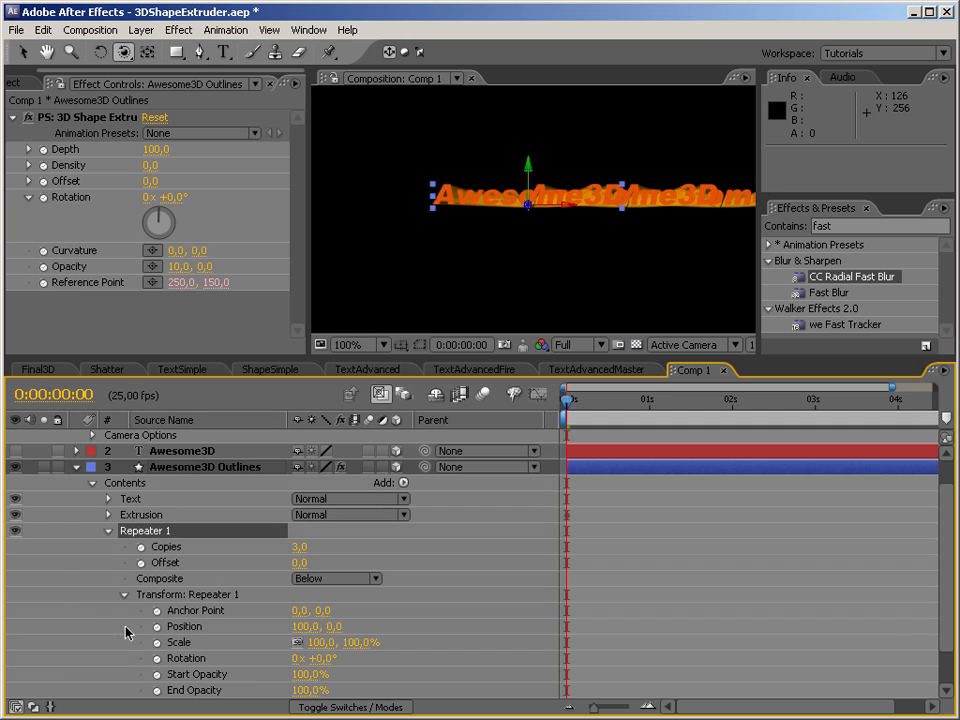
pyautogui.click(306, 627)
pyautogui.write('0')
pyautogui.press('Return')
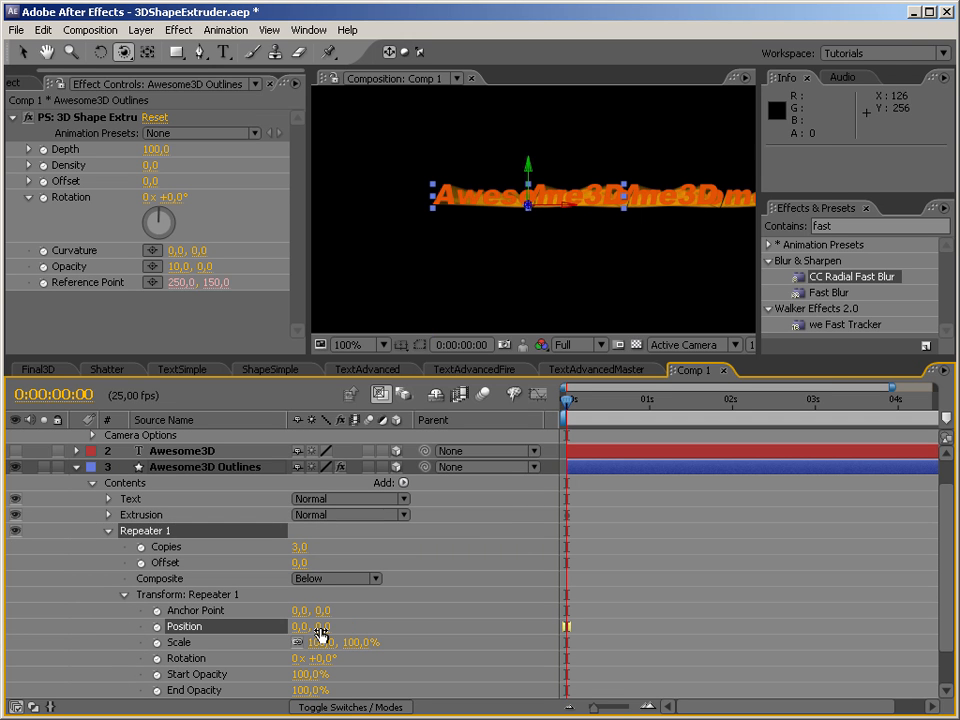
# Try a vertical position of 70 for Repeater 1, change it to 40, and set the repeater's offset to -1.
pyautogui.click(320, 630)
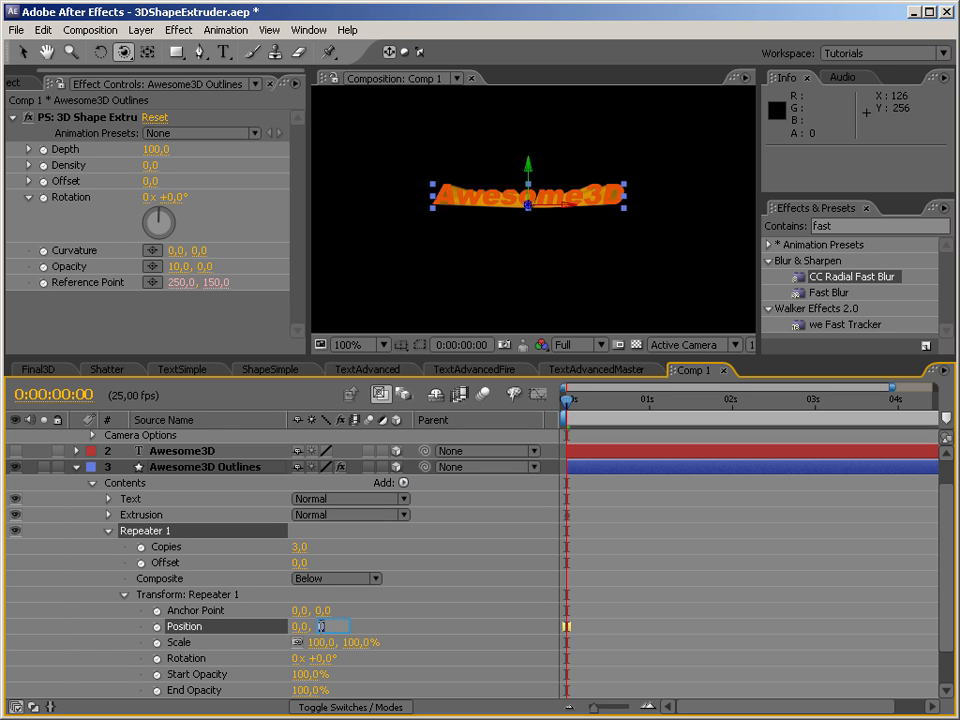
pyautogui.press('Return')
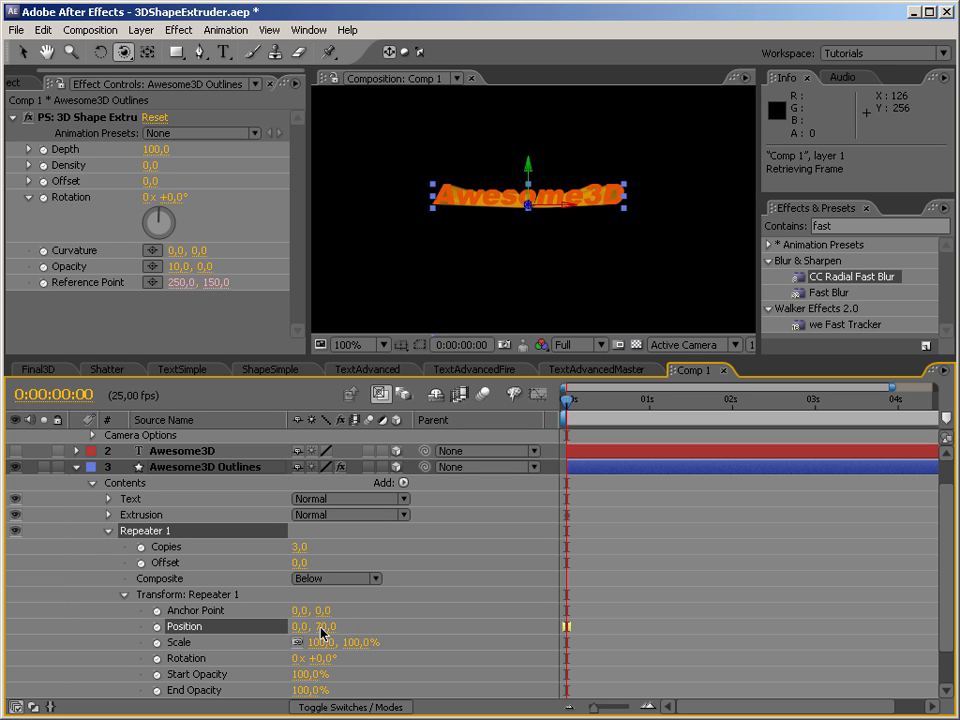
pyautogui.click(320, 630)
pyautogui.press('Return')
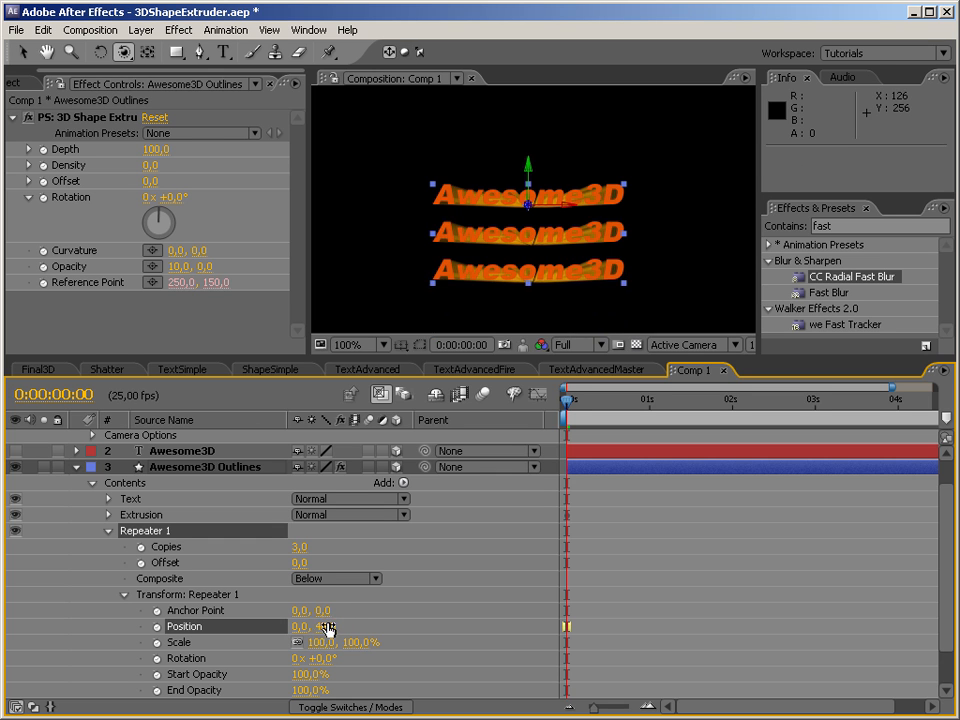
pyautogui.click(299, 562)
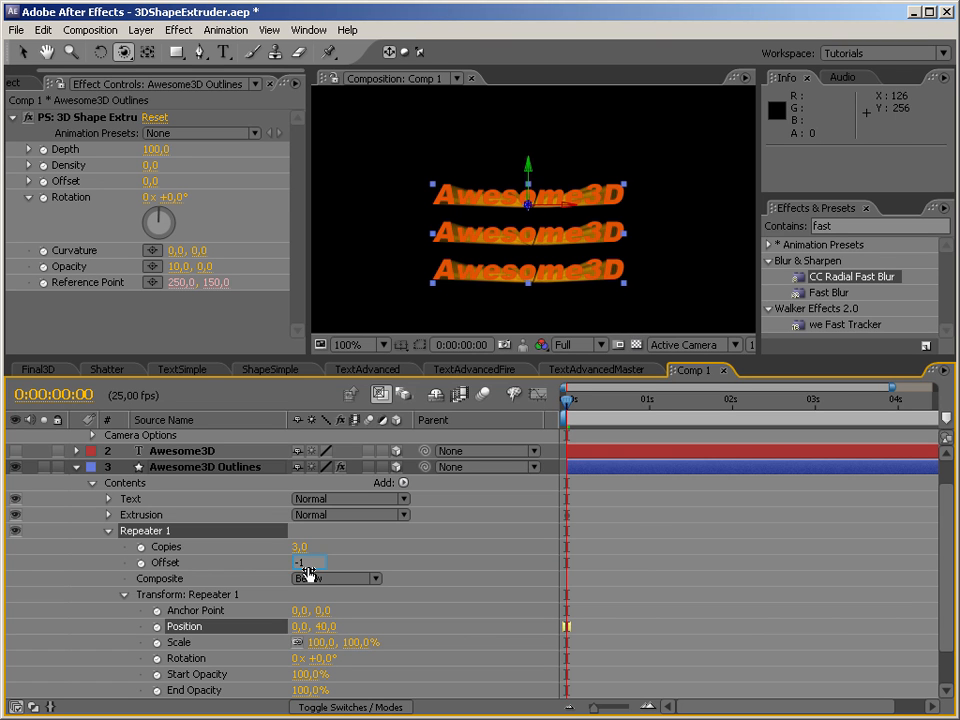
pyautogui.press('Return')
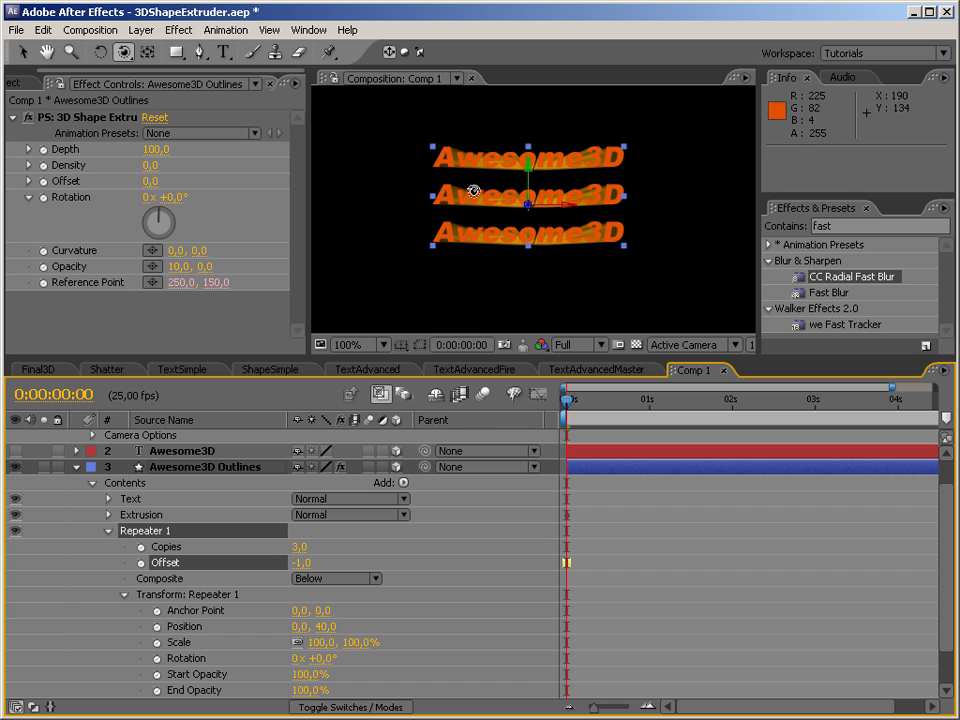
# Set the 3D Shape Extruder's density to 100 and orbit Camera 1 around the three repeated text copies.
pyautogui.moveTo(489, 213); pyautogui.dragTo(528, 232)
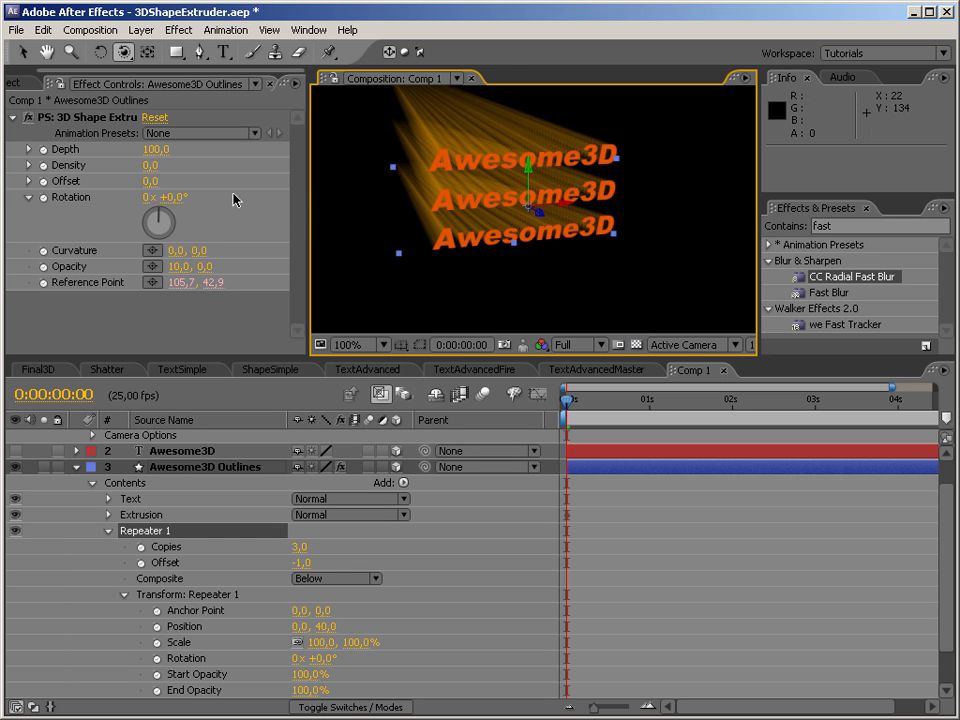
pyautogui.click(150, 165)
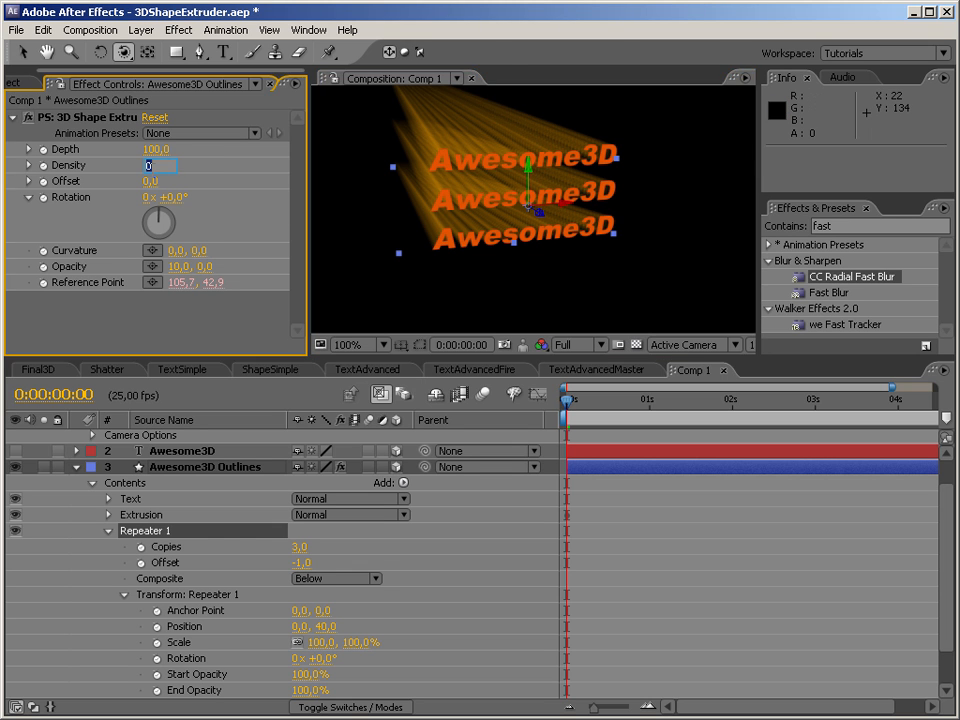
pyautogui.press('Return')
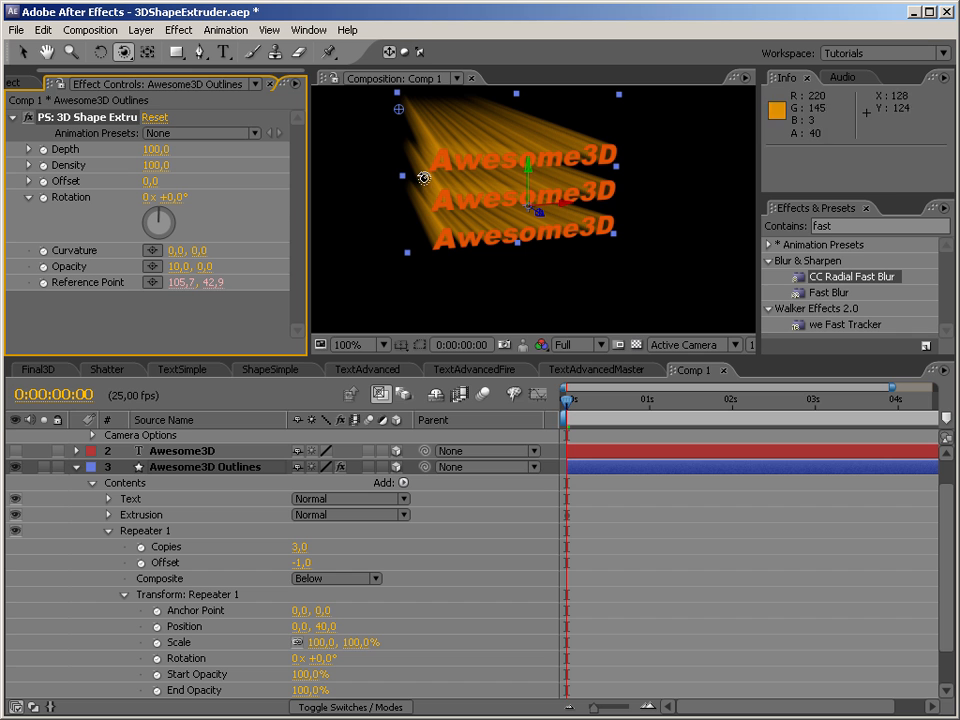
pyautogui.moveTo(414, 221); pyautogui.dragTo(367, 171)
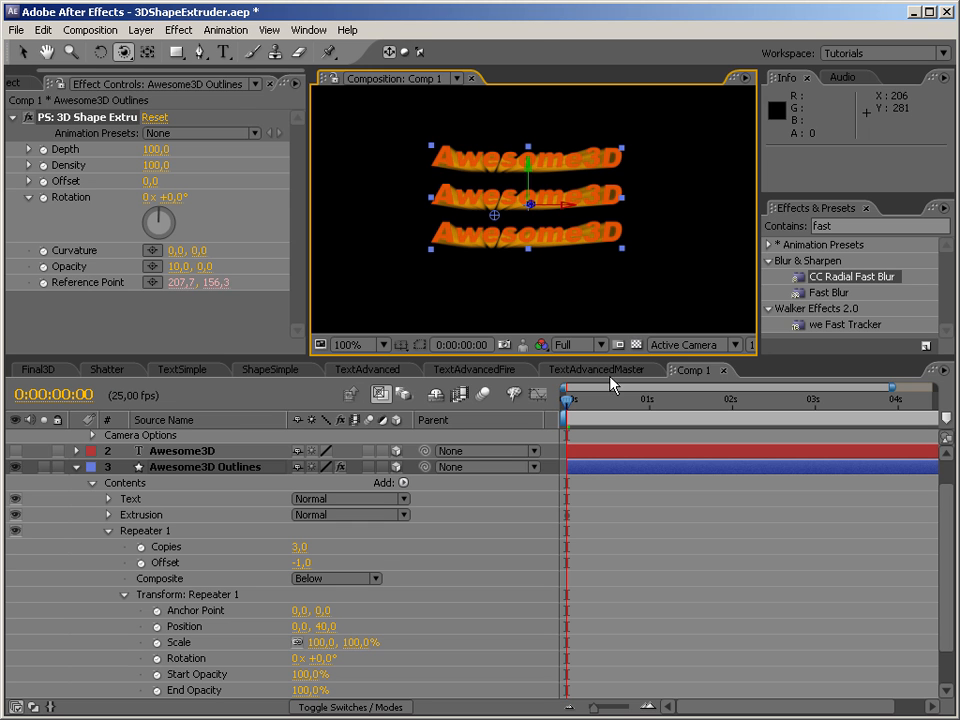
# Open the ShapeAdvanced composition from the project's items.
pyautogui.click(20, 78)
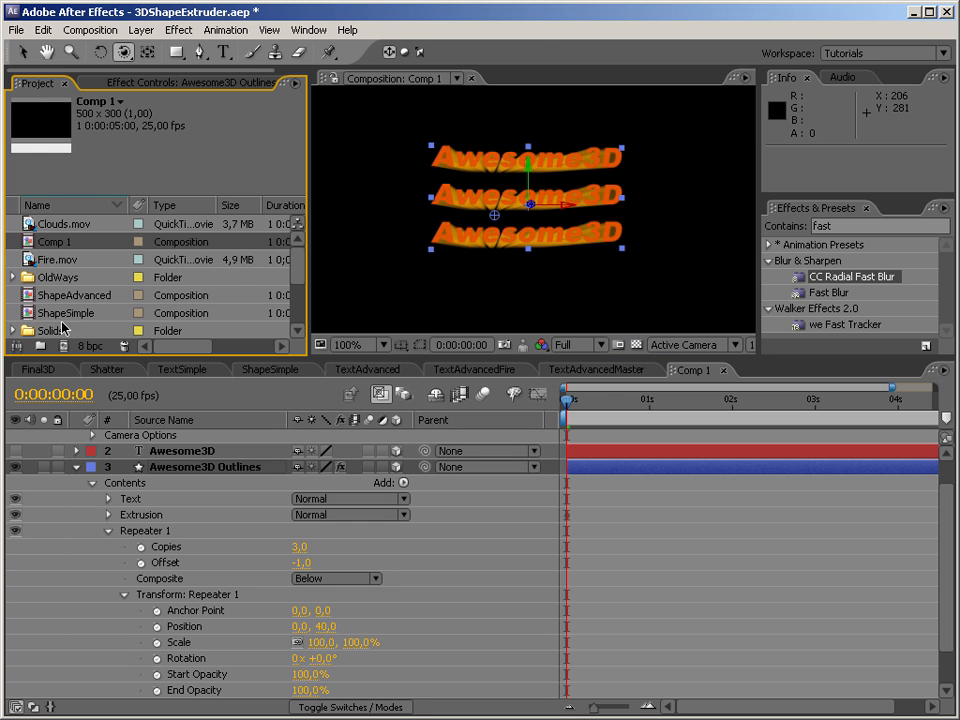
pyautogui.click(30, 296)
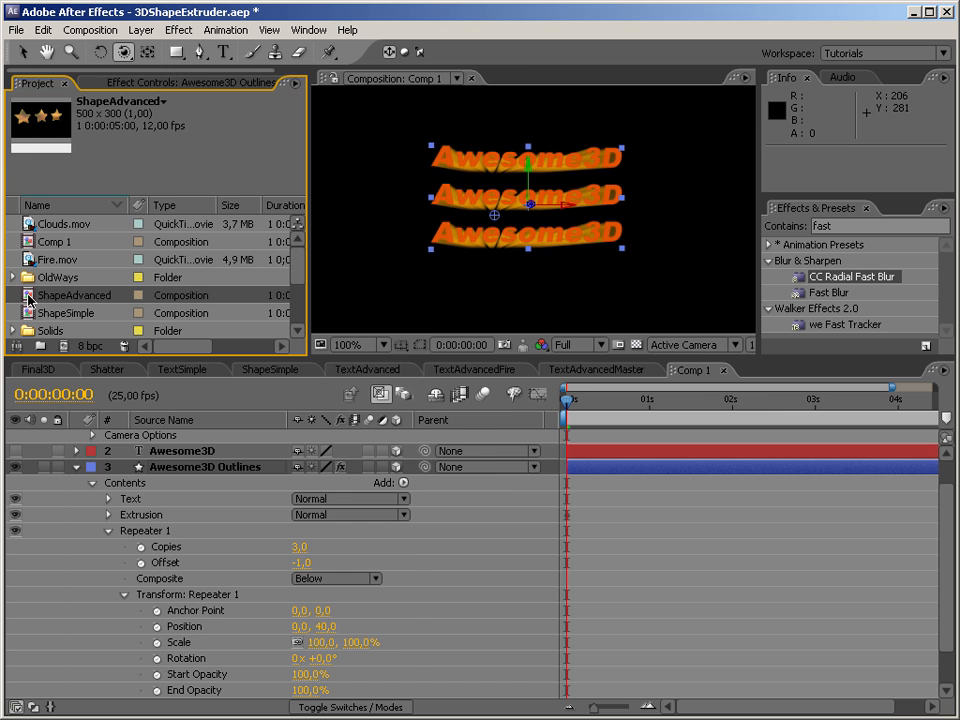
pyautogui.doubleClick(30, 296)
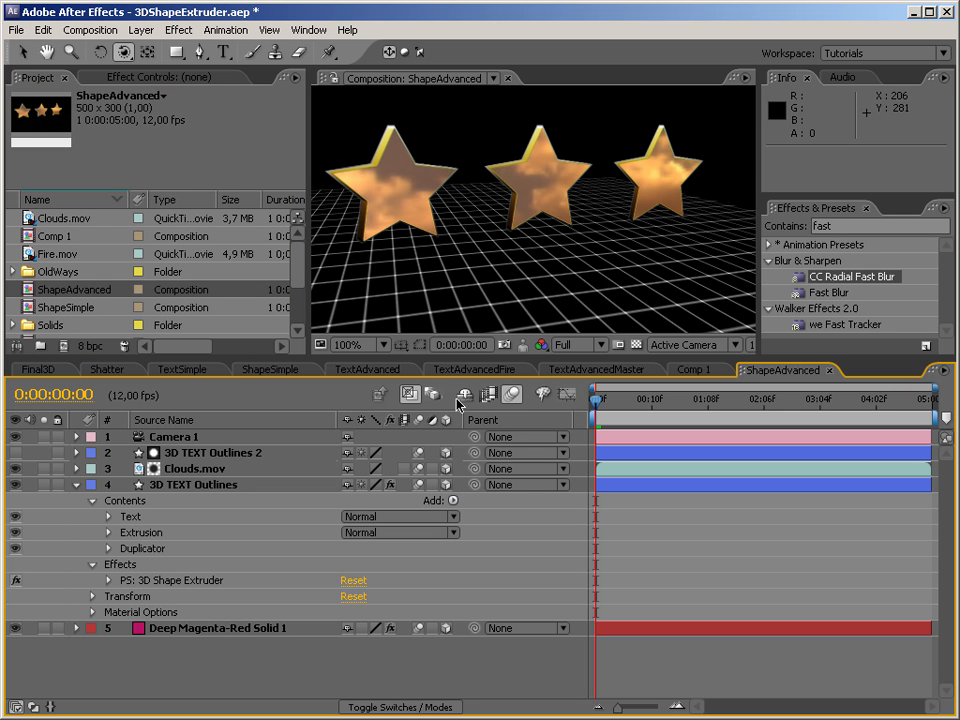
# Orbit the camera around the three extruded stars in ShapeAdvanced, and close that composition to return to Comp 1.
pyautogui.moveTo(557, 150); pyautogui.dragTo(431, 199)
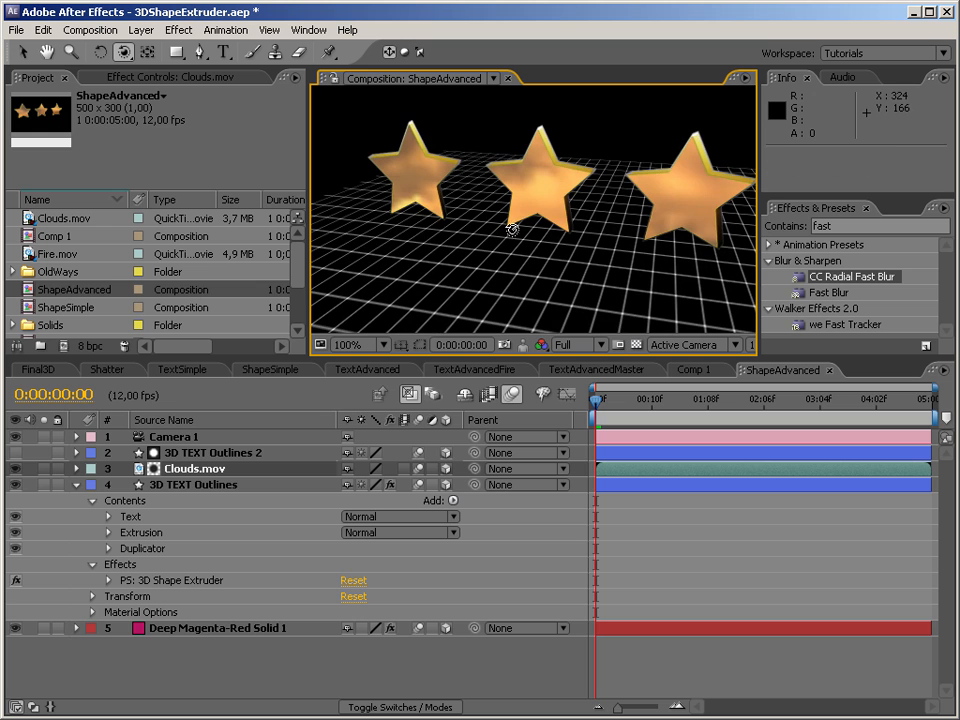
pyautogui.moveTo(439, 214); pyautogui.dragTo(481, 244)
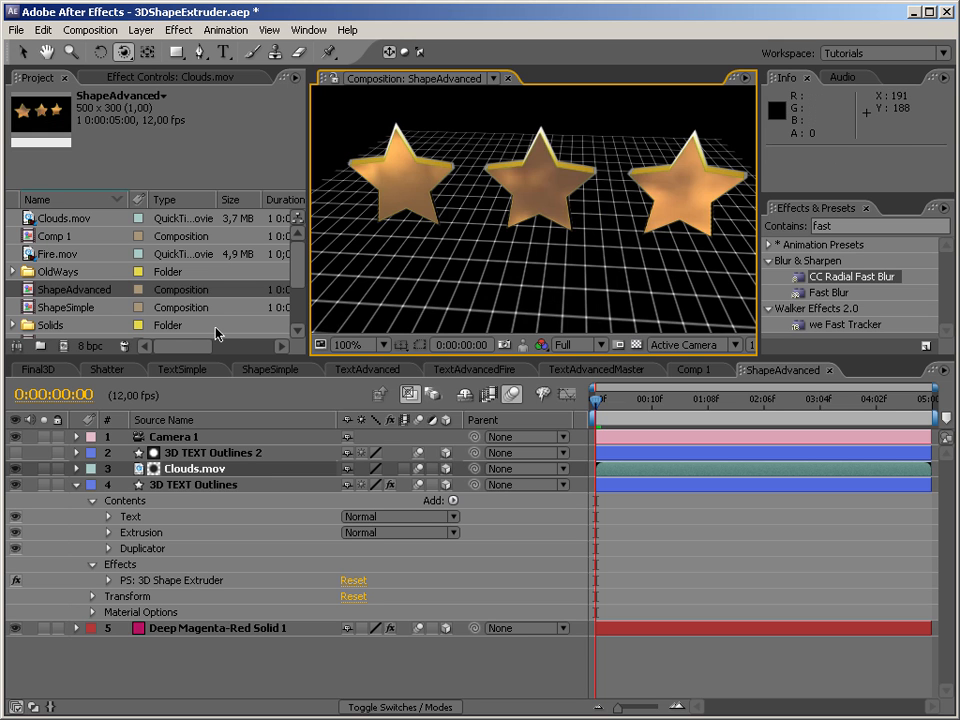
pyautogui.click(686, 370)
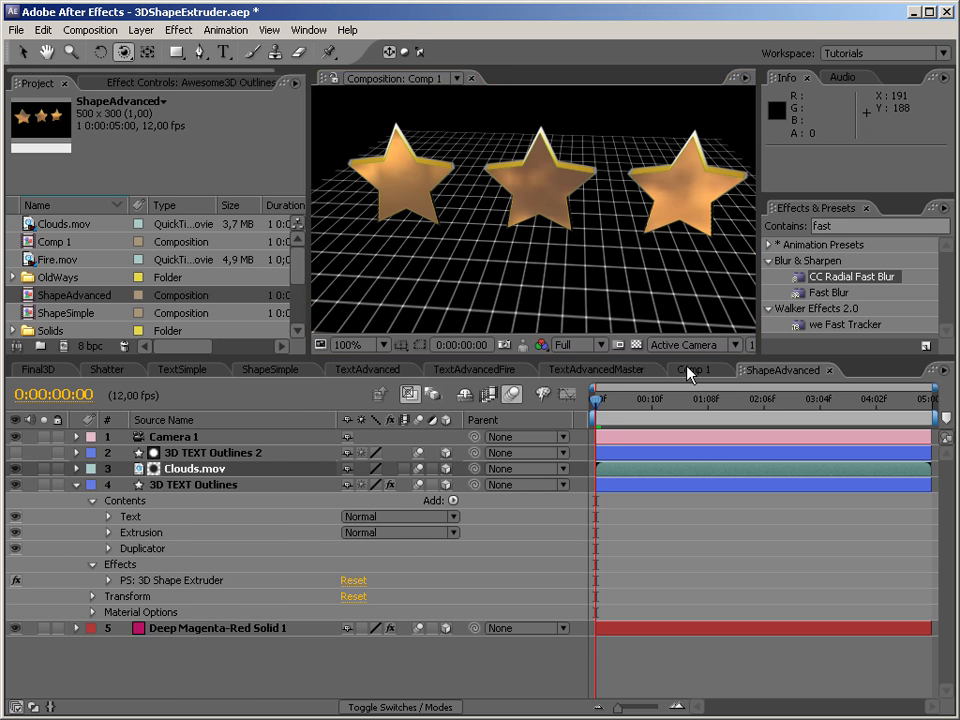
pyautogui.click(792, 370)
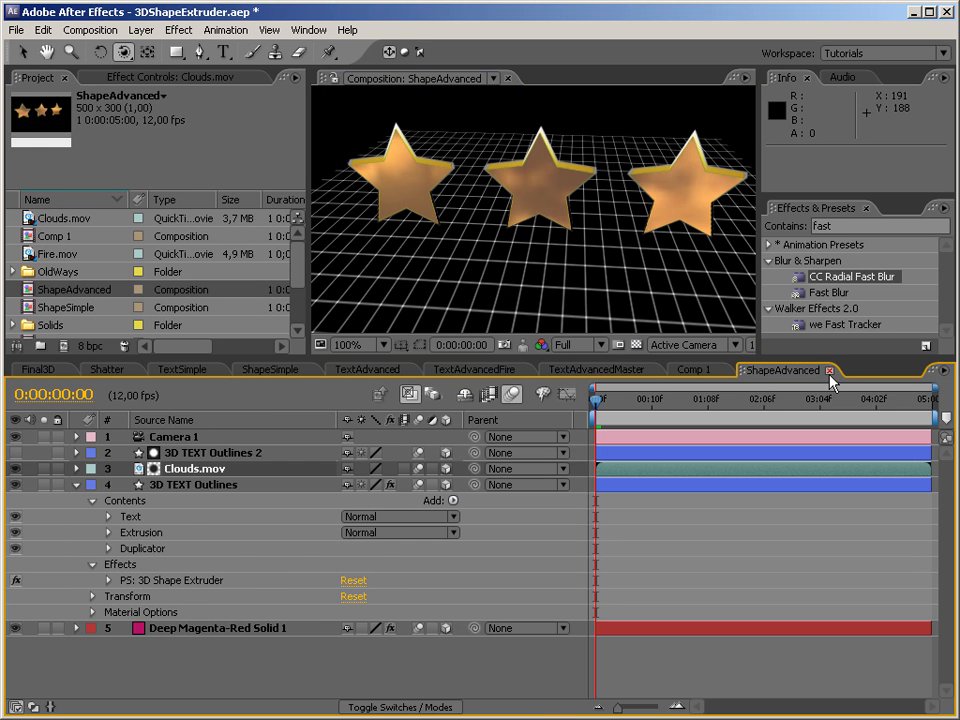
pyautogui.click(828, 370)
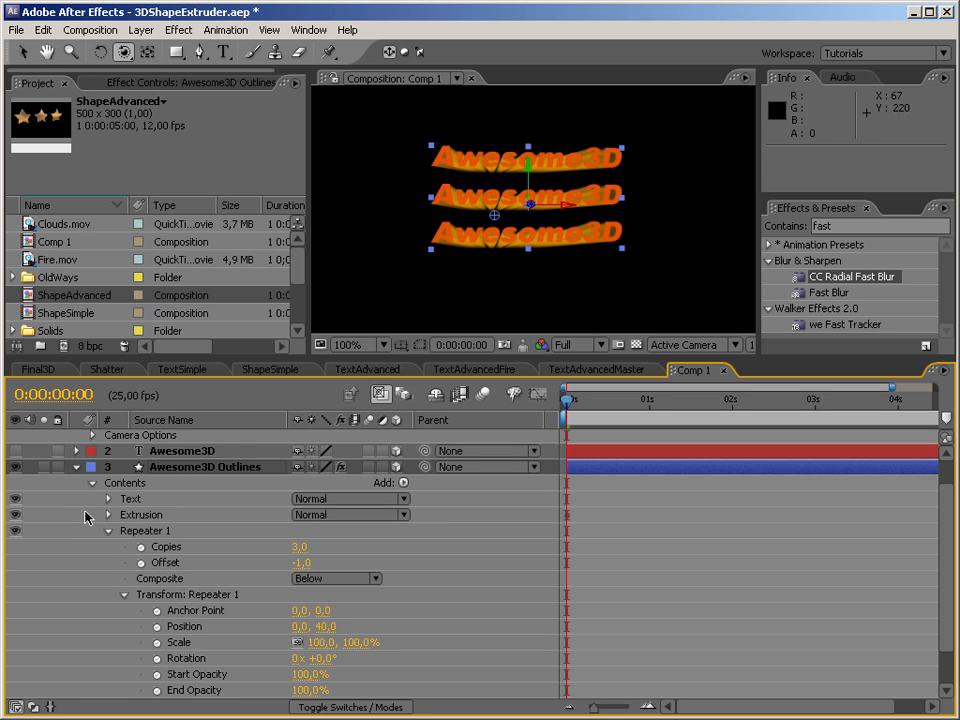
# Delete Repeater 1 from the contents of Awesome3D Outlines and reset Camera 1's transform.
pyautogui.click(134, 80)
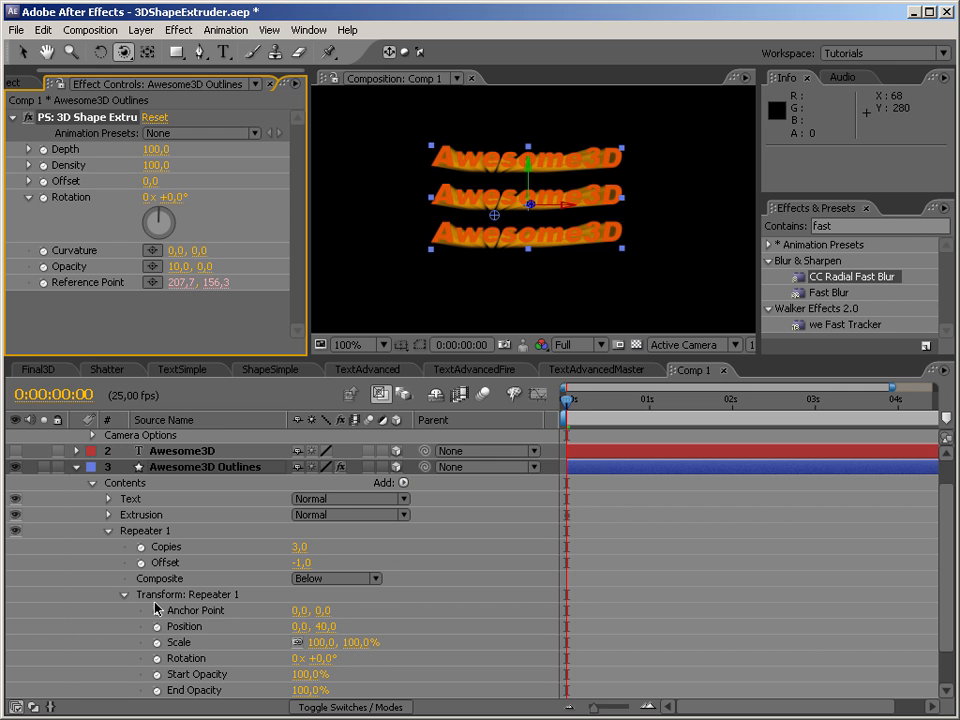
pyautogui.click(158, 531)
pyautogui.press('Delete')
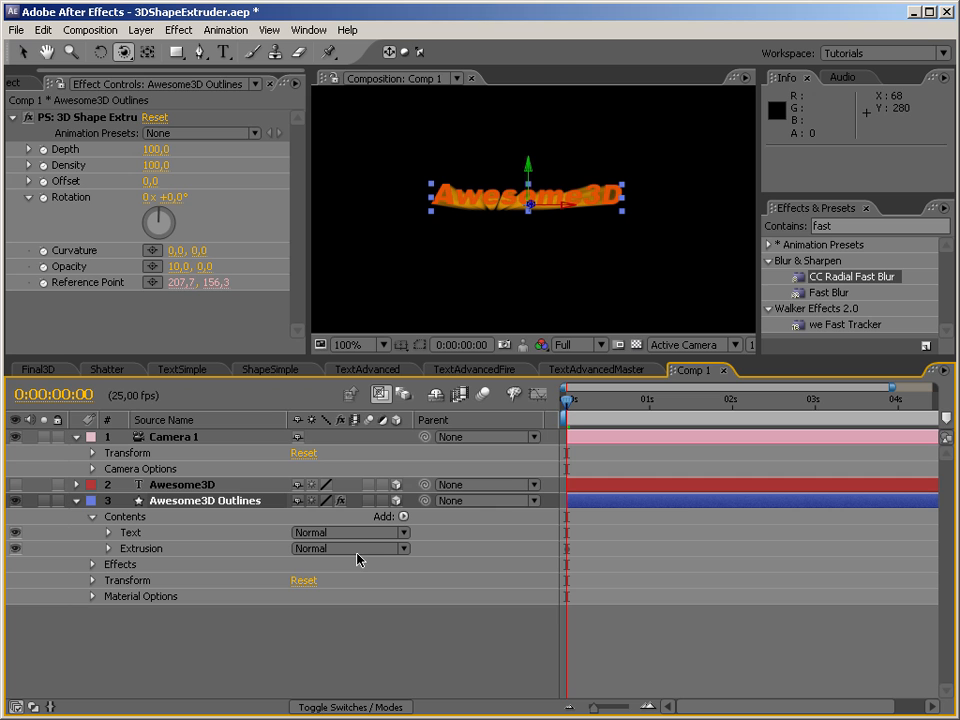
pyautogui.click(305, 454)
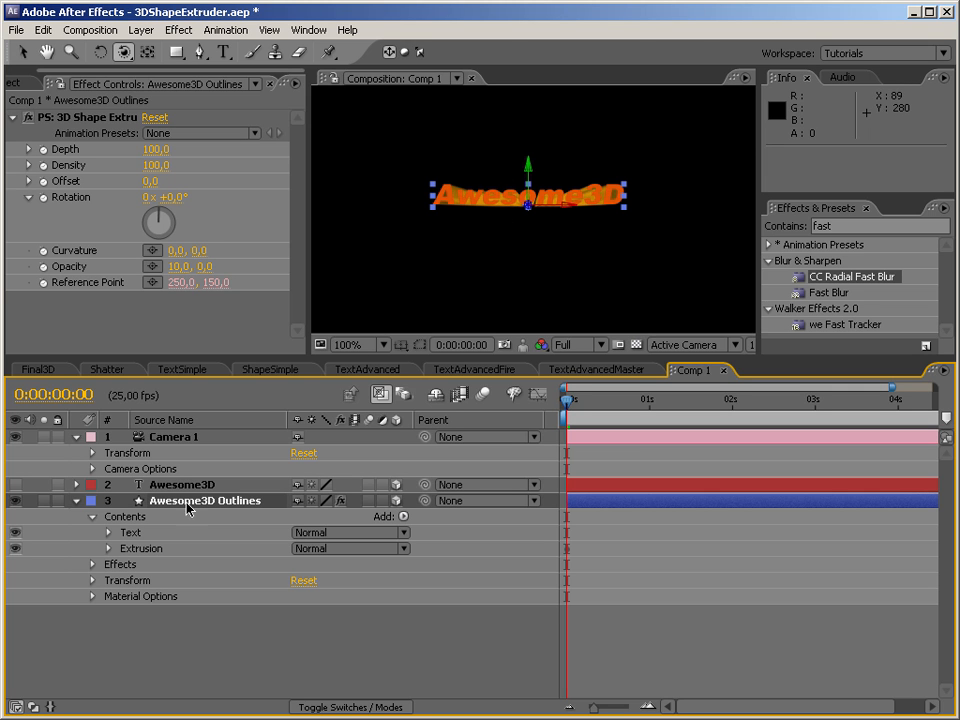
# Rename the Text group in the contents of Awesome3D Outlines as Text Face.
pyautogui.click(150, 534)
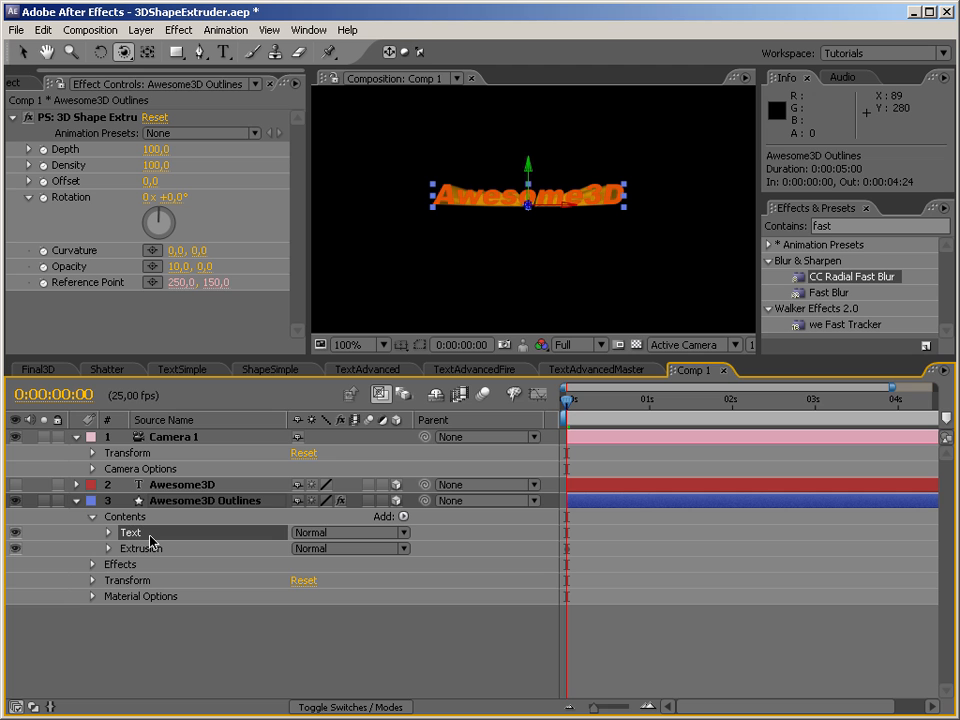
pyautogui.click(108, 533)
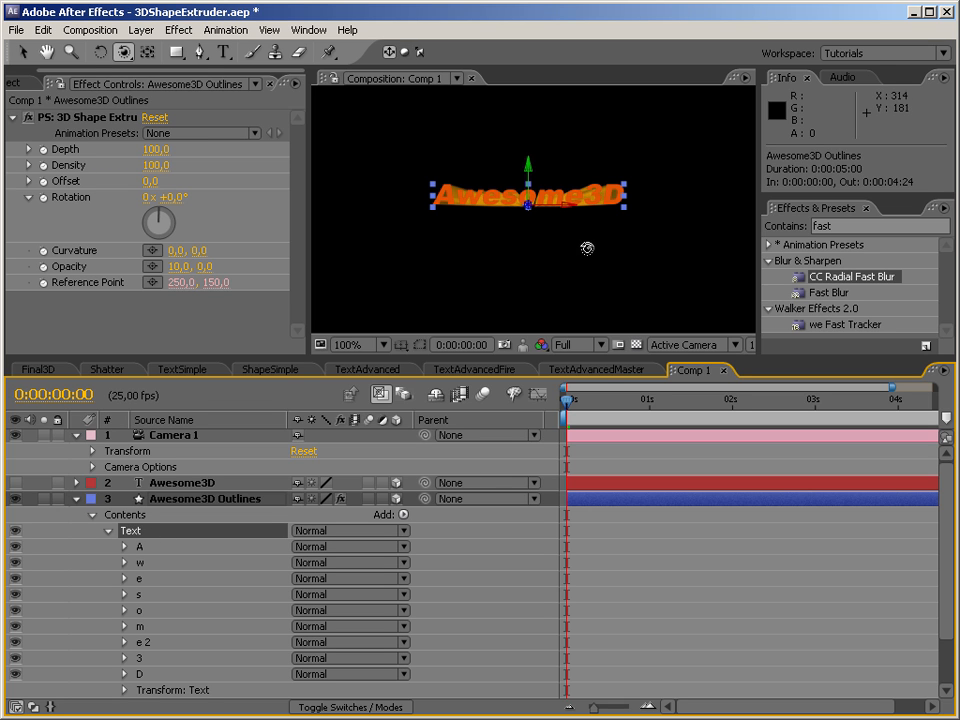
pyautogui.press('Return')
pyautogui.write('Face')
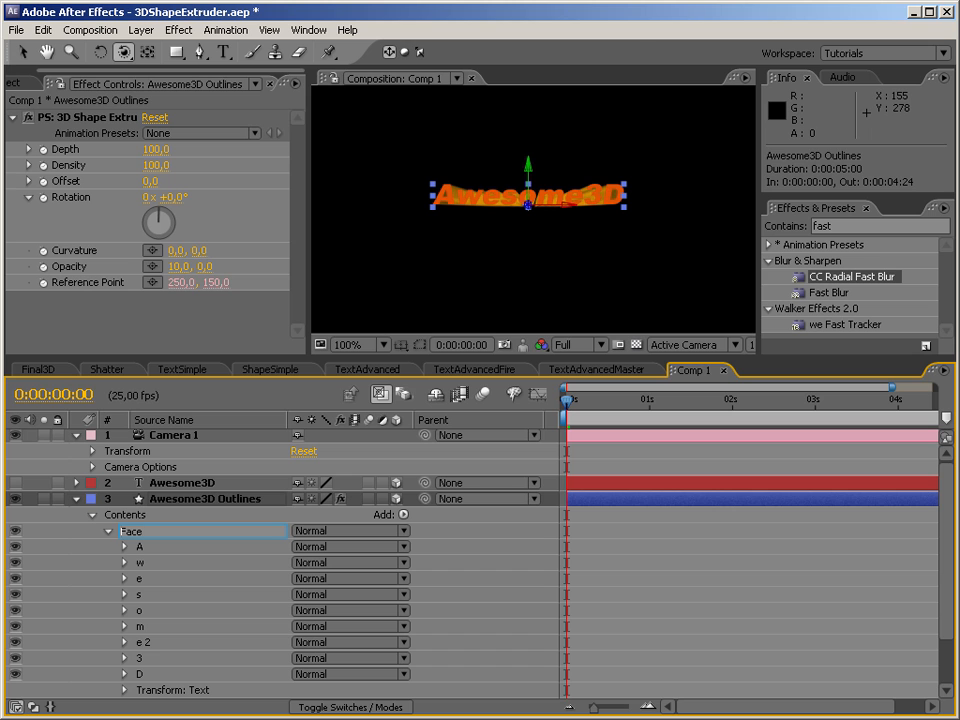
pyautogui.write('xt')
pyautogui.press('Return')
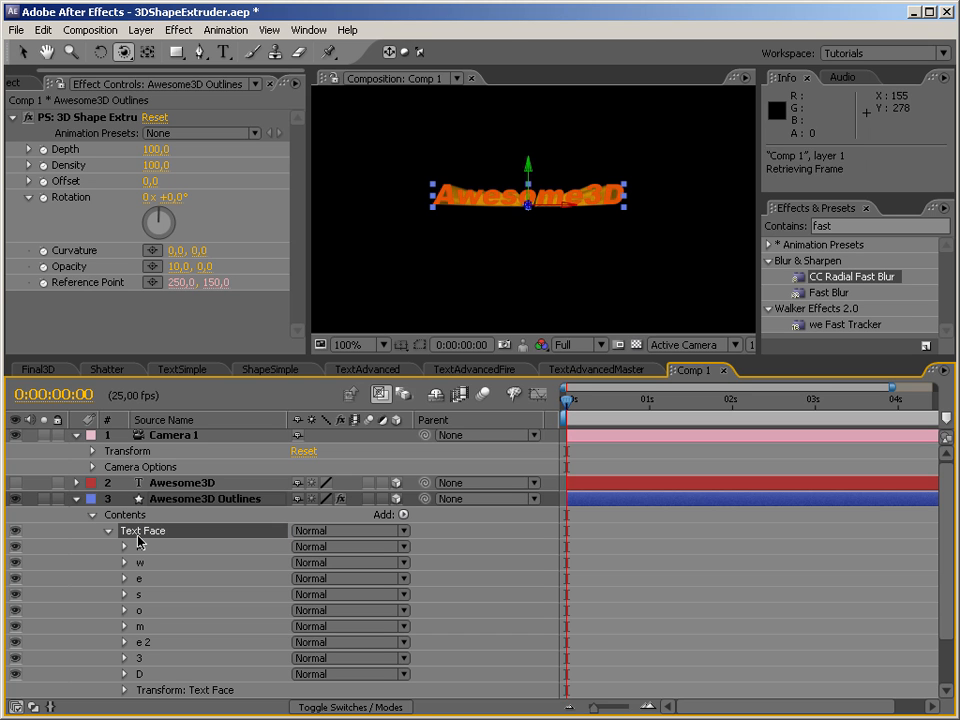
pyautogui.click(108, 531)
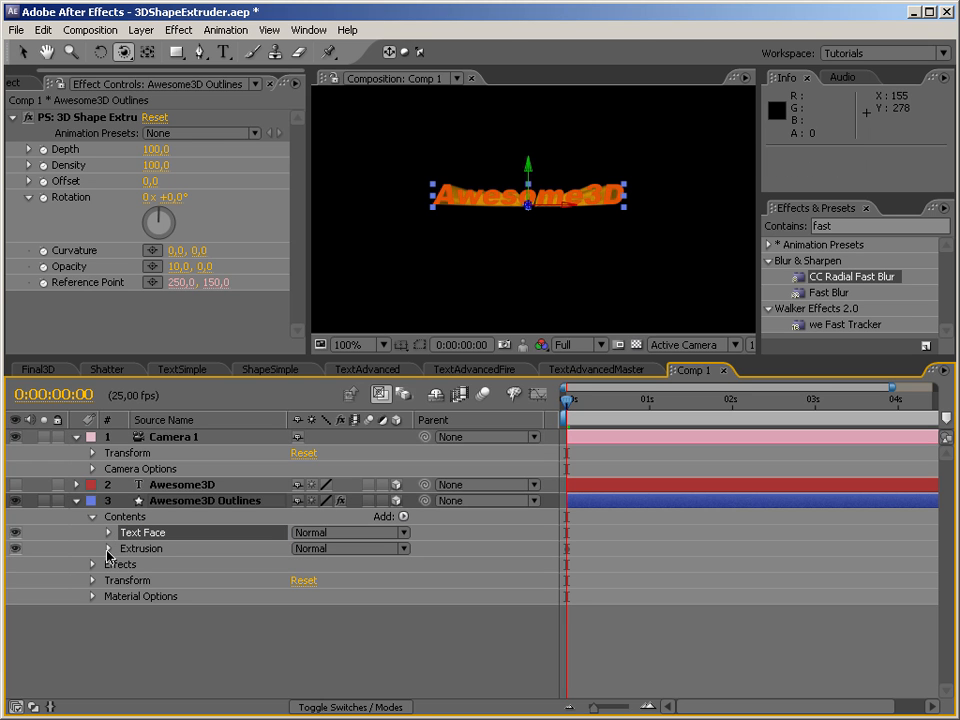
# Rename the Source group inside Extrusion as Extrusion Source.
pyautogui.click(108, 549)
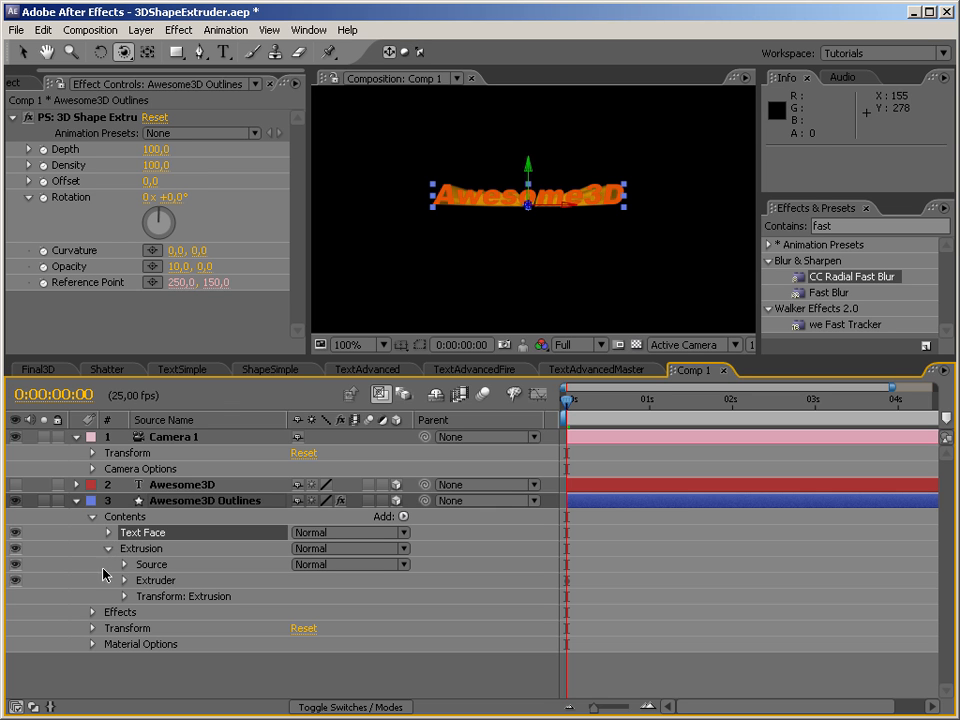
pyautogui.click(155, 566)
pyautogui.press('Return')
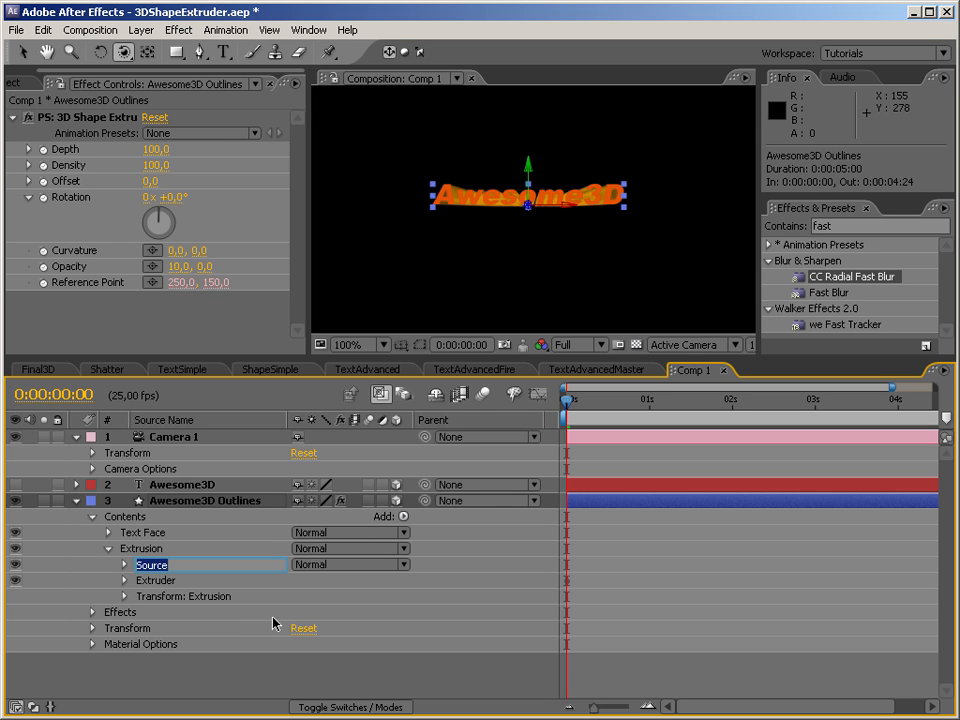
pyautogui.write('Extrusion')
pyautogui.press('Return')
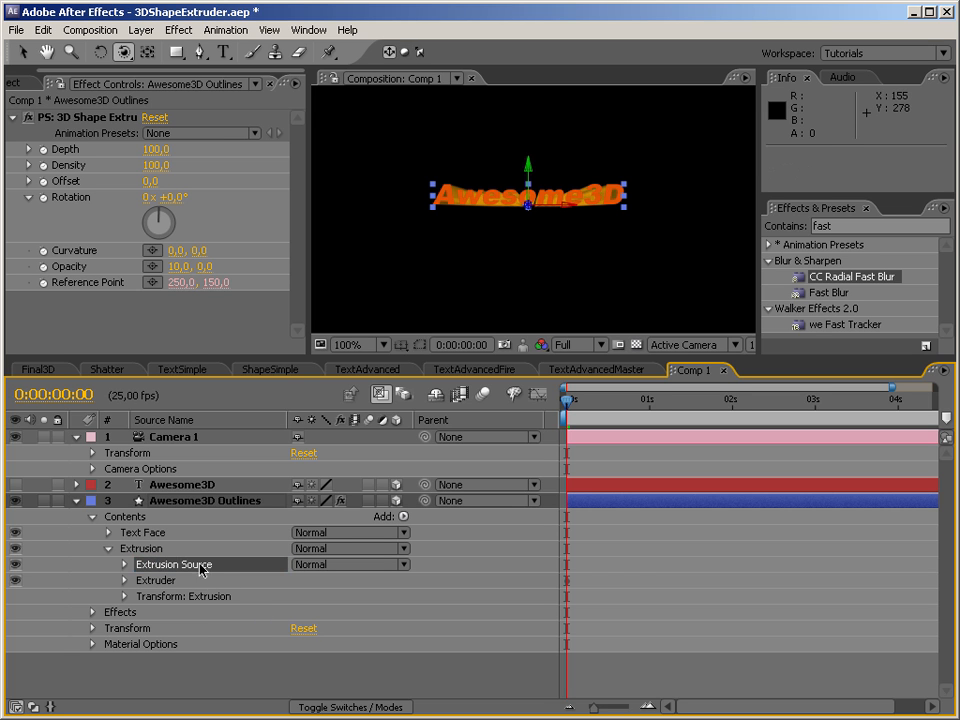
# Change the stroke of the Text Face group to a linear gradient.
pyautogui.click(144, 536)
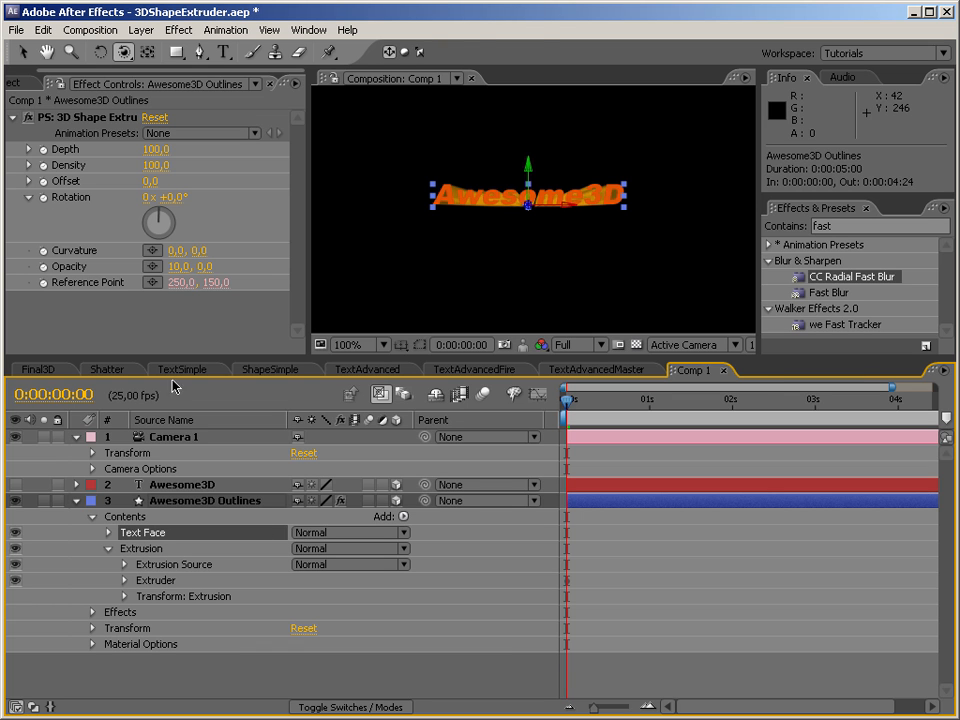
pyautogui.click(21, 47)
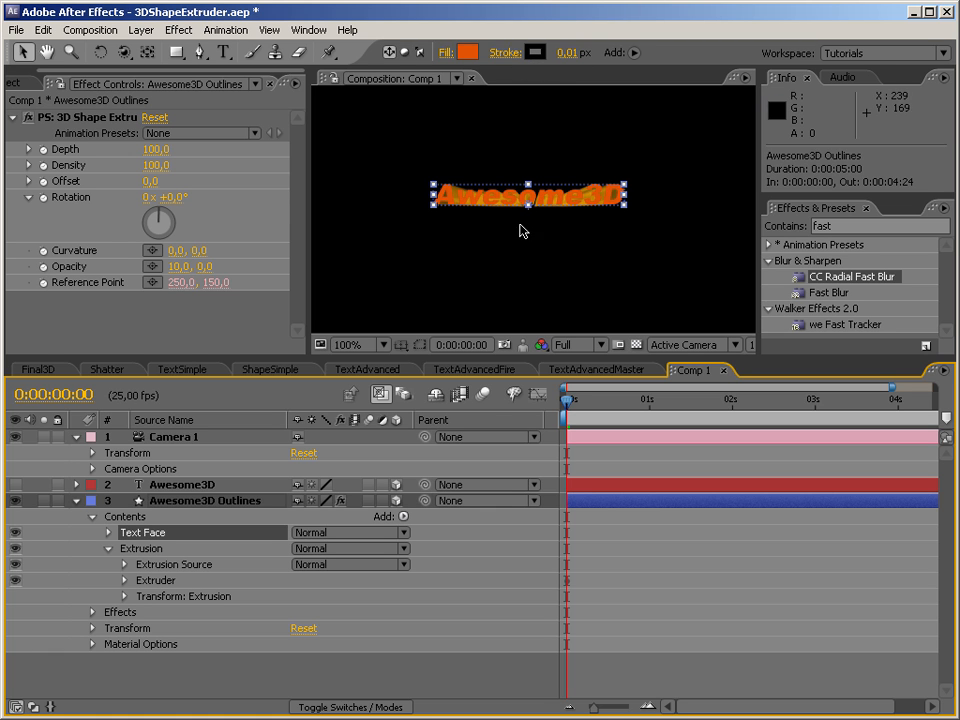
pyautogui.click(537, 56)
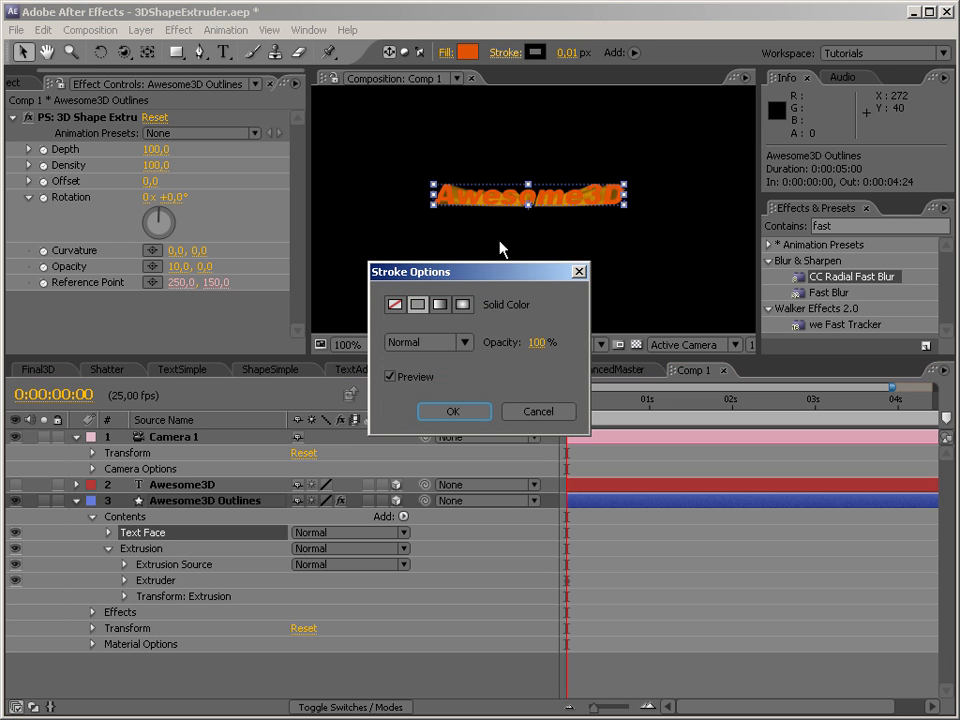
pyautogui.click(441, 305)
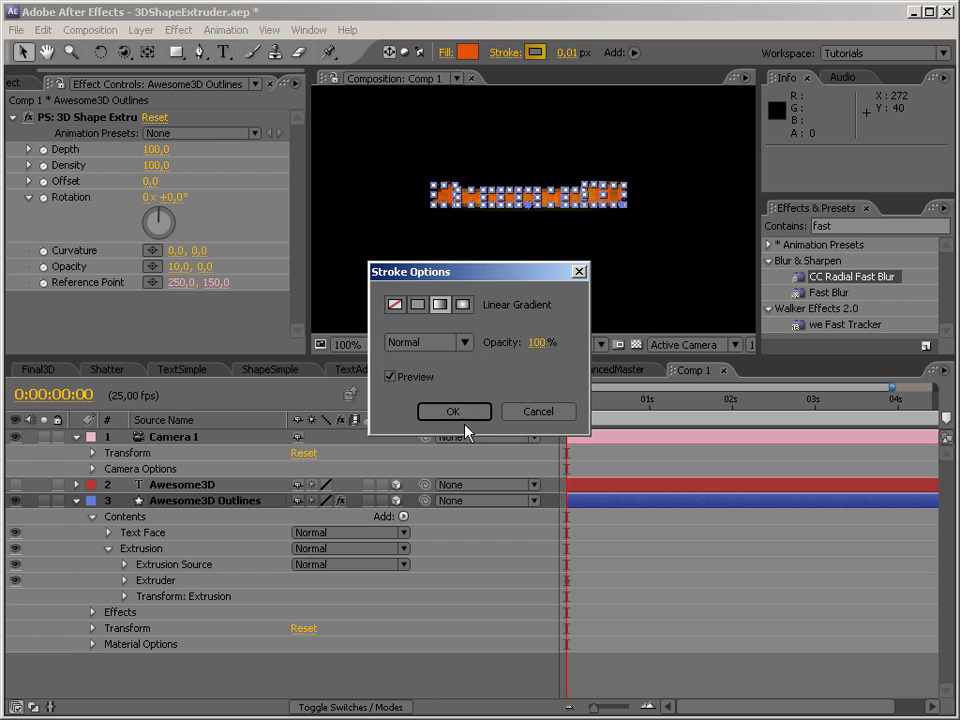
pyautogui.click(467, 413)
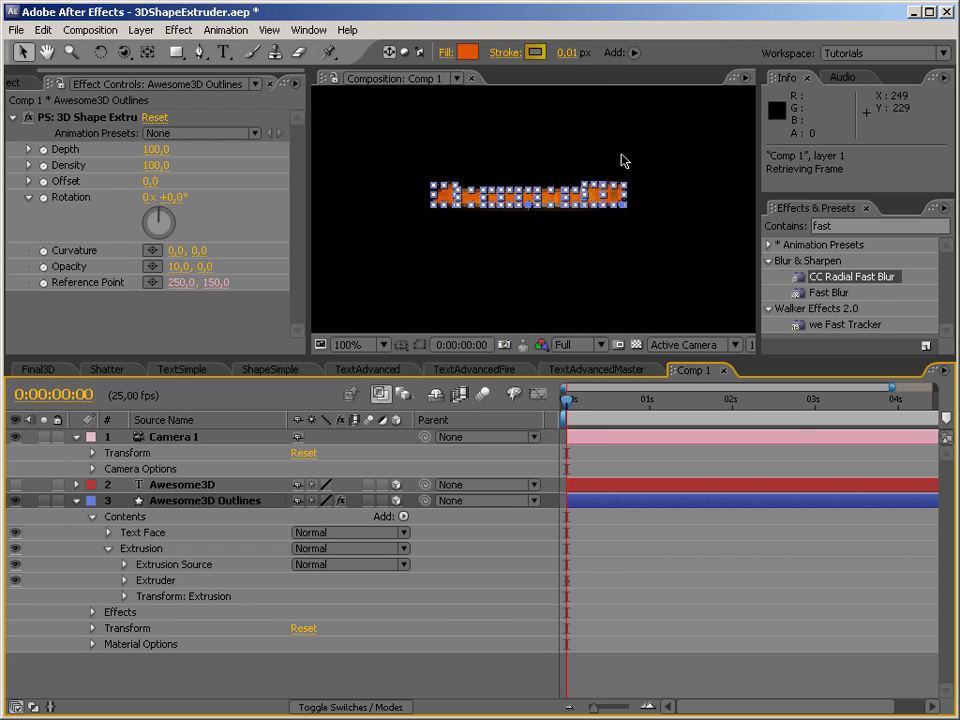
# Set the start colour of the Text Face stroke gradient to bright yellow, FFF000.
pyautogui.click(544, 56)
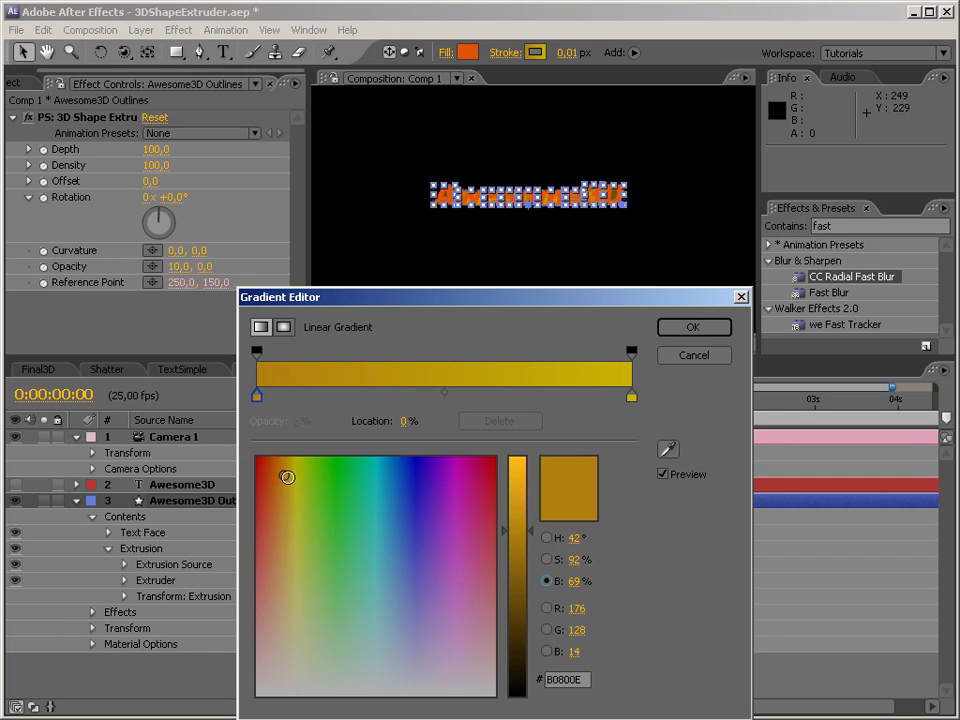
pyautogui.click(519, 460)
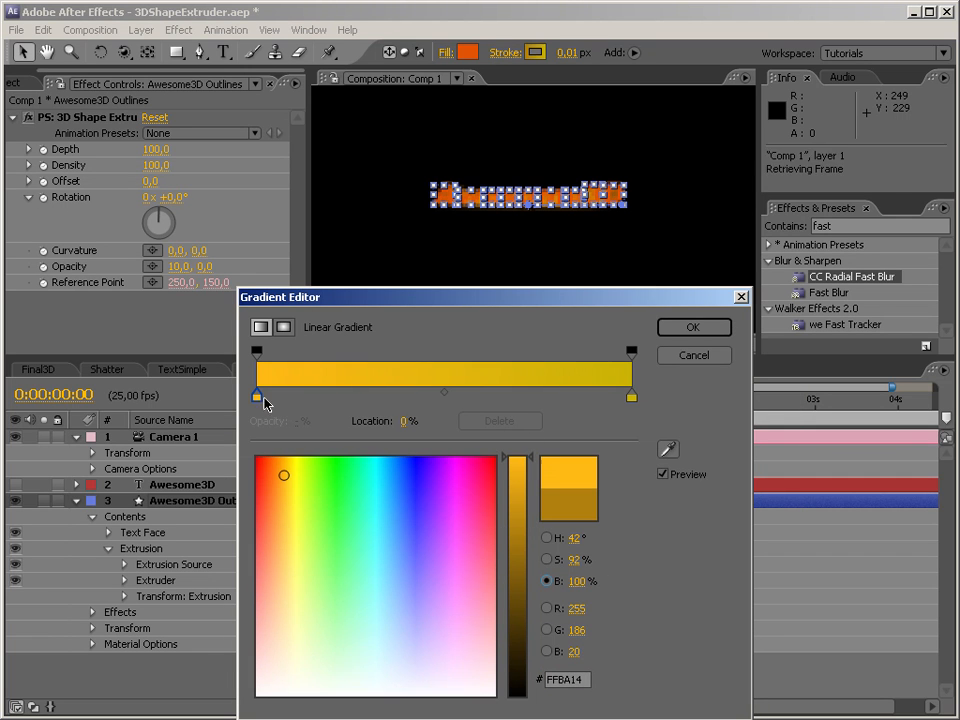
pyautogui.click(298, 467)
pyautogui.click(293, 456)
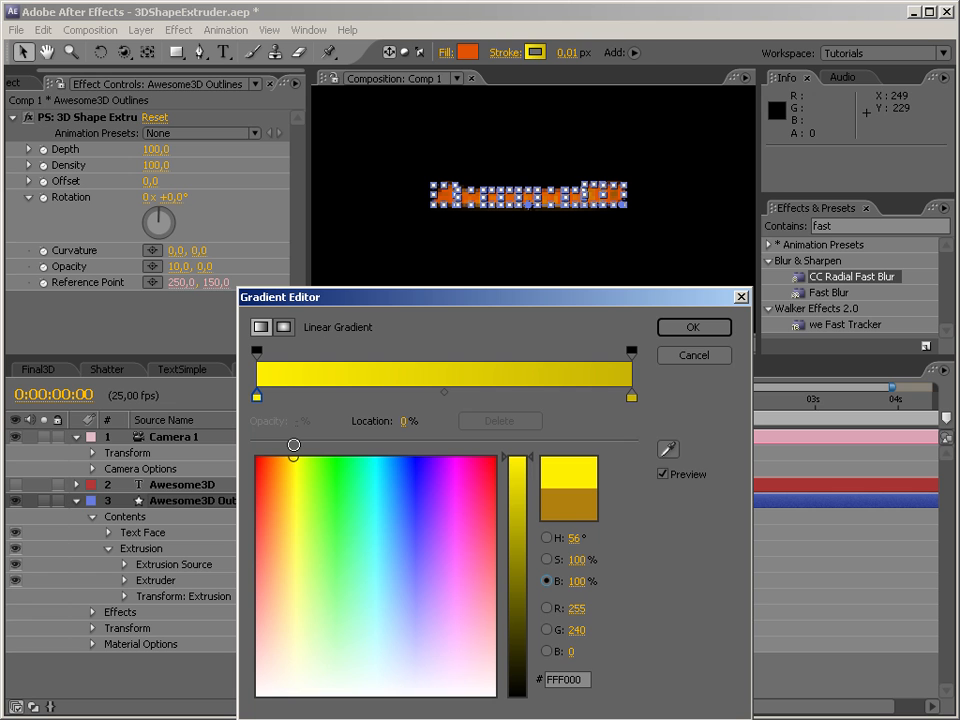
# Set the end colour of the stroke gradient to orange-red, E34C09, apply the gradient and deselect the layer.
pyautogui.click(631, 398)
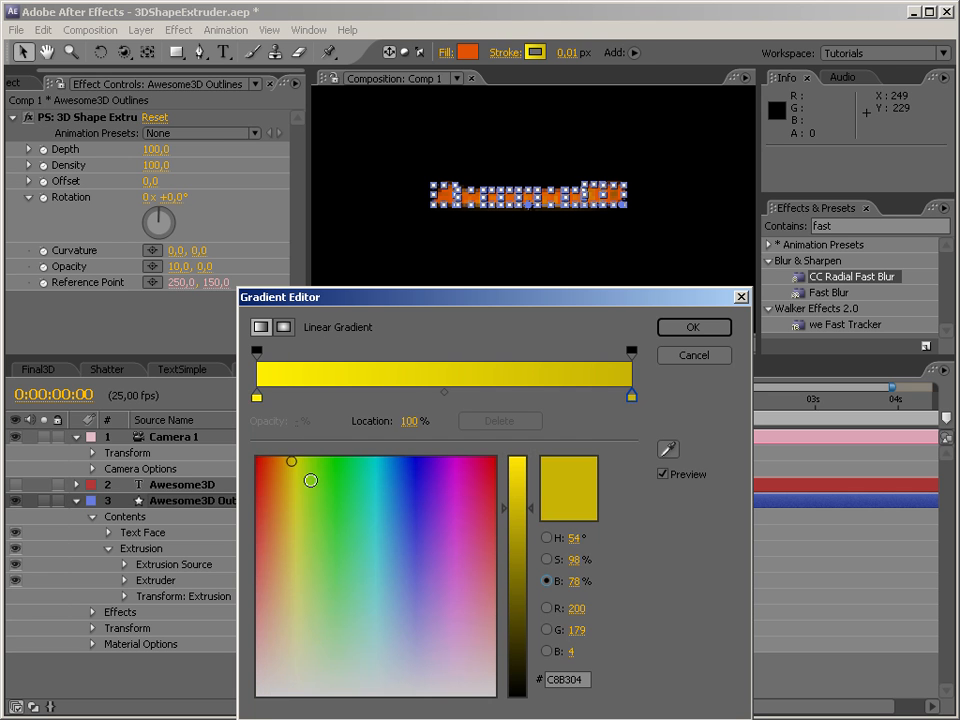
pyautogui.click(270, 478)
pyautogui.moveTo(270, 478); pyautogui.dragTo(259, 481)
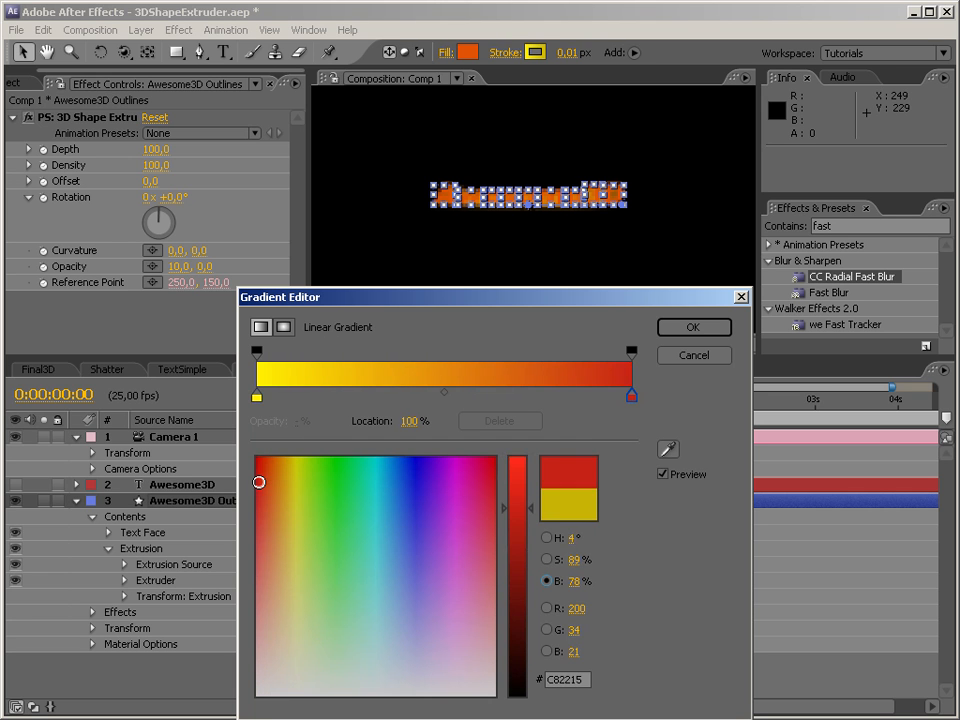
pyautogui.click(521, 484)
pyautogui.click(268, 466)
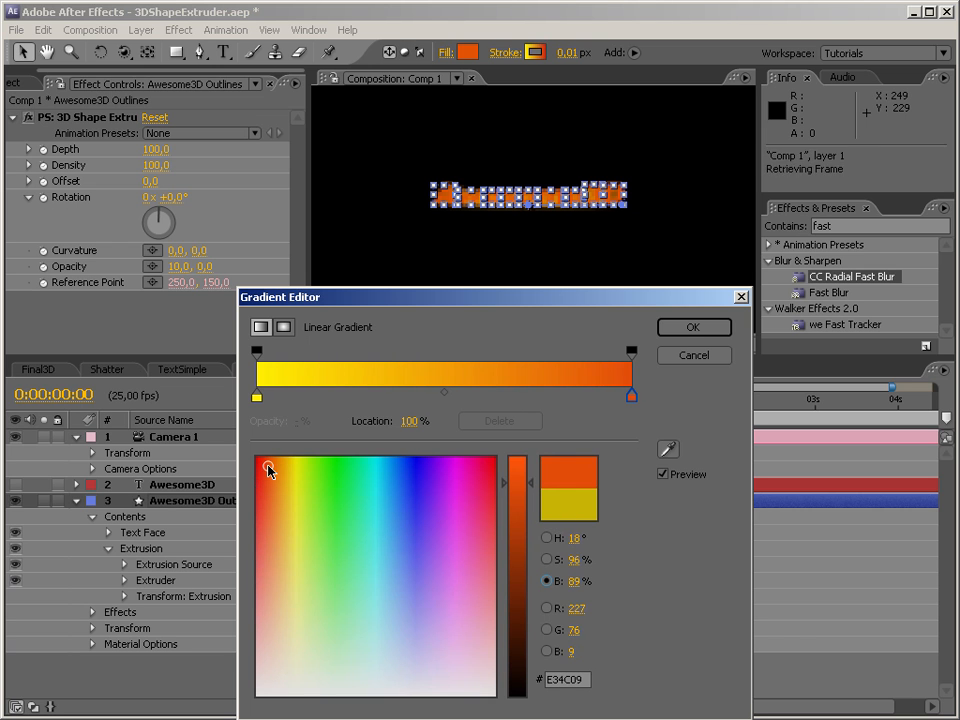
pyautogui.click(681, 331)
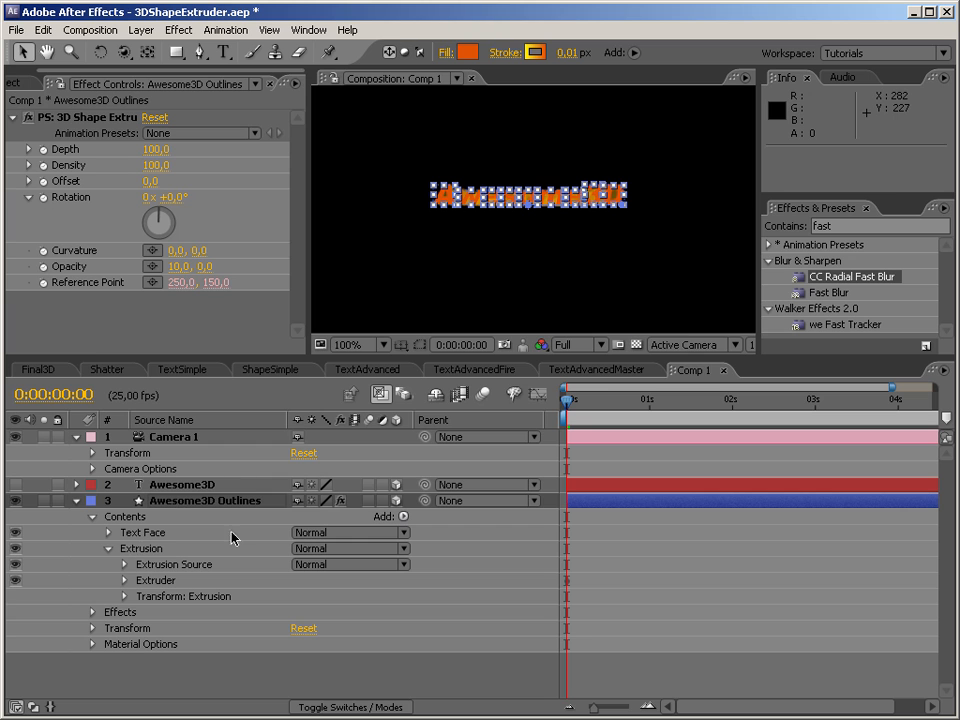
pyautogui.click(588, 249)
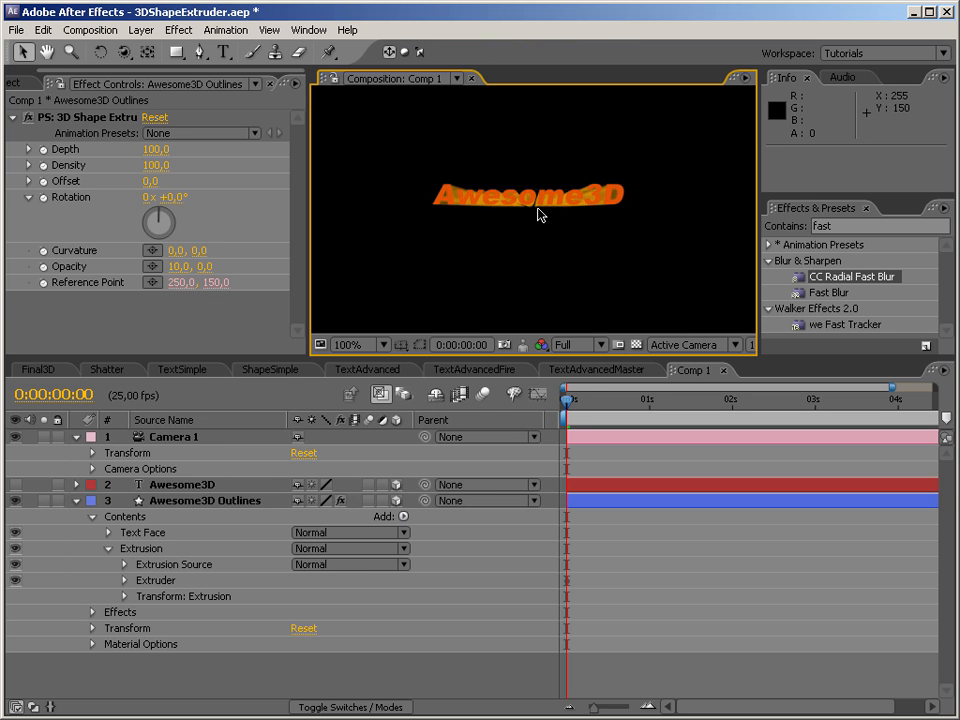
# Set the stroke width of the Text Face group to 2 px.
pyautogui.click(160, 532)
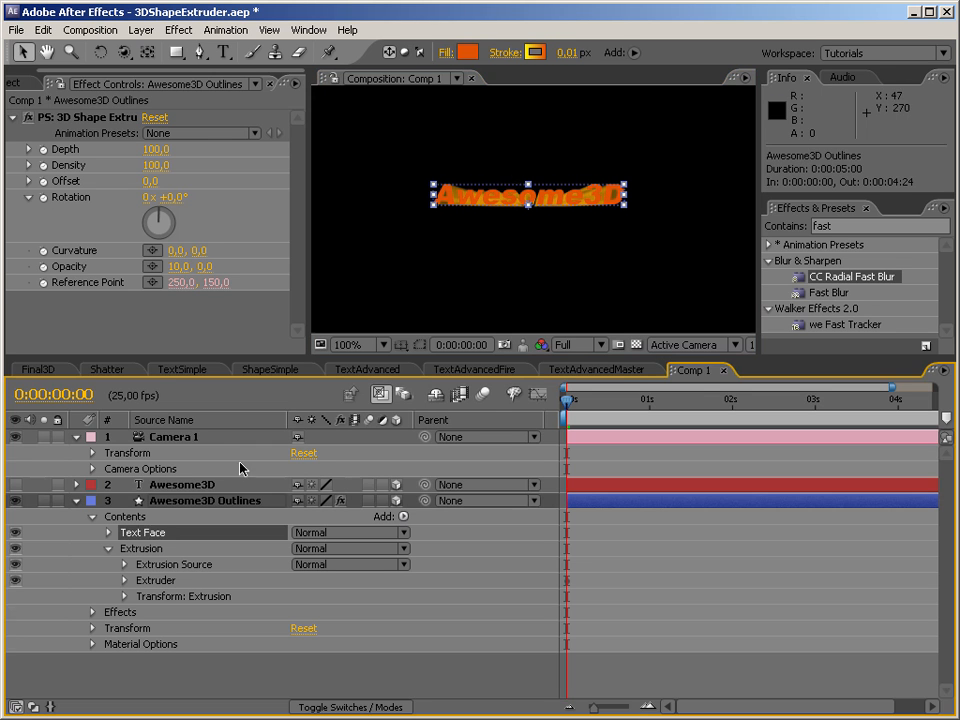
pyautogui.click(572, 56)
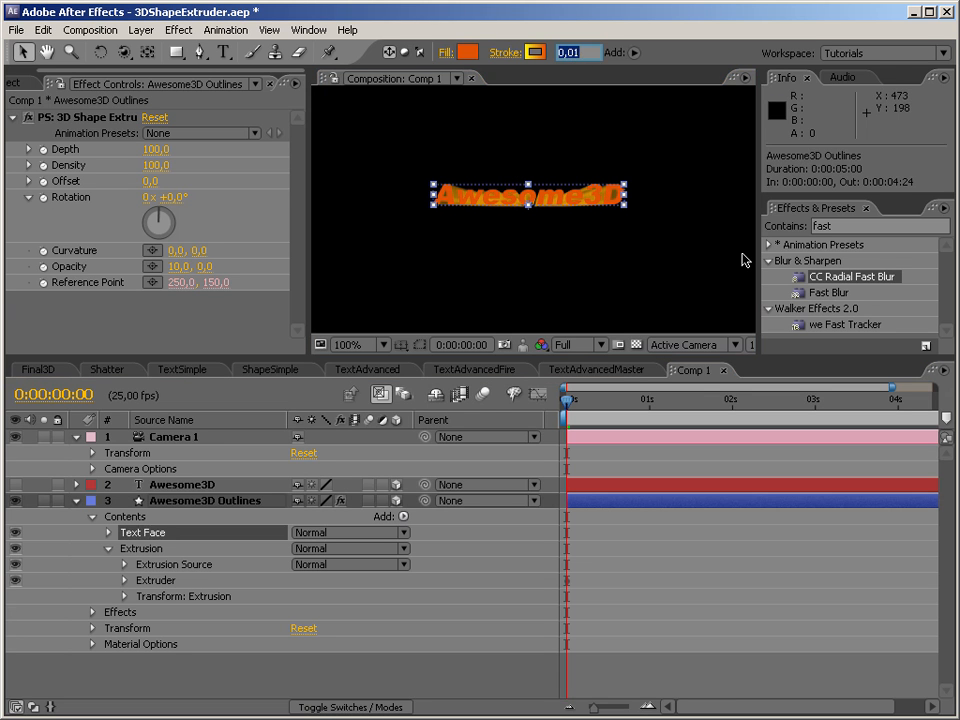
pyautogui.write('2')
pyautogui.press('Return')
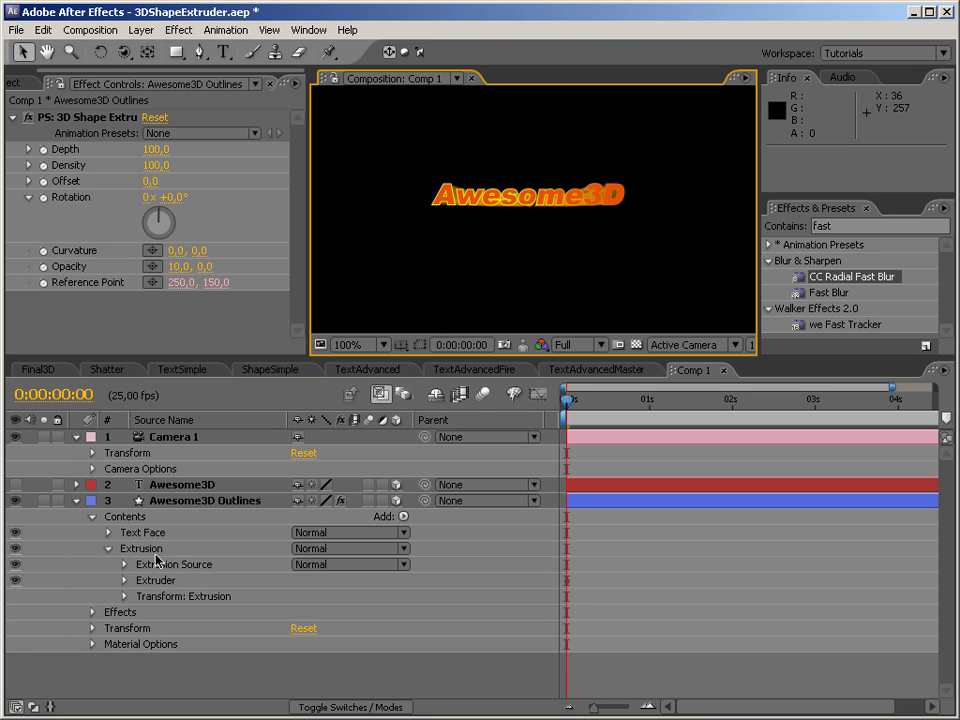
# Reposition the Text Face gradient stroke's start and end points vertically beside the letter D, spanning about the text's height.
pyautogui.click(163, 535)
pyautogui.click(165, 540)
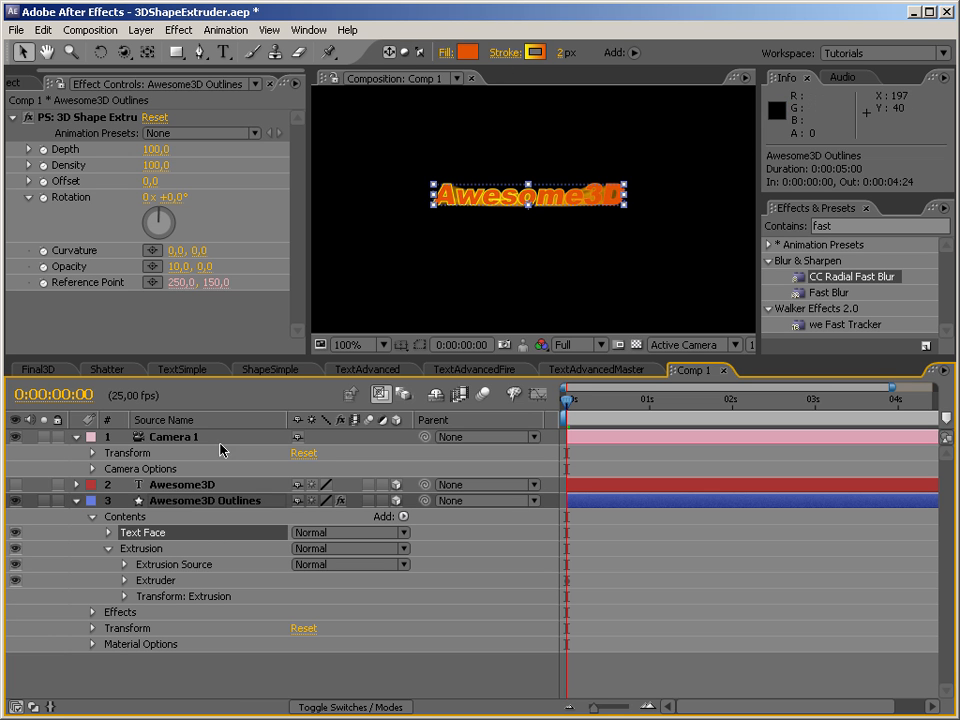
pyautogui.click(107, 533)
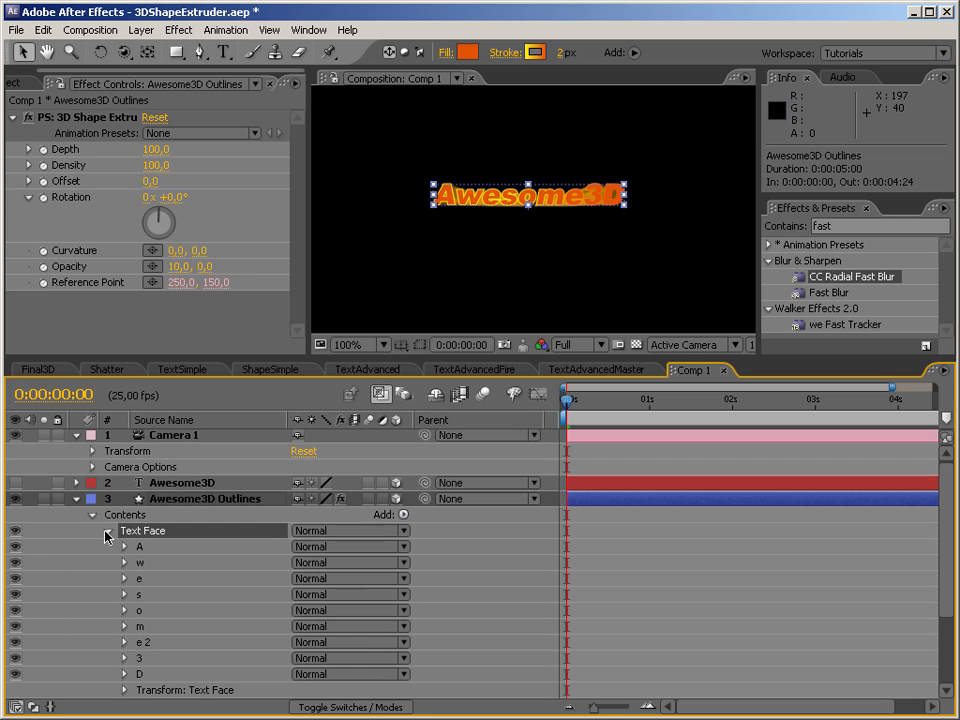
pyautogui.click(637, 216)
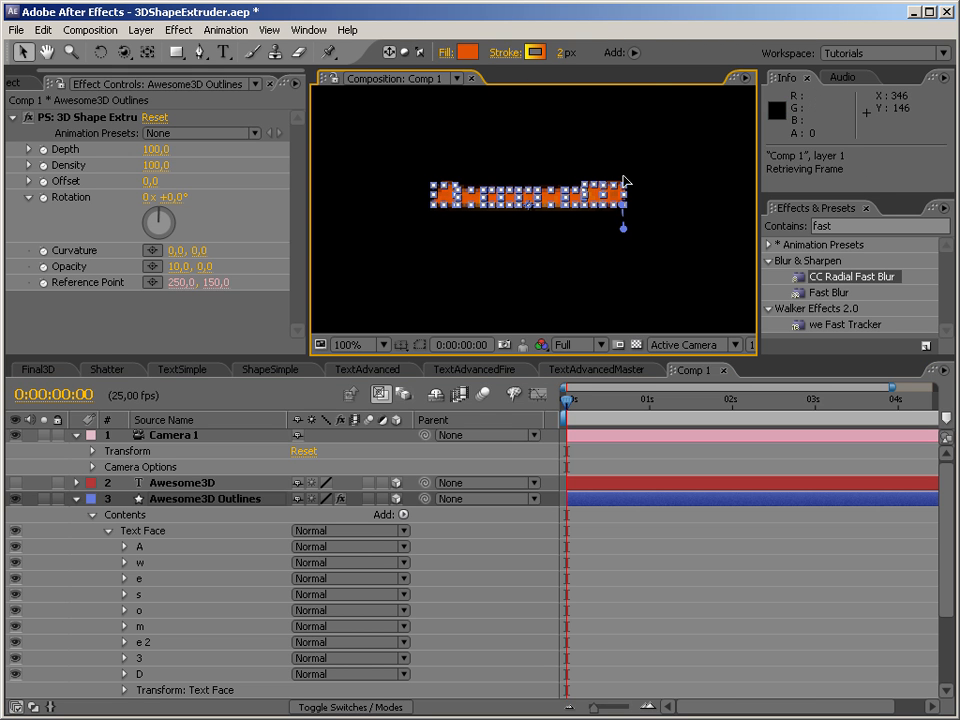
pyautogui.moveTo(623, 202); pyautogui.dragTo(622, 156)
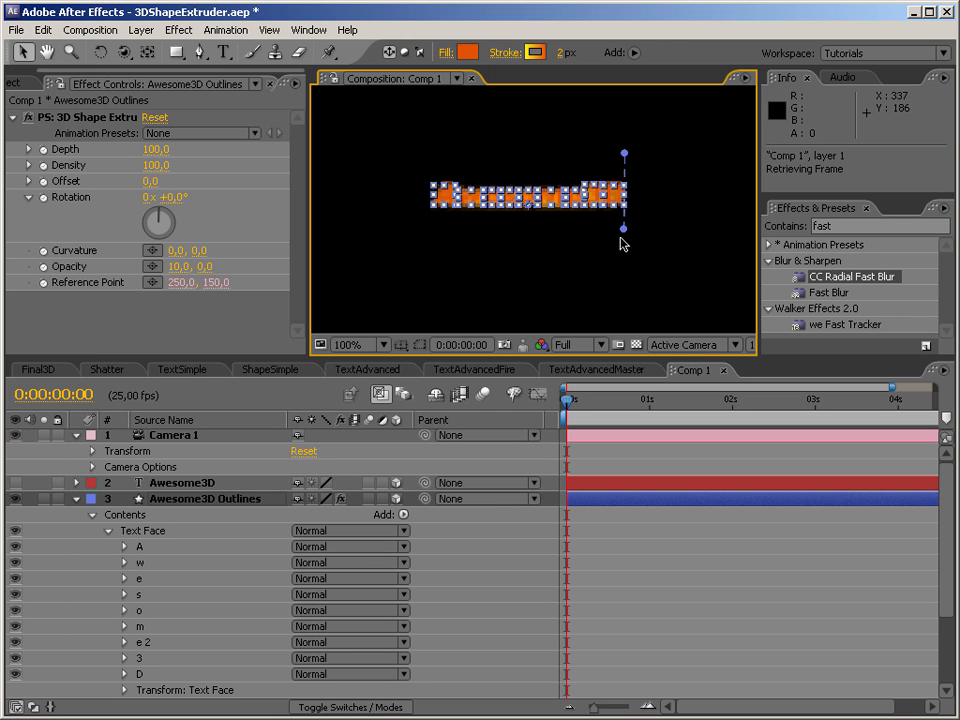
pyautogui.moveTo(626, 227); pyautogui.dragTo(636, 180)
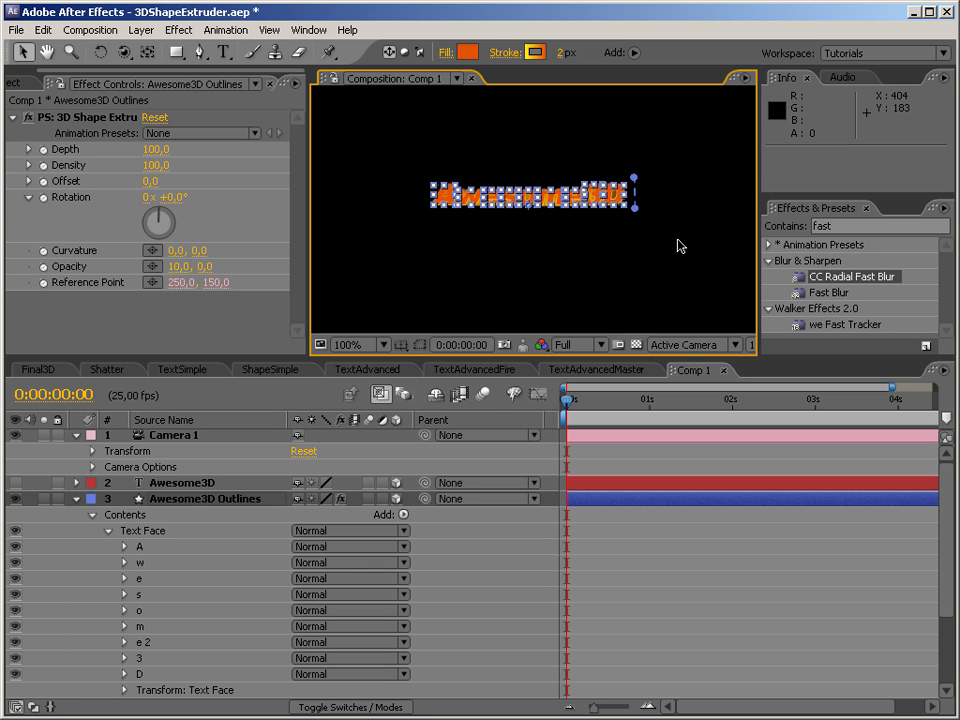
pyautogui.click(677, 243)
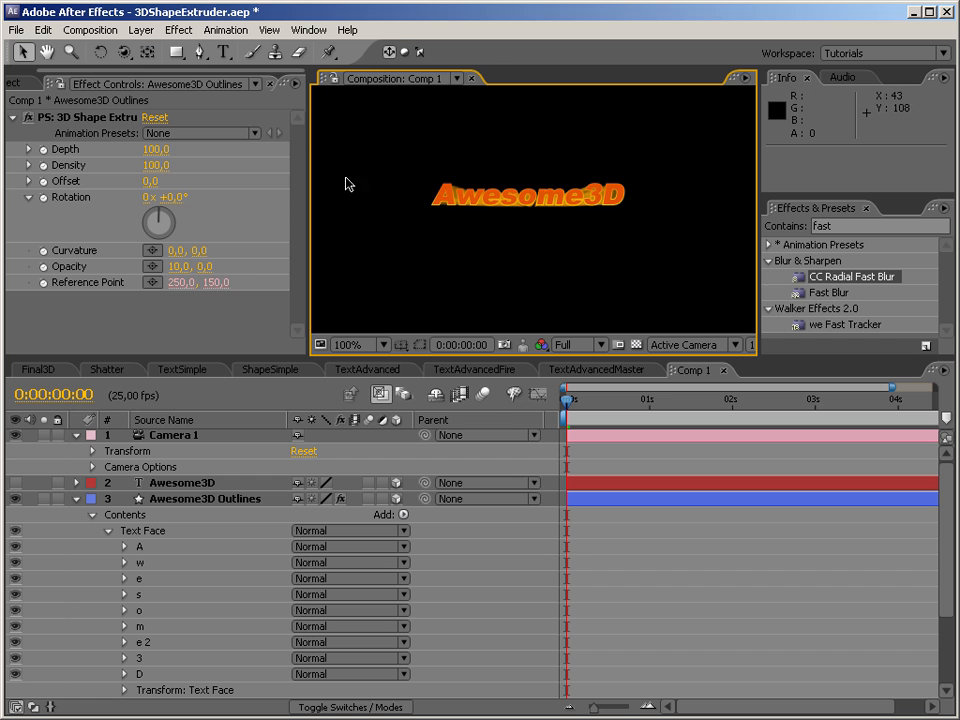
# Add a gradient stroke to the Extrusion group and place it between Extrusion Source and Extruder.
pyautogui.click(127, 56)
pyautogui.moveTo(548, 272); pyautogui.dragTo(548, 270)
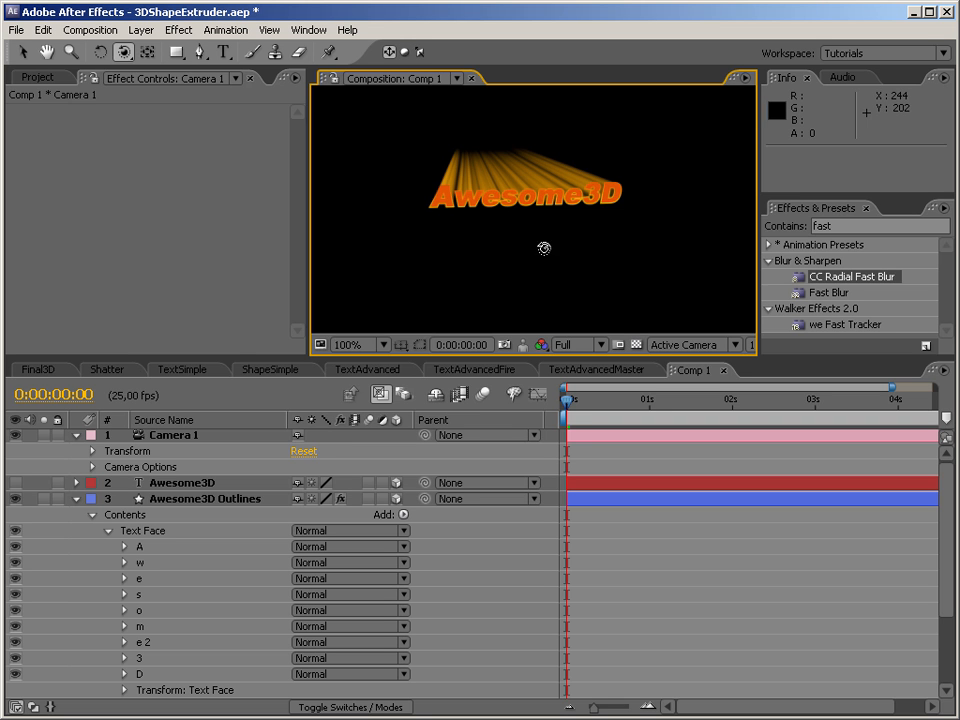
pyautogui.click(108, 530)
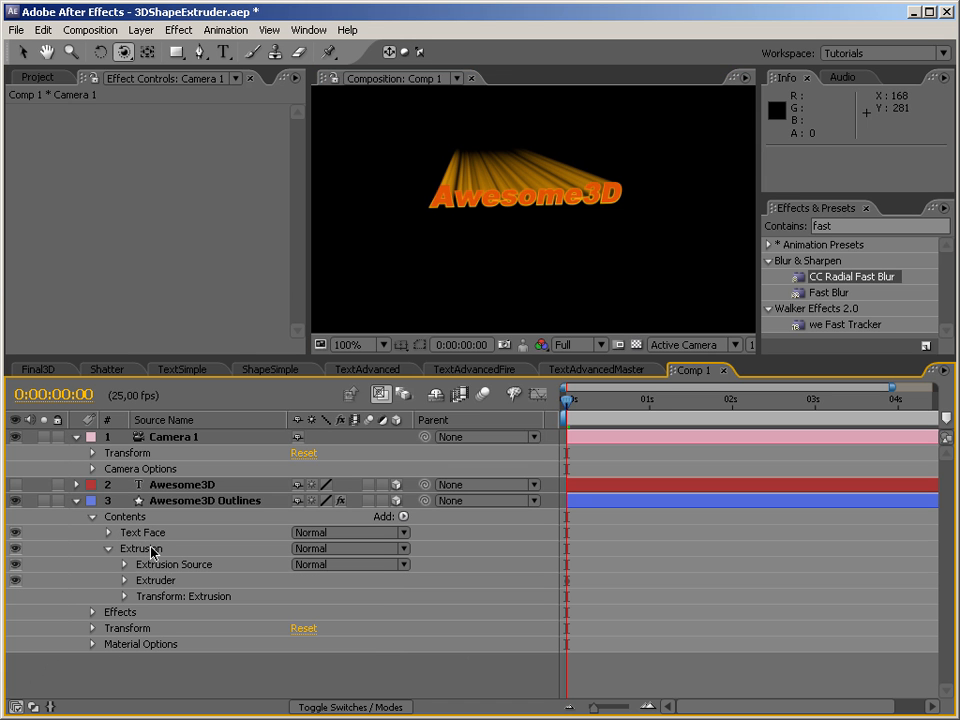
pyautogui.click(150, 549)
pyautogui.click(170, 564)
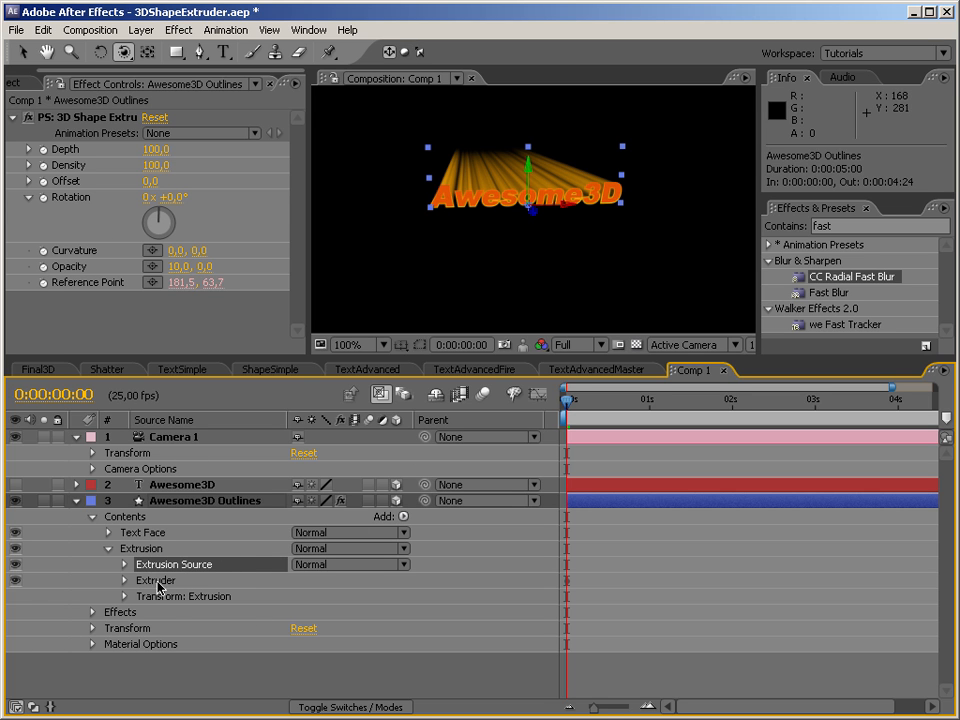
pyautogui.click(20, 50)
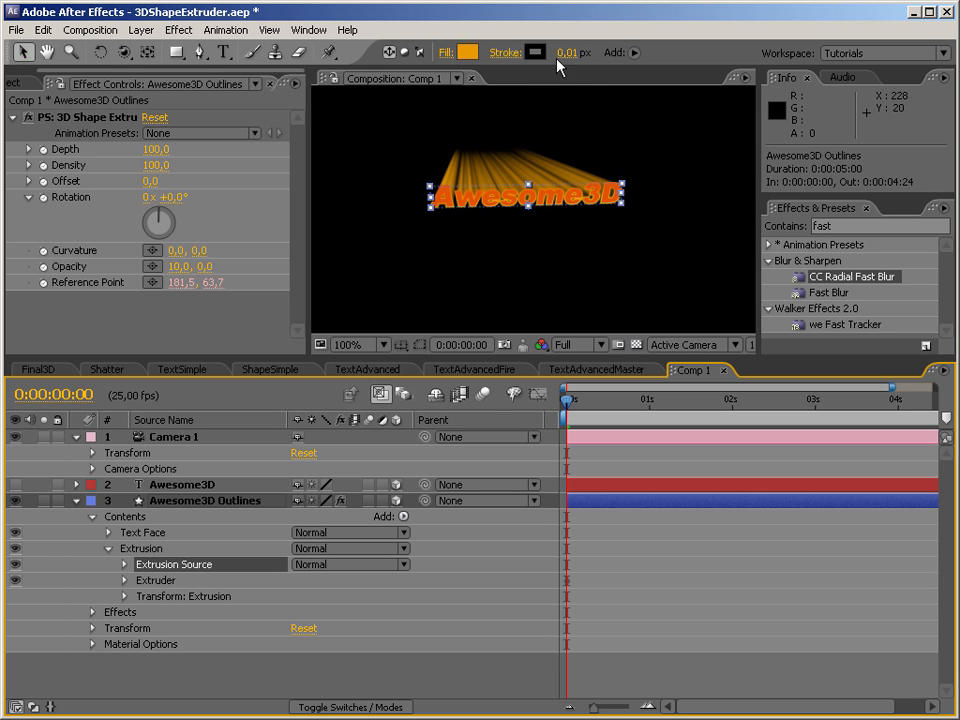
pyautogui.click(403, 517)
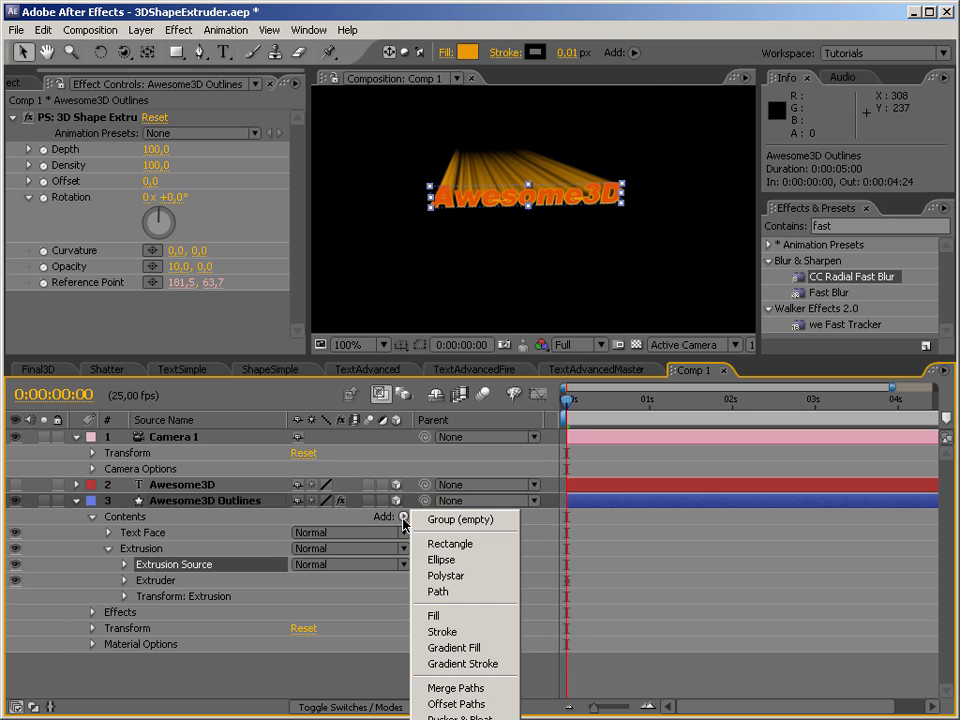
pyautogui.click(467, 664)
pyautogui.moveTo(187, 598)
pyautogui.mouseDown()
pyautogui.moveTo(135, 626)
pyautogui.moveTo(155, 641)
pyautogui.moveTo(155, 628)
pyautogui.mouseUp()
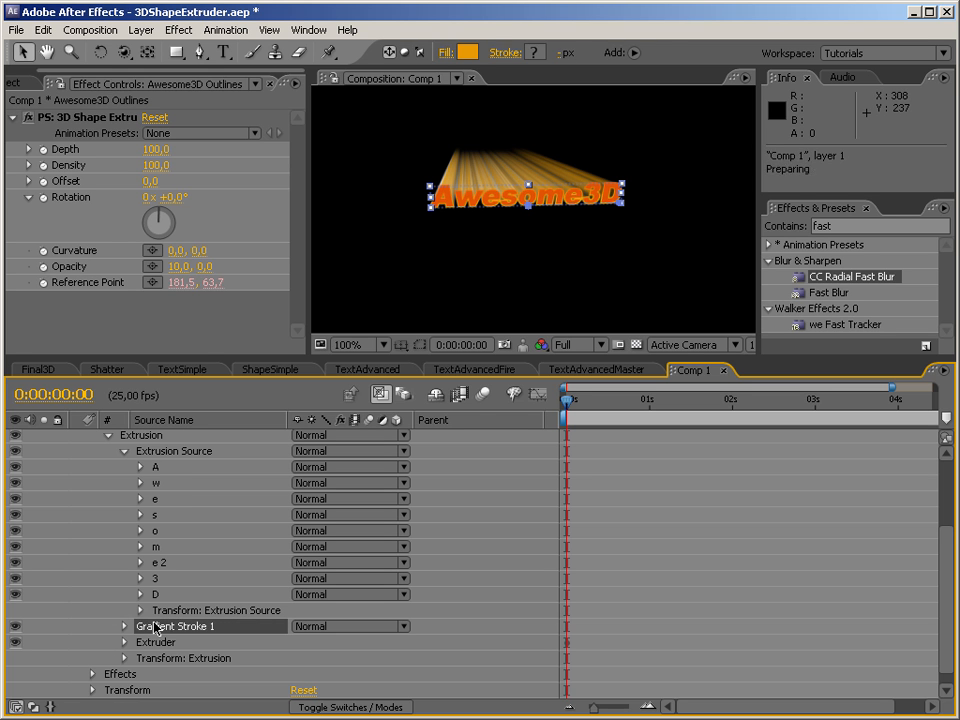
pyautogui.click(124, 452)
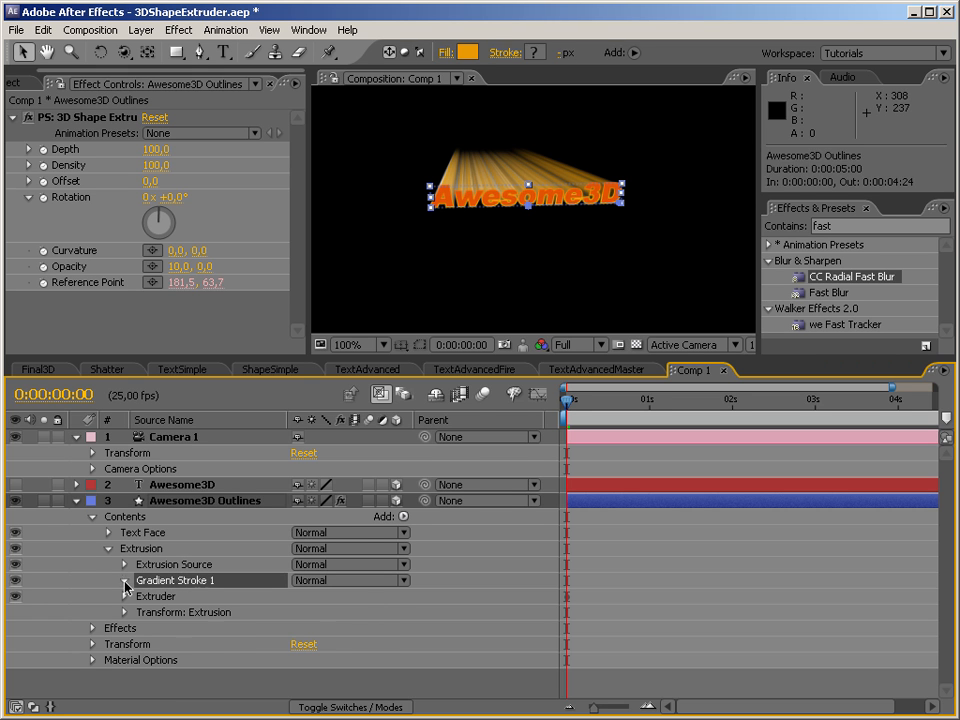
# Place the extrusion gradient stroke's start point at about 113, 24 and its end point at about 109.5, -58.
pyautogui.click(125, 580)
pyautogui.click(529, 213)
pyautogui.moveTo(638, 217); pyautogui.dragTo(625, 223)
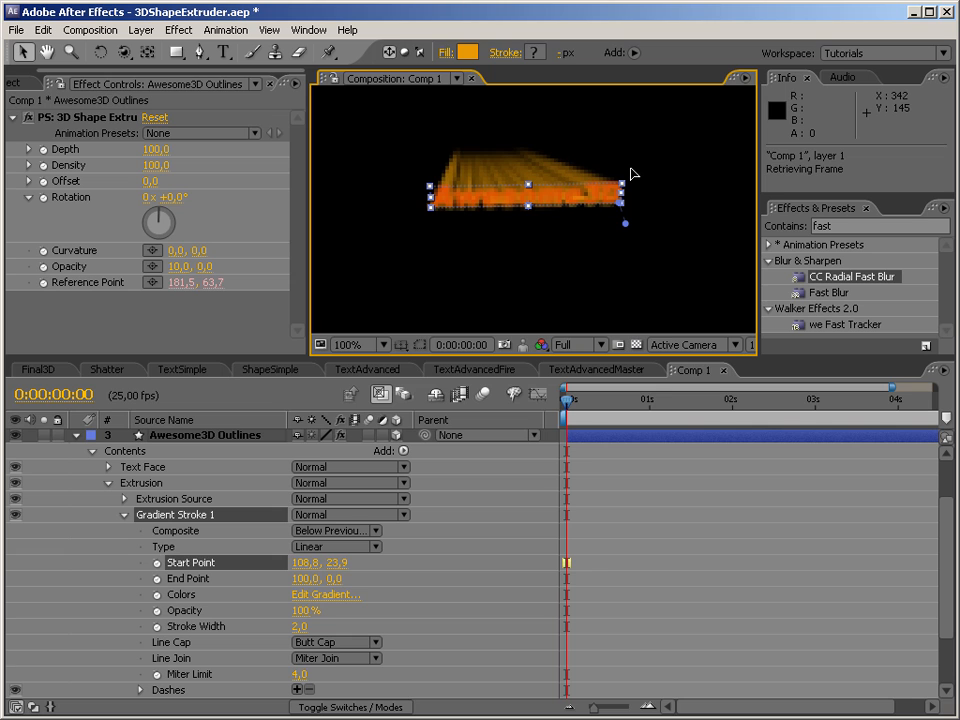
pyautogui.moveTo(631, 170); pyautogui.dragTo(629, 150)
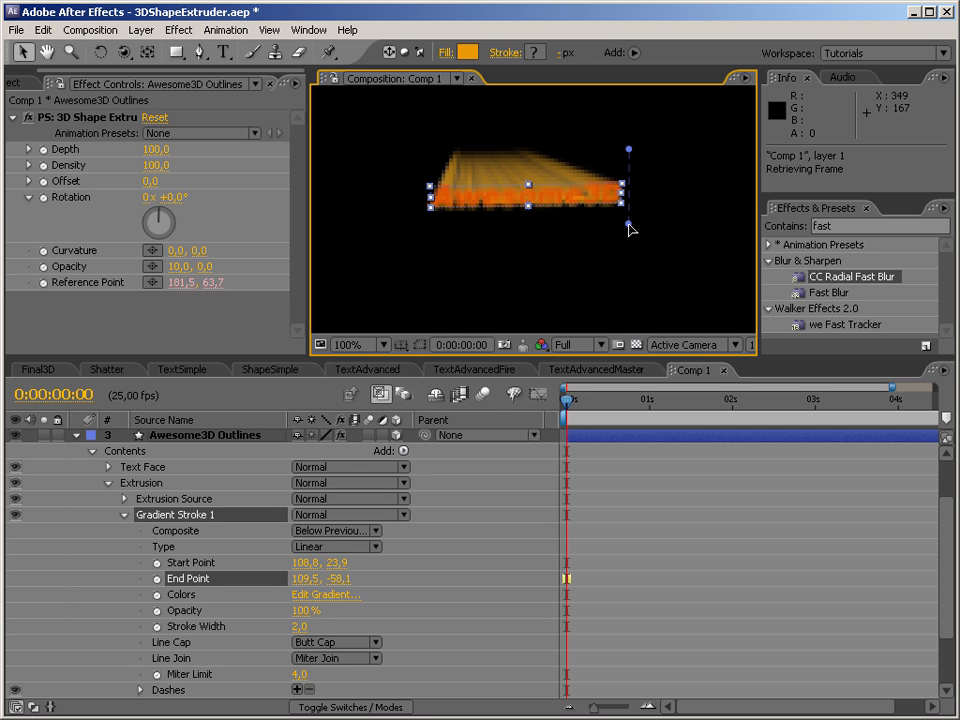
pyautogui.moveTo(627, 225); pyautogui.dragTo(631, 224)
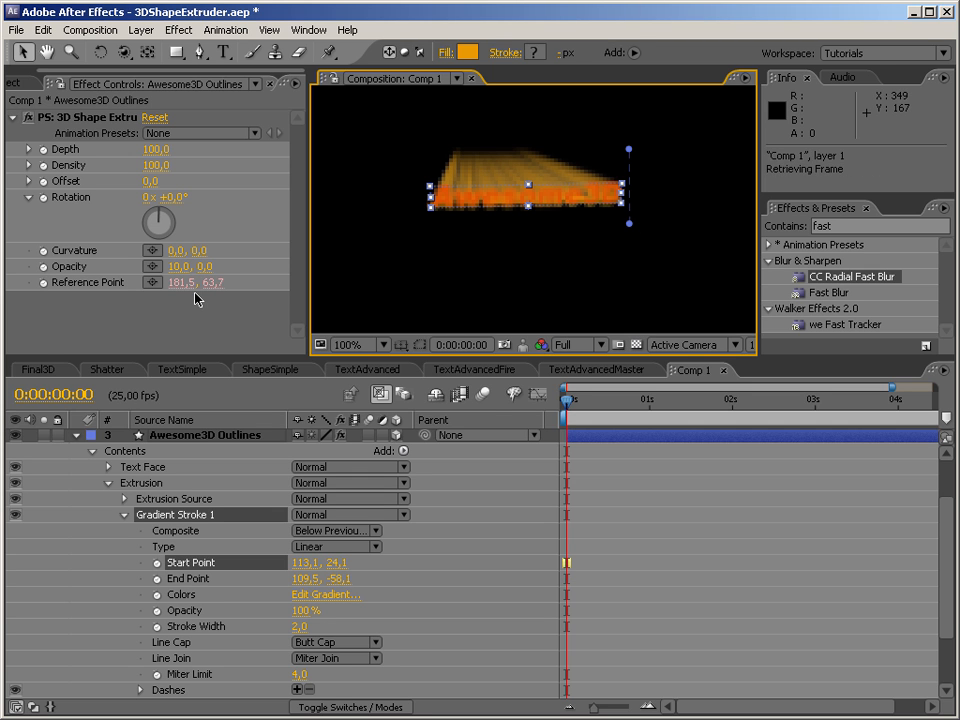
# Set the 3D Shape Extruder opacity values to 50 and 10.
pyautogui.click(176, 266)
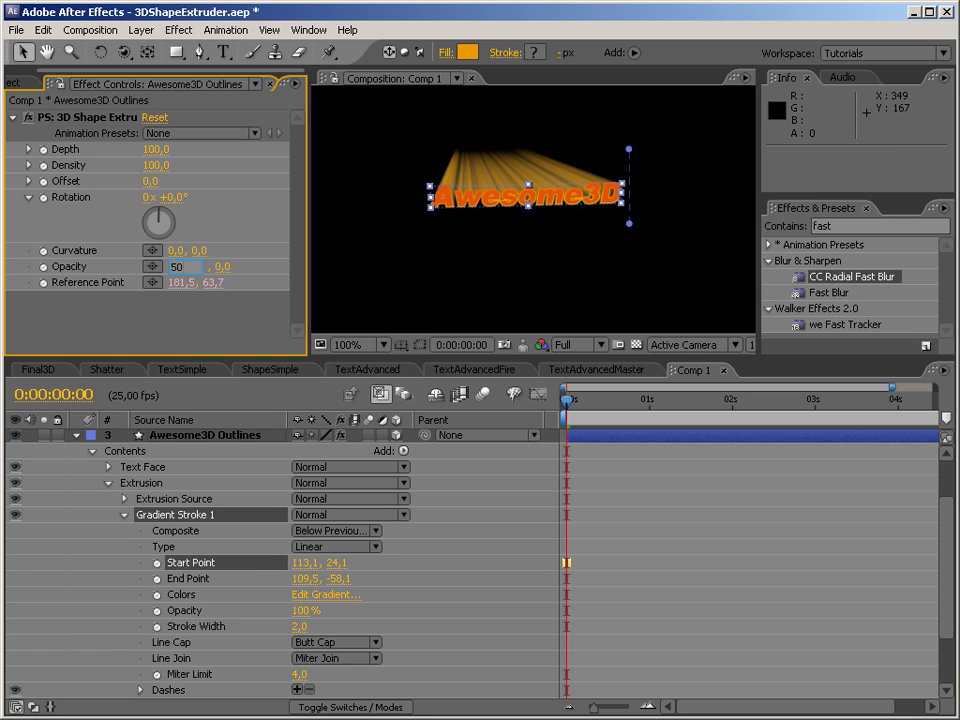
pyautogui.press('Return')
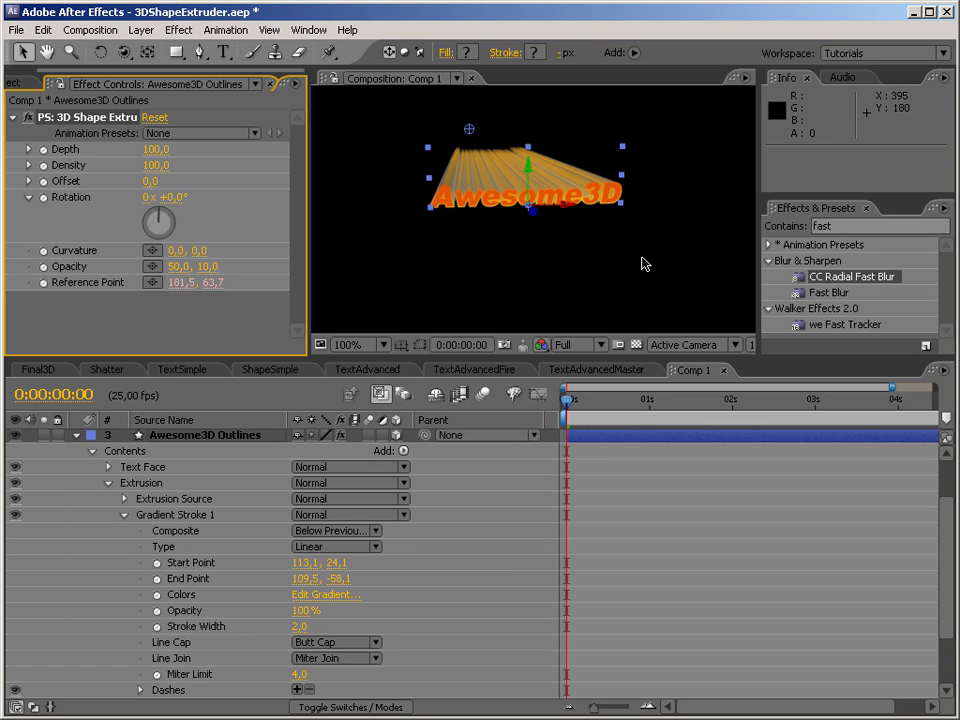
# Try the Overlay blend mode on Gradient Stroke 1 and move the stroke above Extrusion Source.
pyautogui.click(124, 516)
pyautogui.click(185, 580)
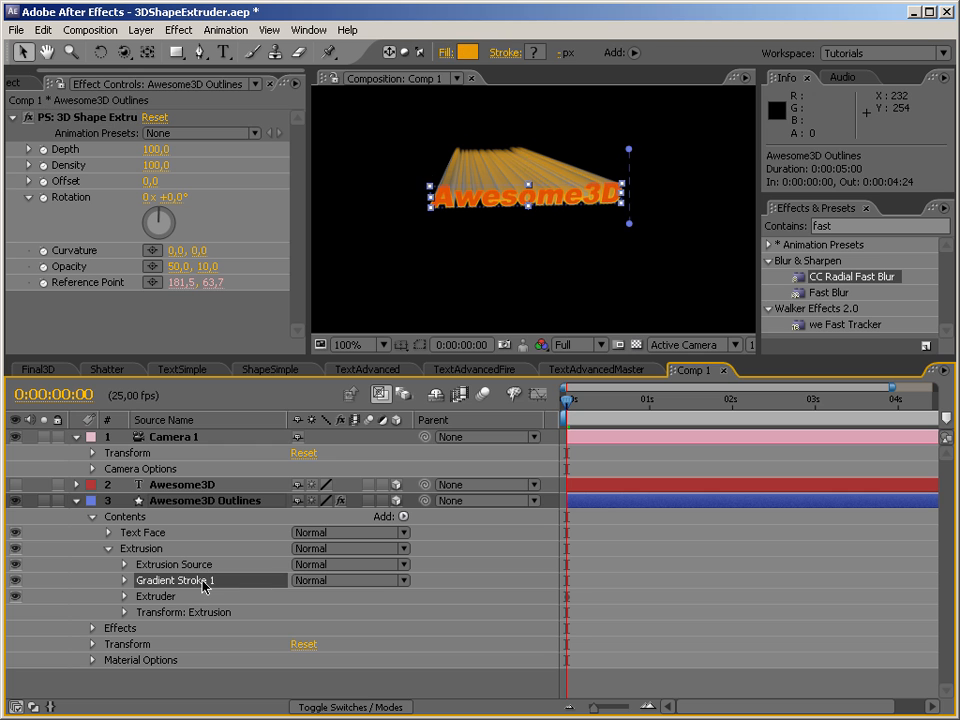
pyautogui.click(372, 580)
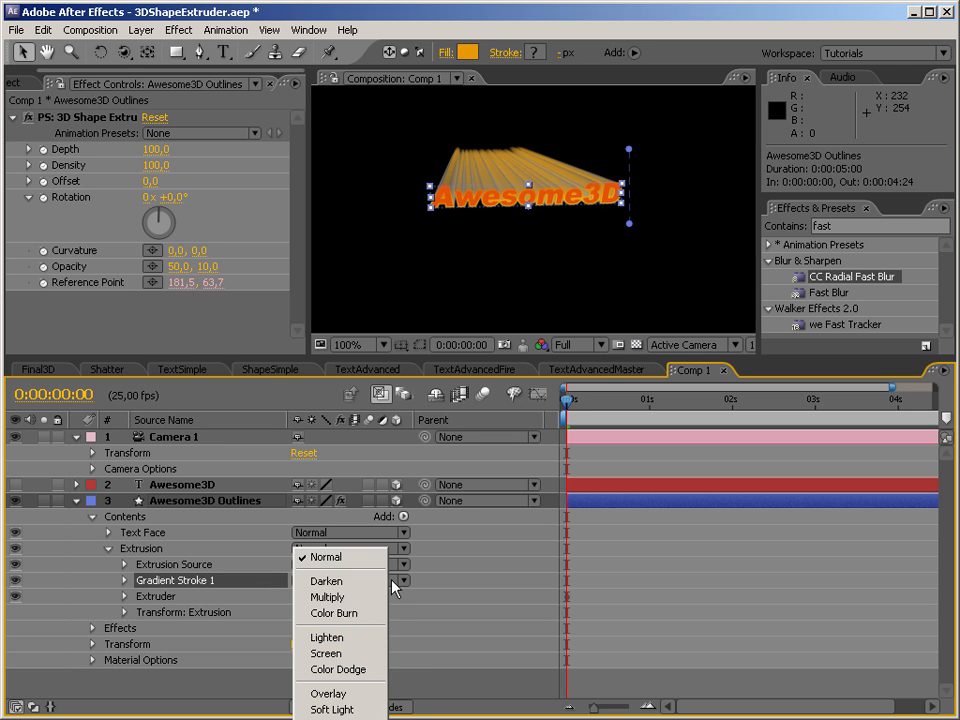
pyautogui.click(352, 693)
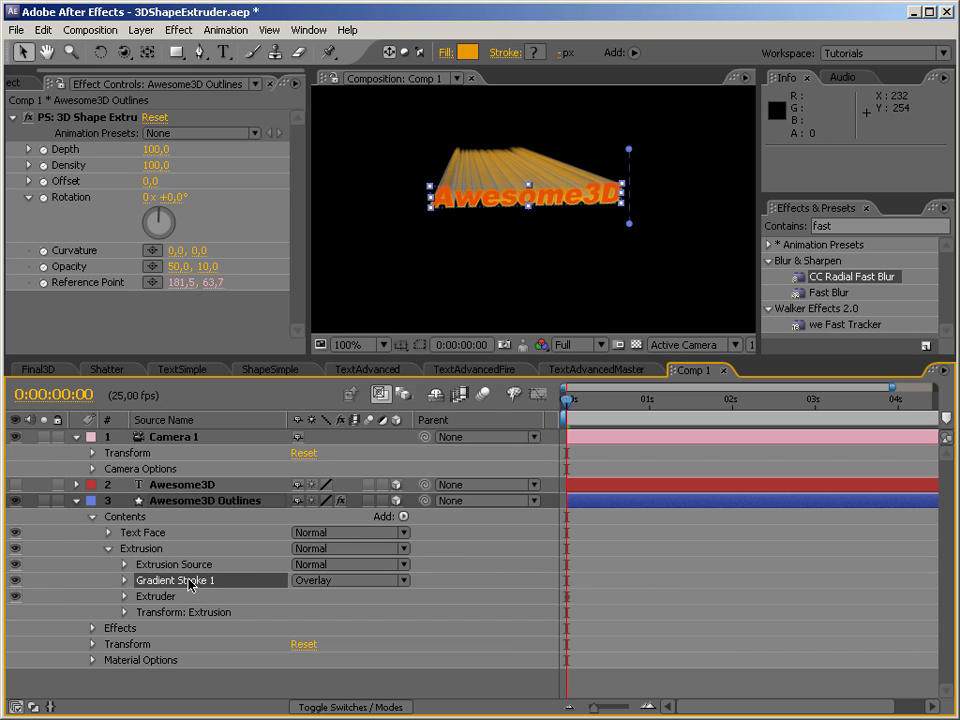
pyautogui.moveTo(190, 585)
pyautogui.mouseDown()
pyautogui.moveTo(189, 561)
pyautogui.moveTo(197, 562)
pyautogui.mouseUp()
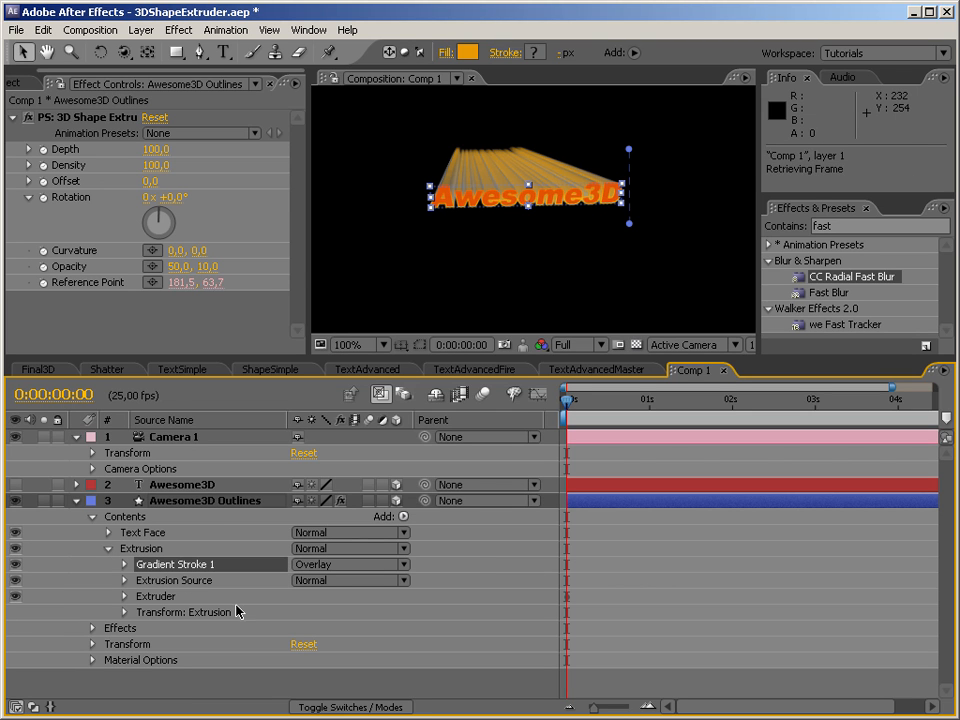
# Try the Exclusion and Multiply blend modes on the extrusion's gradient stroke.
pyautogui.click(325, 565)
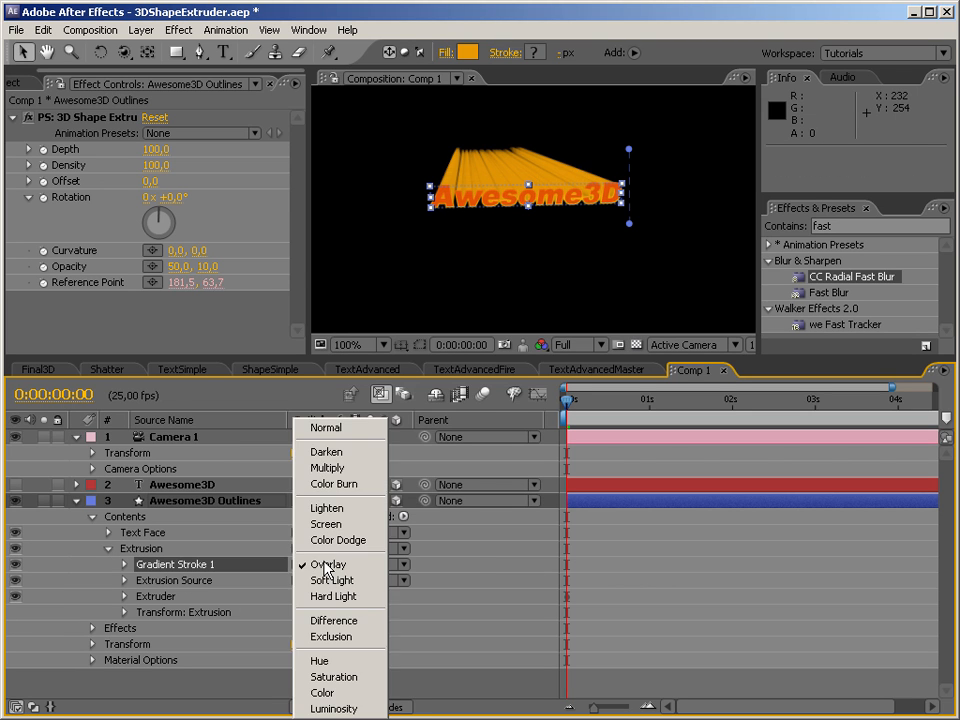
pyautogui.click(333, 636)
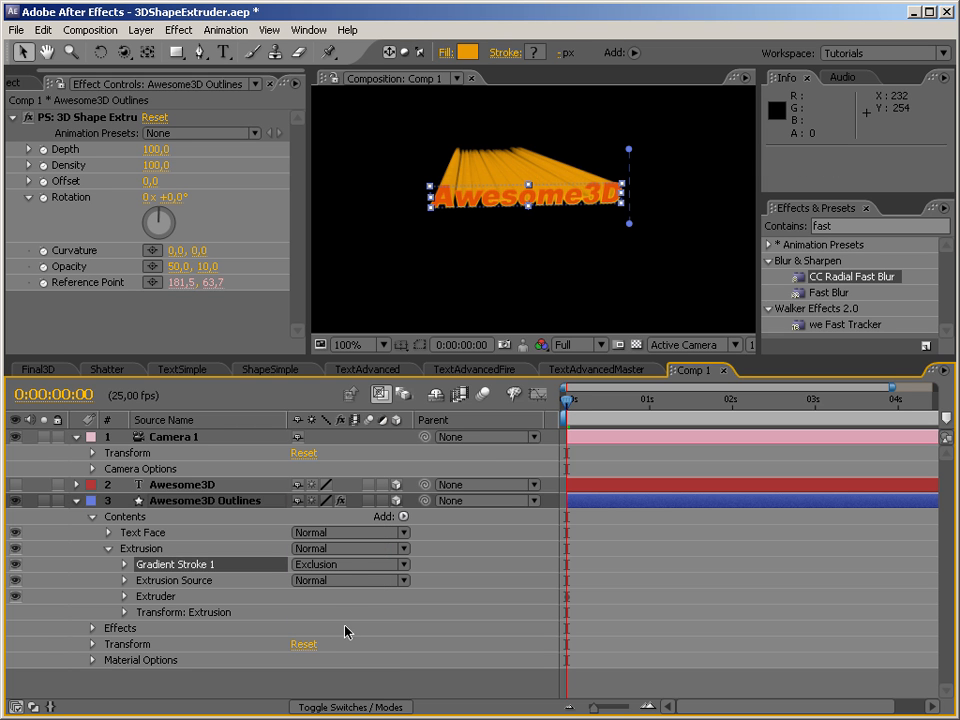
pyautogui.click(333, 564)
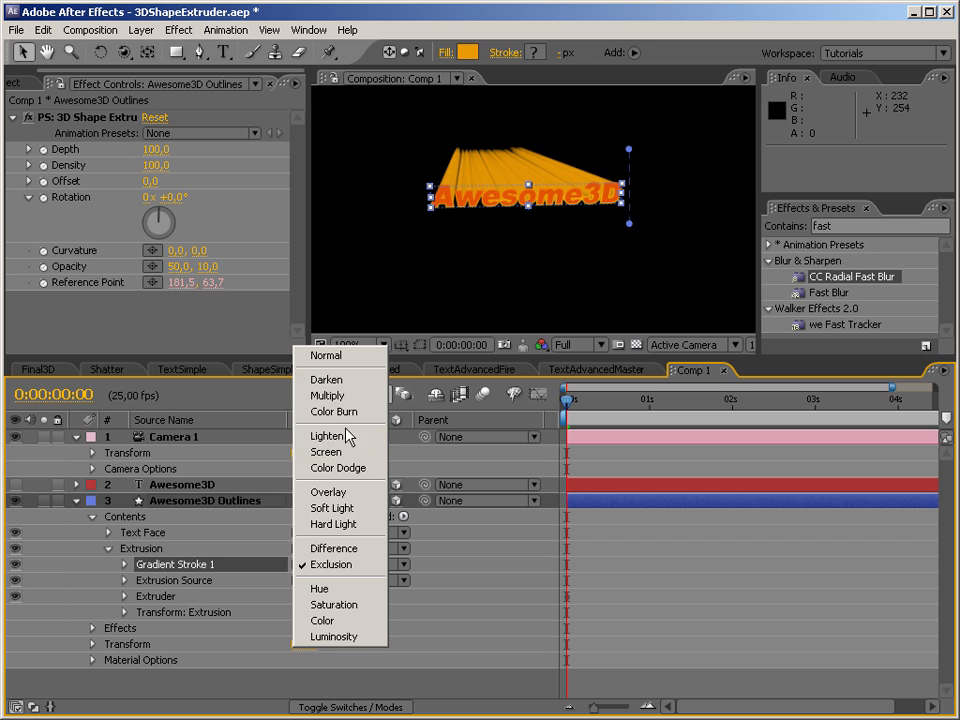
pyautogui.click(345, 396)
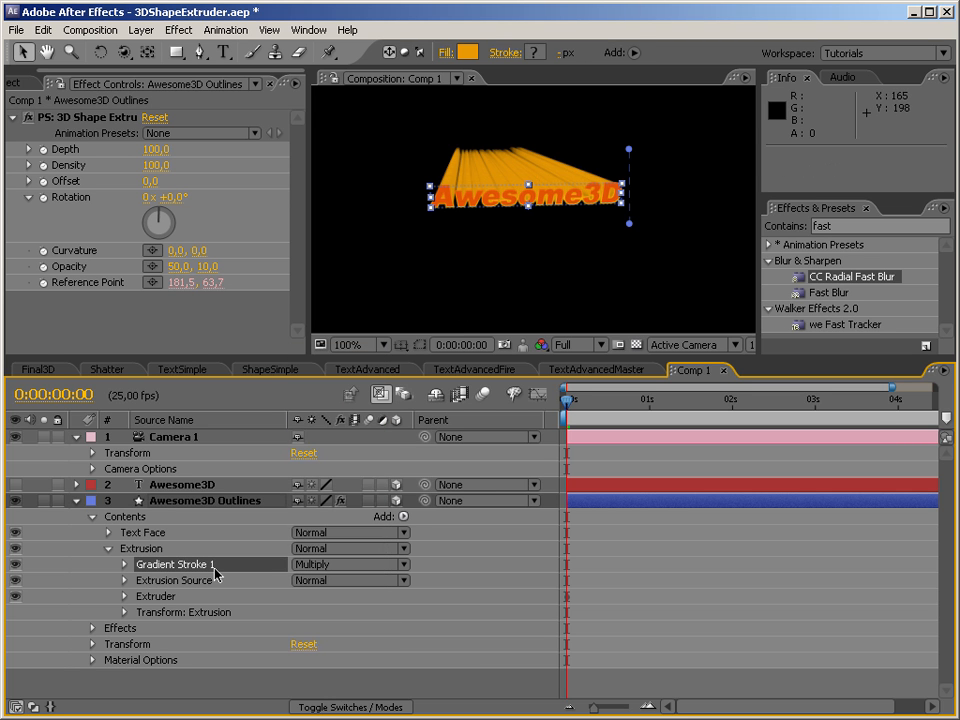
# Move the gradient stroke back below Extrusion Source and return its blend mode to Normal.
pyautogui.moveTo(215, 575)
pyautogui.mouseDown()
pyautogui.moveTo(161, 583)
pyautogui.moveTo(195, 591)
pyautogui.mouseUp()
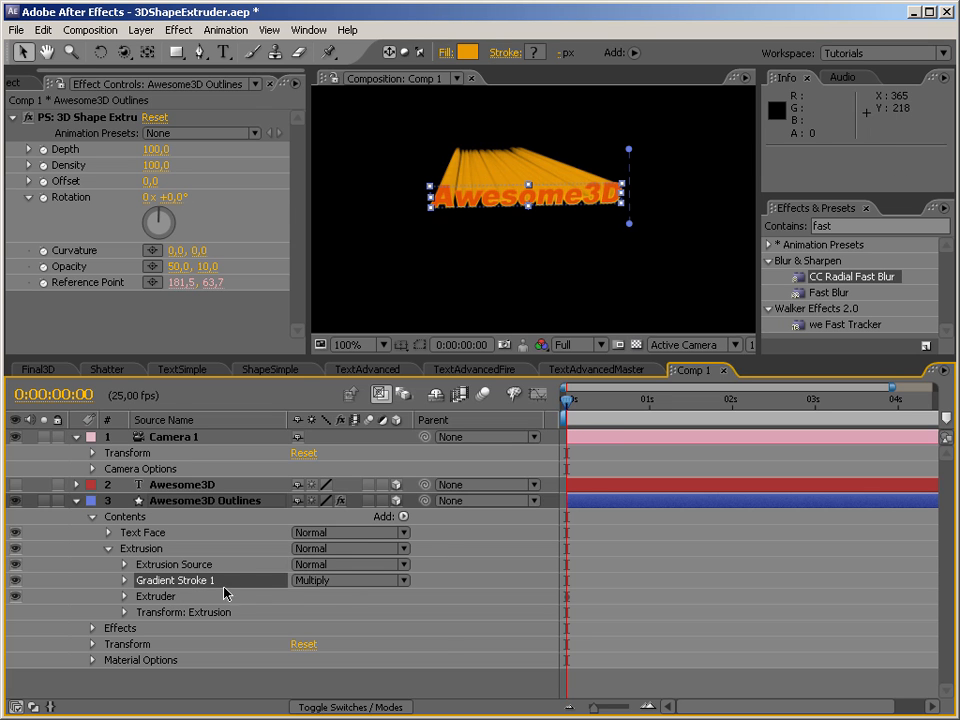
pyautogui.click(355, 588)
pyautogui.click(357, 589)
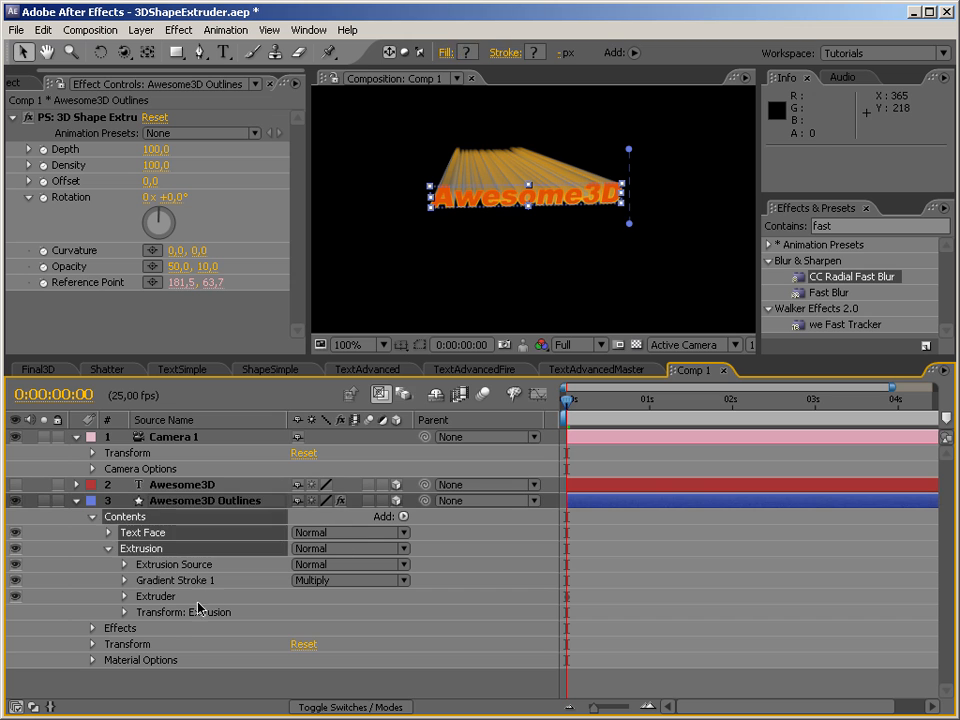
pyautogui.click(342, 581)
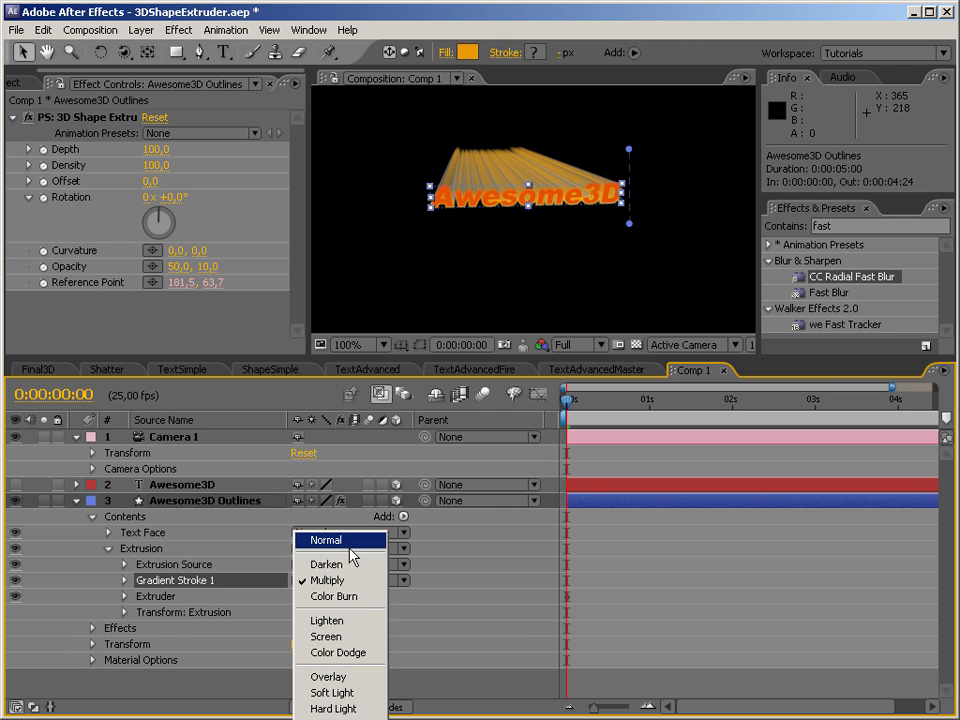
pyautogui.click(349, 540)
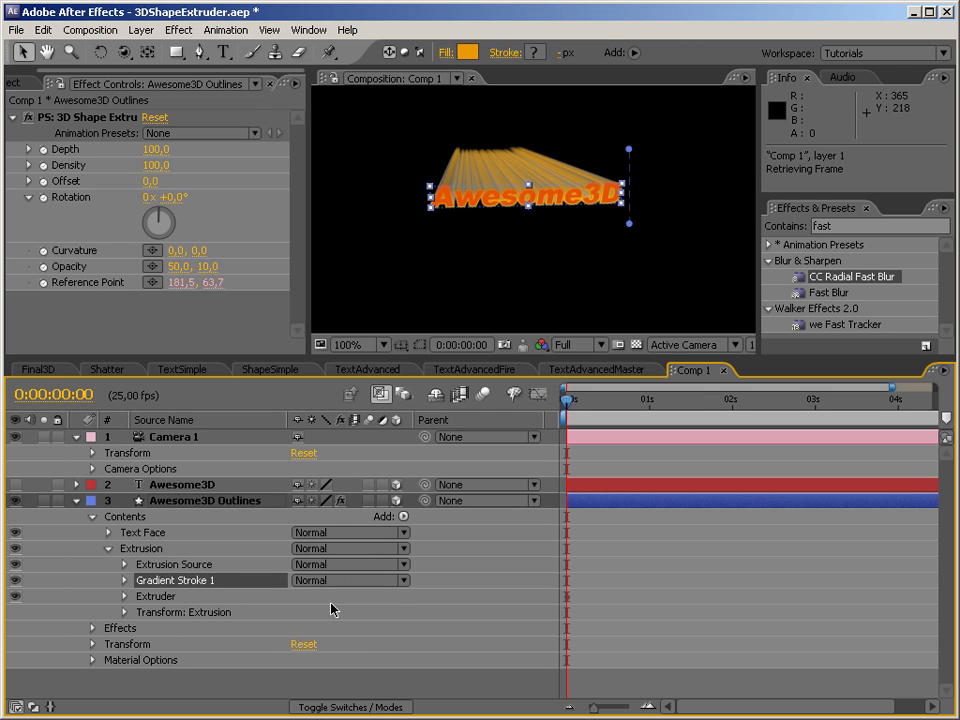
# Shorten the extrusion's gradient line to about the text's height by moving its start and end points inward, and deselect the layer.
pyautogui.click(630, 220)
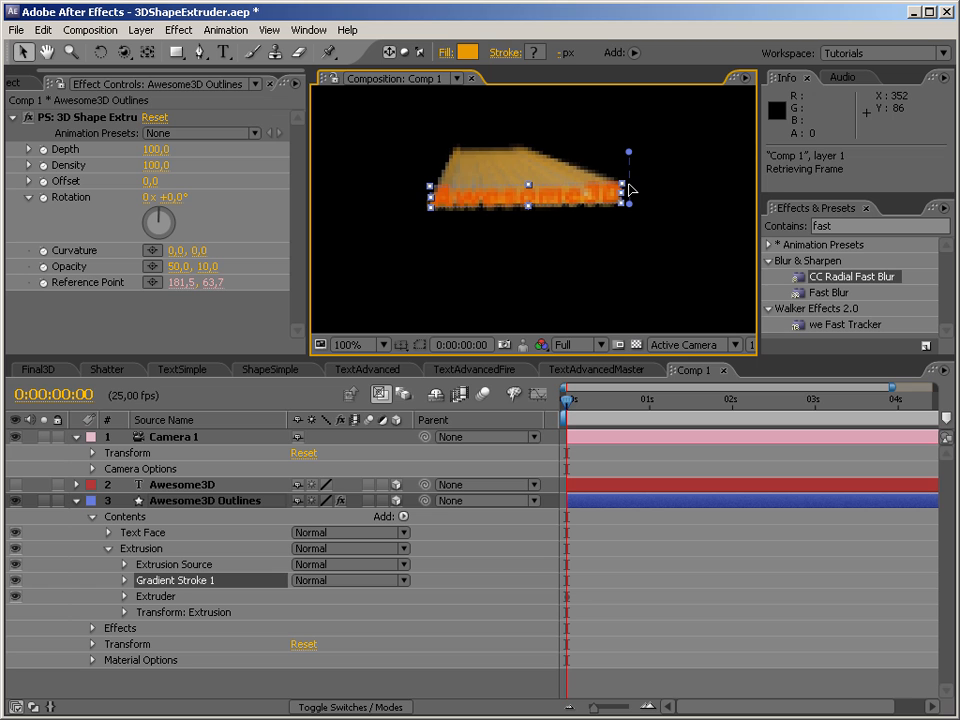
pyautogui.moveTo(629, 152); pyautogui.dragTo(629, 185)
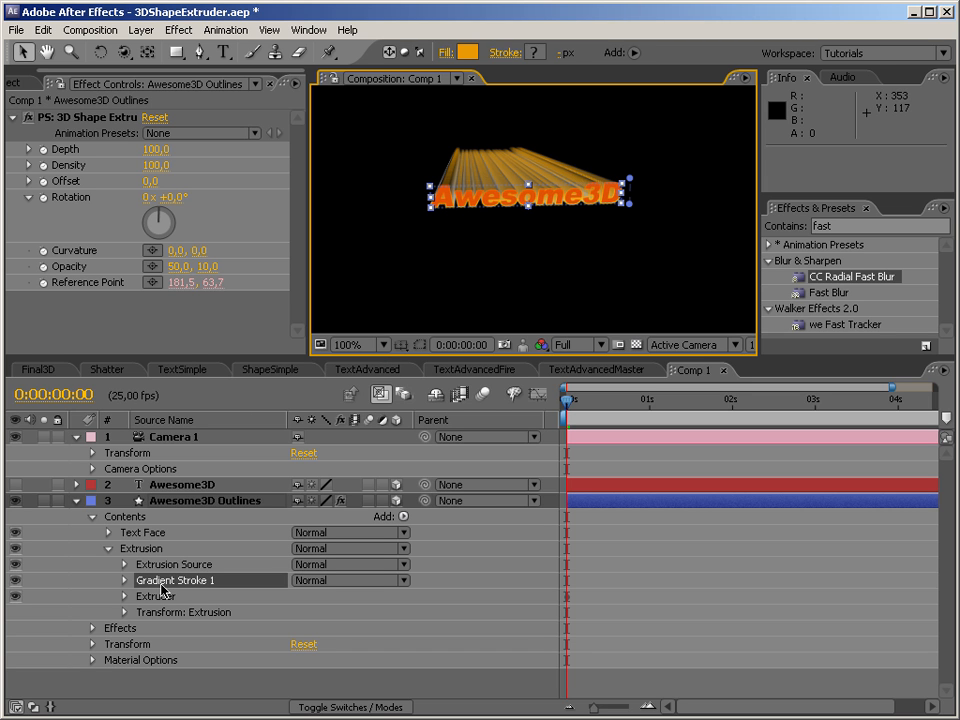
pyautogui.click(498, 282)
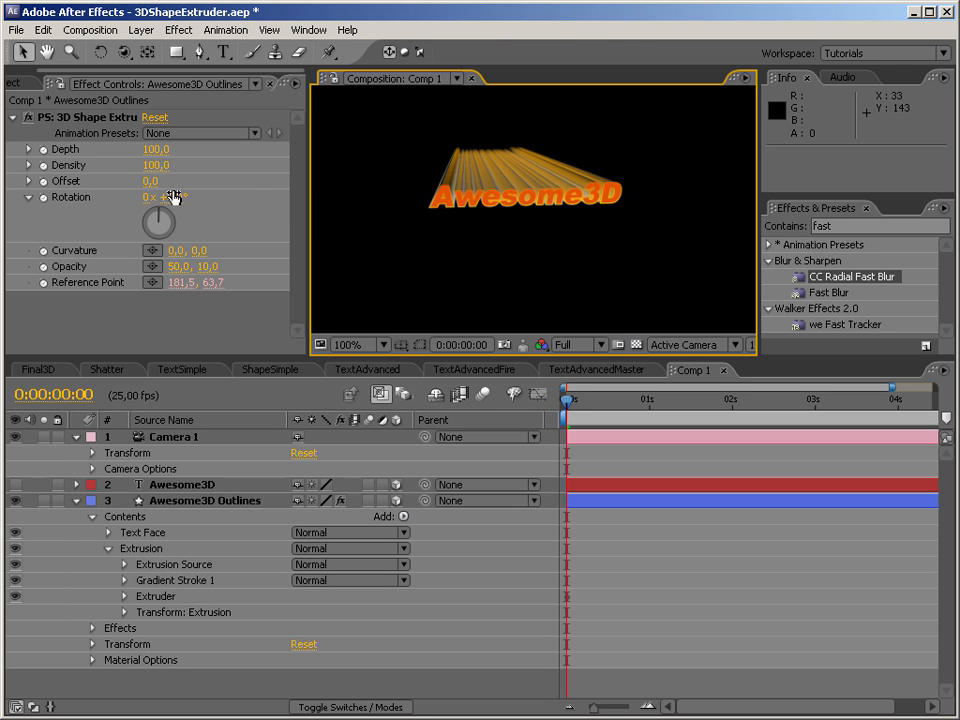
# Orbit the camera around the extruded text to a raised angled view and select the Extrusion group's gradient stroke.
pyautogui.click(123, 52)
pyautogui.moveTo(513, 244); pyautogui.dragTo(476, 366)
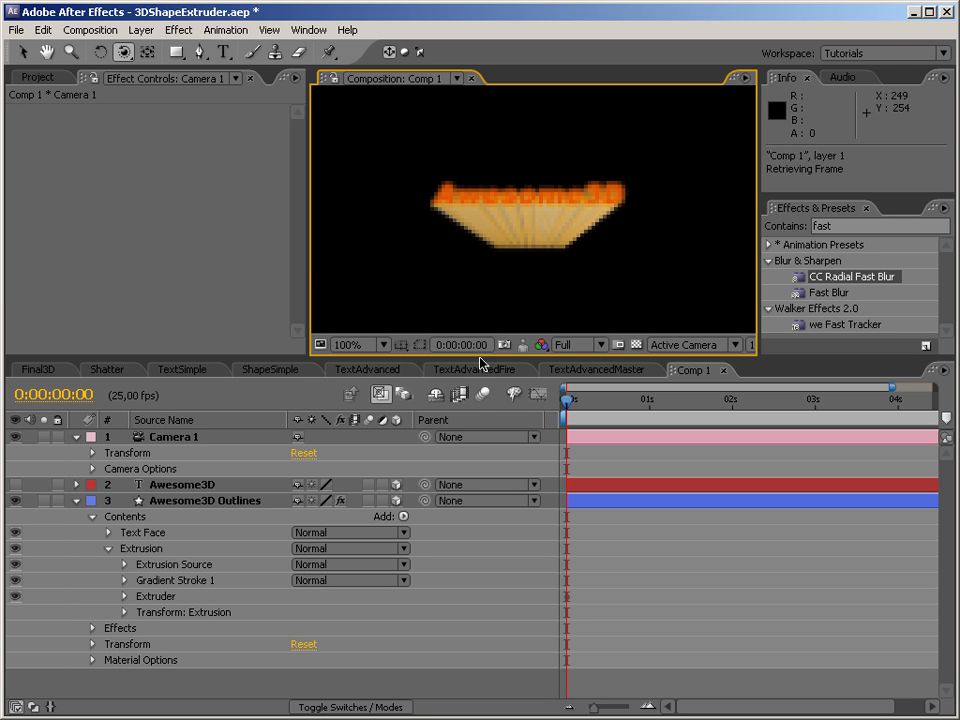
pyautogui.moveTo(491, 214); pyautogui.dragTo(551, 277)
pyautogui.click(175, 580)
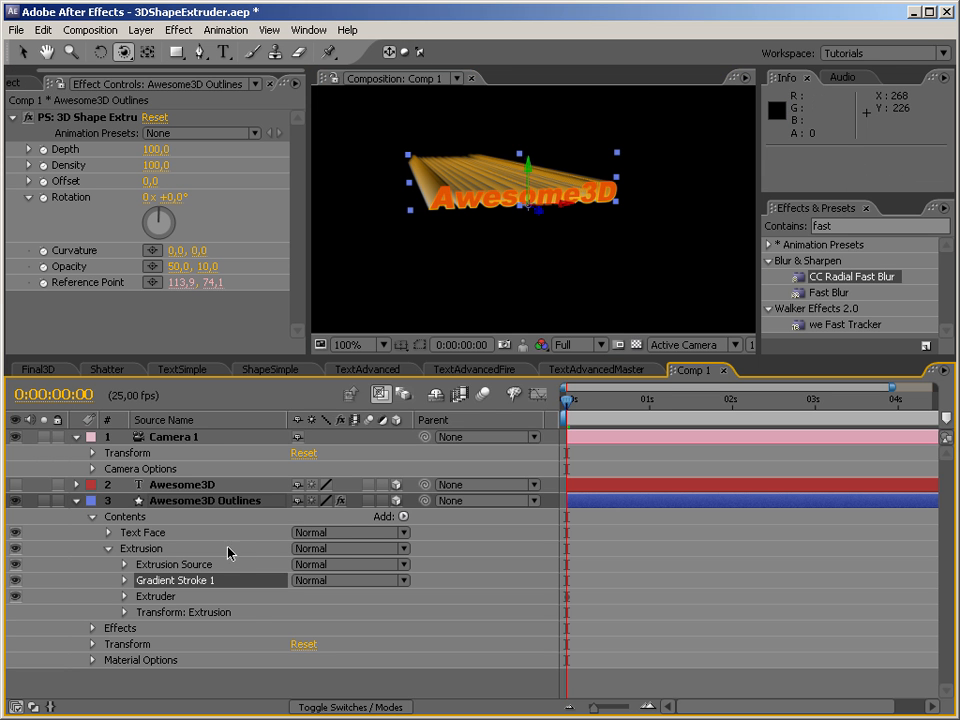
# Set the Stroke Width of the extrusion's gradient stroke to 3 and orbit the camera to face the text from slightly below.
pyautogui.click(125, 580)
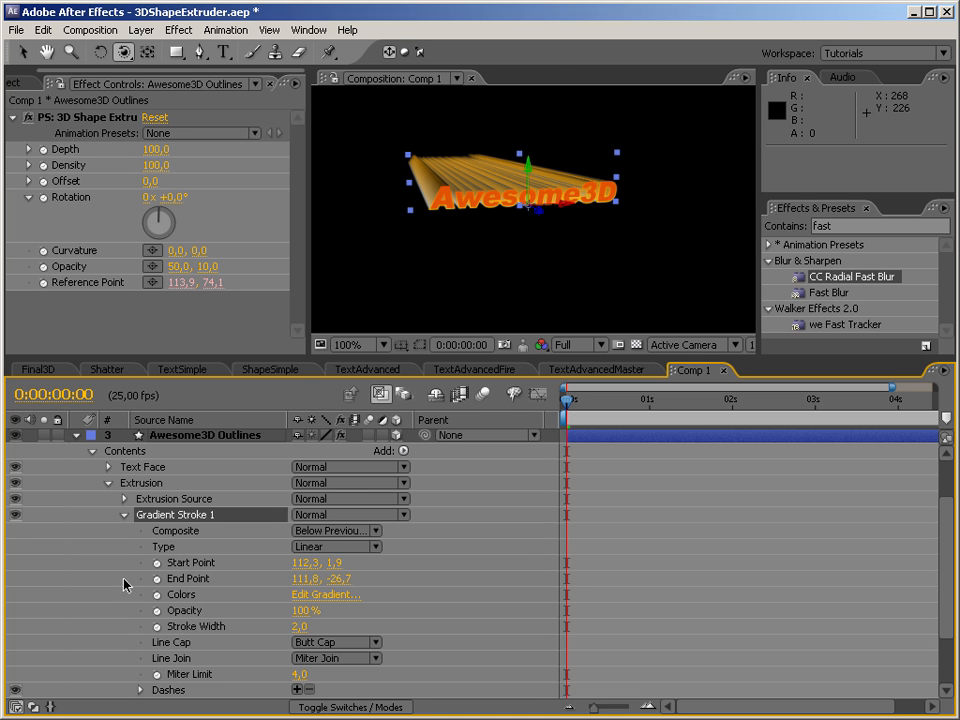
pyautogui.click(302, 627)
pyautogui.write('3')
pyautogui.press('Return')
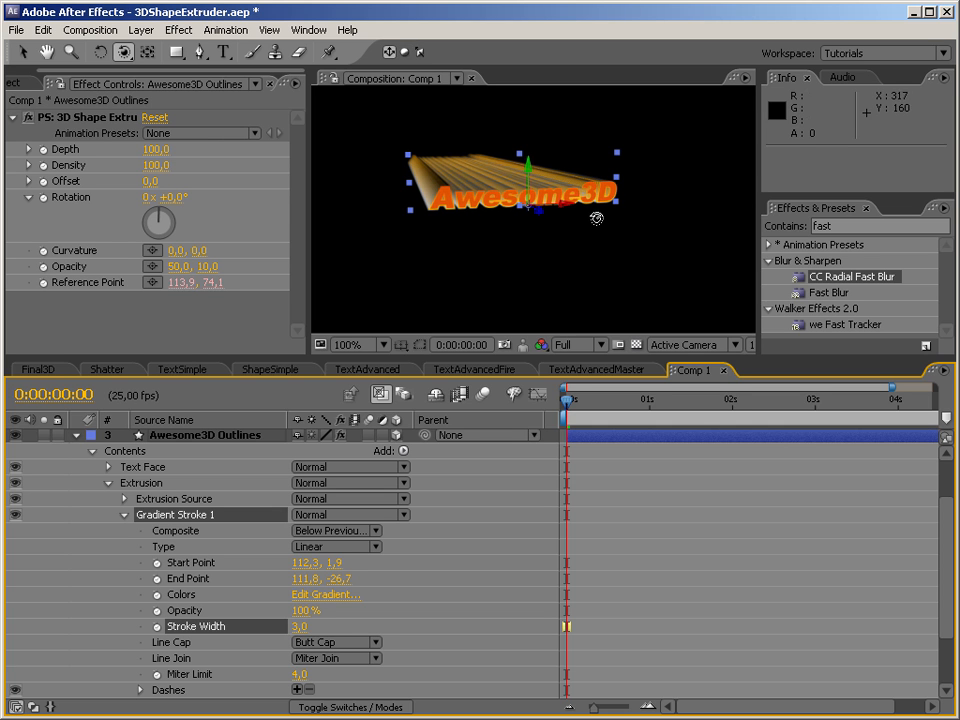
pyautogui.moveTo(579, 214); pyautogui.dragTo(531, 167)
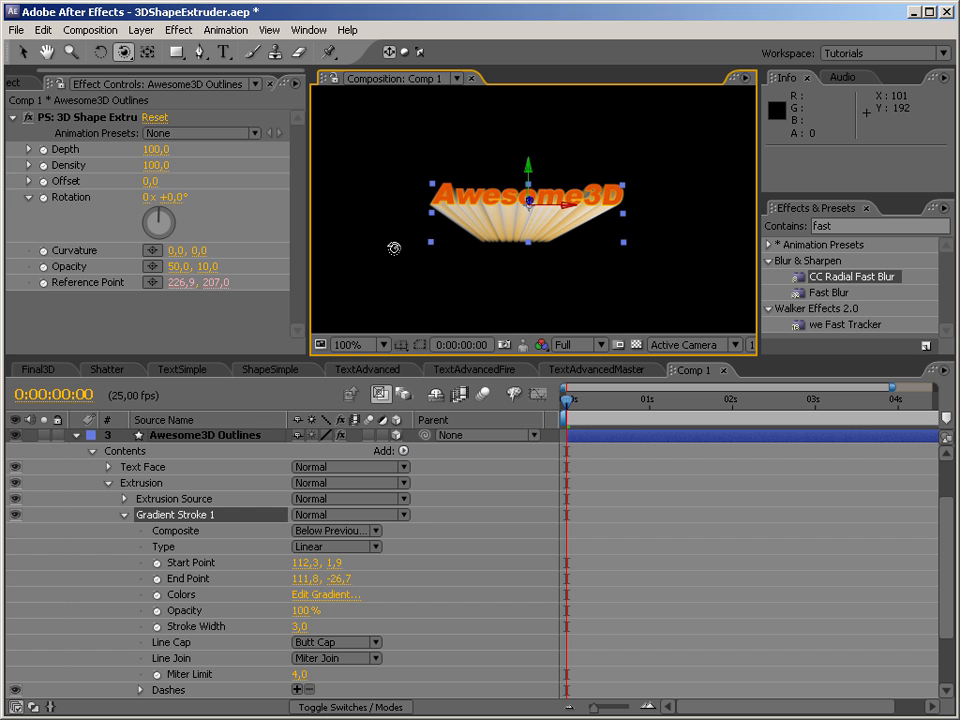
pyautogui.click(124, 514)
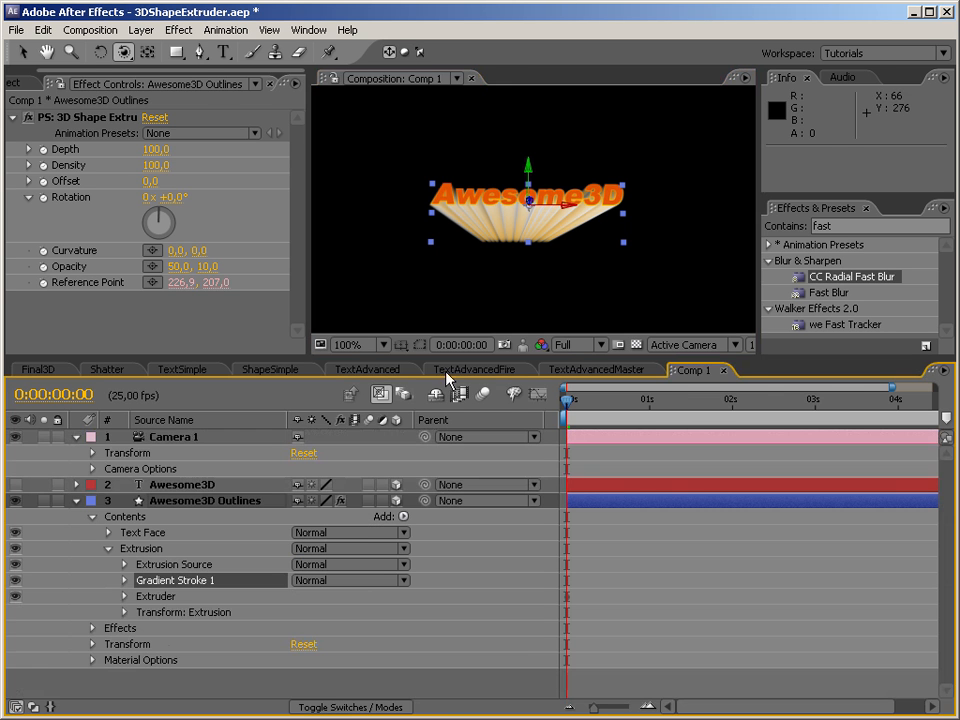
# Check the TextAdvanced composition for comparison, and reset Camera 1's transform in Comp 1 with the outlines layer collapsed and deselected.
pyautogui.click(381, 372)
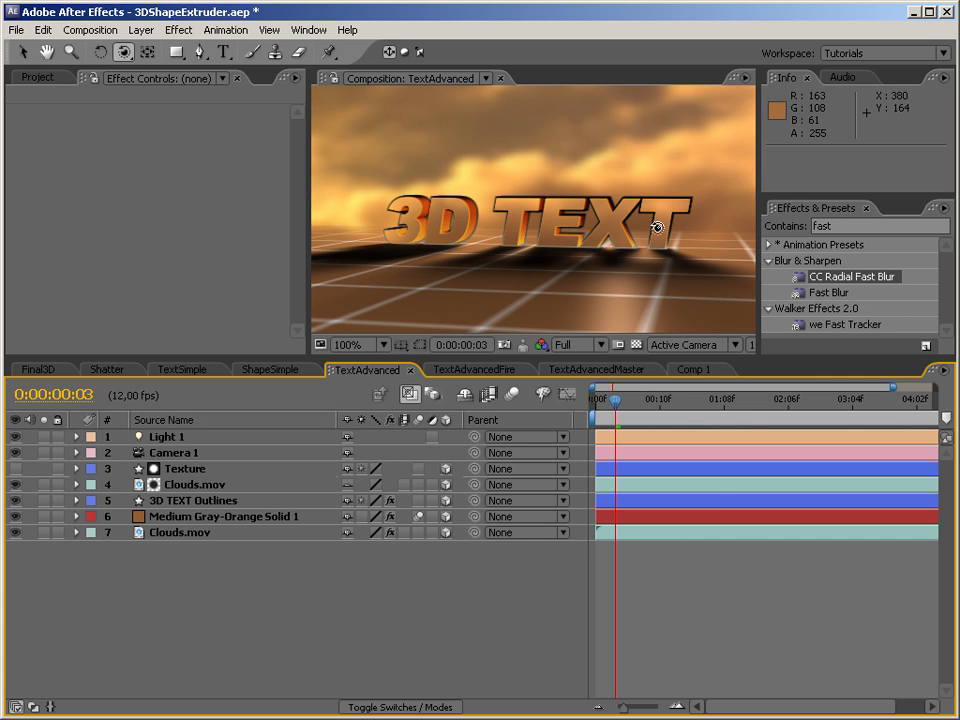
pyautogui.click(700, 370)
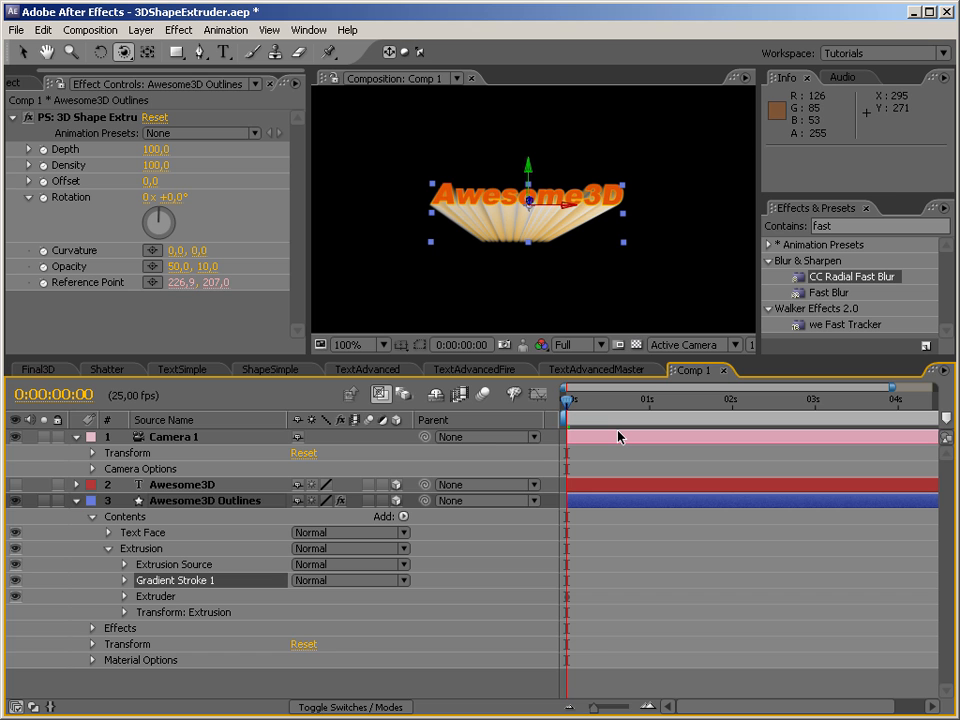
pyautogui.click(305, 453)
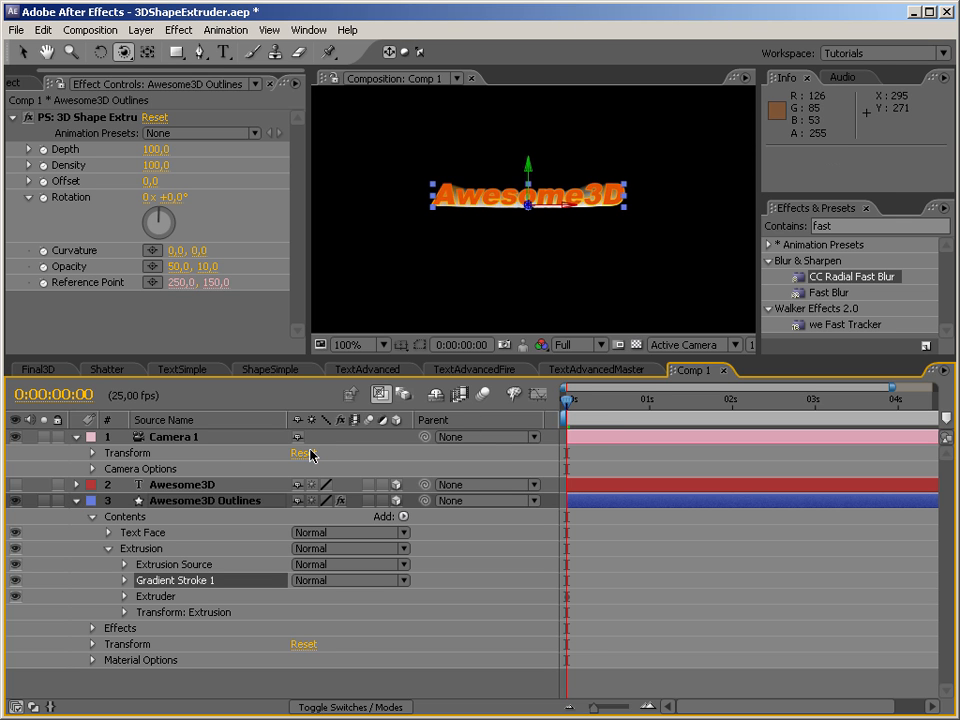
pyautogui.click(78, 502)
pyautogui.click(446, 289)
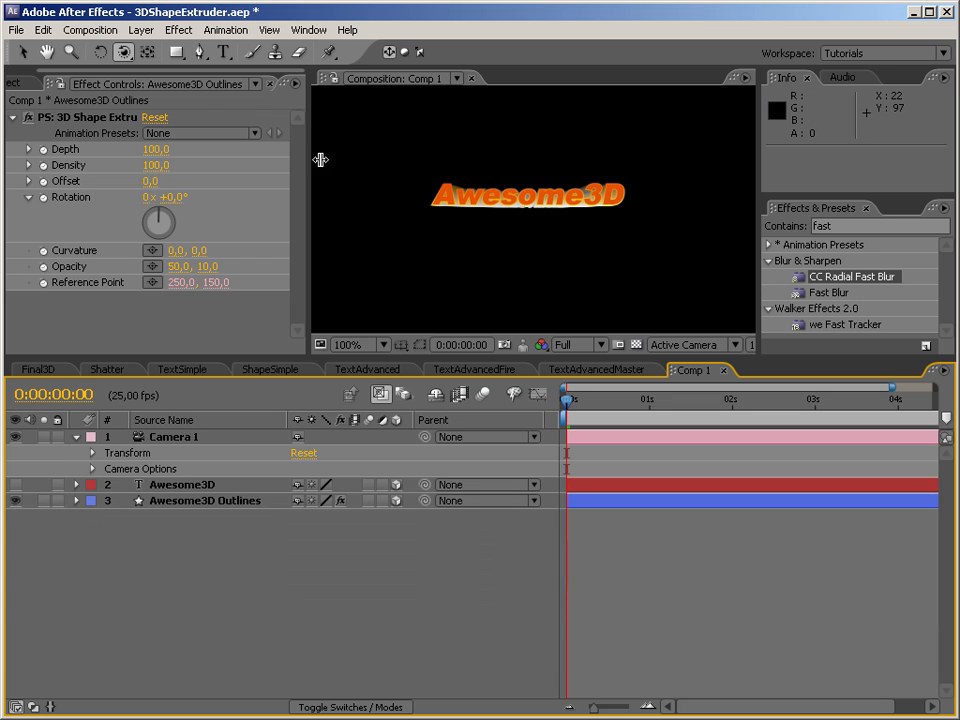
# Create a new magenta-red solid of 500 × 300 pixels in Comp 1.
pyautogui.rightClick(438, 250)
pyautogui.moveTo(452, 255)
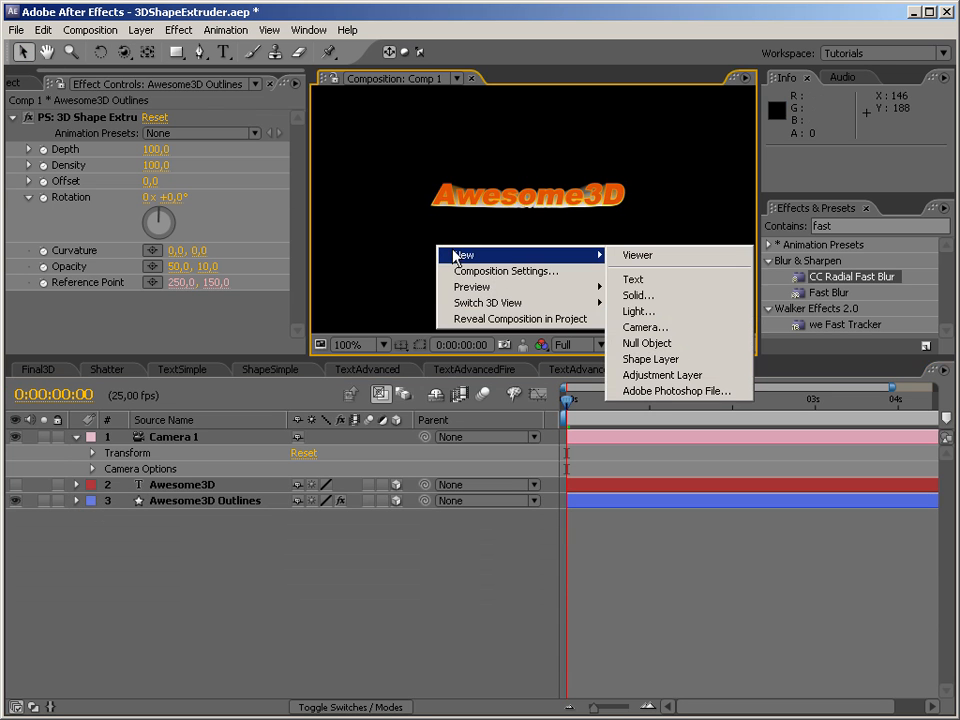
pyautogui.click(714, 297)
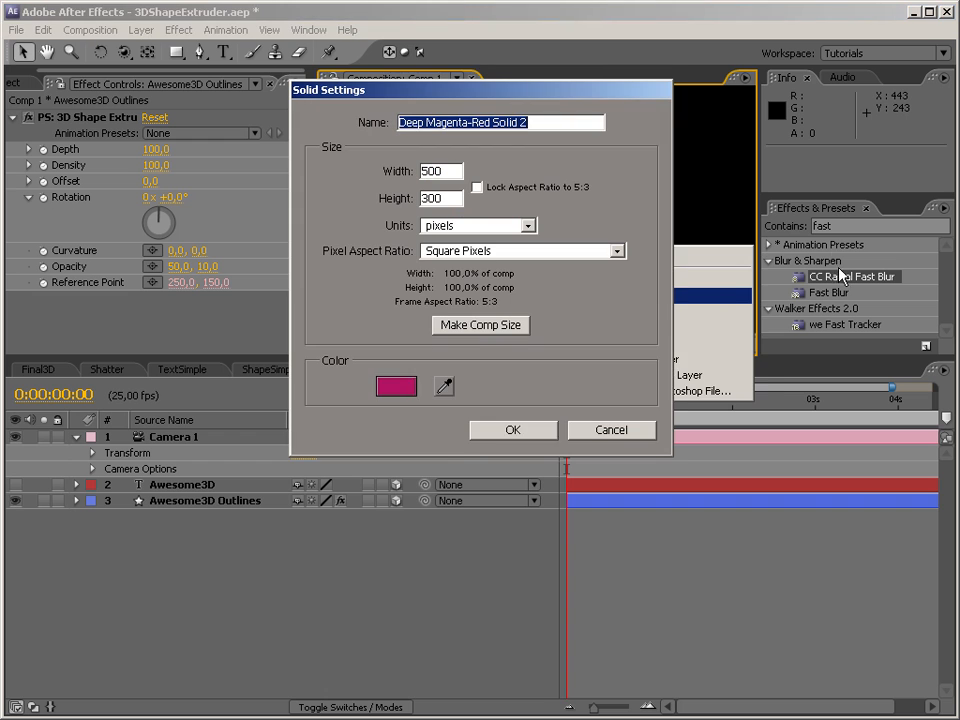
pyautogui.click(508, 429)
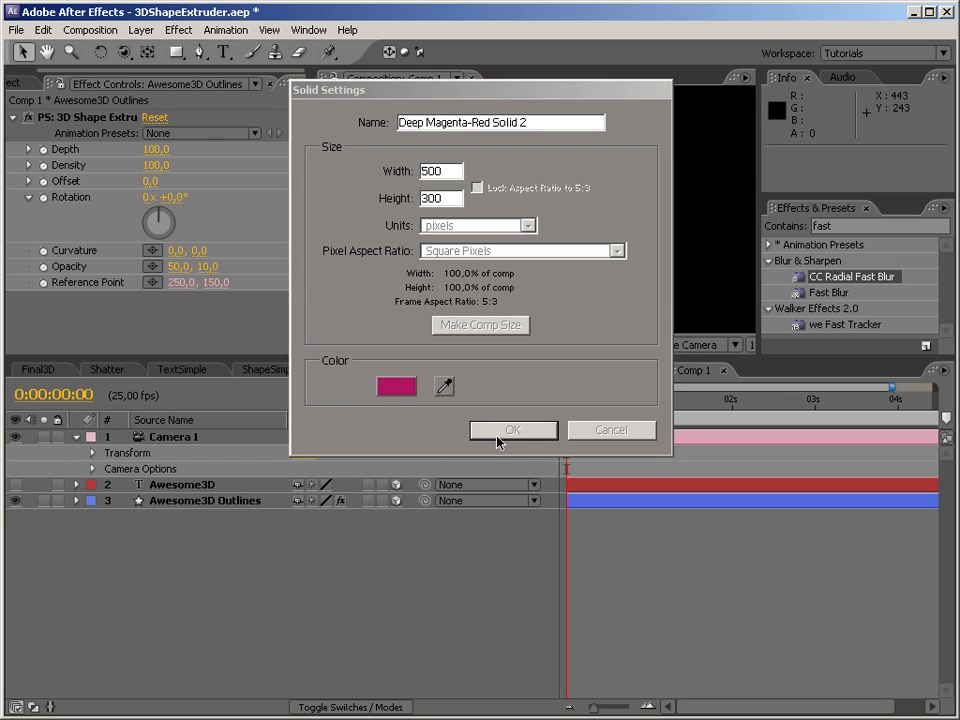
# Find the Grid effect and apply it to the new solid.
pyautogui.click(886, 227)
pyautogui.write('grid')
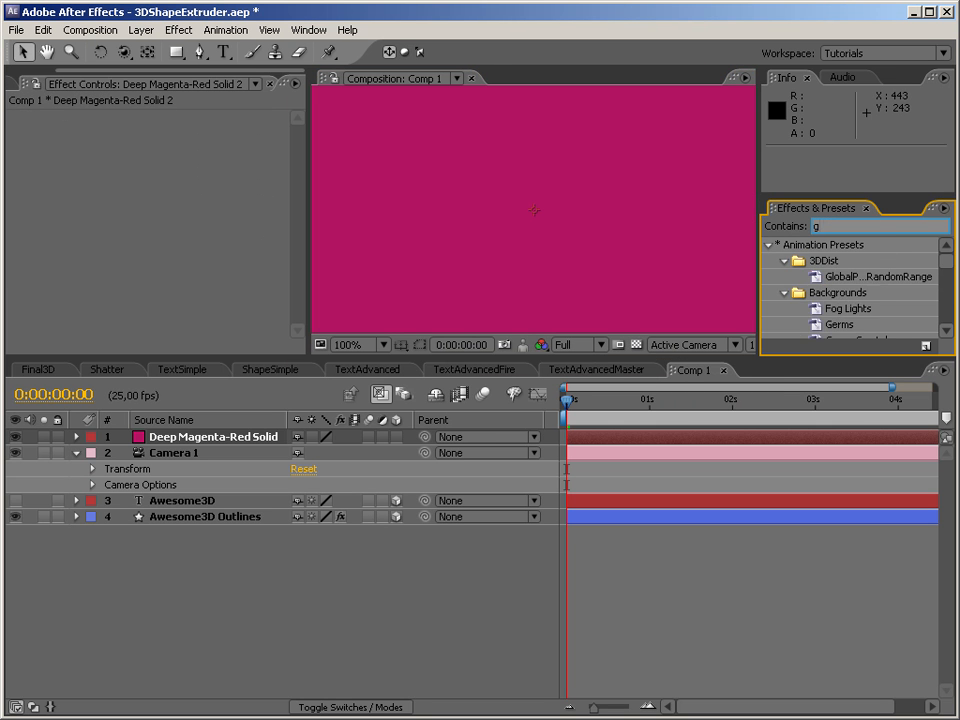
pyautogui.click(769, 245)
pyautogui.moveTo(820, 317); pyautogui.dragTo(671, 313)
# Size the grid from Width Slider, with a Width of 15 and a Border of 2.
pyautogui.click(190, 165)
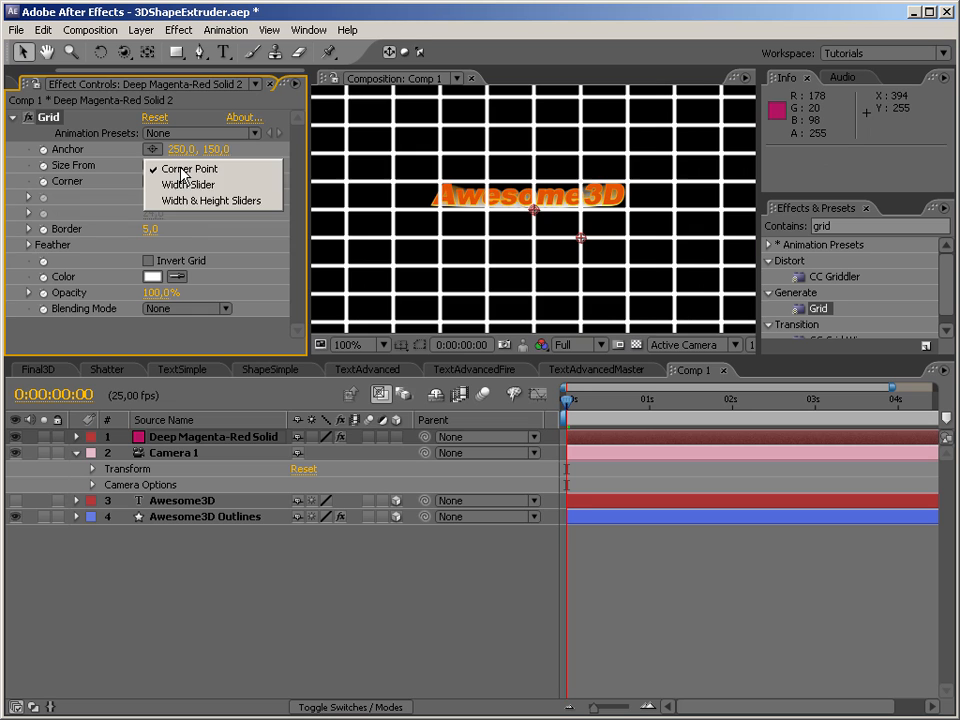
pyautogui.click(185, 182)
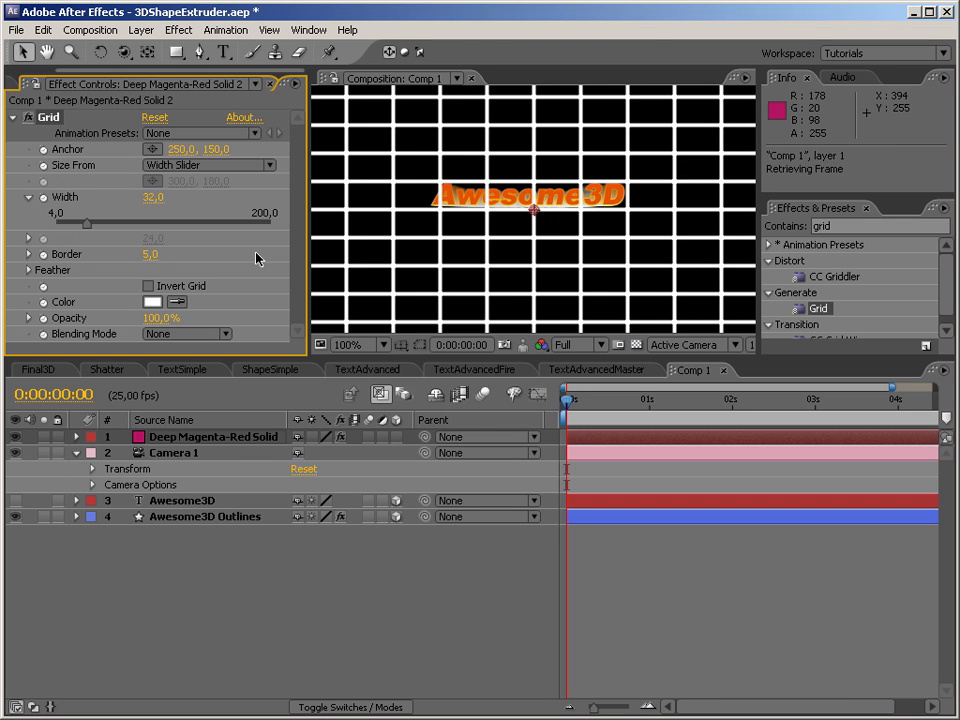
pyautogui.click(153, 197)
pyautogui.write('15')
pyautogui.press('Return')
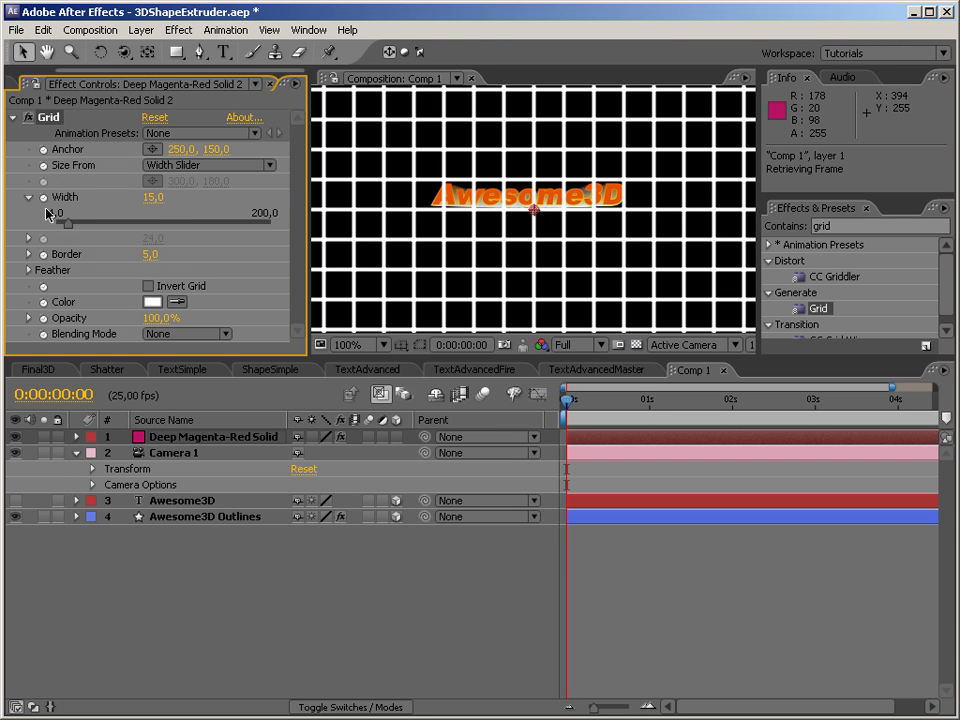
pyautogui.click(149, 254)
pyautogui.write('2')
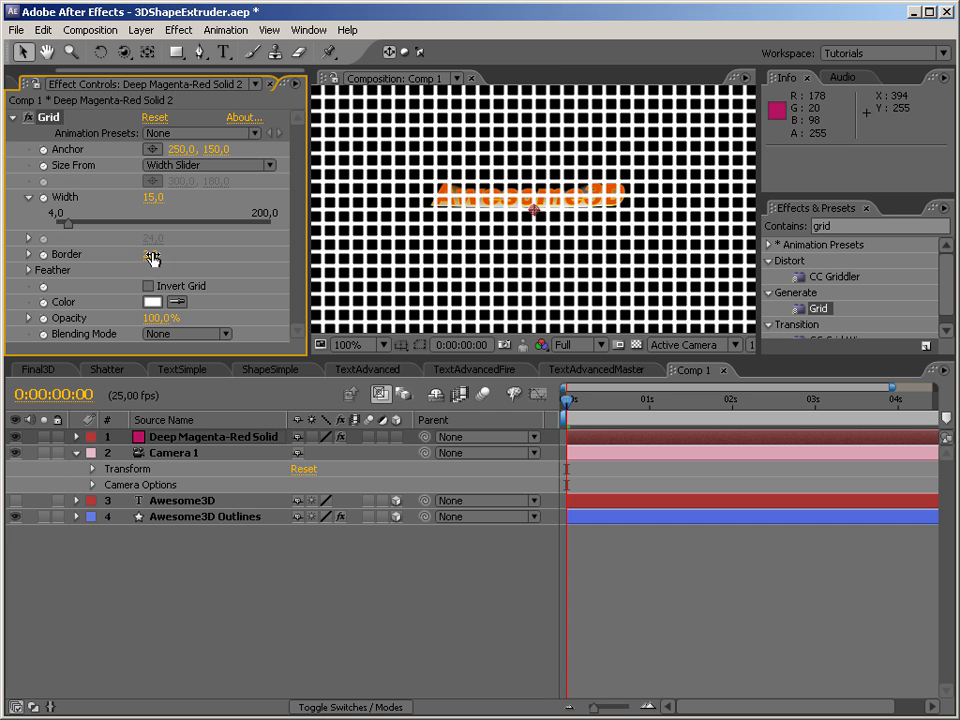
pyautogui.press('Return')
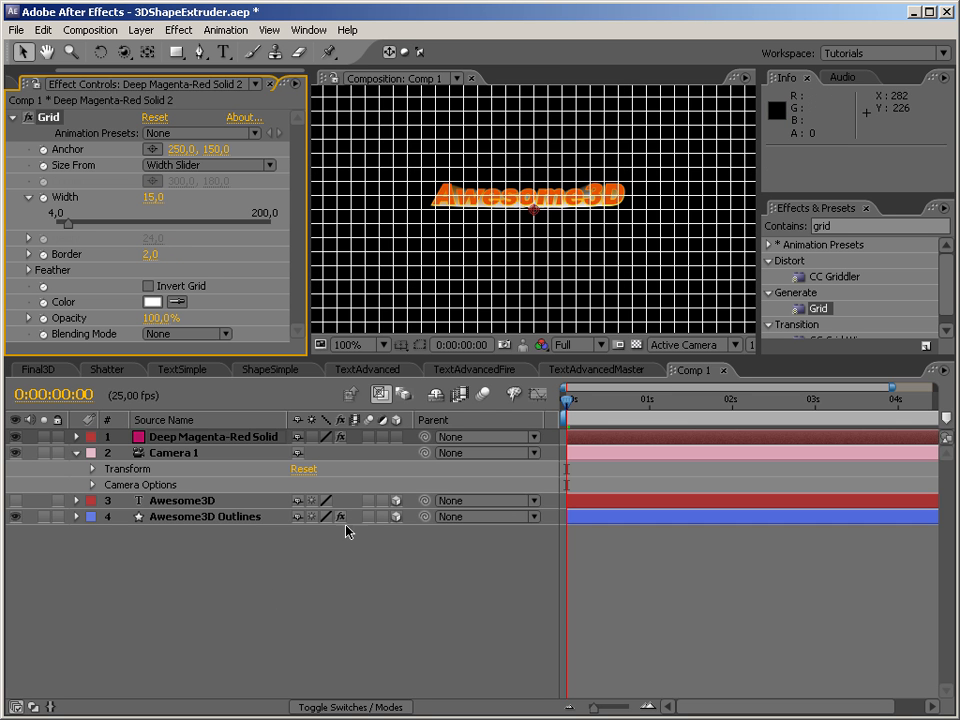
# Make the grid solid a 3D layer and rotate its X orientation to 270° so it lies flat as a floor.
pyautogui.click(398, 438)
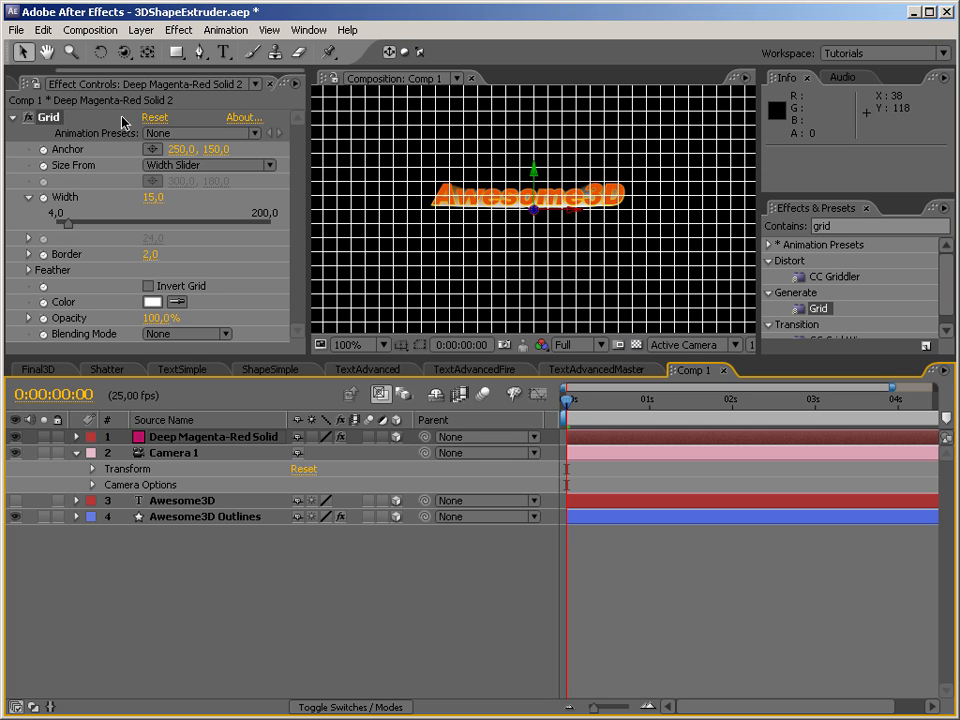
pyautogui.click(92, 52)
pyautogui.moveTo(568, 206); pyautogui.dragTo(570, 136)
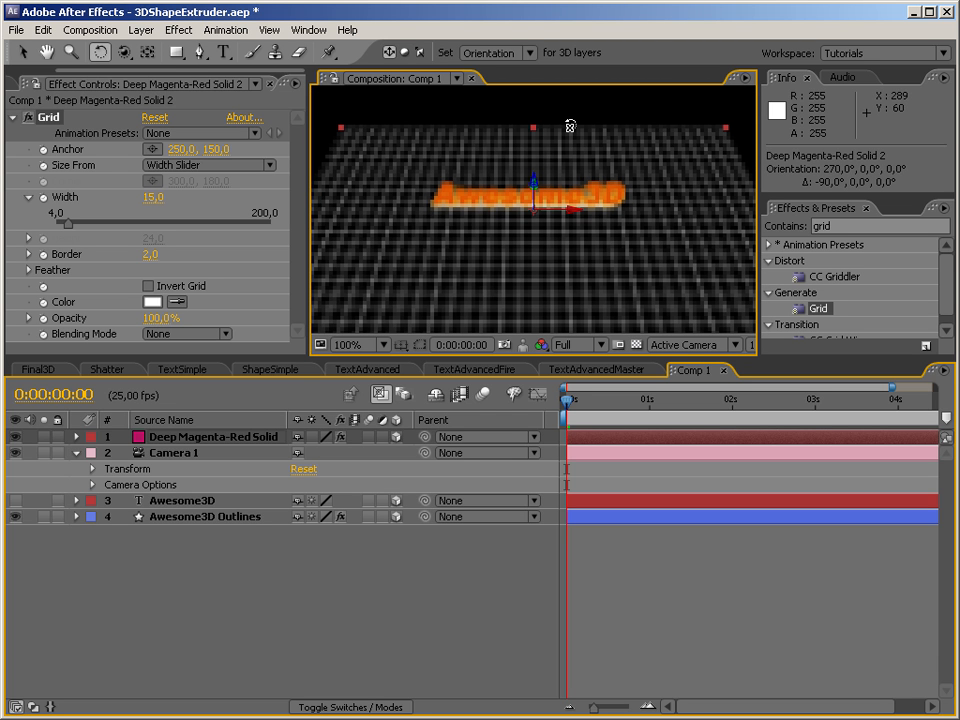
pyautogui.moveTo(569, 126); pyautogui.dragTo(604, 302)
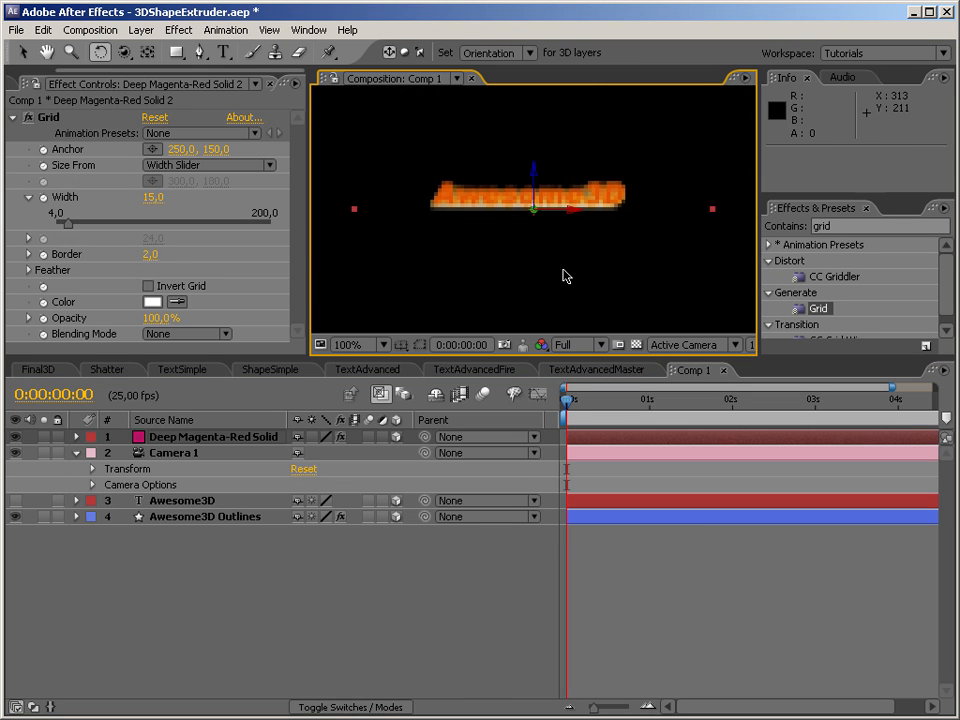
# Orbit the camera to a raised view and set the Awesome3D Outlines extruder's Depth to 20 and second Opacity value to 50.
pyautogui.click(123, 52)
pyautogui.moveTo(531, 218); pyautogui.dragTo(494, 291)
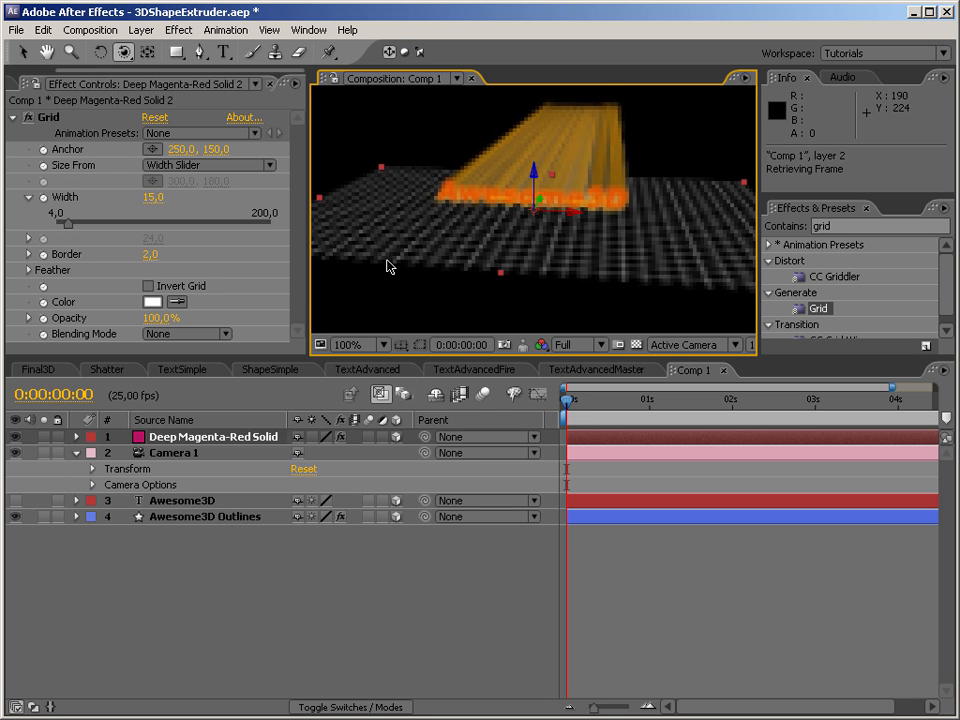
pyautogui.click(197, 505)
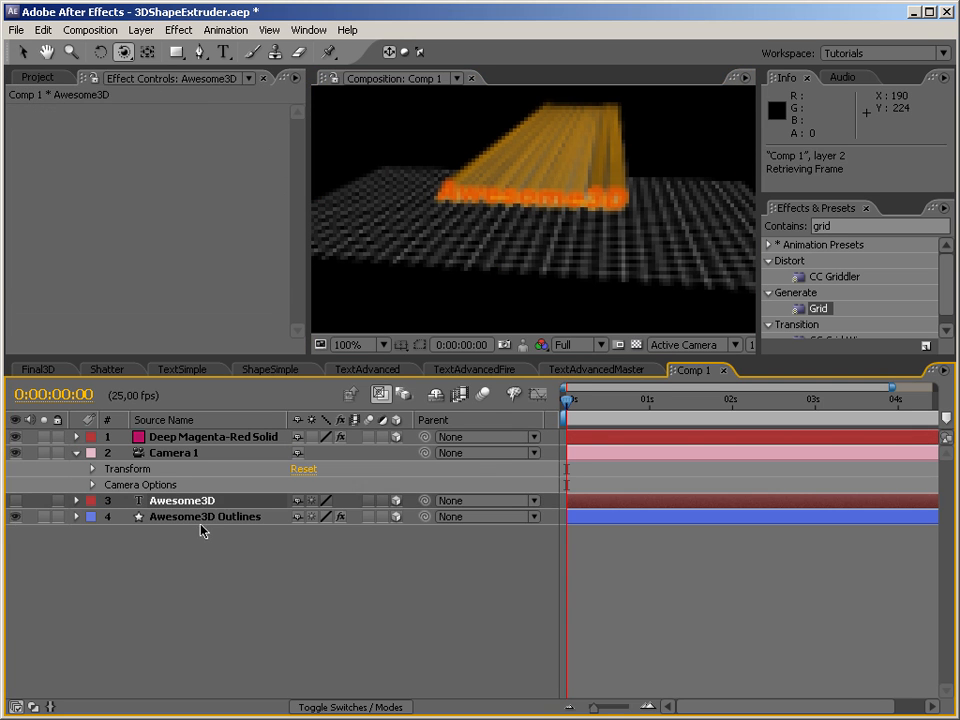
pyautogui.click(200, 517)
pyautogui.click(160, 150)
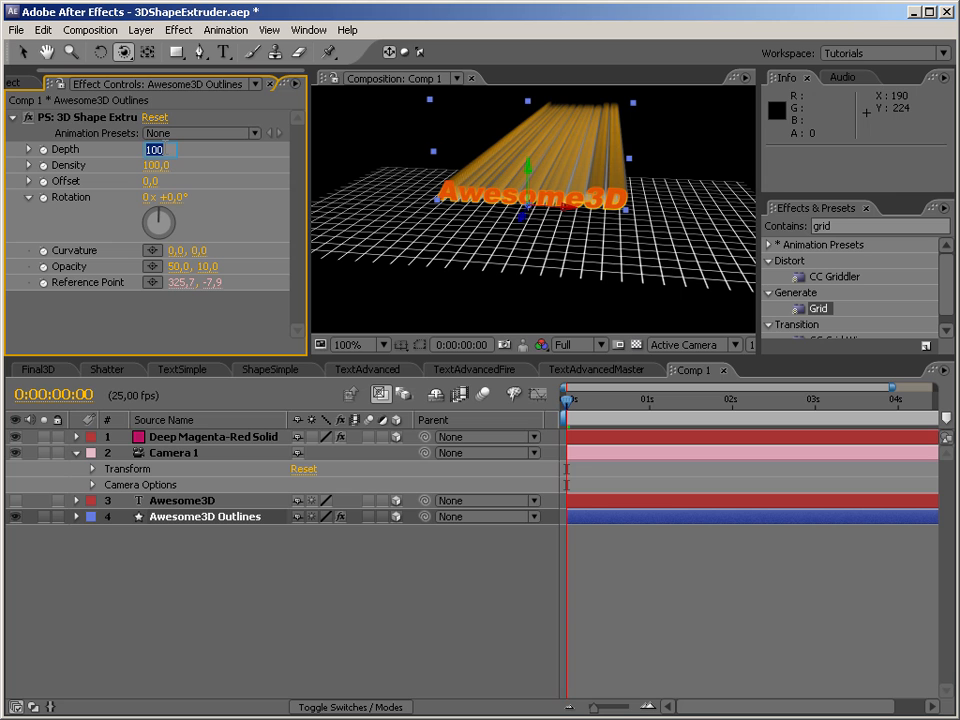
pyautogui.press('Return')
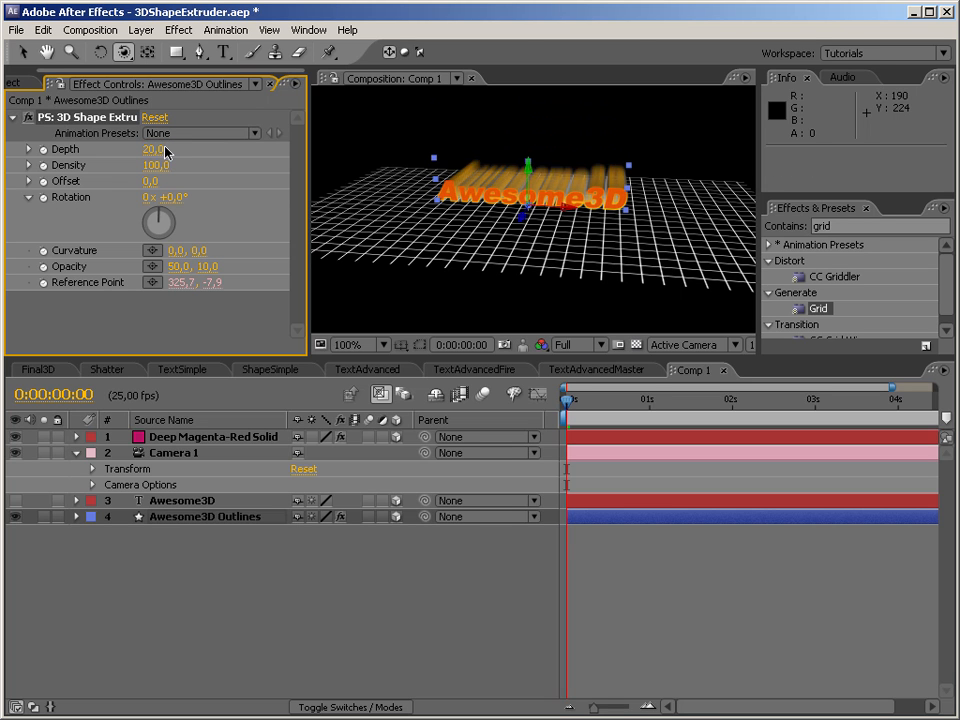
pyautogui.click(207, 266)
pyautogui.write('50')
pyautogui.press('Return')
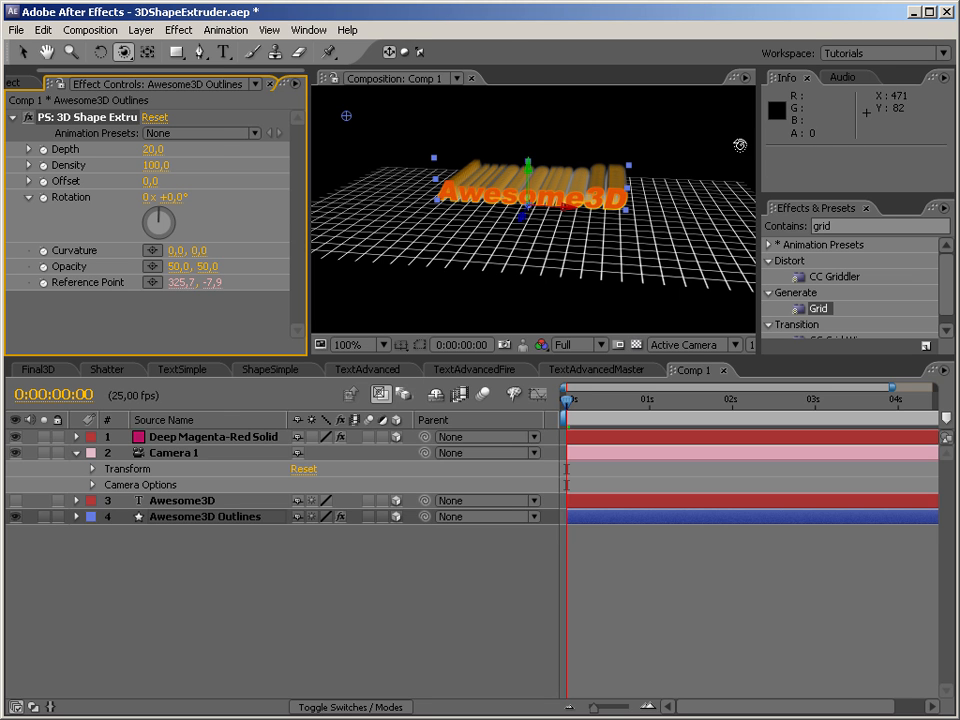
# Set the extruder's Depth to 10 and both Opacity values to 100.
pyautogui.click(157, 149)
pyautogui.write('10')
pyautogui.press('Return')
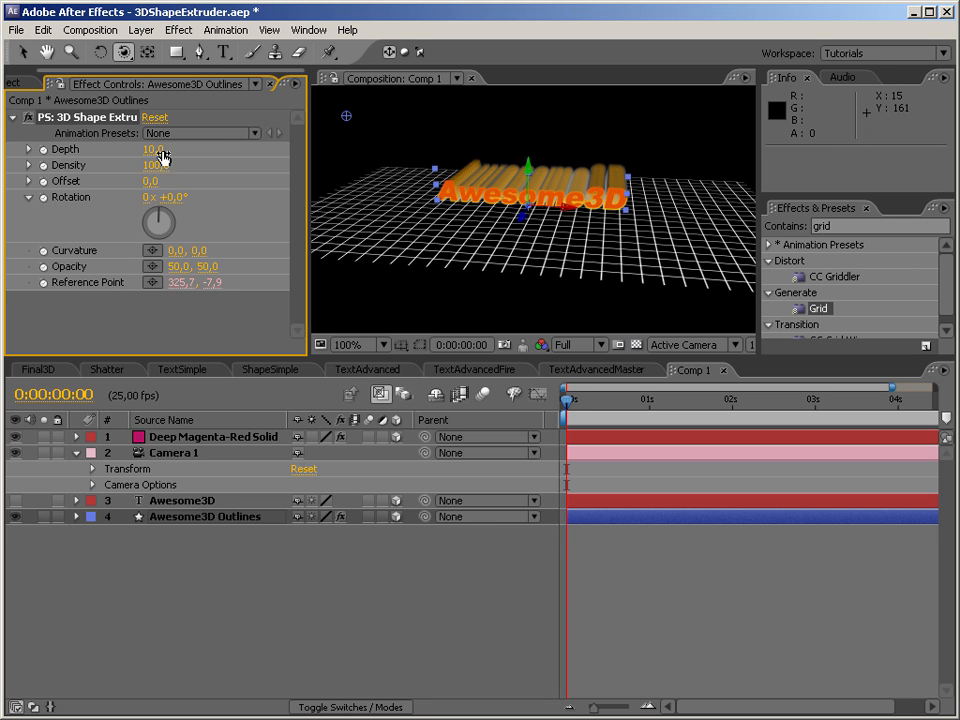
pyautogui.click(176, 266)
pyautogui.write('100')
pyautogui.press('Tab')
pyautogui.write('1000')
pyautogui.press('Return')
pyautogui.click(206, 268)
pyautogui.write('100')
pyautogui.press('Return')
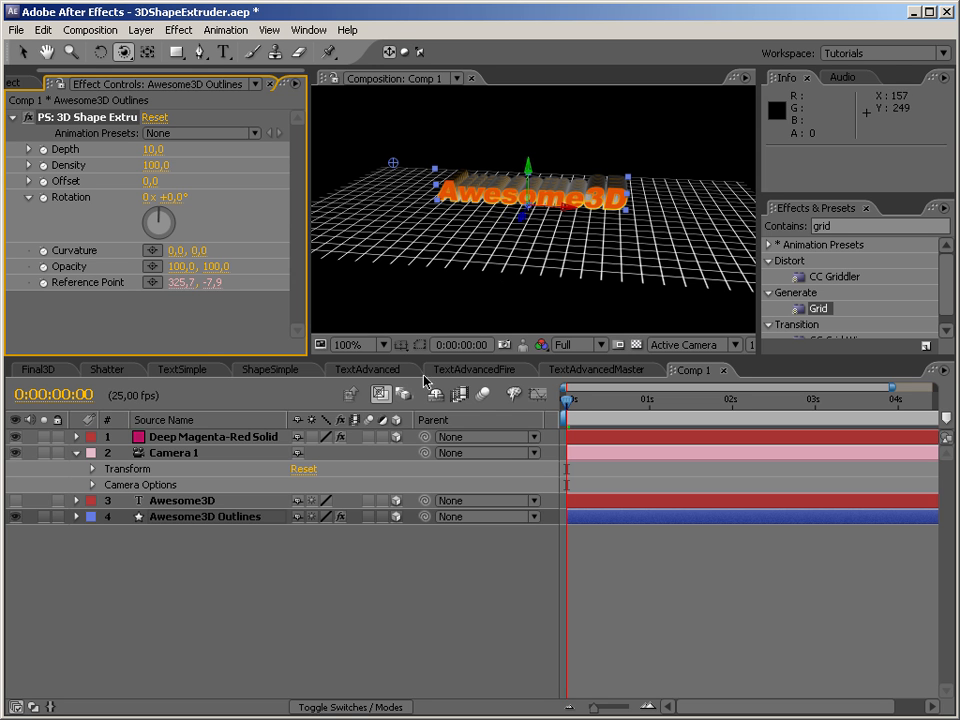
# View the text from an oblique angle, and set the extruder's Density to 200 and Depth to 40.
pyautogui.moveTo(588, 122); pyautogui.dragTo(628, 236)
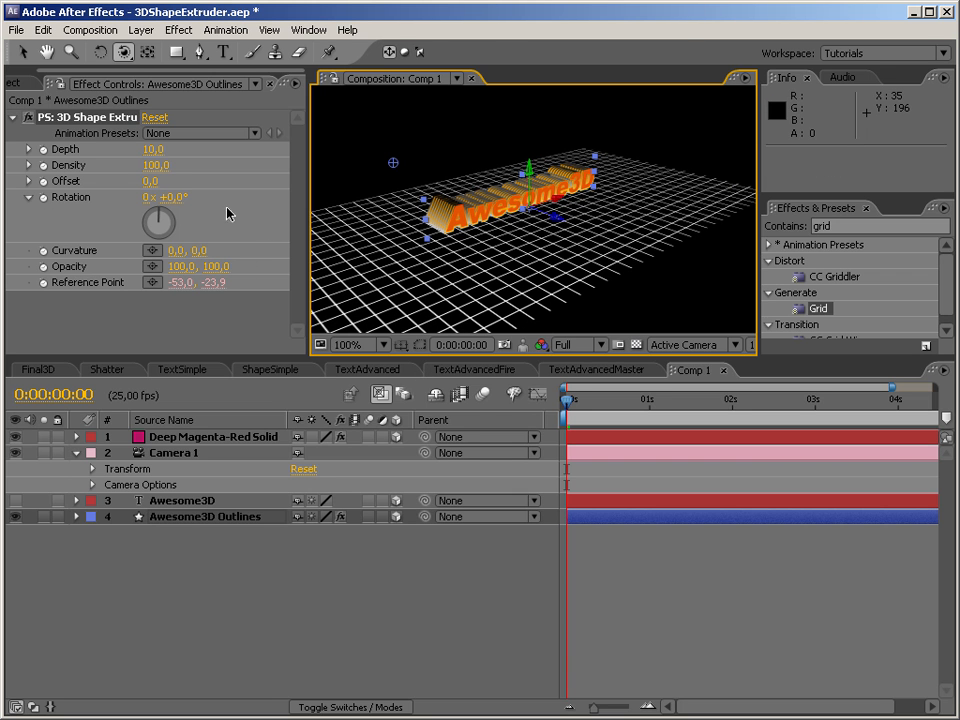
pyautogui.click(154, 165)
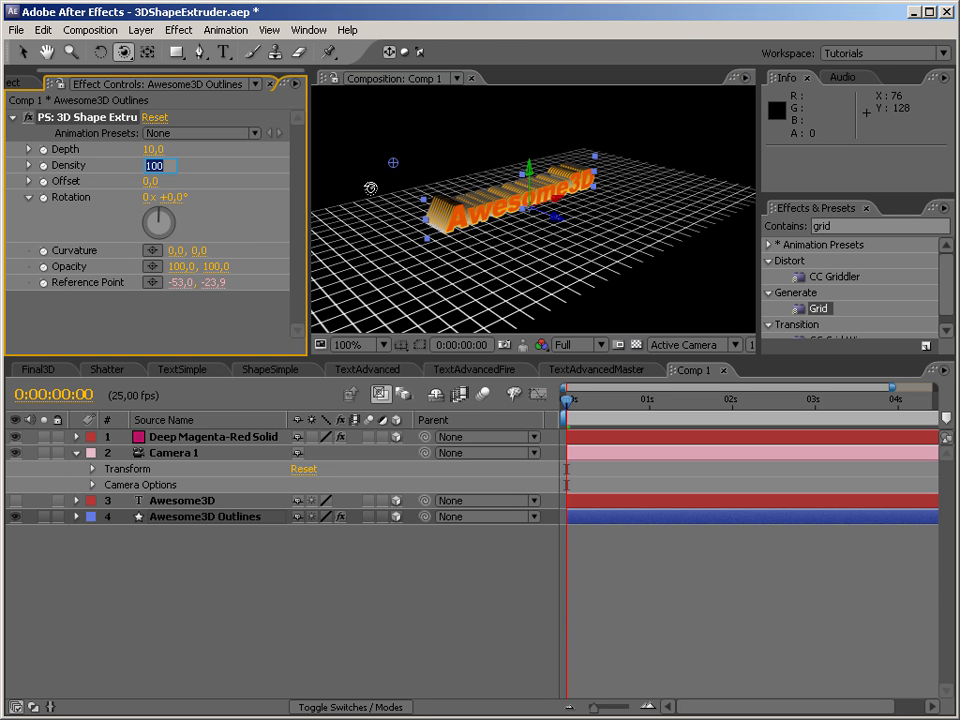
pyautogui.write('200')
pyautogui.press('Return')
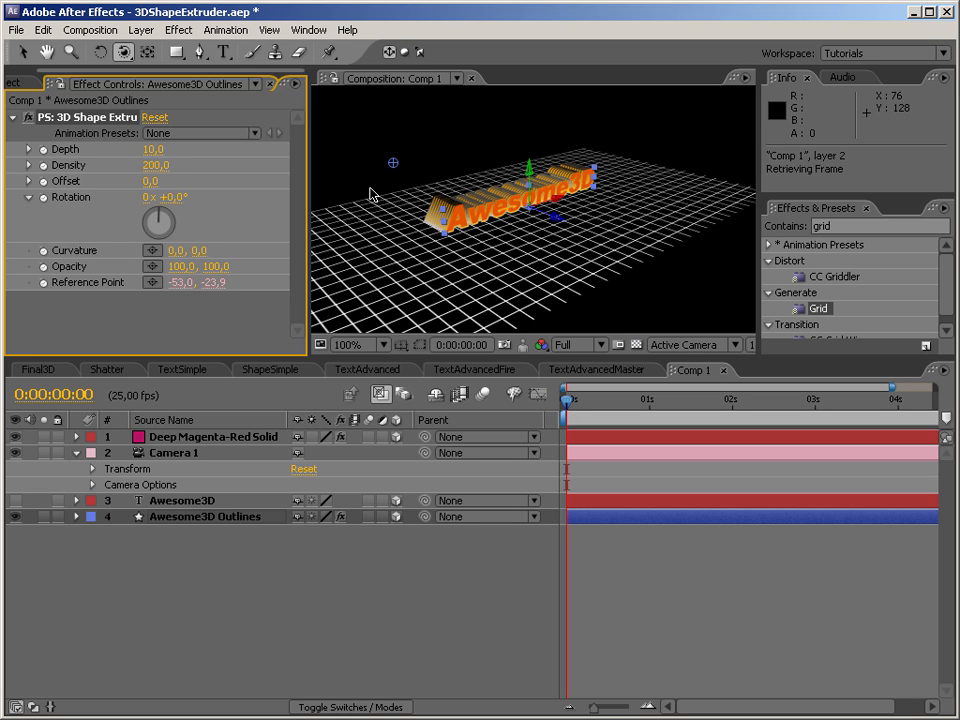
pyautogui.click(153, 149)
pyautogui.write('40')
pyautogui.press('Return')
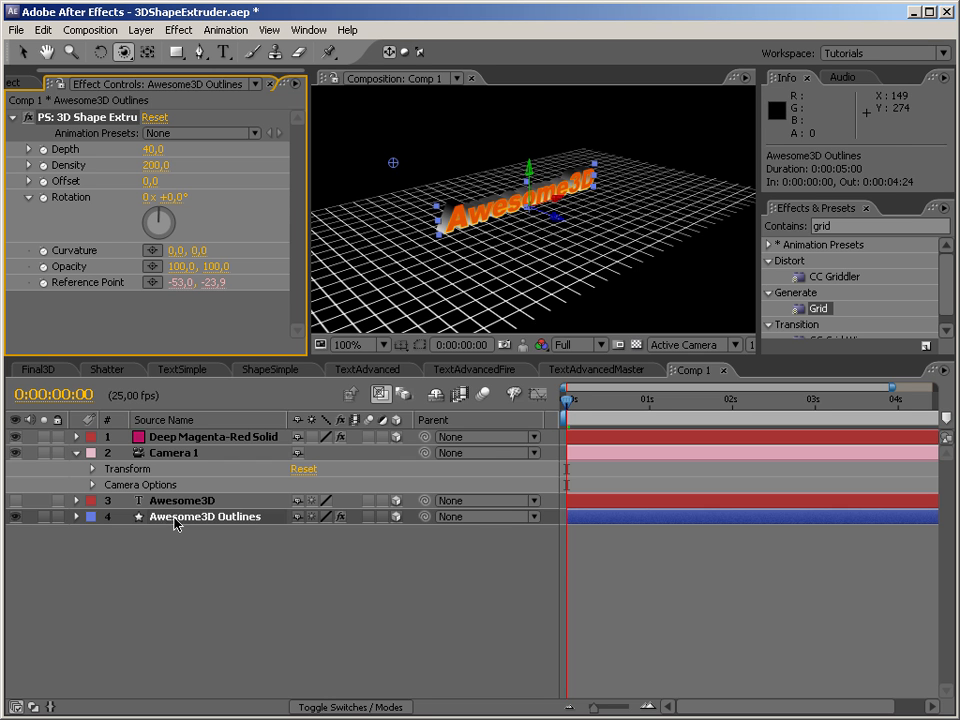
# Set the blend mode of the extrusion's gradient stroke to Overlay and orbit the camera to the opposite side of the text.
pyautogui.click(75, 517)
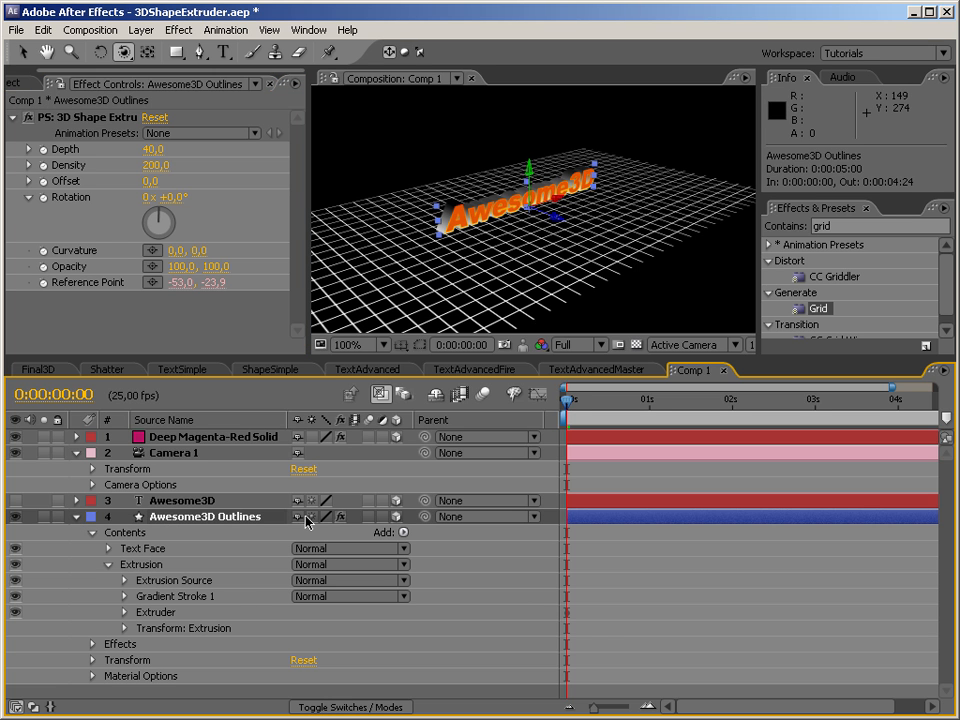
pyautogui.click(323, 598)
pyautogui.click(362, 691)
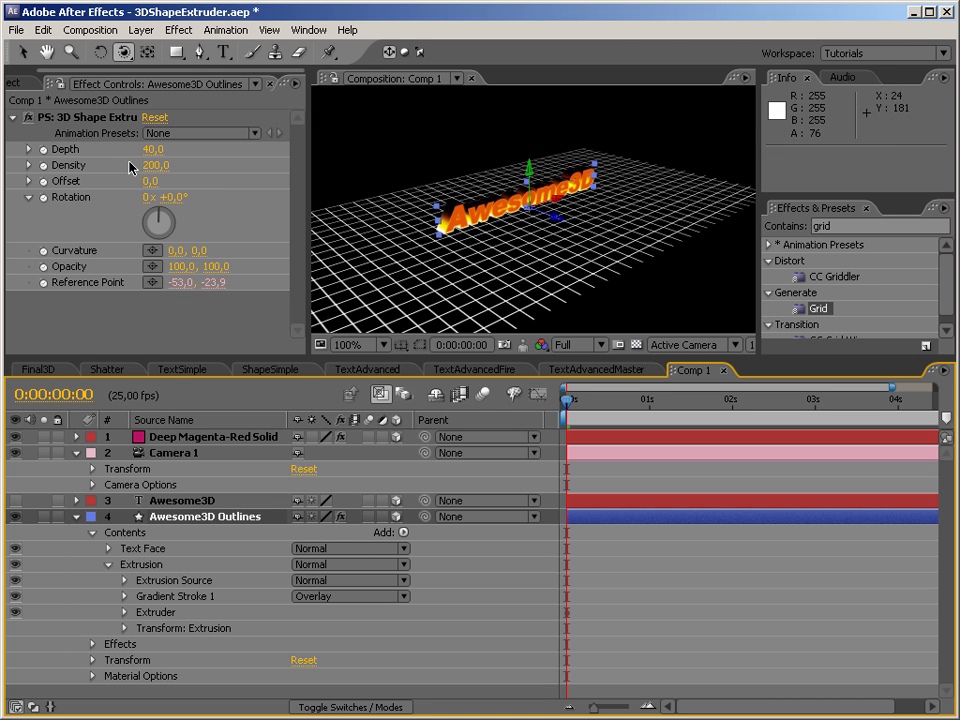
pyautogui.moveTo(527, 266); pyautogui.dragTo(567, 230)
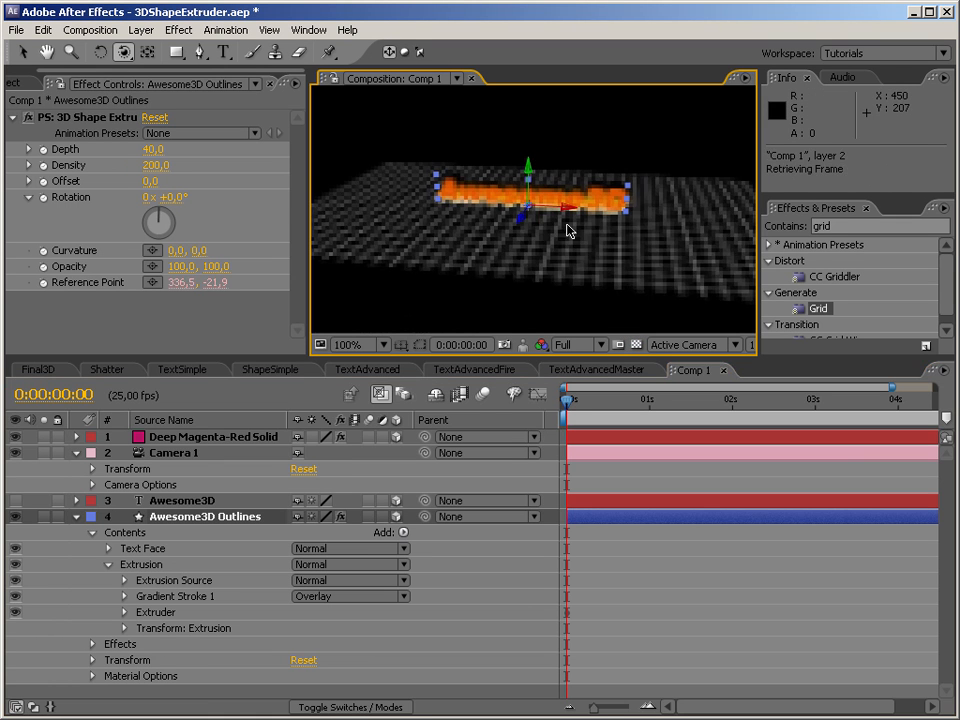
pyautogui.moveTo(531, 280); pyautogui.dragTo(576, 204)
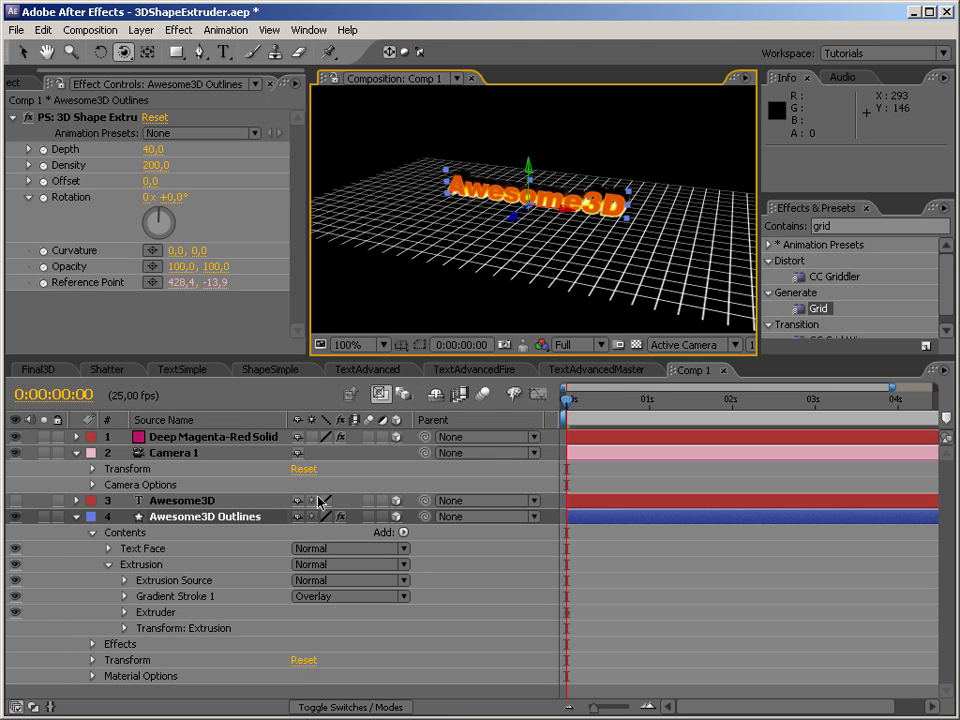
# Move the start point of the extrusion's gradient stroke above the "3D" end of the text and its end point below it.
pyautogui.moveTo(443, 274); pyautogui.dragTo(444, 287)
pyautogui.click(215, 598)
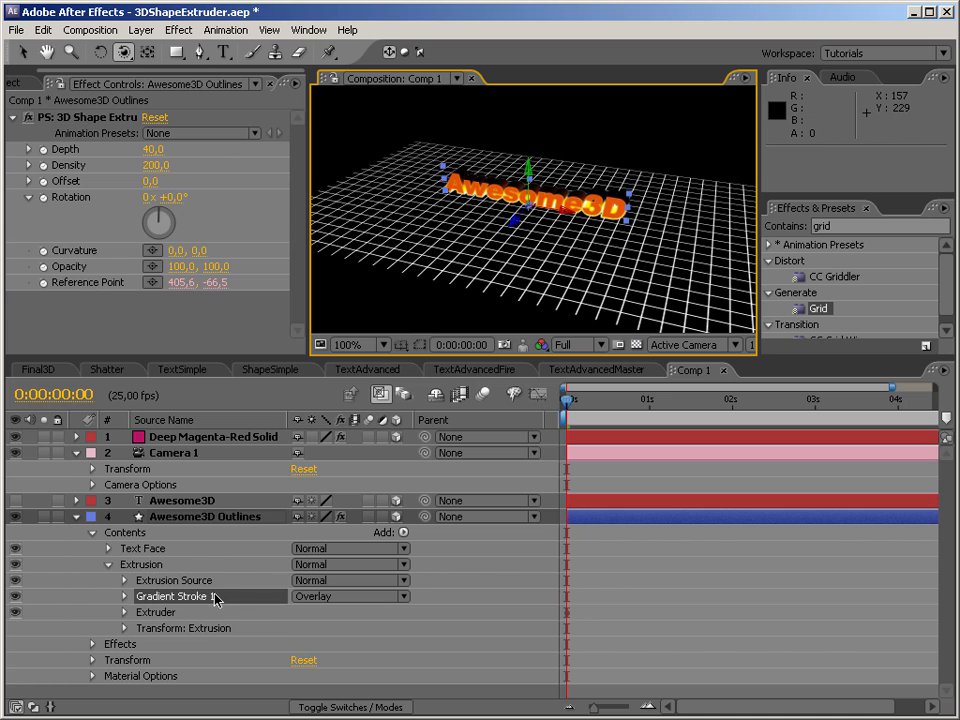
pyautogui.moveTo(419, 234); pyautogui.dragTo(576, 273)
pyautogui.moveTo(479, 267); pyautogui.dragTo(552, 210)
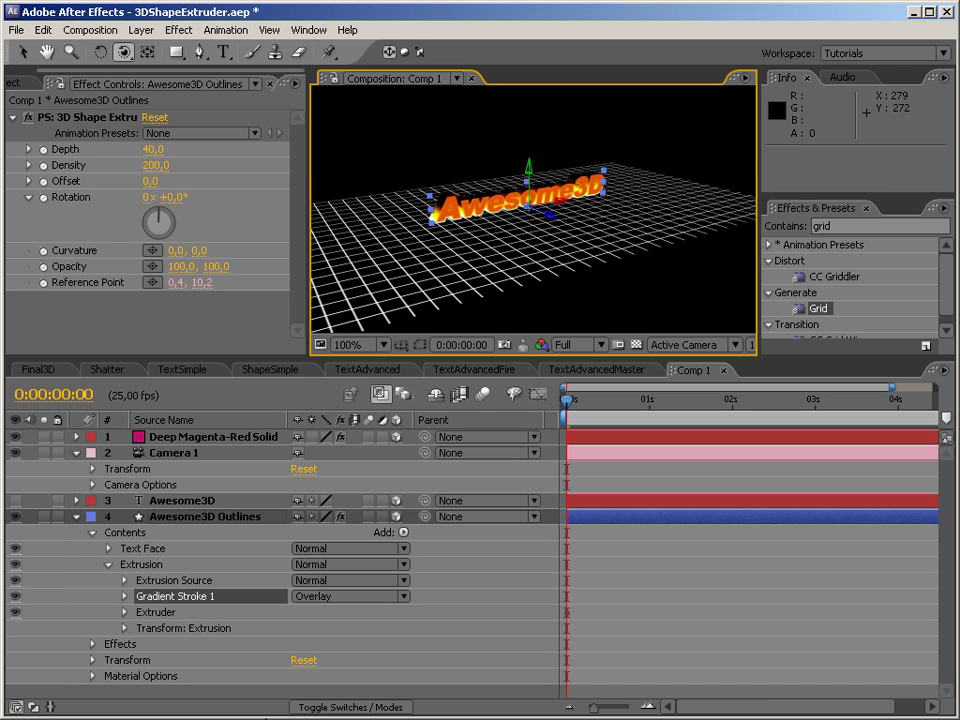
pyautogui.click(124, 601)
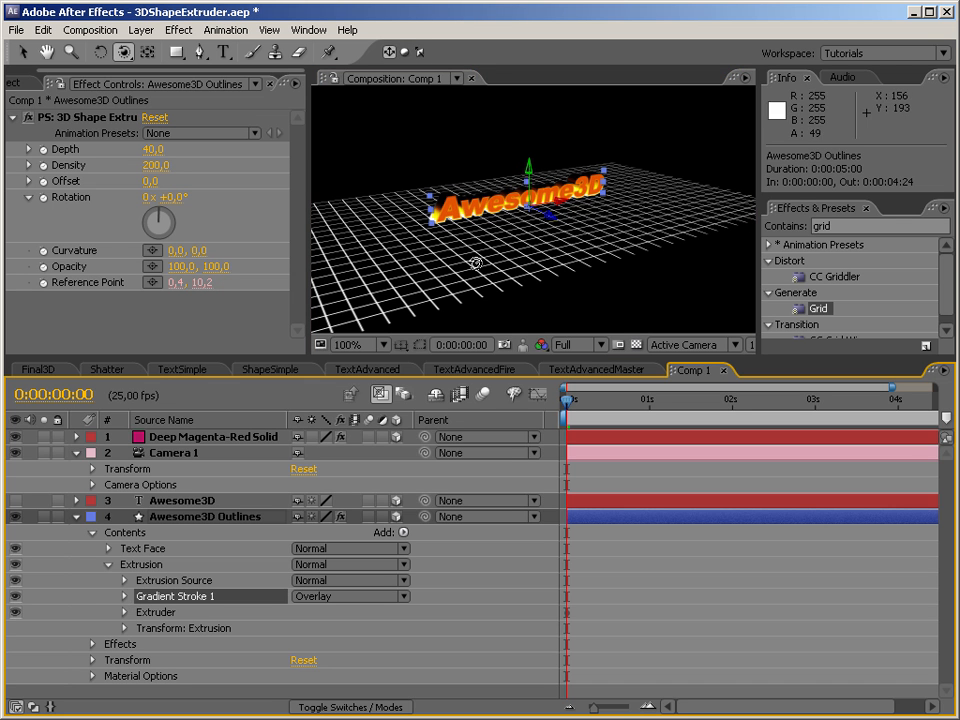
pyautogui.click(22, 52)
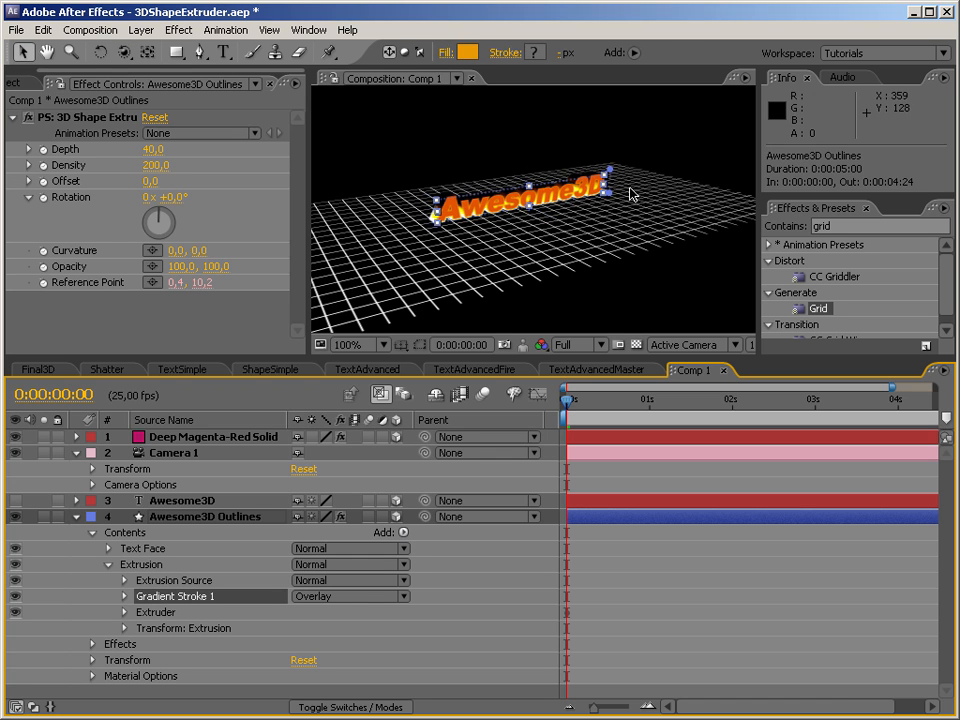
pyautogui.moveTo(613, 177); pyautogui.dragTo(609, 148)
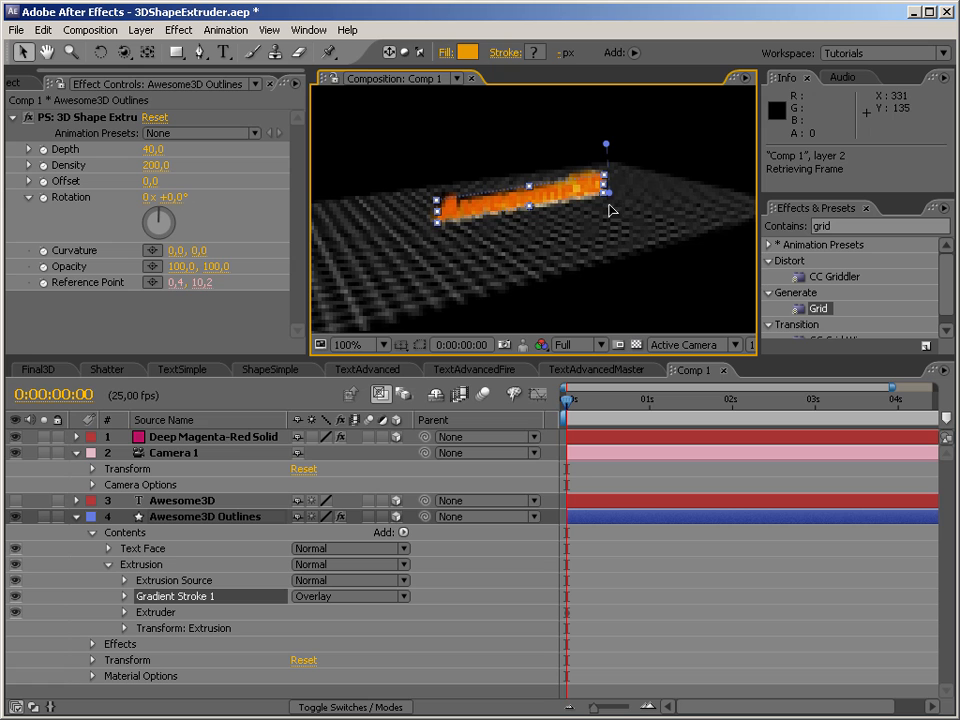
pyautogui.moveTo(609, 193); pyautogui.dragTo(601, 239)
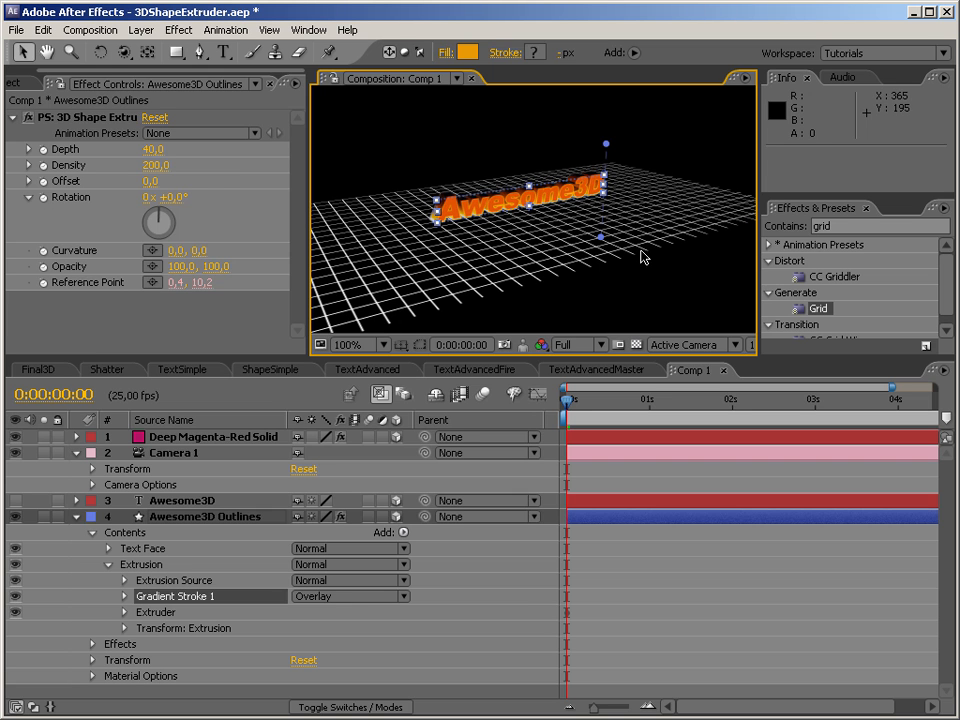
# Add a Spot light with 100% intensity, a 90-degree cone angle, 50% cone feather and Casts Shadows enabled.
pyautogui.click(641, 257)
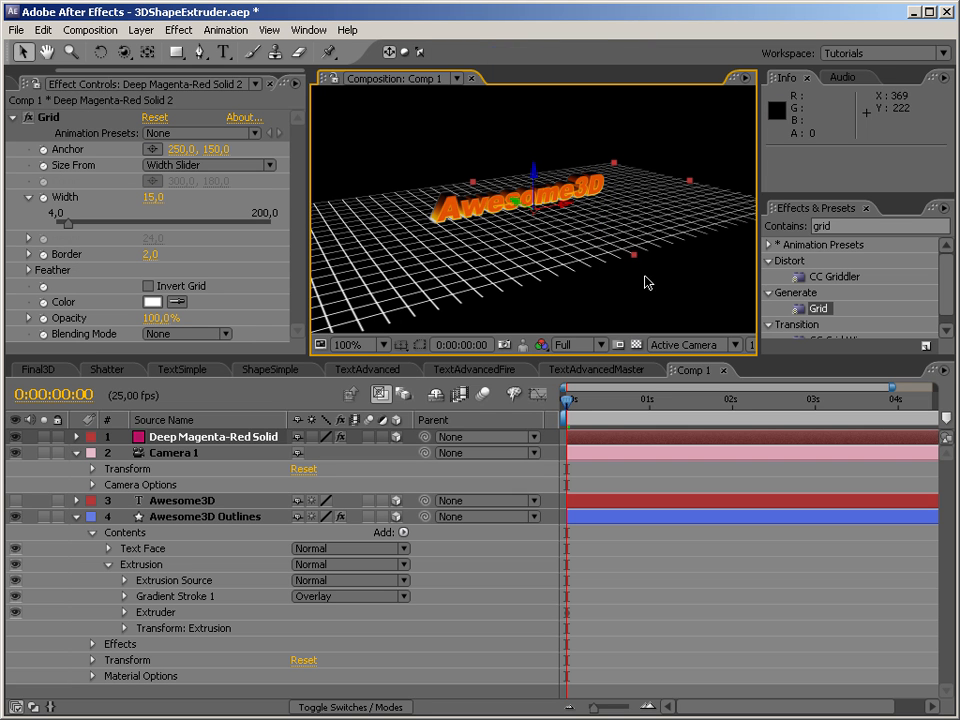
pyautogui.click(123, 52)
pyautogui.moveTo(551, 291); pyautogui.dragTo(482, 293)
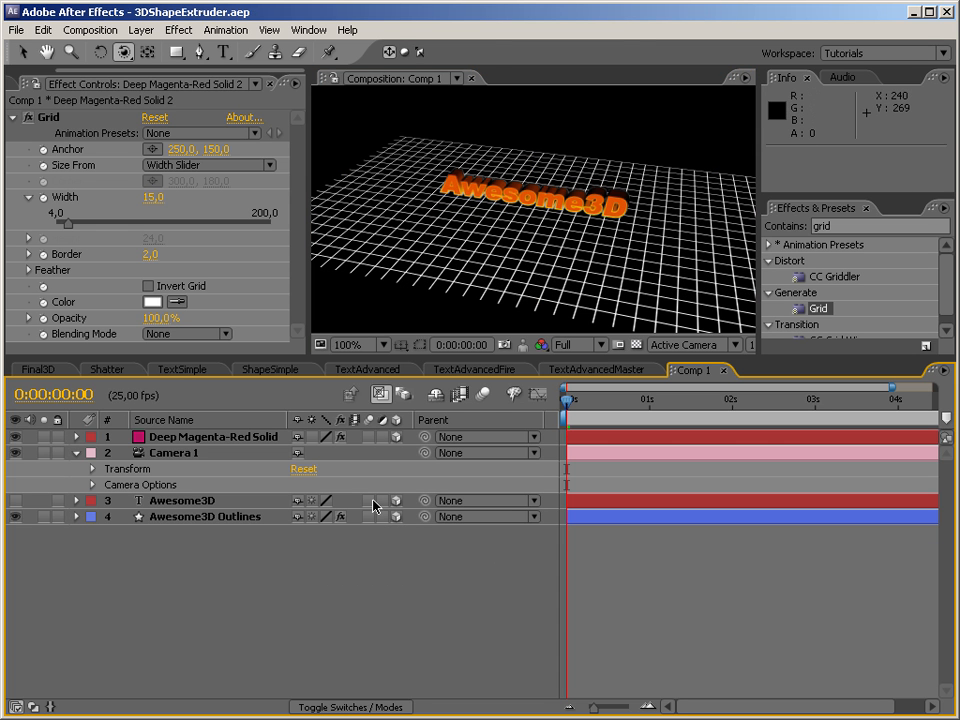
pyautogui.rightClick(224, 558)
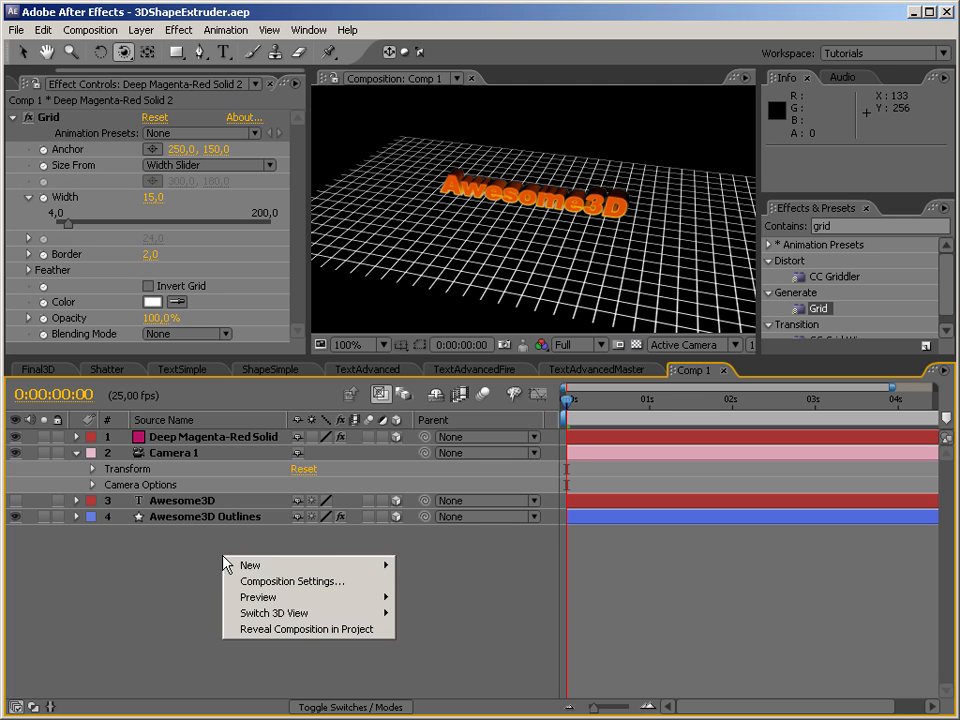
pyautogui.click(425, 621)
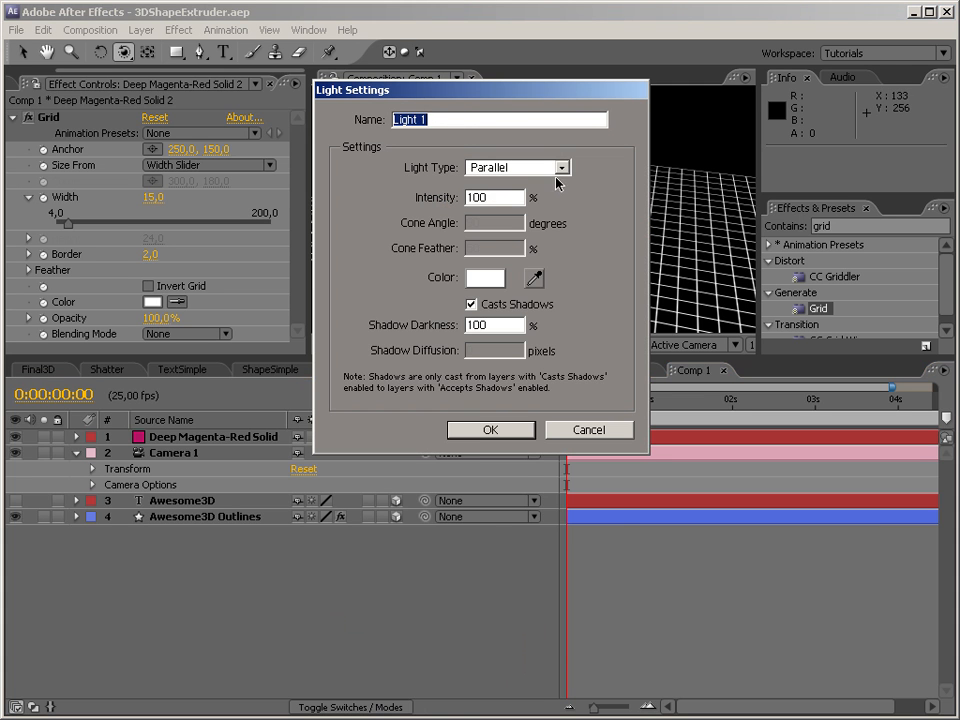
pyautogui.click(551, 168)
pyautogui.click(500, 196)
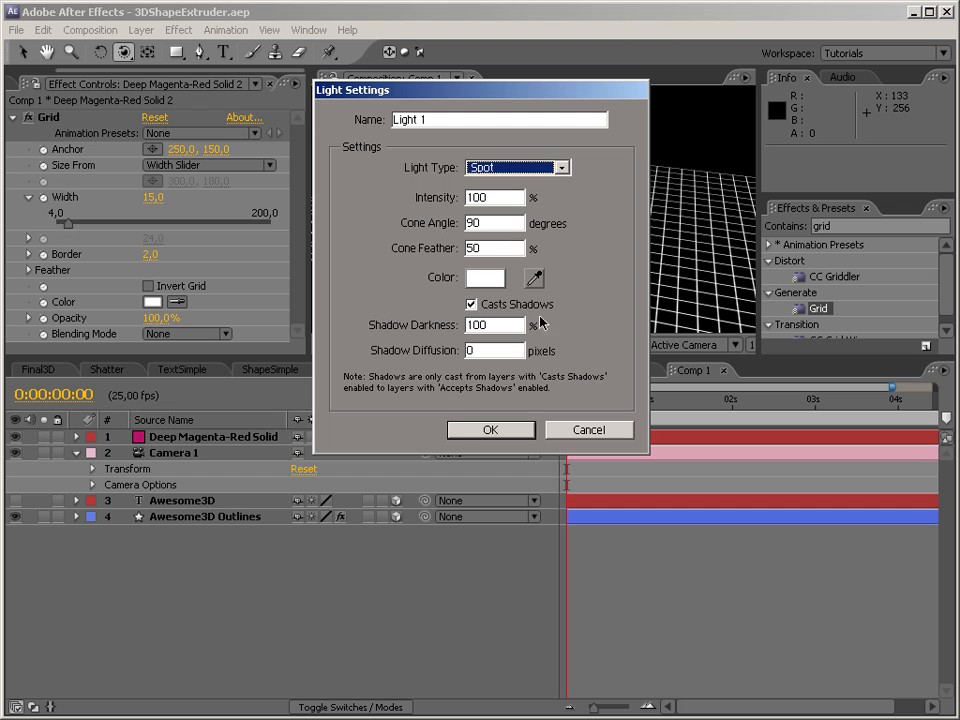
pyautogui.click(518, 430)
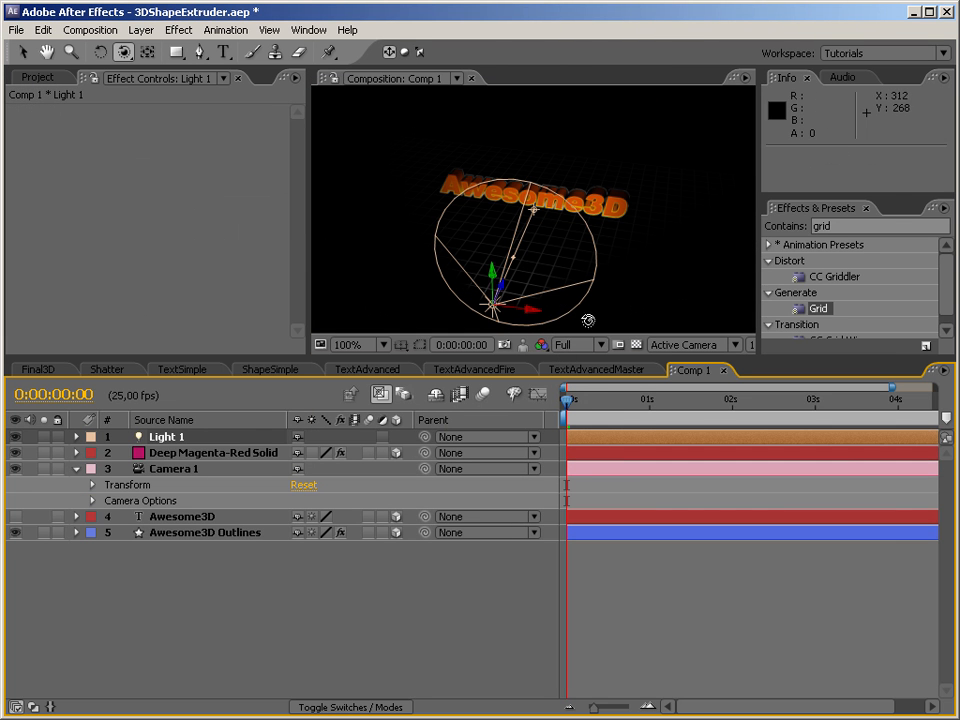
# Check the light's placement in the Top view and return to the Active Camera view.
pyautogui.click(575, 344)
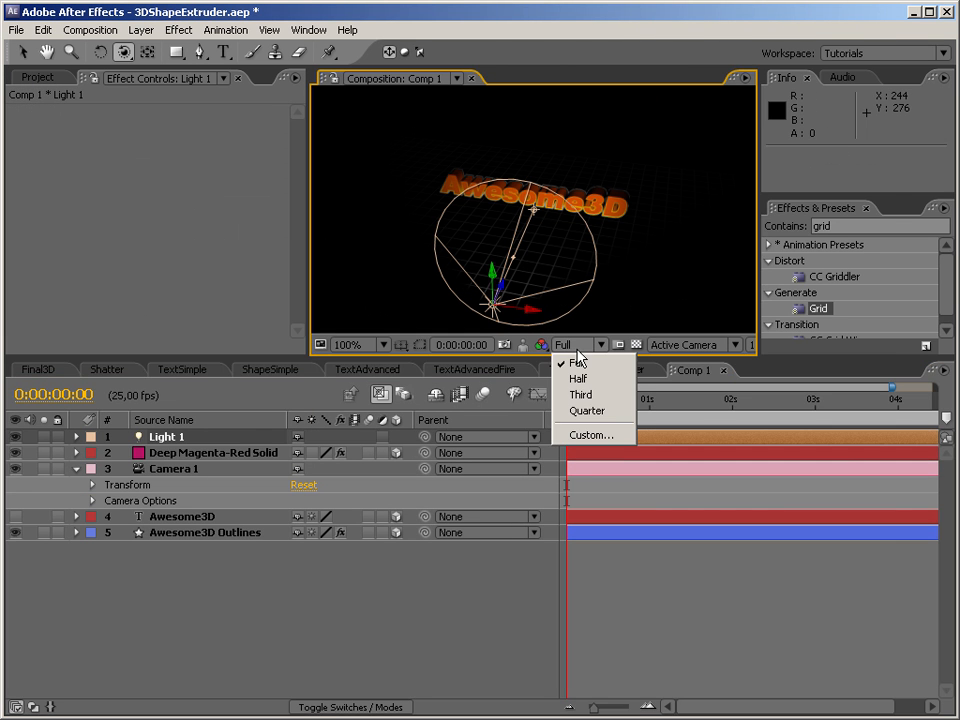
pyautogui.click(688, 344)
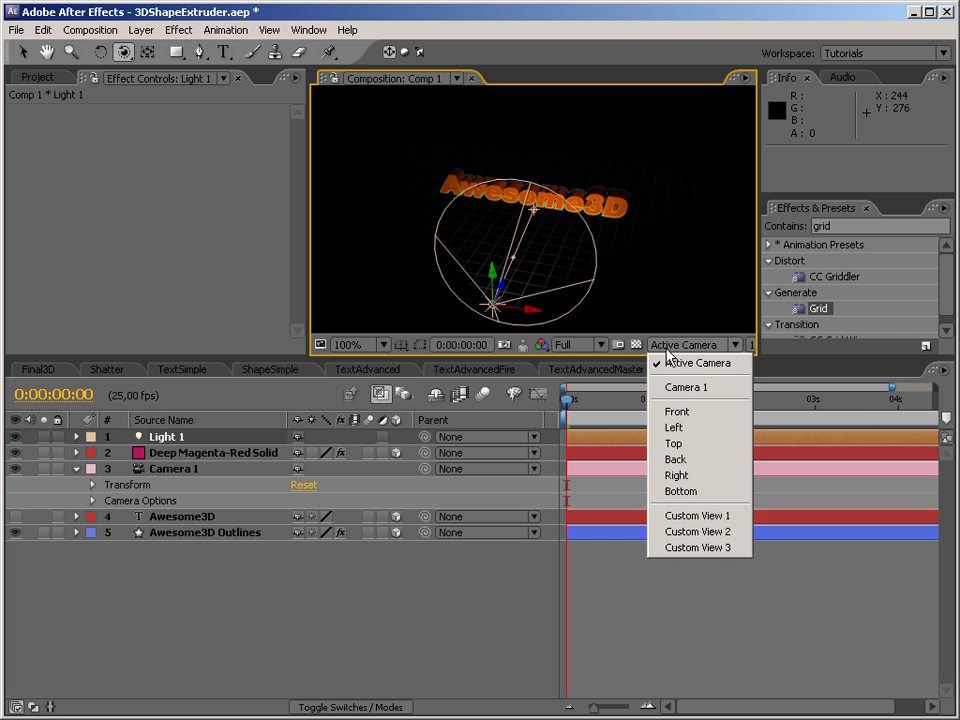
pyautogui.click(688, 443)
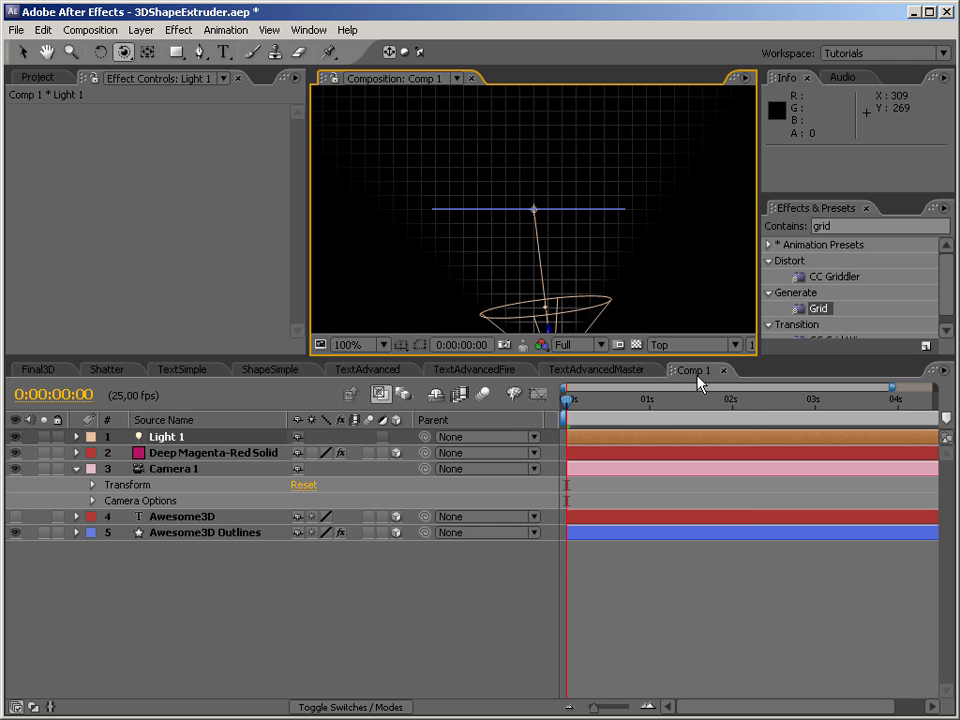
pyautogui.click(658, 348)
pyautogui.click(667, 364)
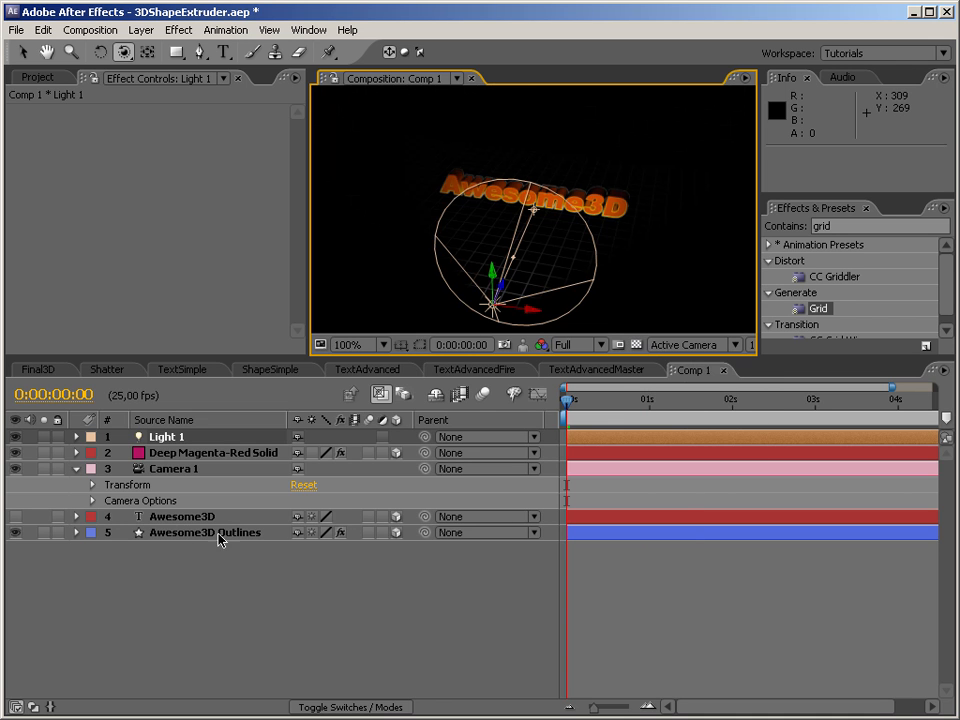
# Move the Deep Magenta-Red grid solid to the bottom of the layer stack and set its Accepts Lights option to Off.
pyautogui.moveTo(185, 452); pyautogui.dragTo(189, 548)
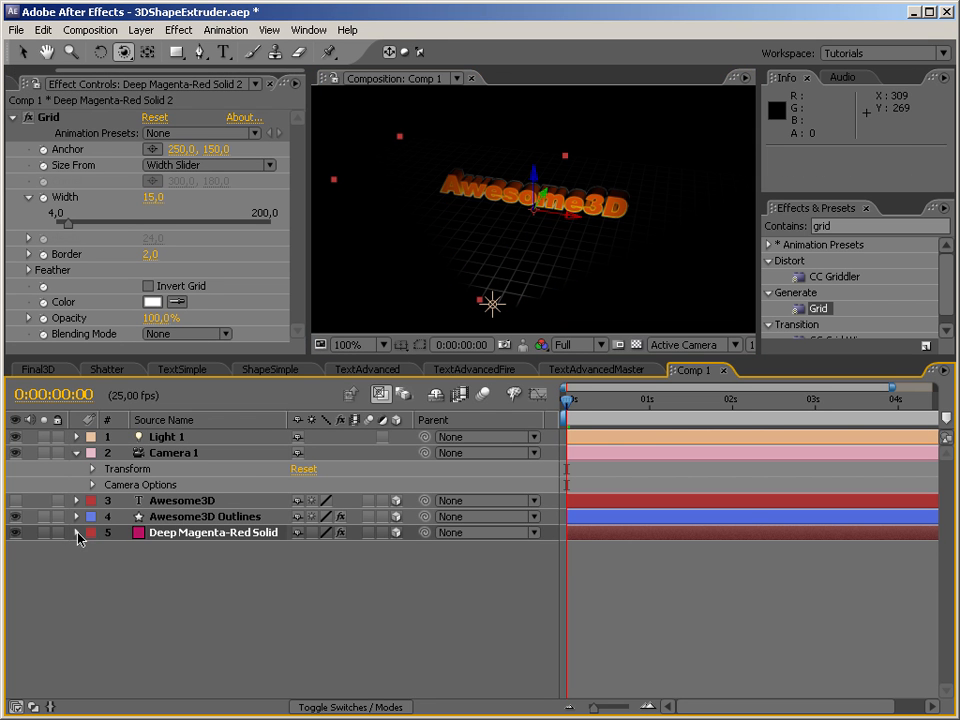
pyautogui.click(77, 534)
pyautogui.click(93, 549)
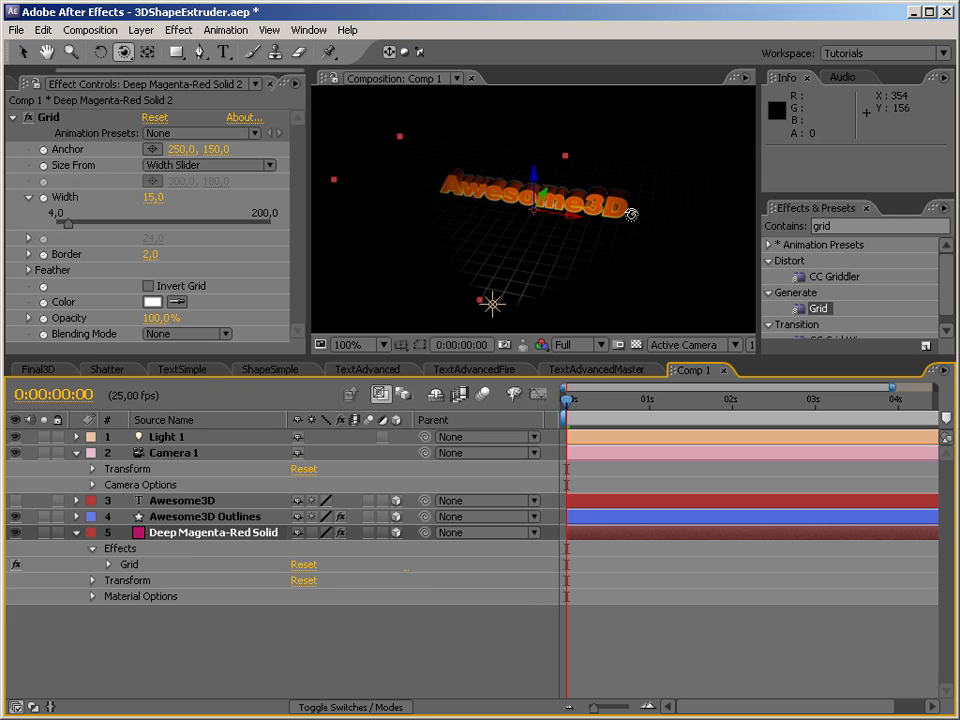
pyautogui.click(92, 596)
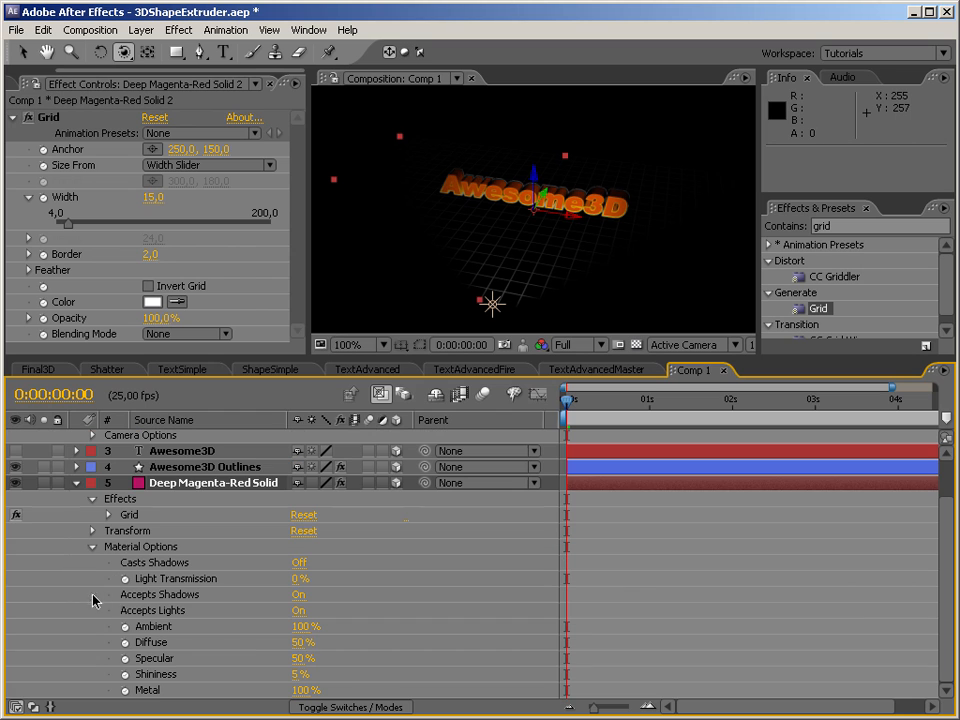
pyautogui.click(298, 611)
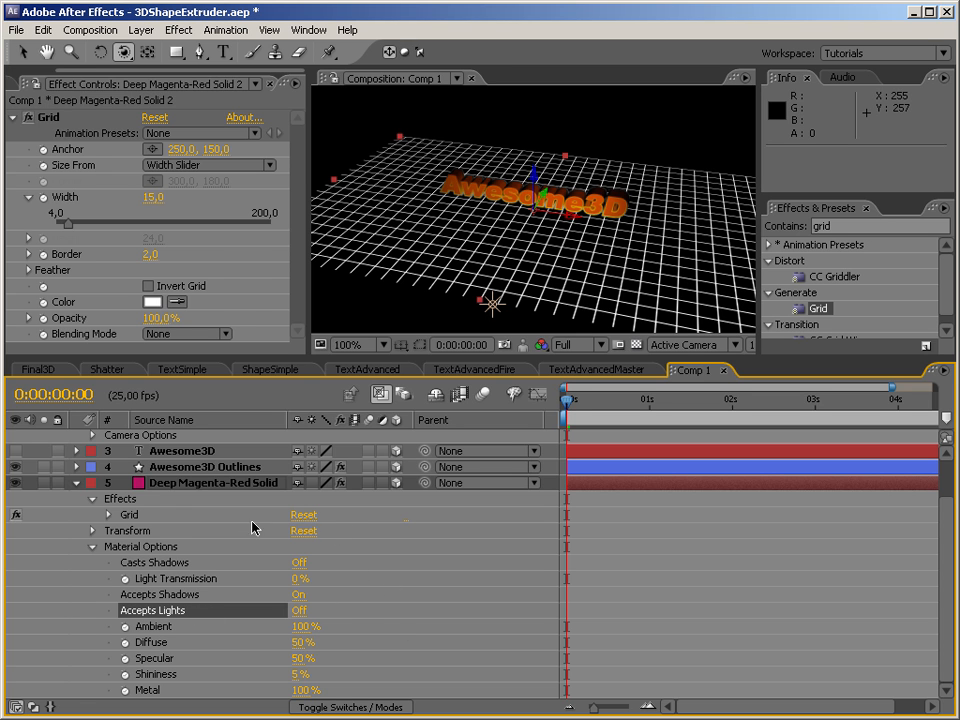
# Set Casts Shadows to On for the Awesome3D Outlines layer and view the shadows from a higher angle.
pyautogui.click(200, 467)
pyautogui.click(77, 467)
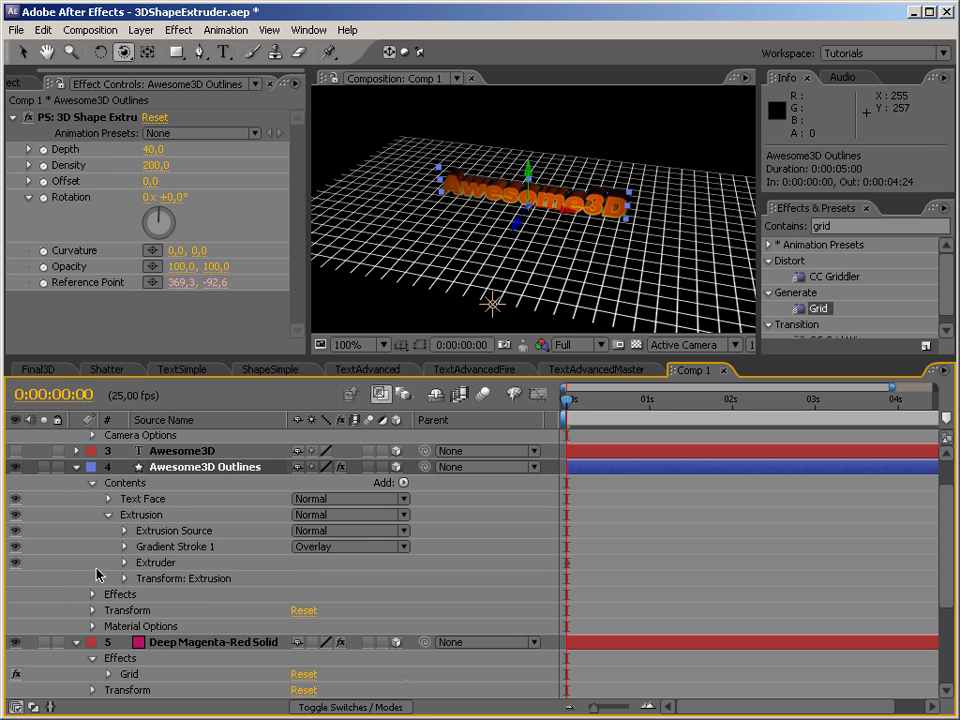
pyautogui.click(104, 627)
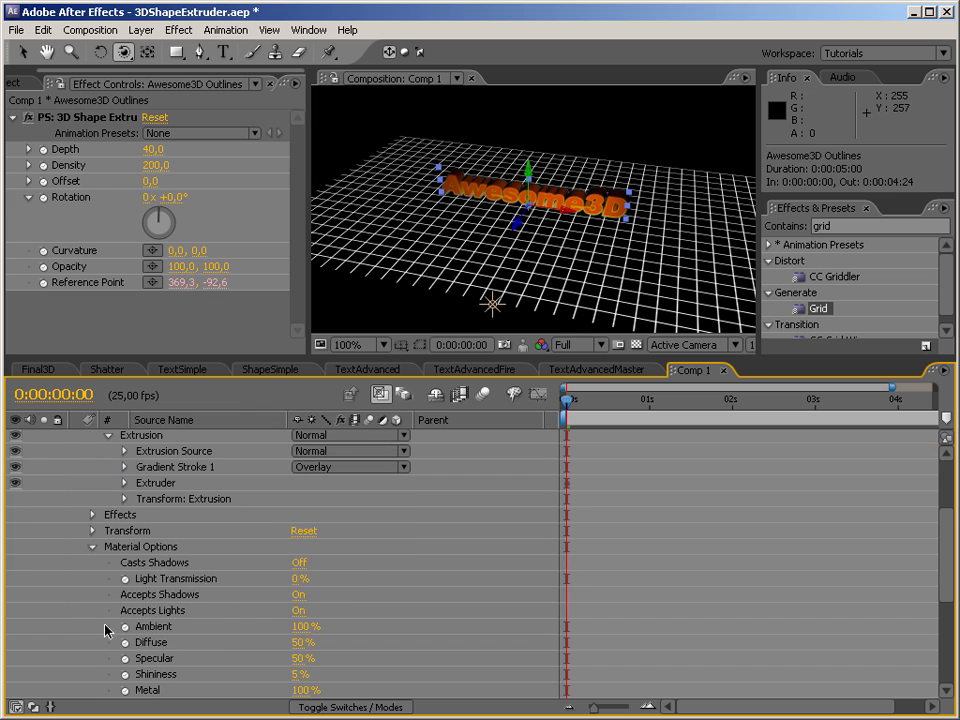
pyautogui.click(298, 563)
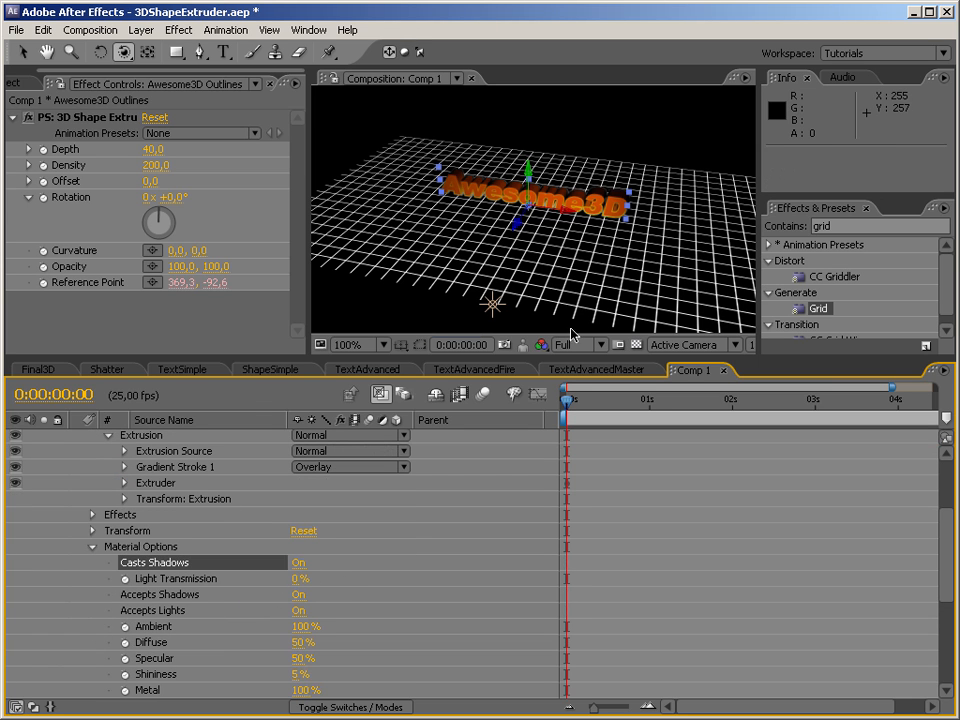
pyautogui.moveTo(583, 240); pyautogui.dragTo(544, 293)
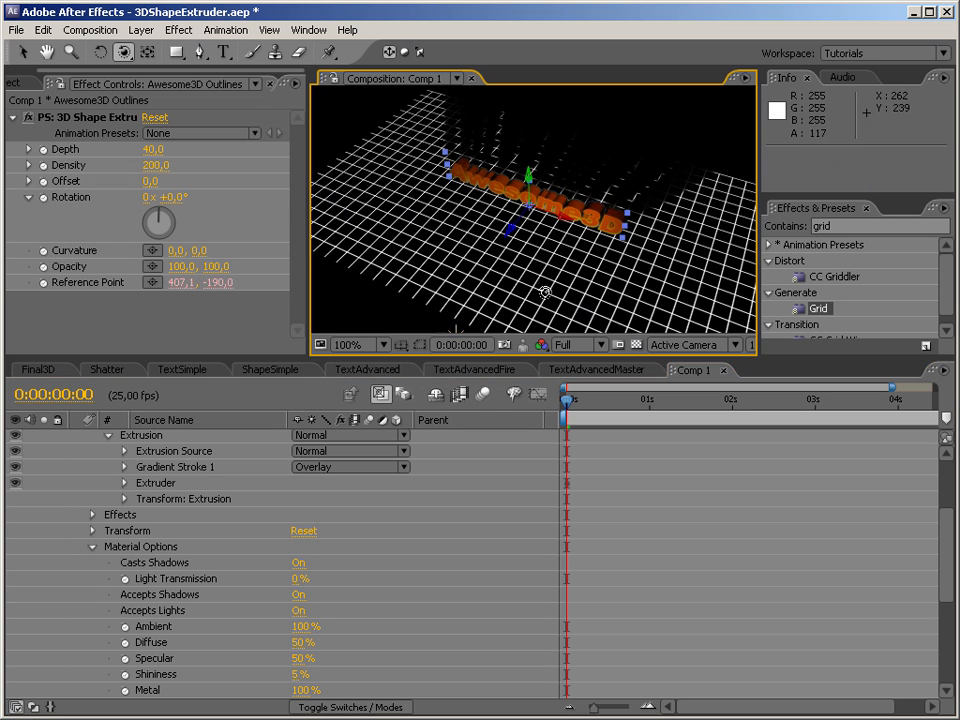
# Delete the Light 1 layer from the composition.
pyautogui.moveTo(943, 547); pyautogui.dragTo(942, 485)
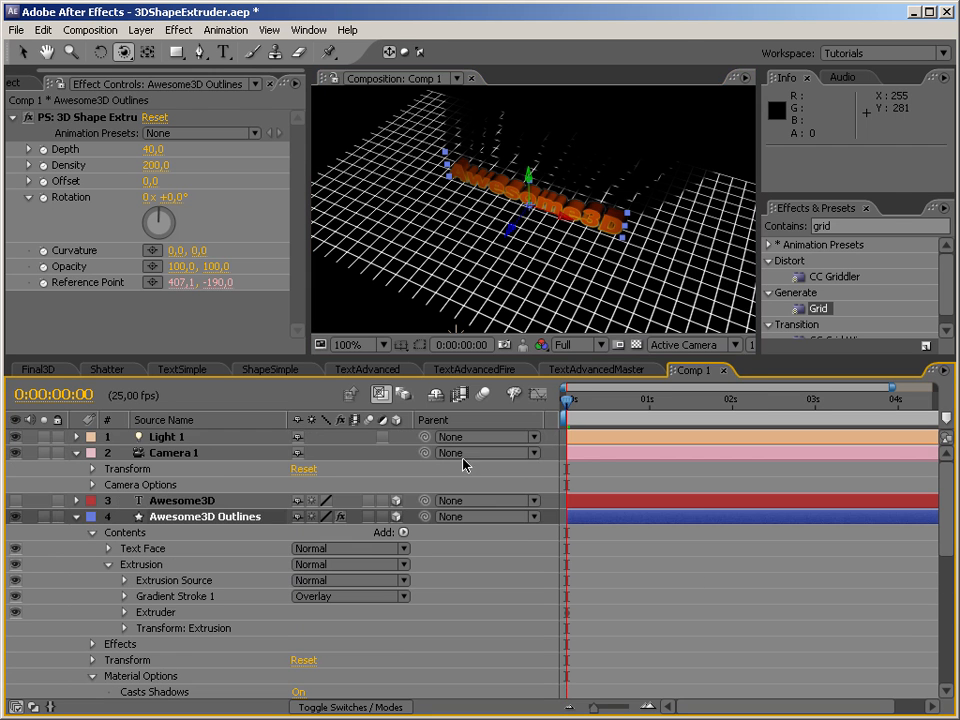
pyautogui.click(175, 437)
pyautogui.press('Delete')
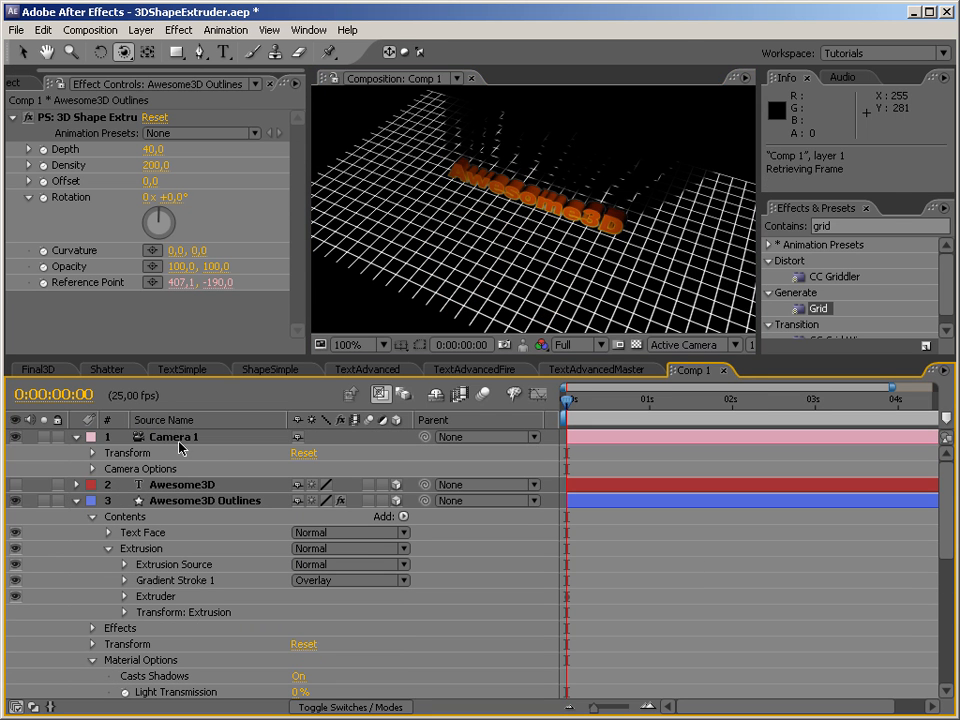
# Add Clouds.mov above the Awesome3D text layer as a 3D layer and move it slightly forward, in front of the extruded text.
pyautogui.moveTo(590, 240); pyautogui.dragTo(622, 192)
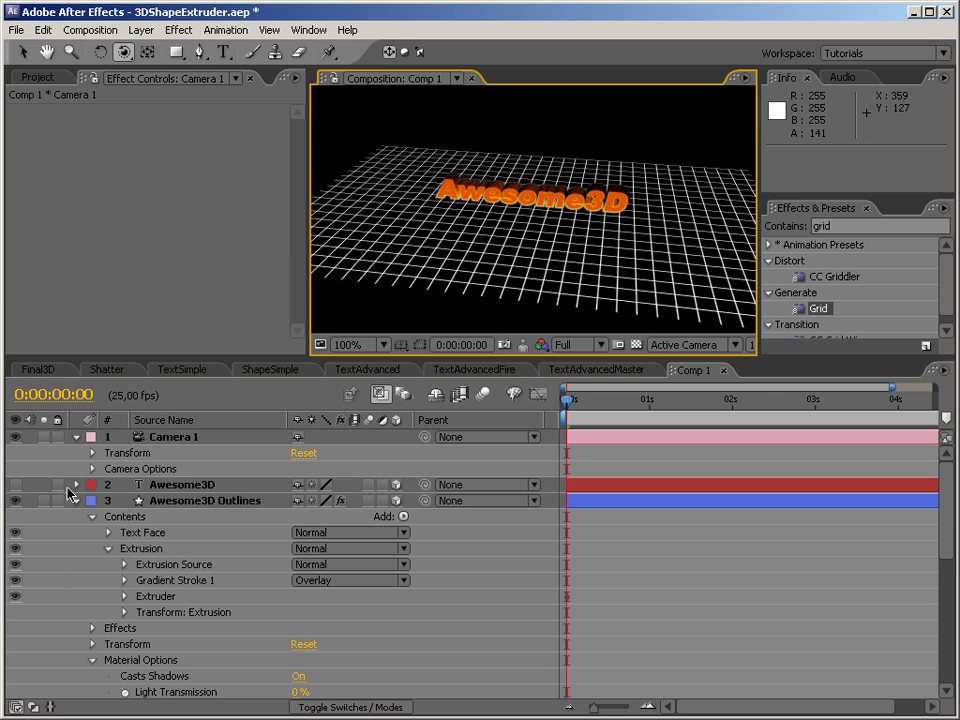
pyautogui.click(76, 500)
pyautogui.click(76, 517)
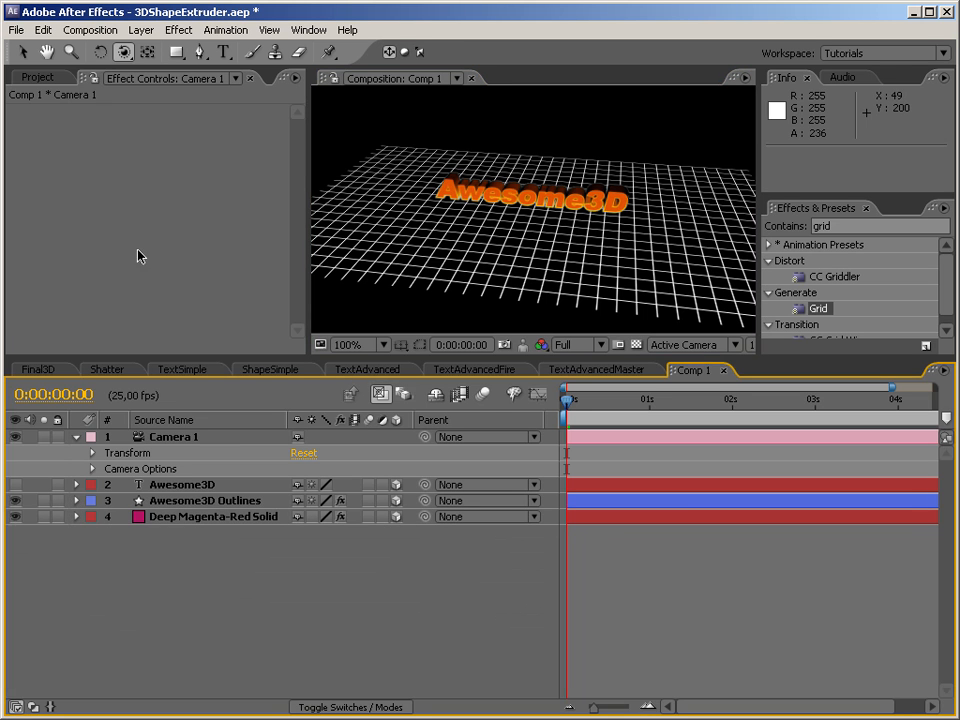
pyautogui.click(45, 78)
pyautogui.click(70, 219)
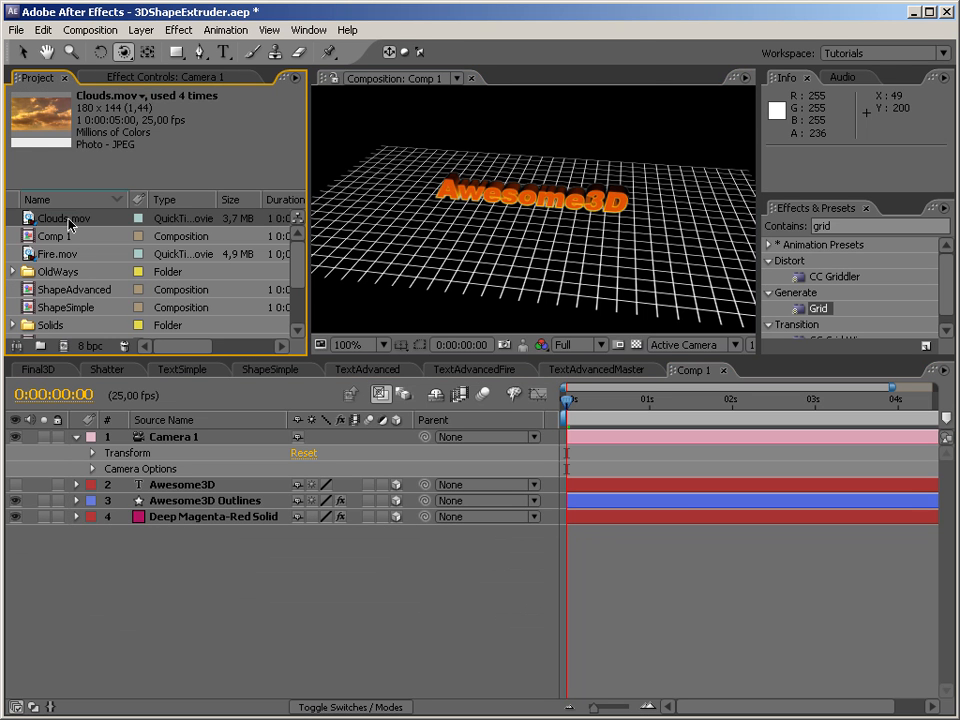
pyautogui.moveTo(45, 240); pyautogui.dragTo(225, 484)
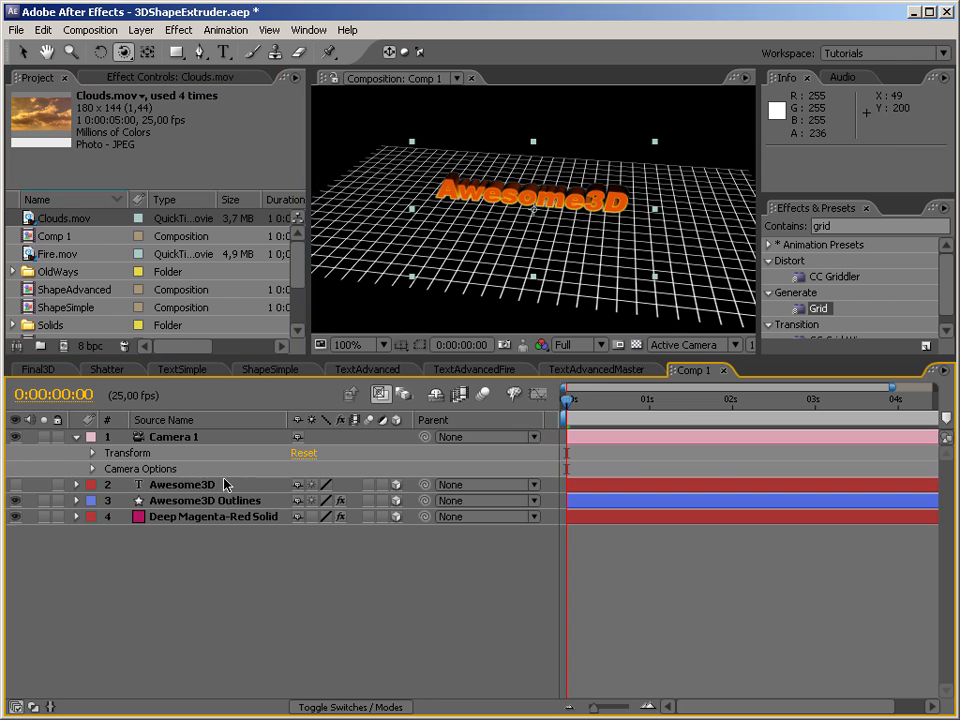
pyautogui.click(396, 485)
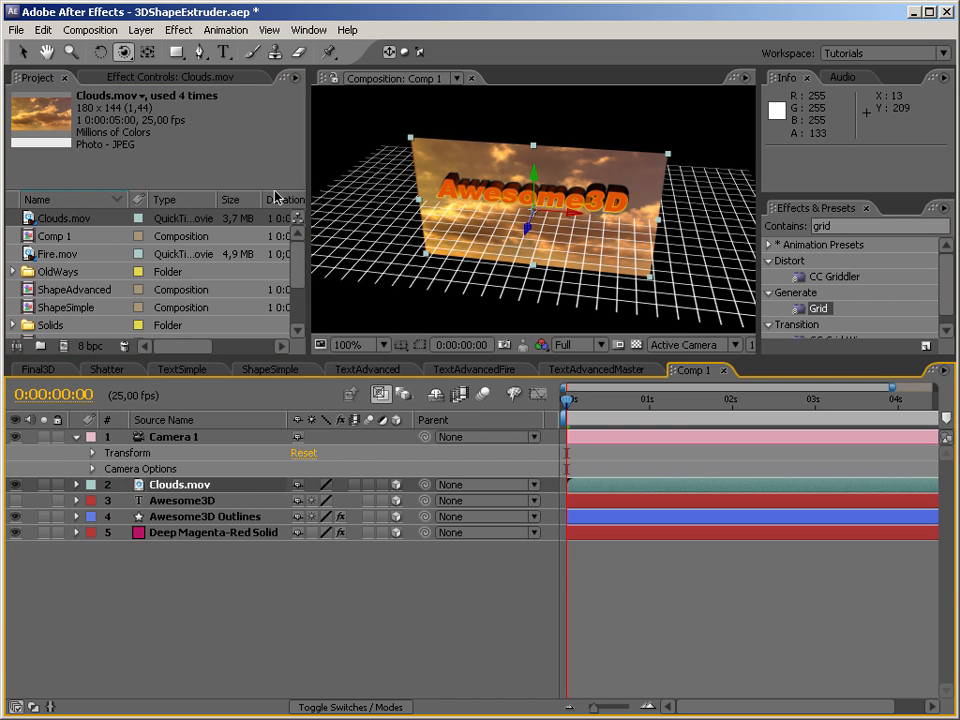
pyautogui.click(20, 50)
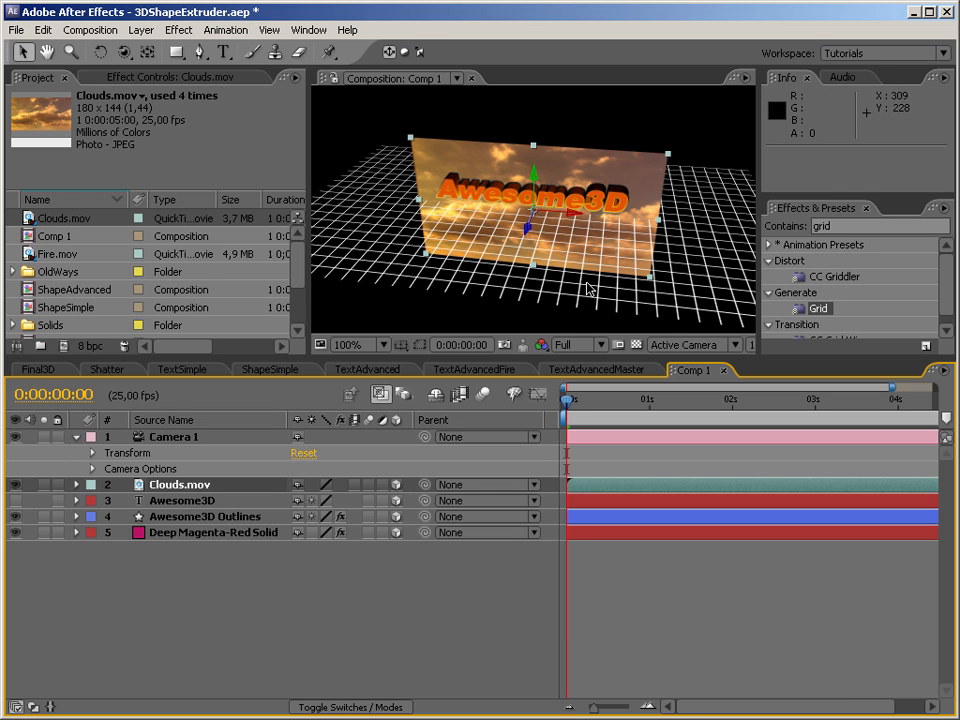
pyautogui.moveTo(527, 233); pyautogui.dragTo(531, 240)
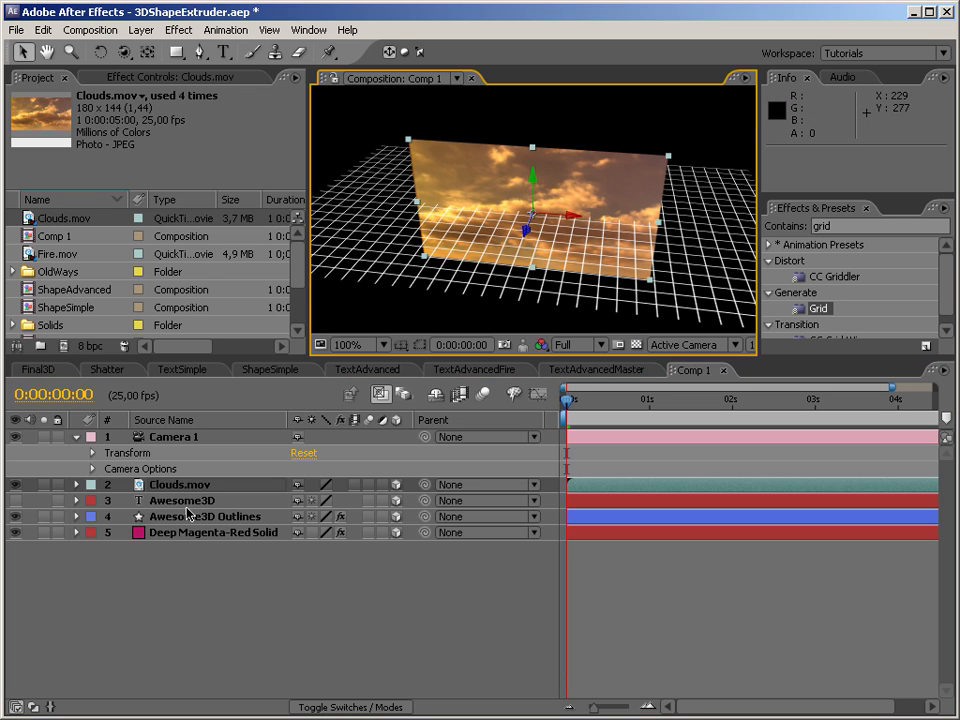
# Move the Awesome3D text layer directly above Clouds.mov and set Clouds.mov's track matte to Alpha Matte "Awesome3D".
pyautogui.moveTo(190, 503)
pyautogui.mouseDown()
pyautogui.moveTo(204, 508)
pyautogui.moveTo(190, 505)
pyautogui.moveTo(197, 484)
pyautogui.moveTo(197, 492)
pyautogui.mouseUp()
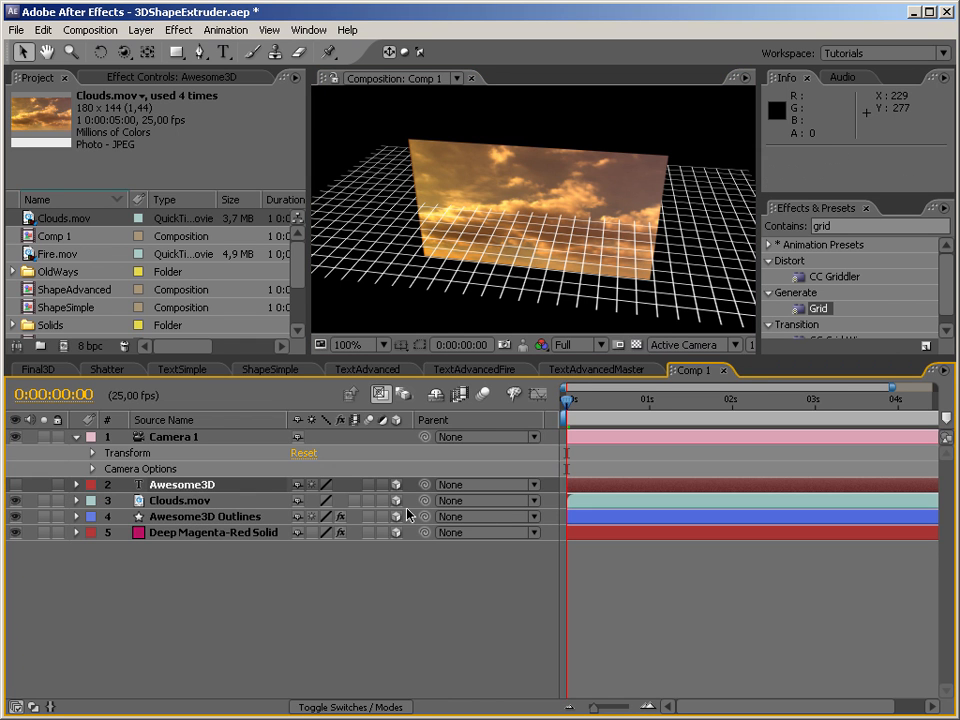
pyautogui.press('F4')
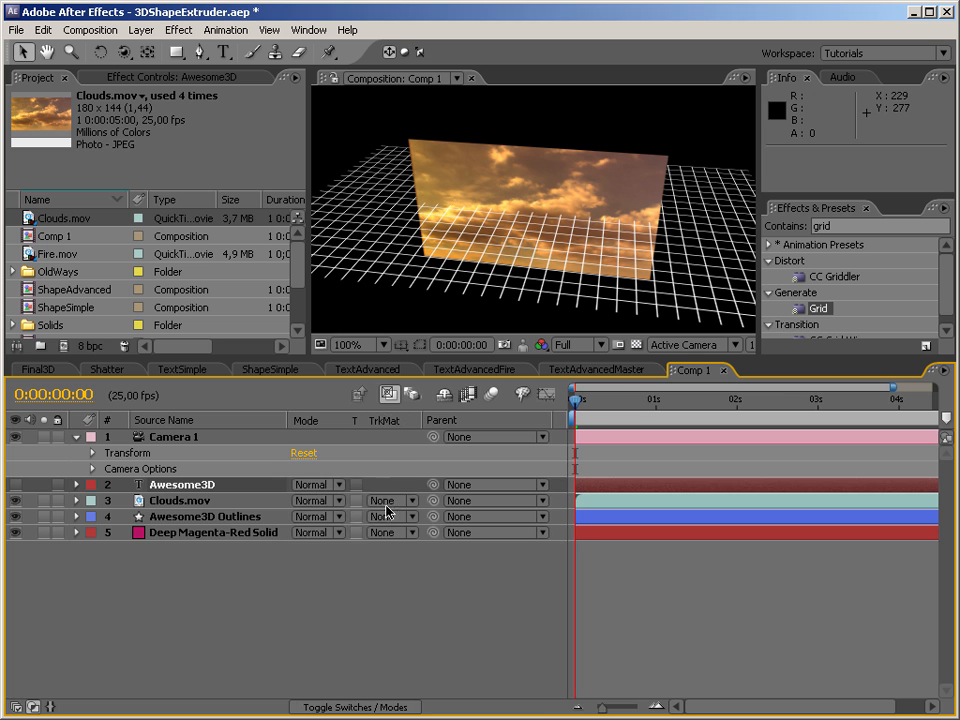
pyautogui.click(393, 509)
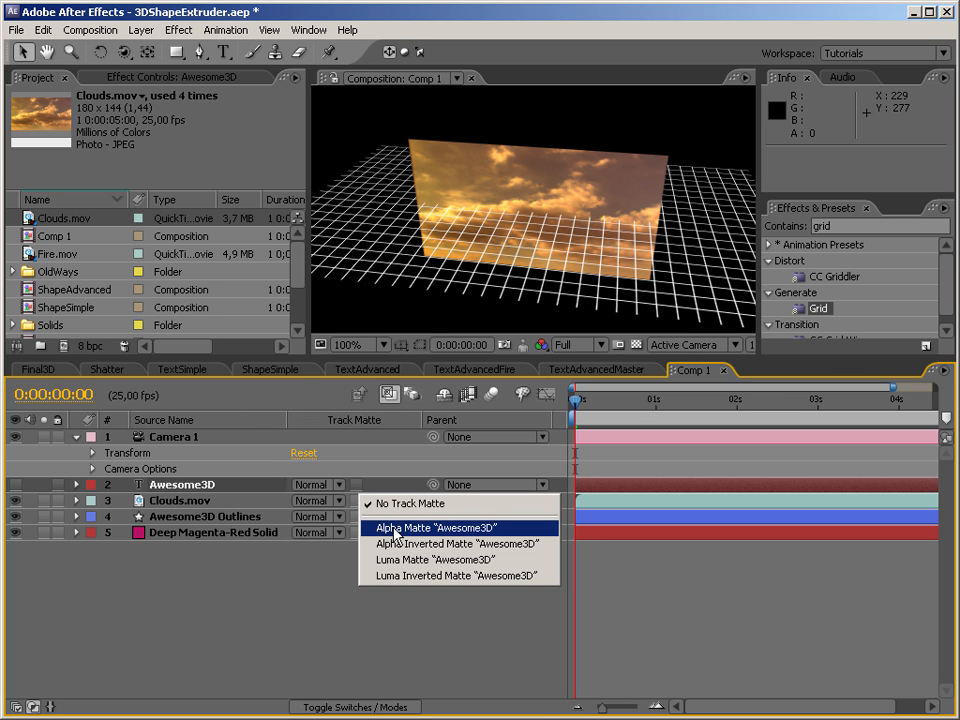
pyautogui.click(393, 531)
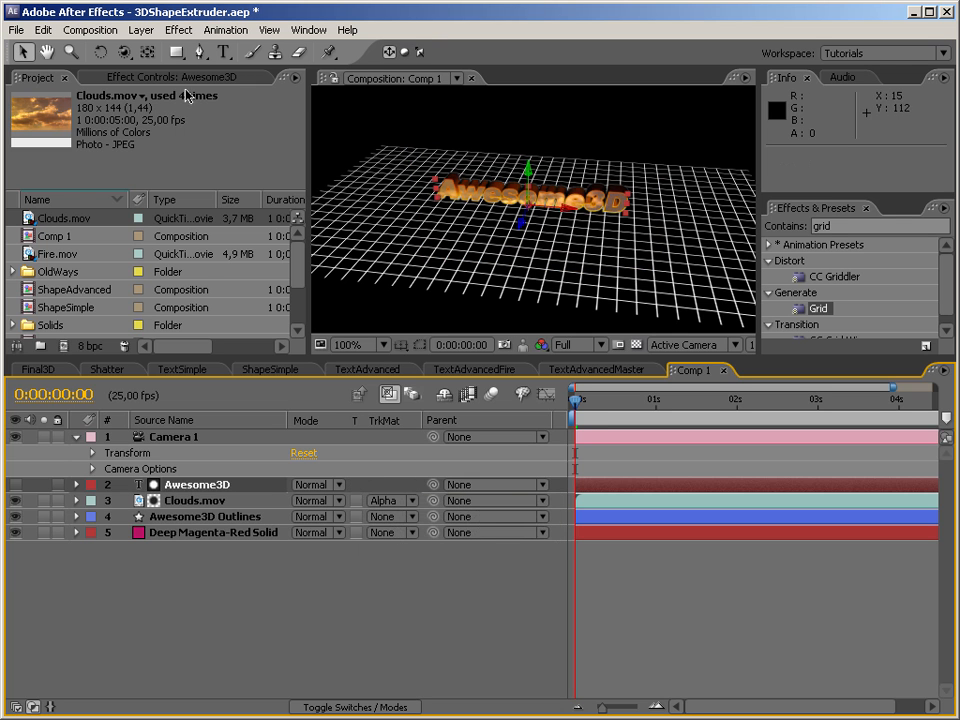
# Examine the cloud-textured face of the extruded text up close and from several camera angles.
pyautogui.click(125, 55)
pyautogui.click(220, 93)
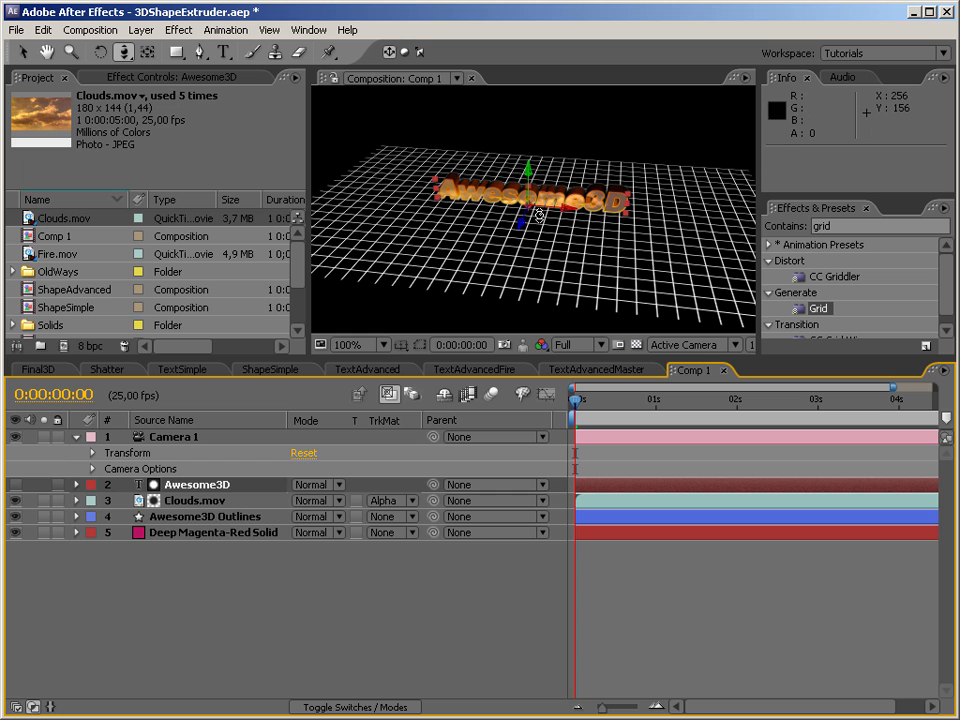
pyautogui.moveTo(541, 151); pyautogui.dragTo(551, 124)
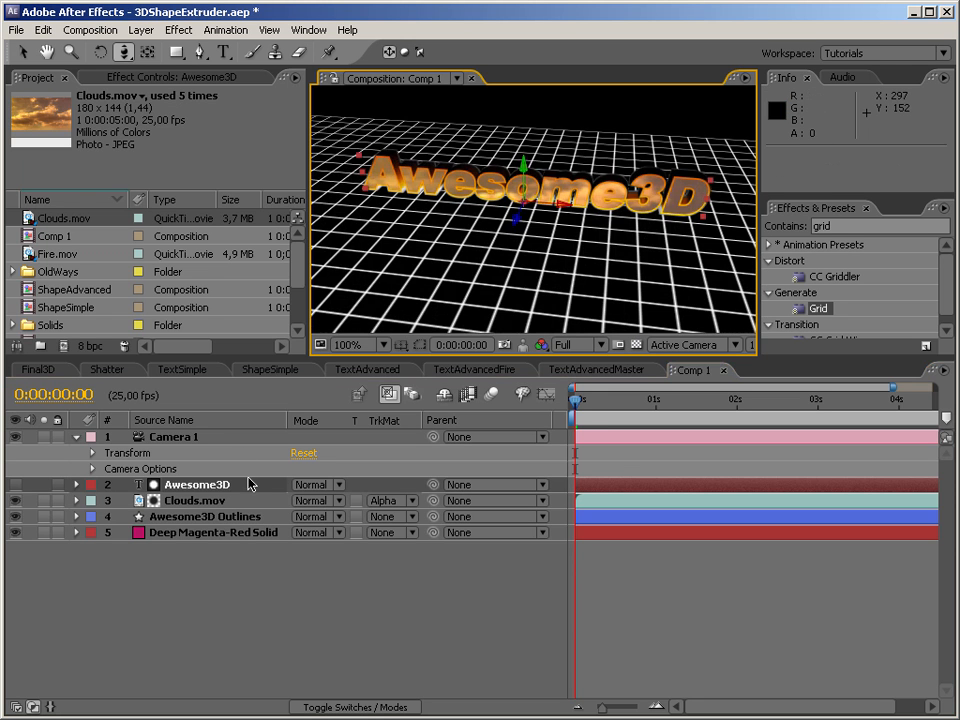
pyautogui.moveTo(122, 52); pyautogui.dragTo(165, 41)
pyautogui.moveTo(503, 209); pyautogui.dragTo(449, 187)
pyautogui.moveTo(449, 187); pyautogui.dragTo(510, 193)
pyautogui.click(303, 453)
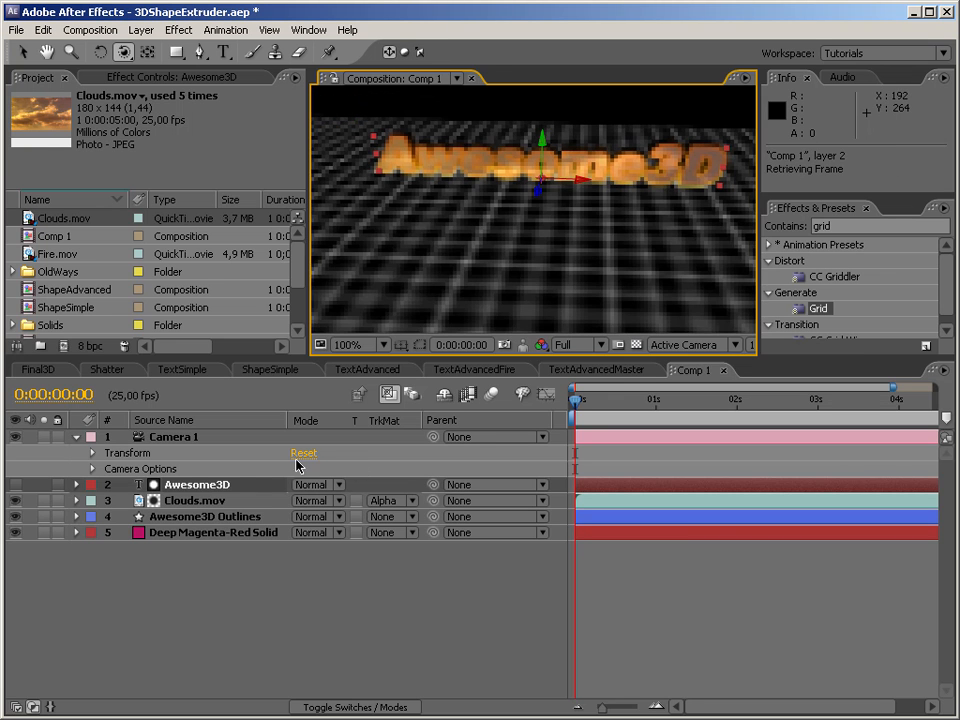
pyautogui.moveTo(549, 171); pyautogui.dragTo(482, 257)
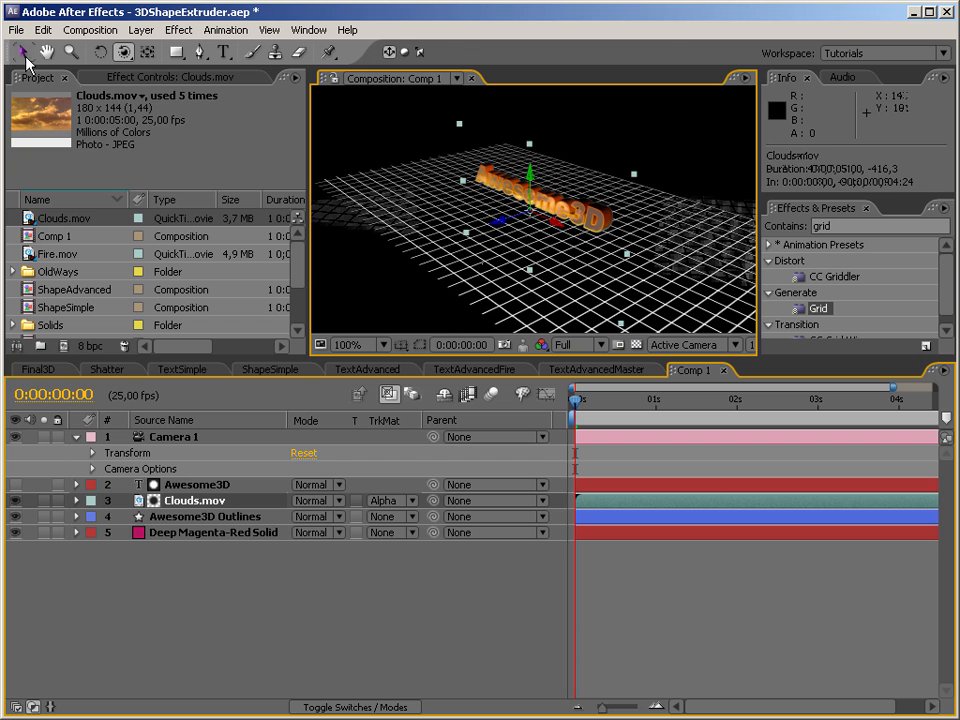
# Move the matted Clouds.mov layer far forward along its Z axis and check the text's texture from another angle.
pyautogui.click(24, 53)
pyautogui.moveTo(634, 180); pyautogui.dragTo(684, 158)
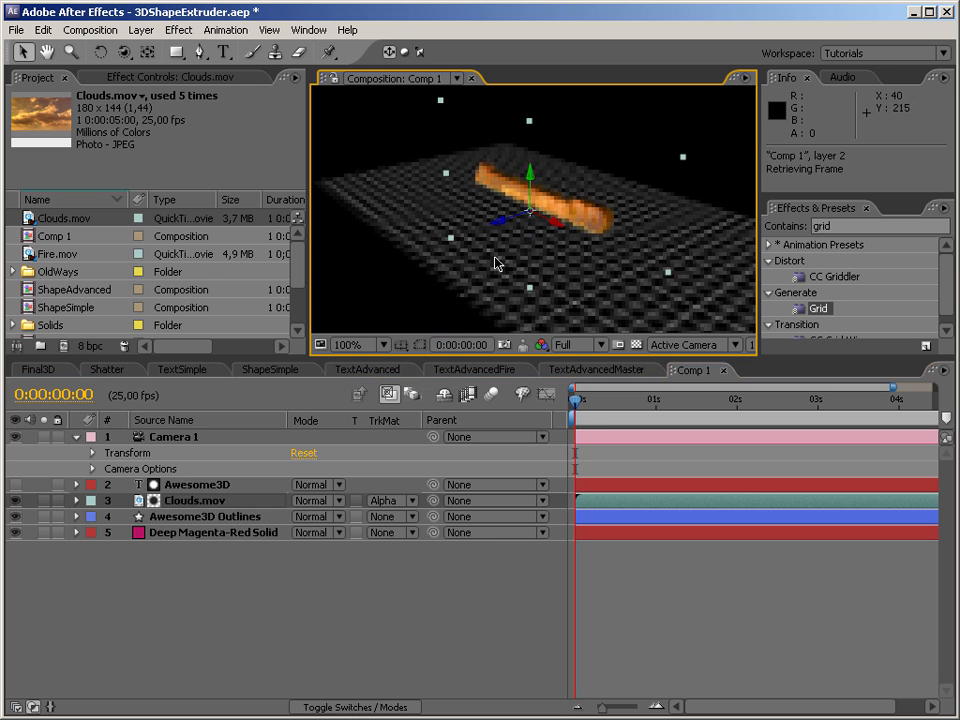
pyautogui.click(123, 52)
pyautogui.moveTo(466, 211); pyautogui.dragTo(609, 266)
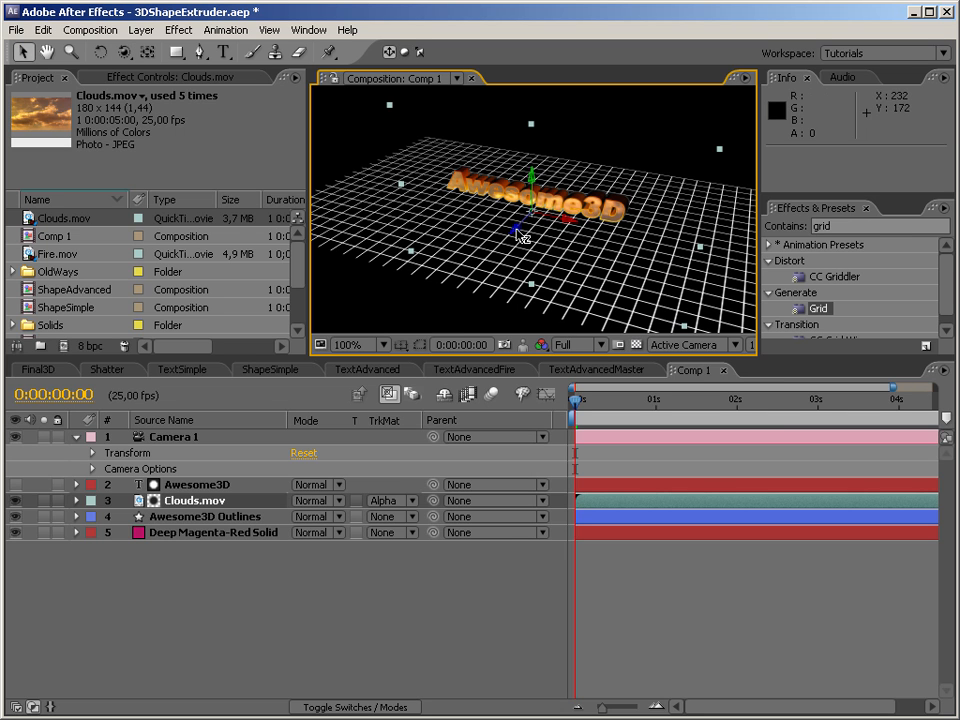
pyautogui.moveTo(515, 229); pyautogui.dragTo(440, 327)
pyautogui.click(123, 52)
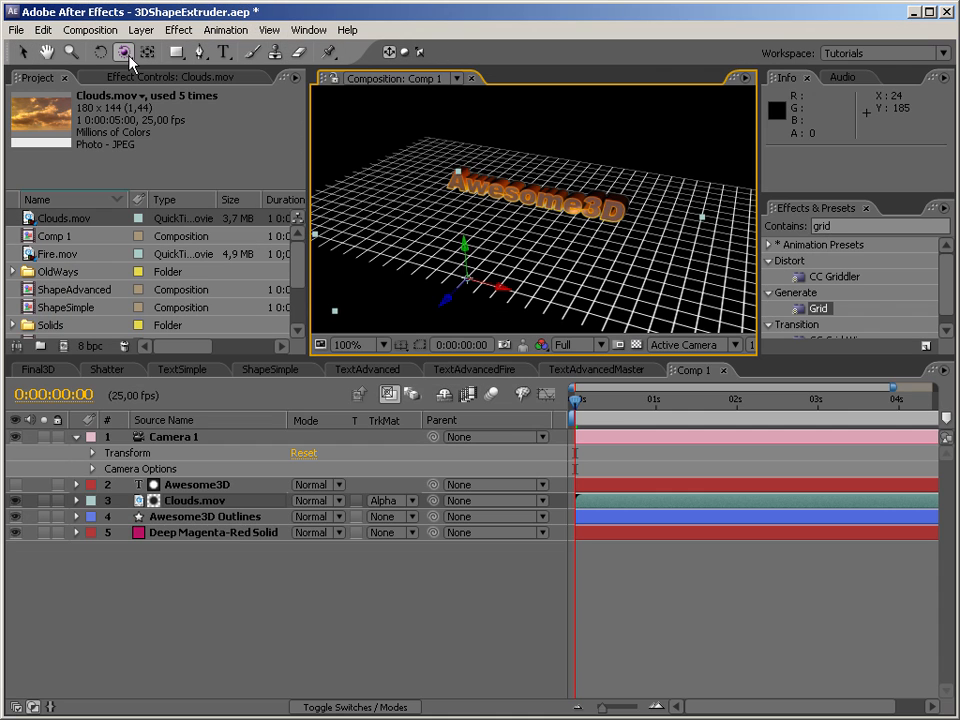
pyautogui.moveTo(552, 242); pyautogui.dragTo(540, 222)
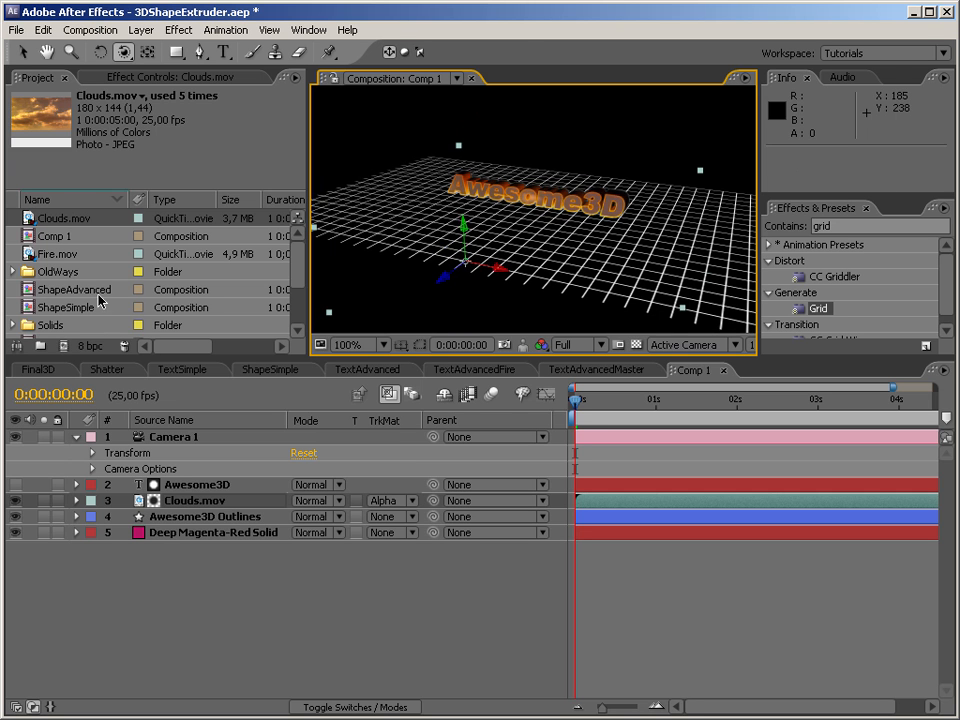
# Add Clouds.mov at the bottom of the layer stack as a 3D layer and push it behind the text to about Z 96.6.
pyautogui.moveTo(52, 226); pyautogui.dragTo(218, 578)
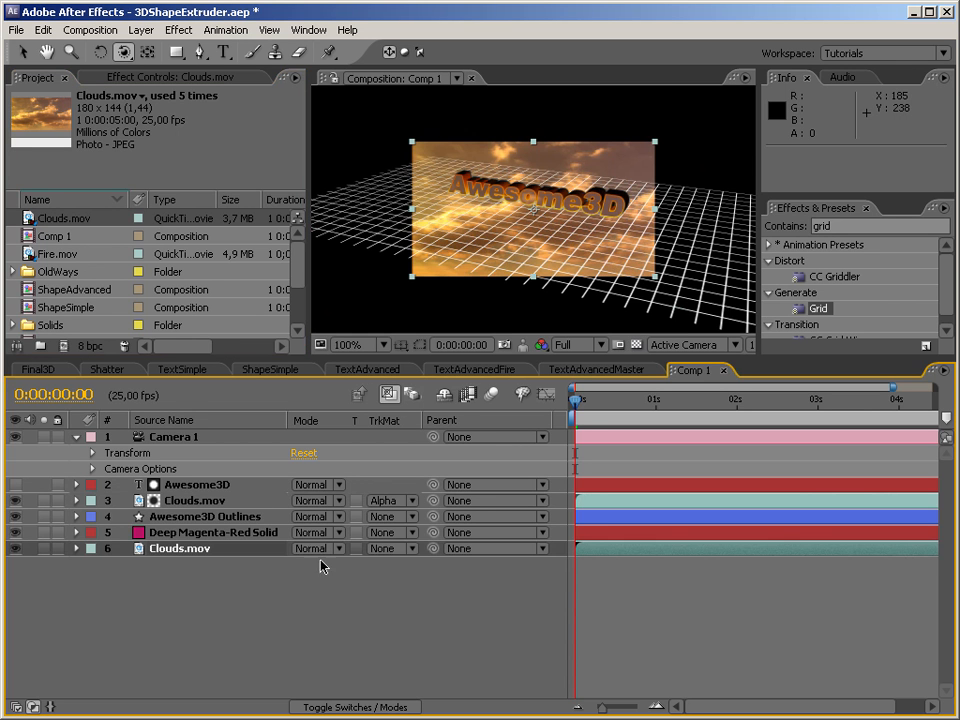
pyautogui.click(77, 548)
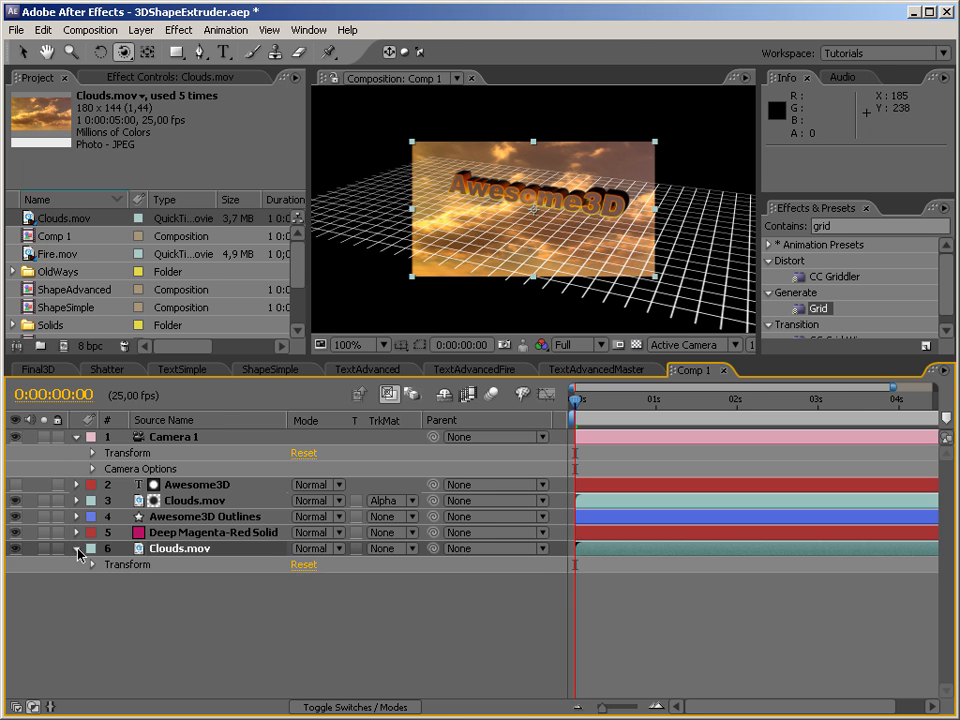
pyautogui.press('F4')
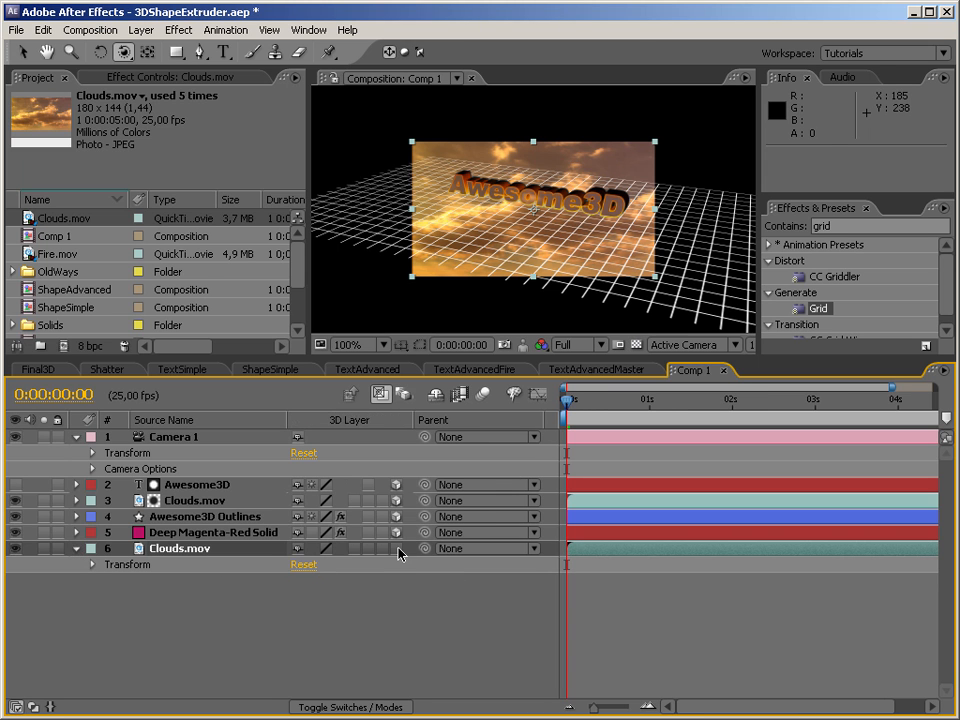
pyautogui.click(396, 548)
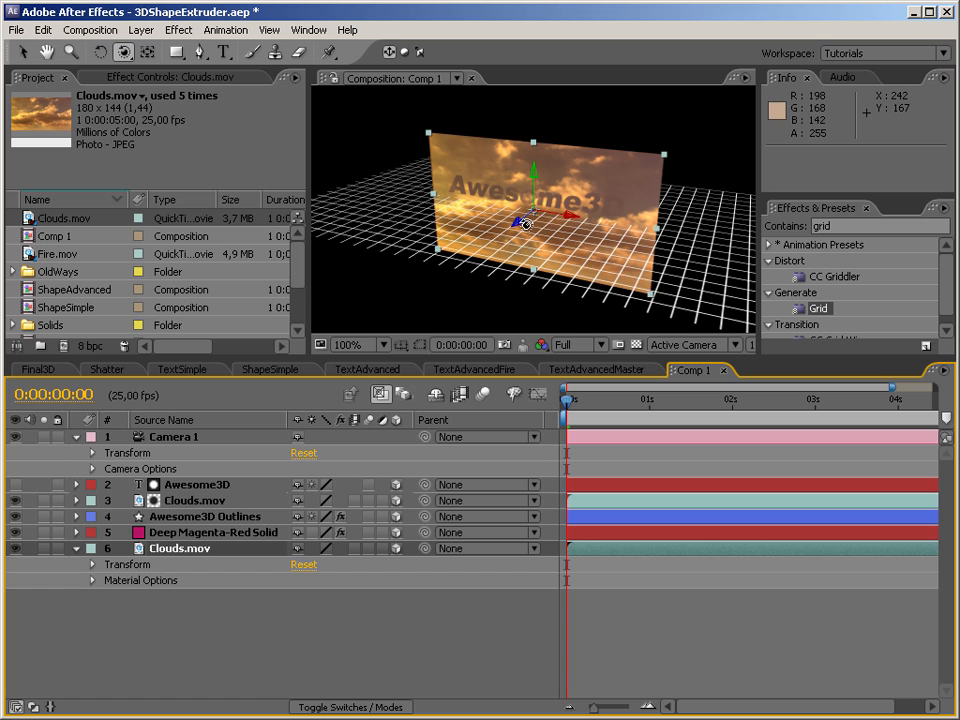
pyautogui.press('v')
pyautogui.moveTo(518, 228); pyautogui.dragTo(610, 195)
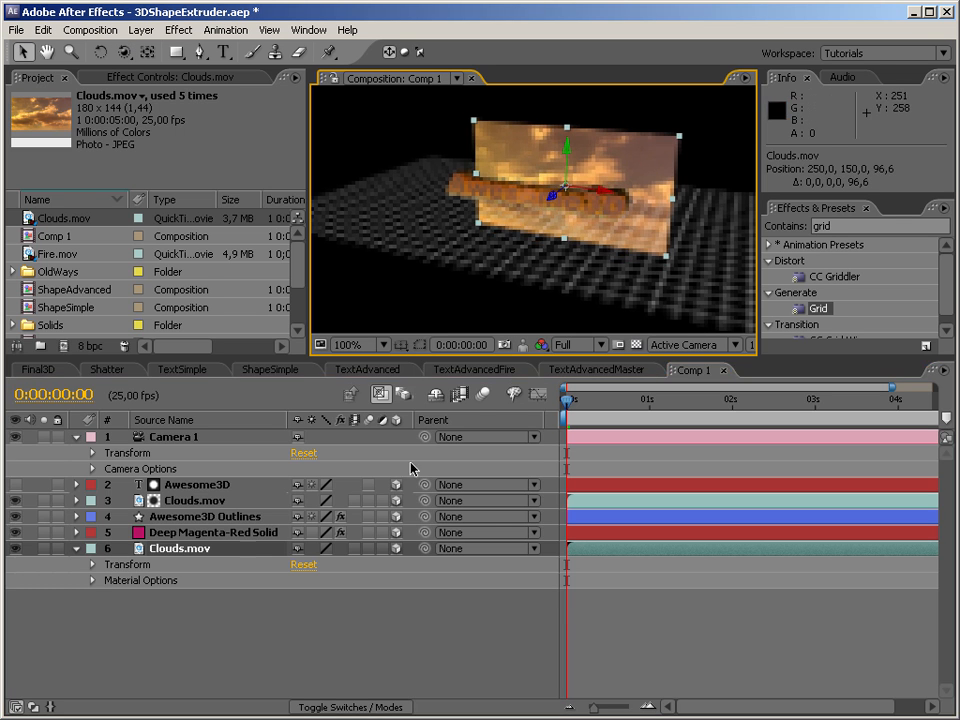
# Scale the background Clouds.mov layer to 500% so it fills the frame behind the text.
pyautogui.click(91, 566)
pyautogui.click(308, 609)
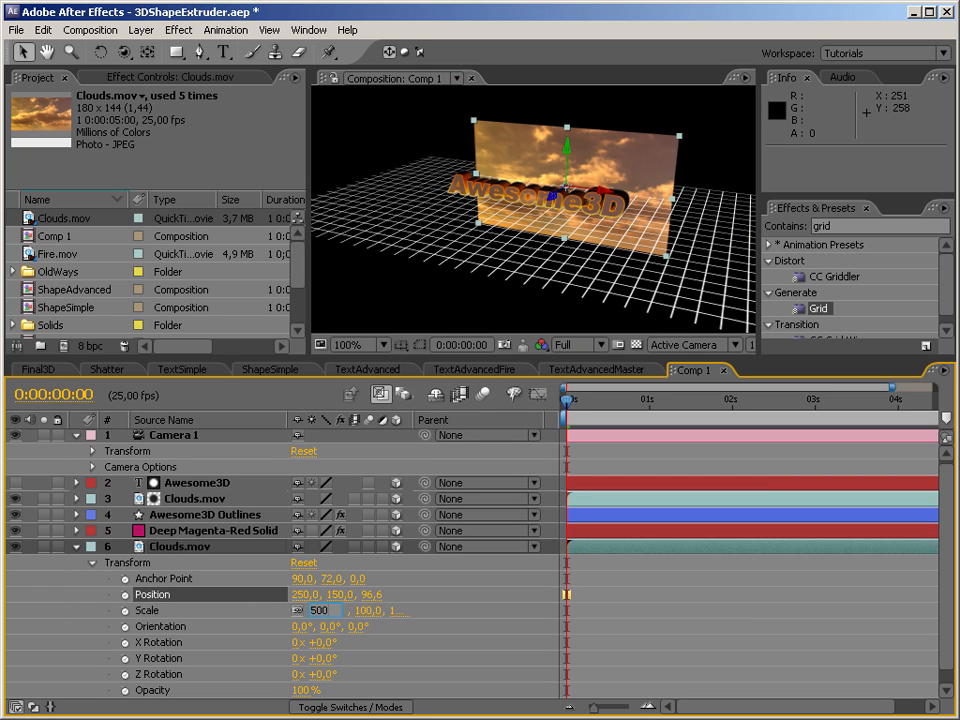
pyautogui.write('500')
pyautogui.press('Return')
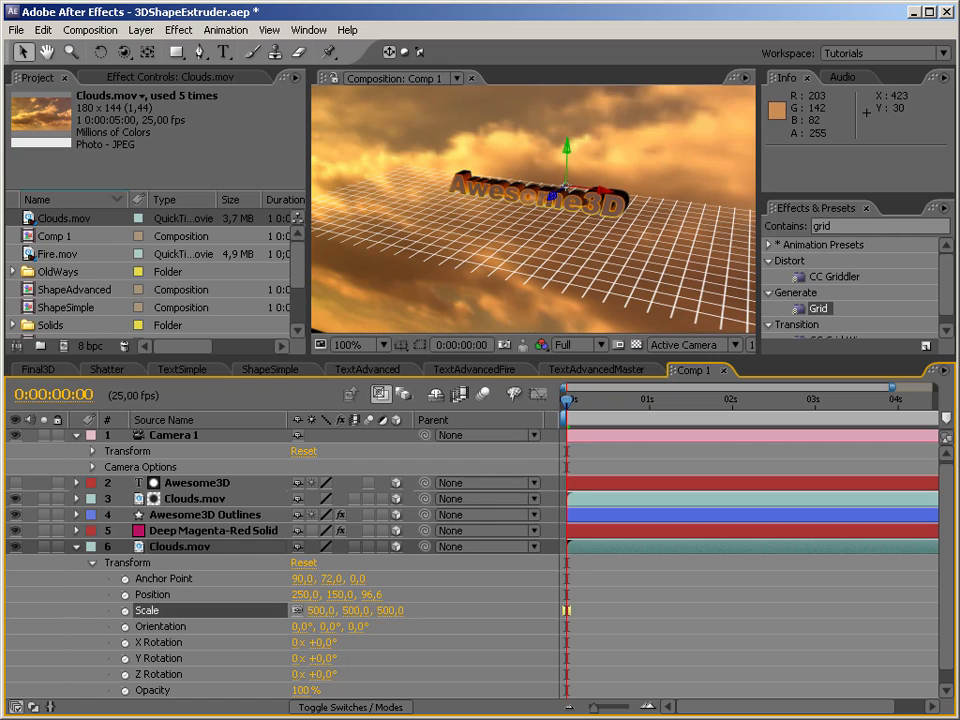
# Hide the Deep Magenta-Red Solid grid layer and view the text against the clouds from different angles.
pyautogui.click(15, 530)
pyautogui.click(95, 56)
pyautogui.click(124, 55)
pyautogui.moveTo(589, 223); pyautogui.dragTo(748, 152)
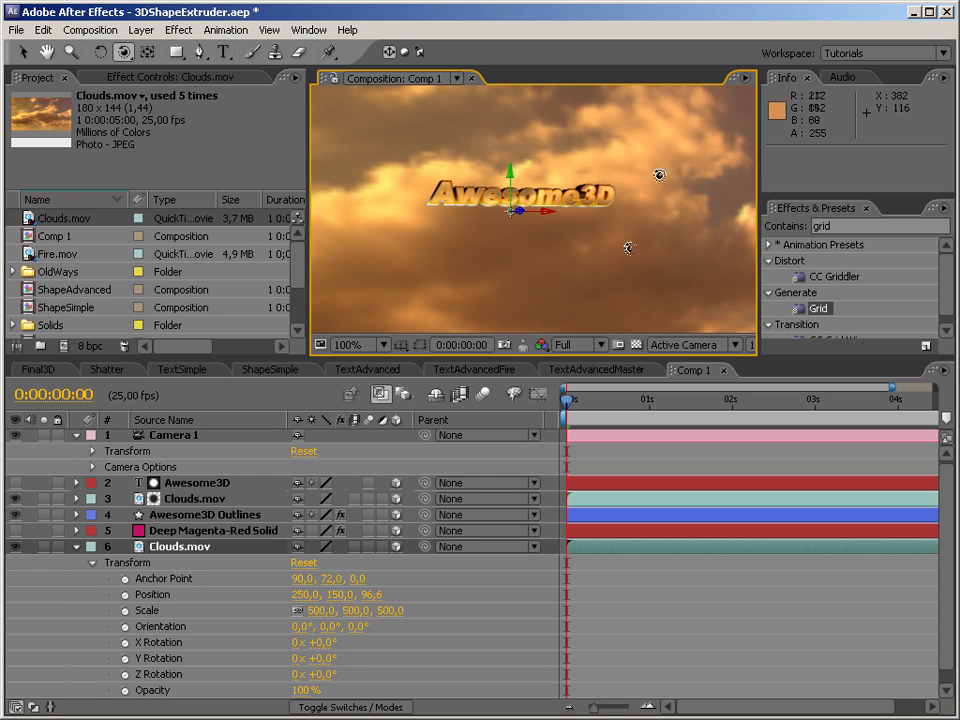
pyautogui.moveTo(568, 214); pyautogui.dragTo(540, 227)
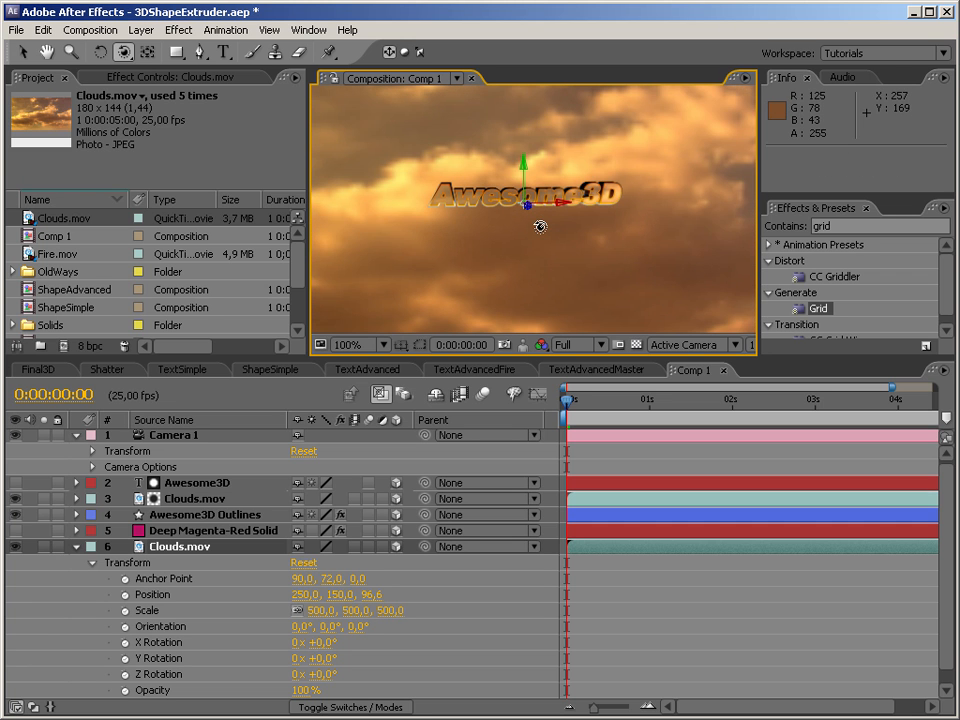
# Hide both Clouds.mov layers in the composition.
pyautogui.click(77, 548)
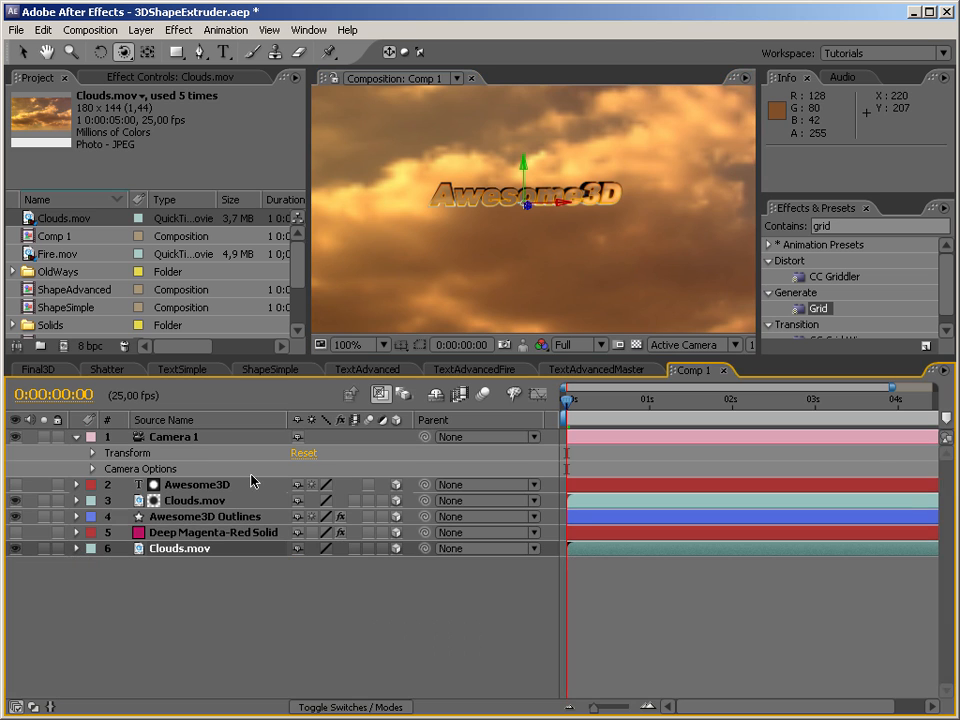
pyautogui.click(197, 503)
pyautogui.click(18, 507)
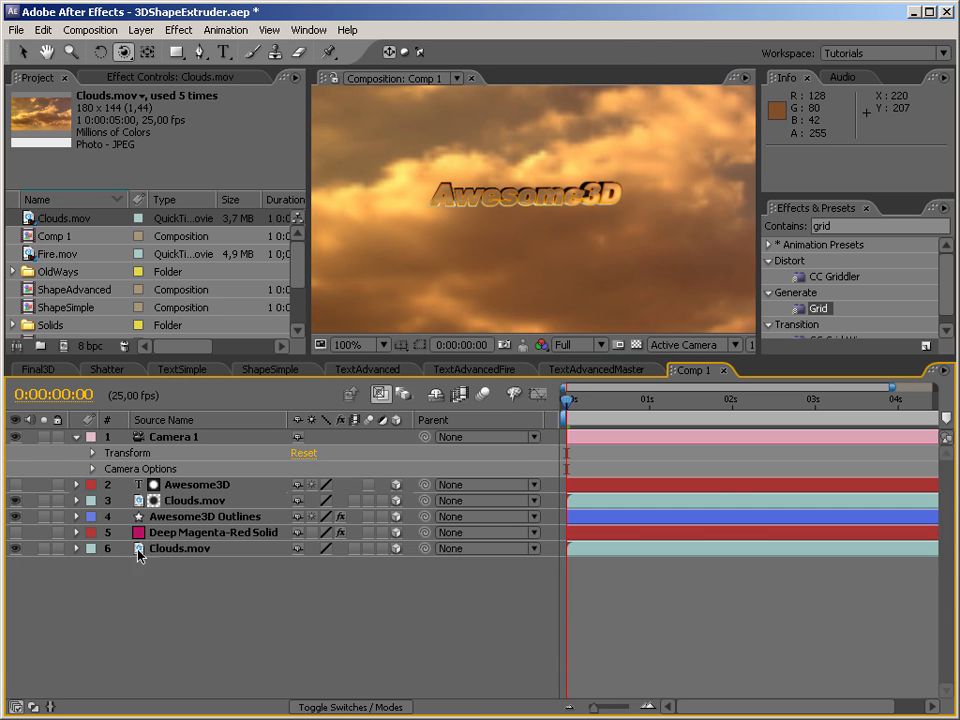
pyautogui.click(17, 501)
pyautogui.click(16, 548)
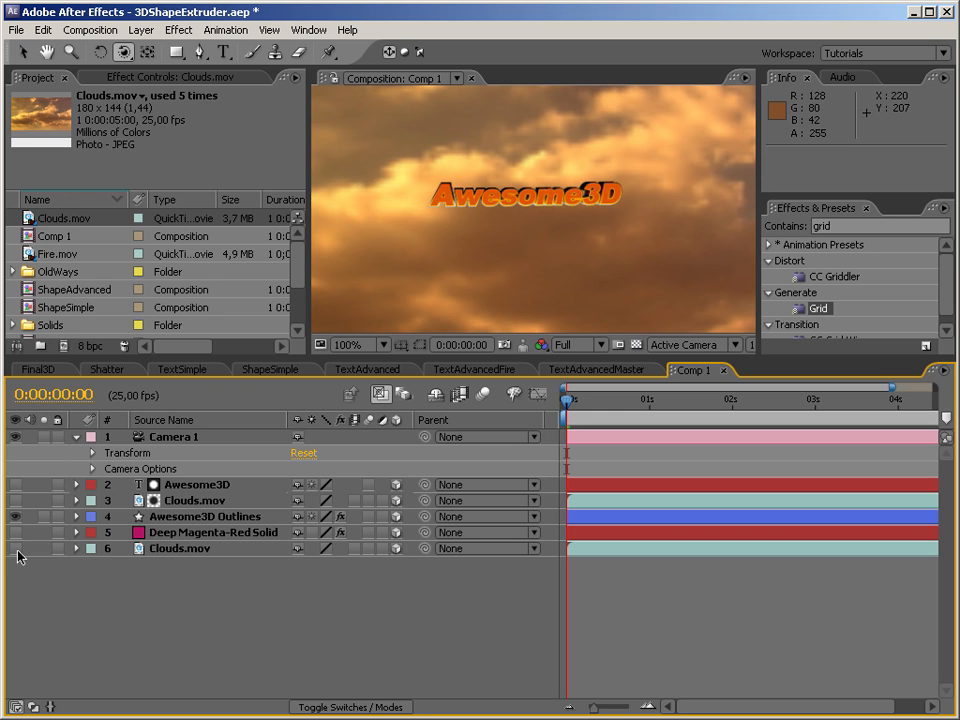
# Set the upper Clouds.mov layer to No Track Matte and make the Awesome3D text layer visible.
pyautogui.click(214, 486)
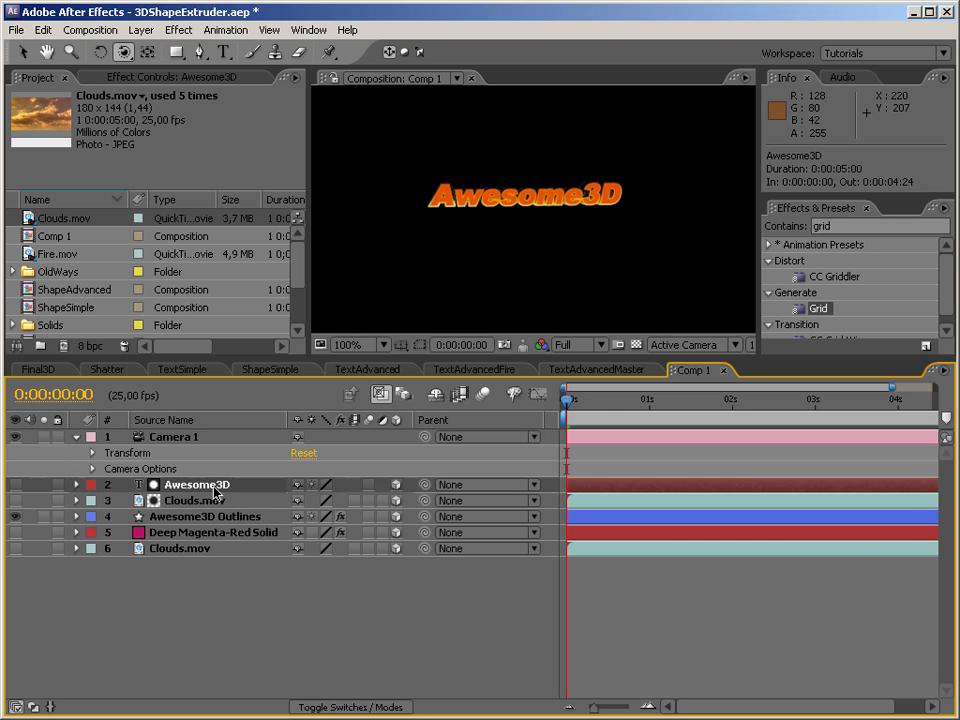
pyautogui.press('F4')
pyautogui.click(400, 500)
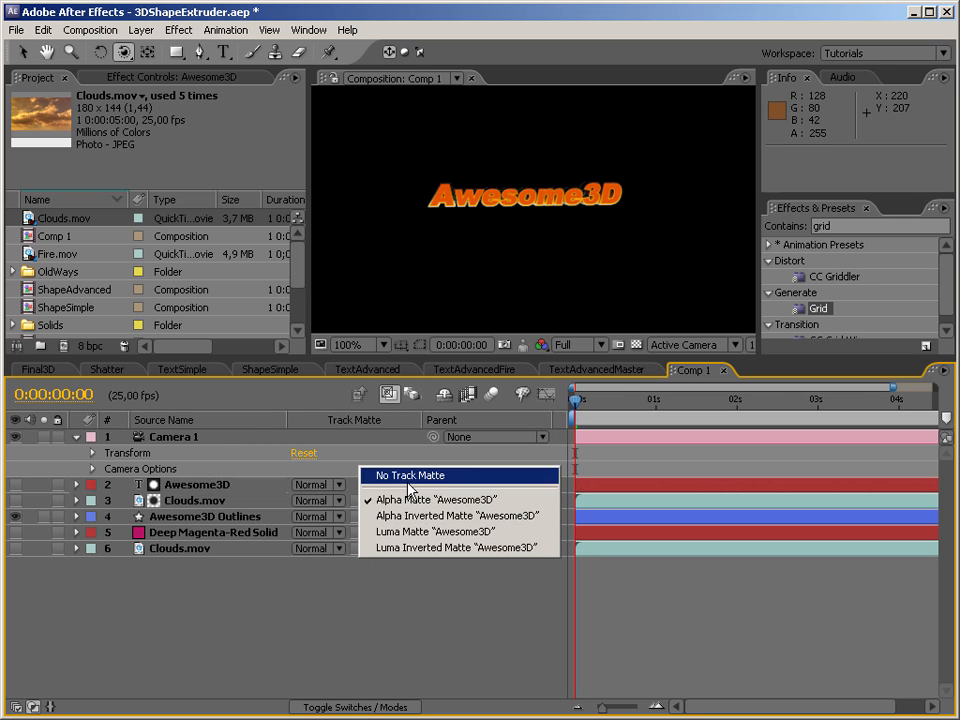
pyautogui.click(409, 478)
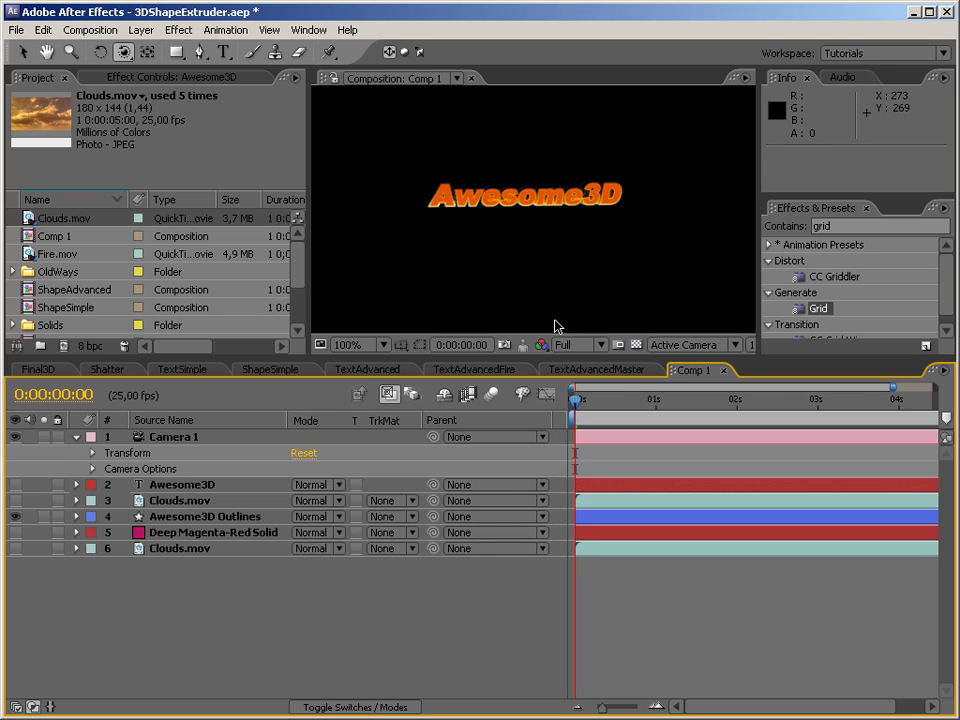
pyautogui.click(150, 486)
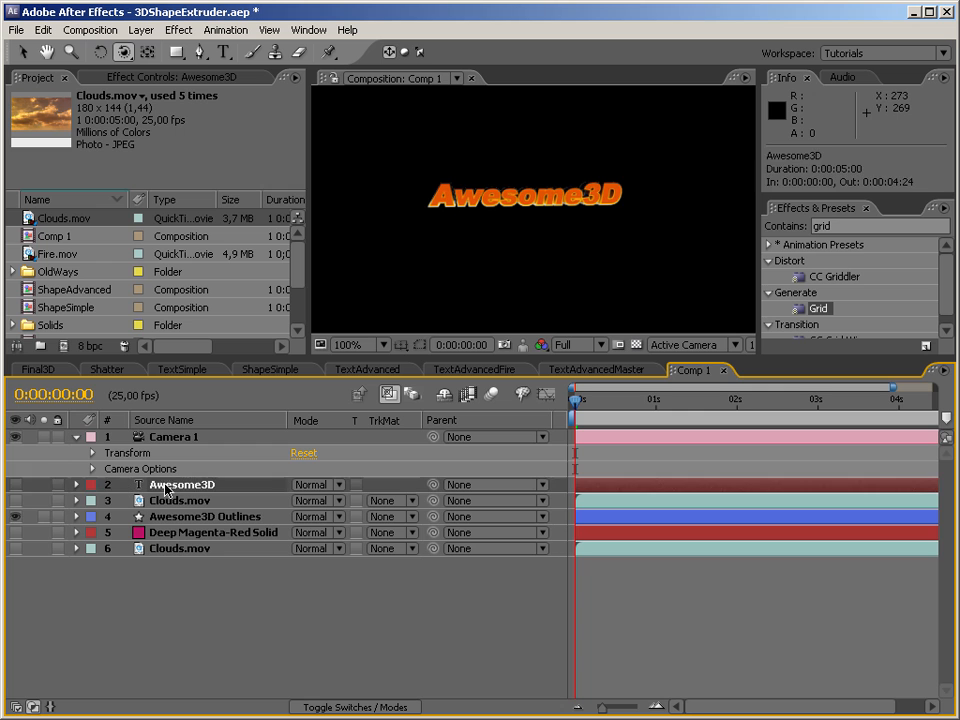
pyautogui.click(15, 485)
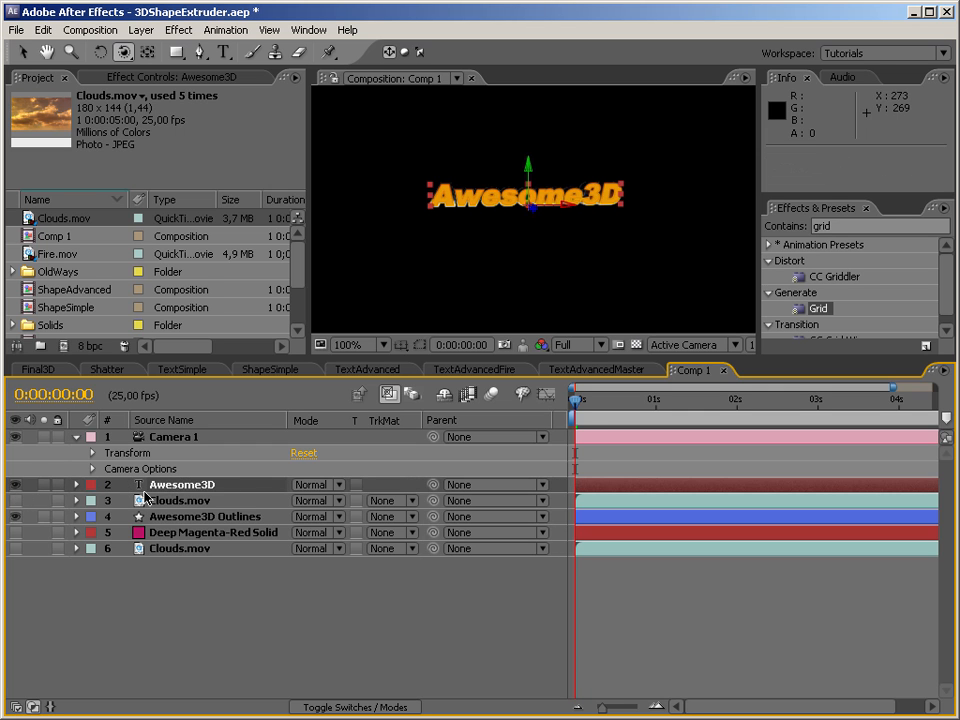
# Apply a Bevel and Emboss layer style to the Awesome3D text layer and review its settings.
pyautogui.click(77, 485)
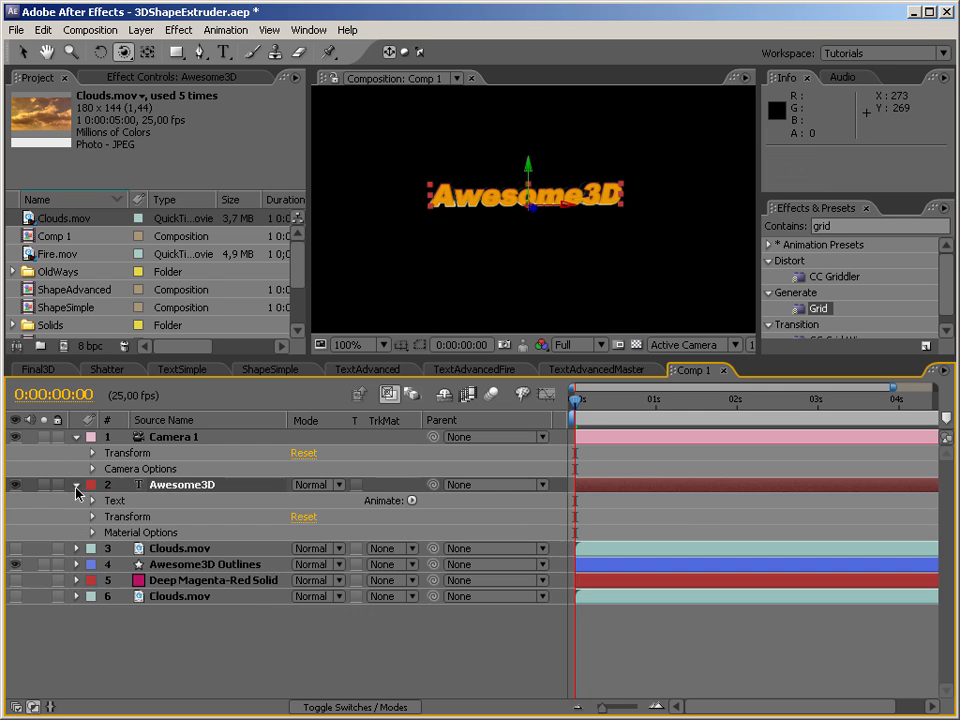
pyautogui.rightClick(173, 487)
pyautogui.moveTo(366, 180)
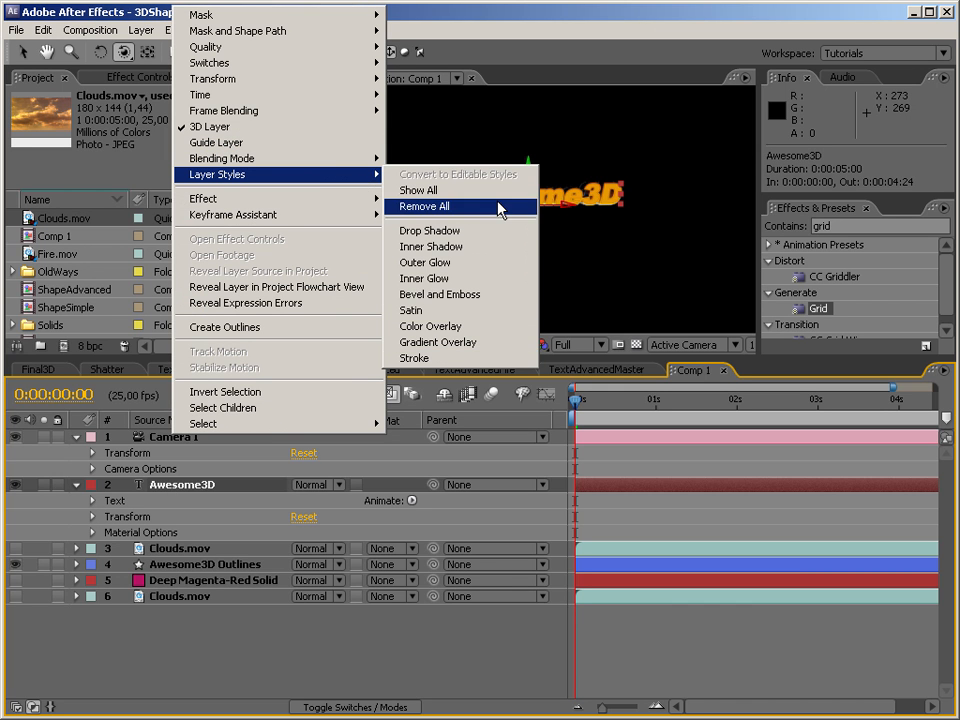
pyautogui.click(497, 296)
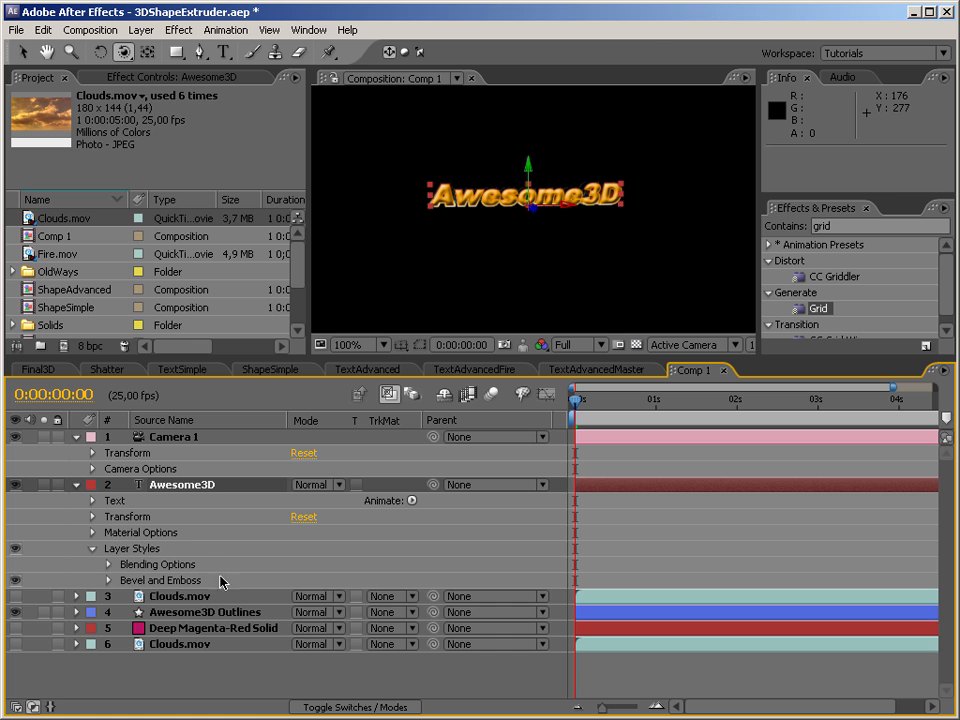
pyautogui.click(108, 580)
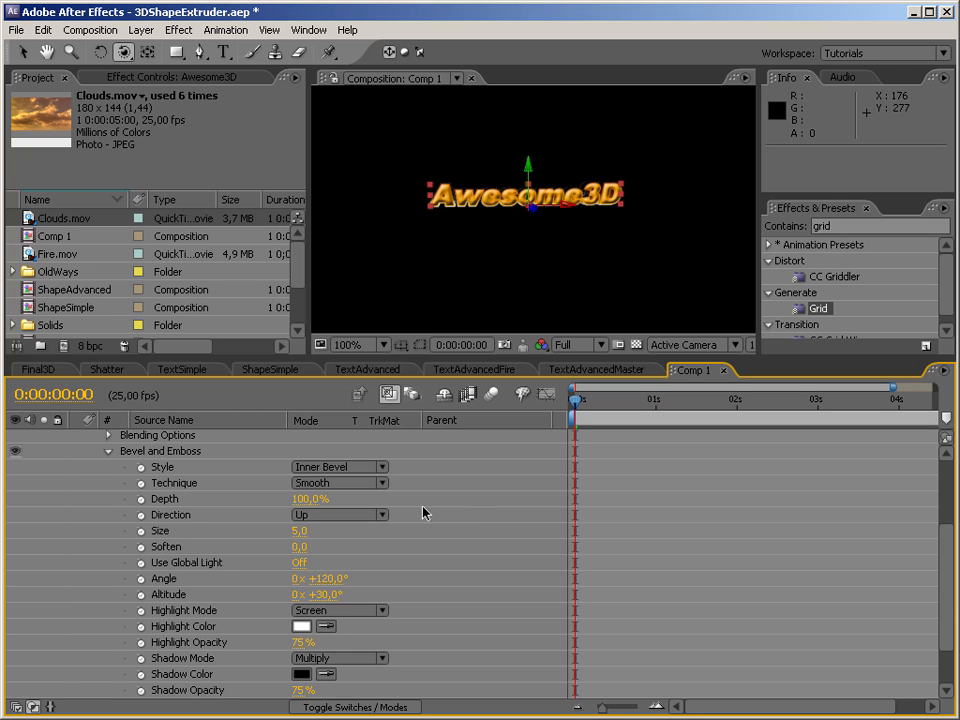
pyautogui.scroll(3, 783, 500)
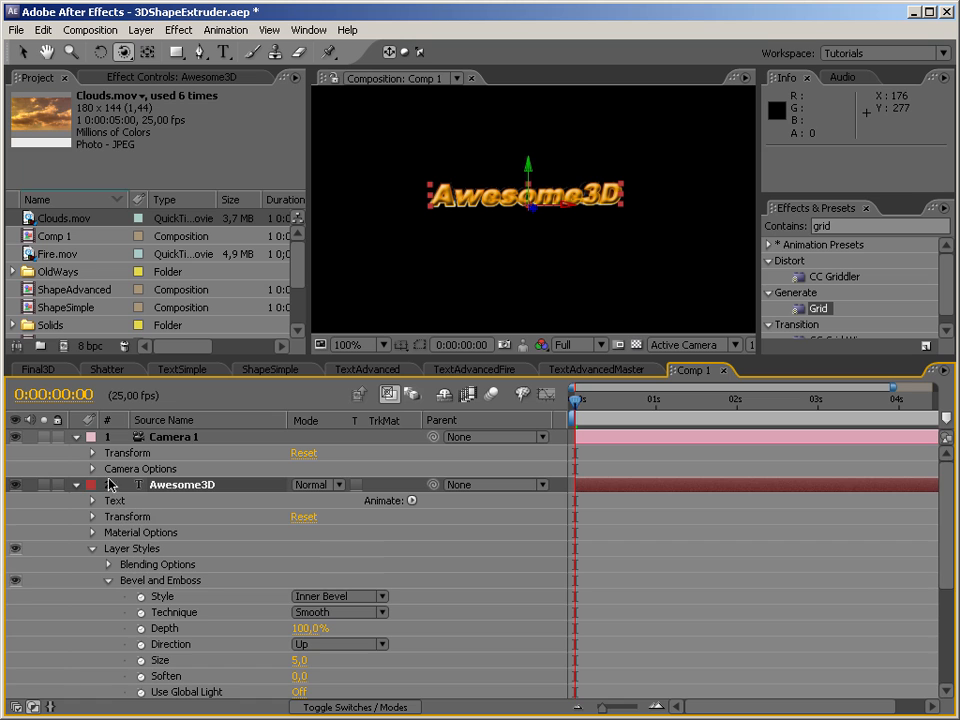
pyautogui.click(76, 484)
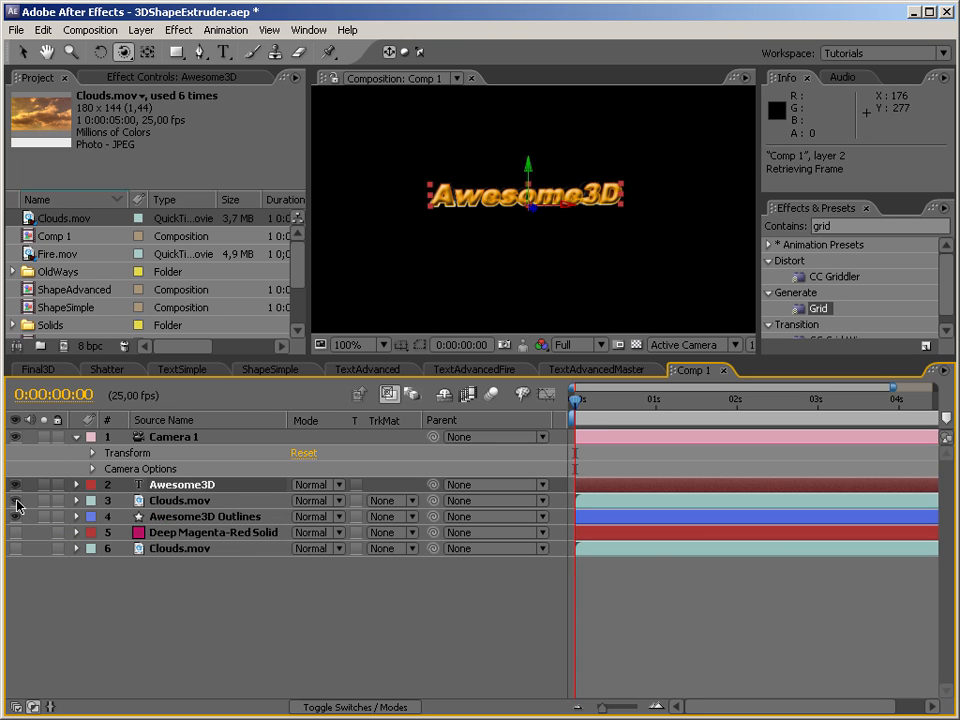
# View the beveled Awesome3D text against the upper Clouds.mov layer from different angles, showing that layer only for the check.
pyautogui.click(15, 500)
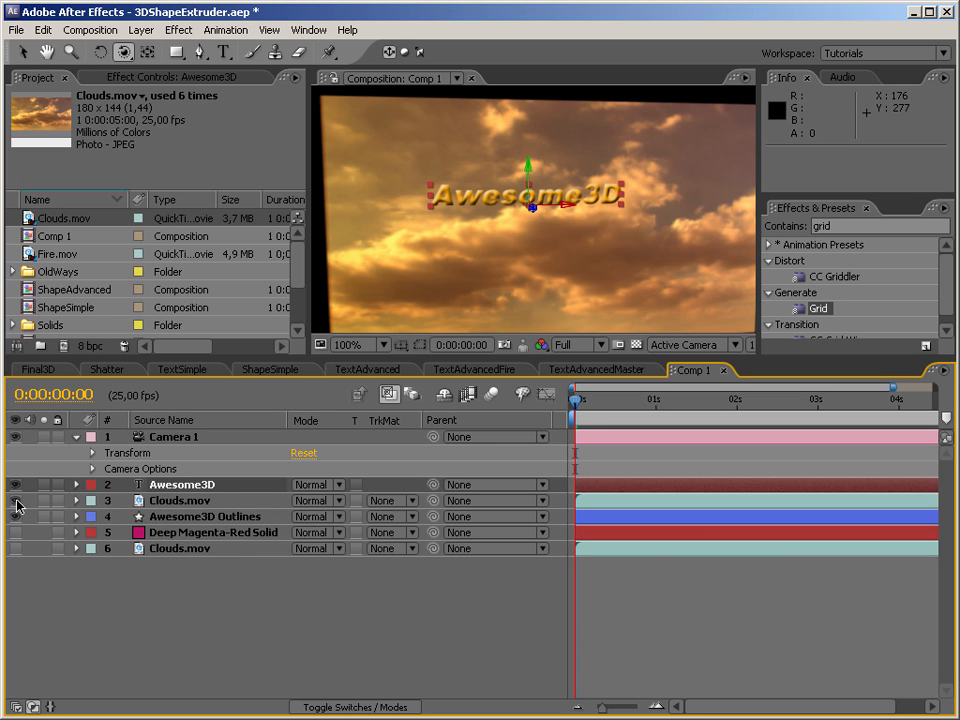
pyautogui.click(183, 502)
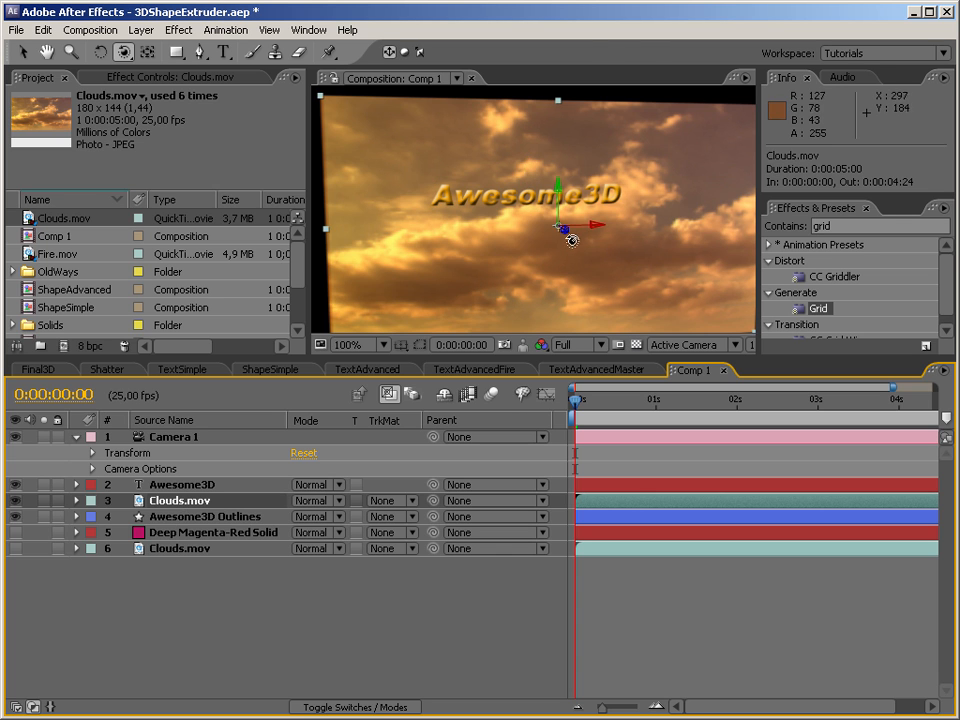
pyautogui.click(213, 486)
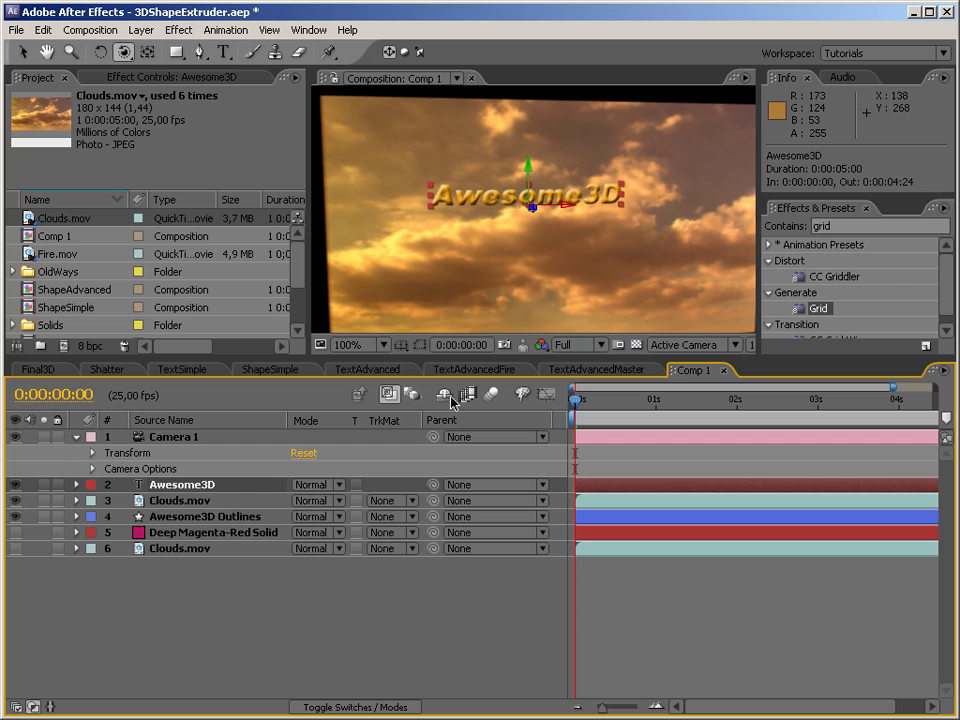
pyautogui.moveTo(557, 222)
pyautogui.mouseDown()
pyautogui.moveTo(529, 214)
pyautogui.moveTo(553, 219)
pyautogui.mouseUp()
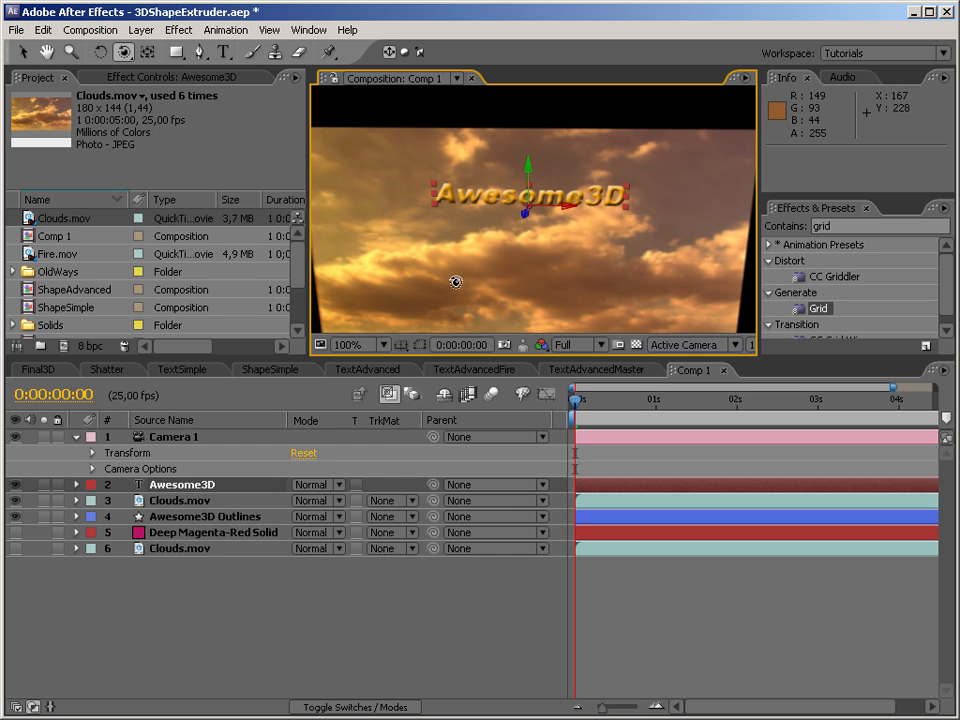
pyautogui.moveTo(540, 220)
pyautogui.mouseDown()
pyautogui.moveTo(521, 210)
pyautogui.moveTo(540, 198)
pyautogui.moveTo(515, 242)
pyautogui.mouseUp()
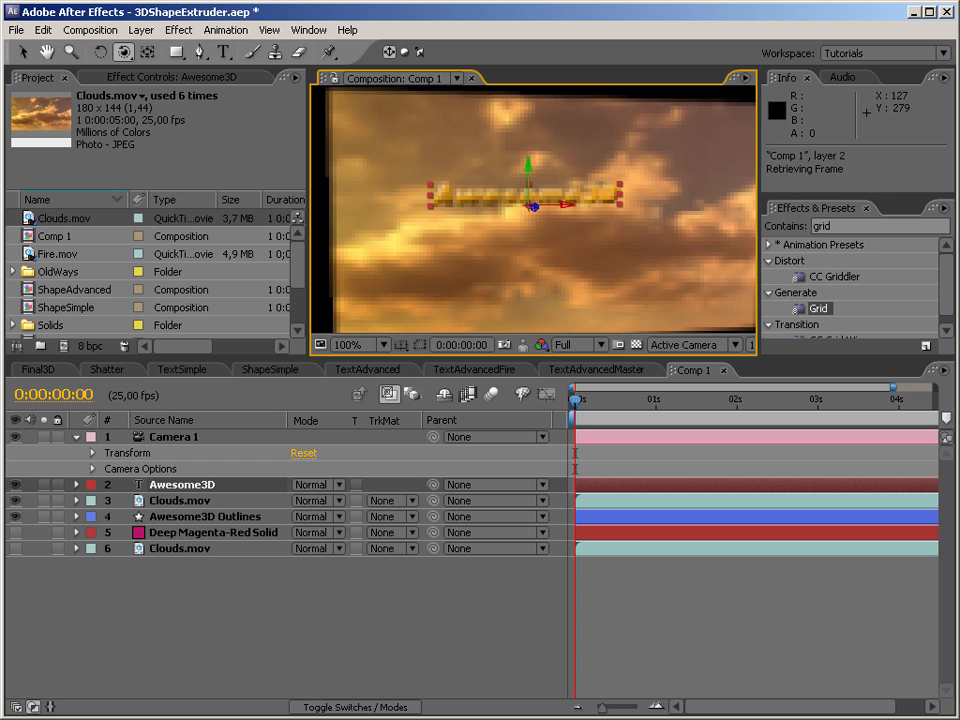
pyautogui.click(15, 500)
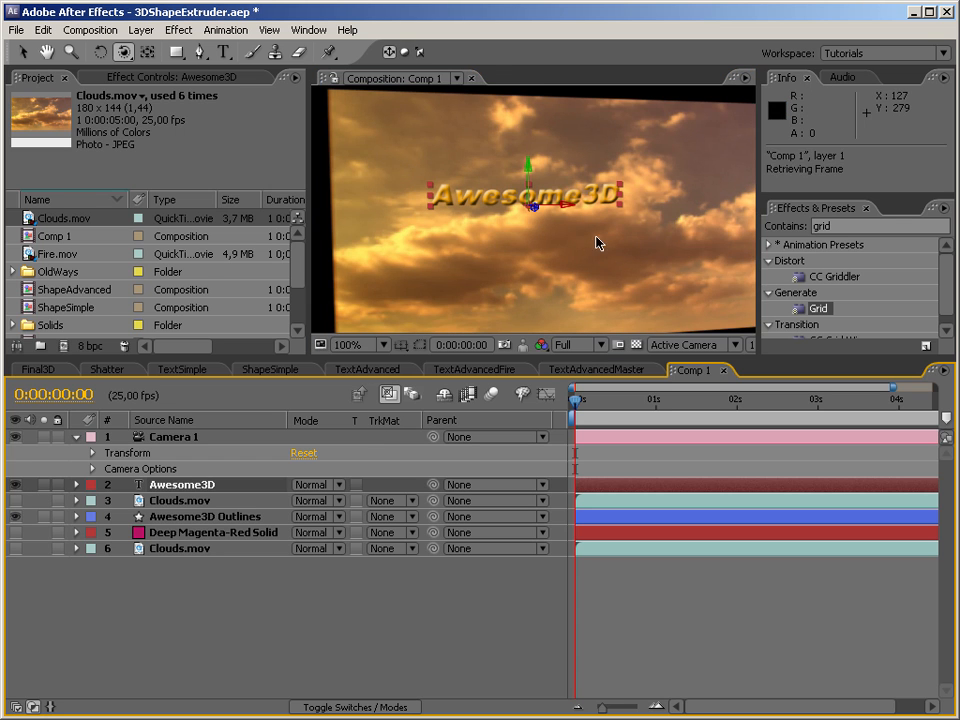
# Set the Awesome3D text layer's Bevel and Emboss Soften to 5 and its Size to 3.
pyautogui.moveTo(615, 211); pyautogui.dragTo(537, 302)
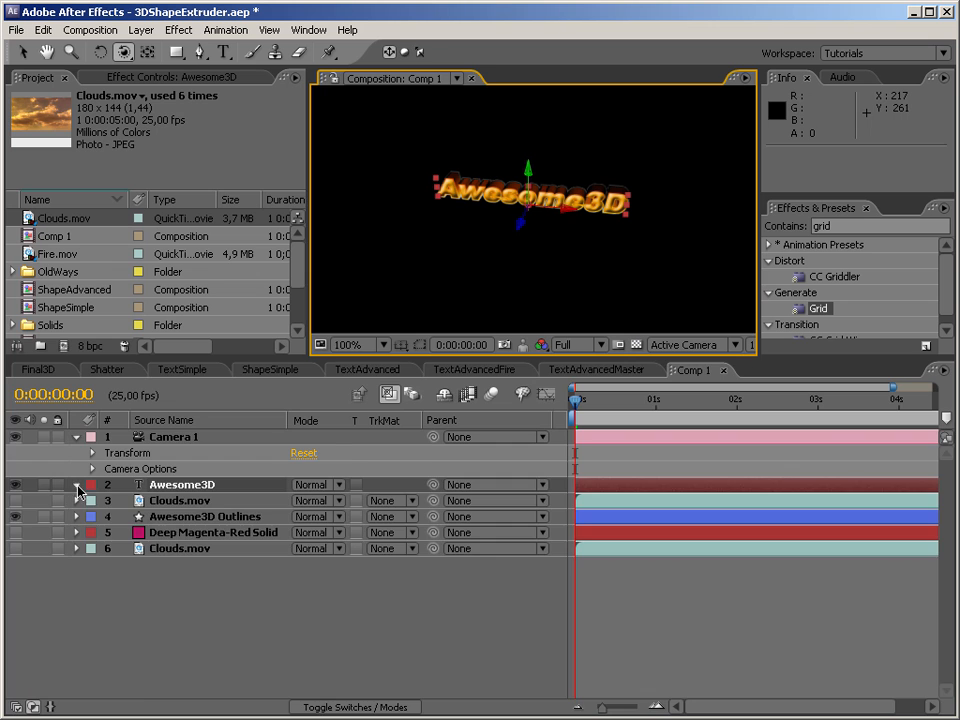
pyautogui.click(77, 485)
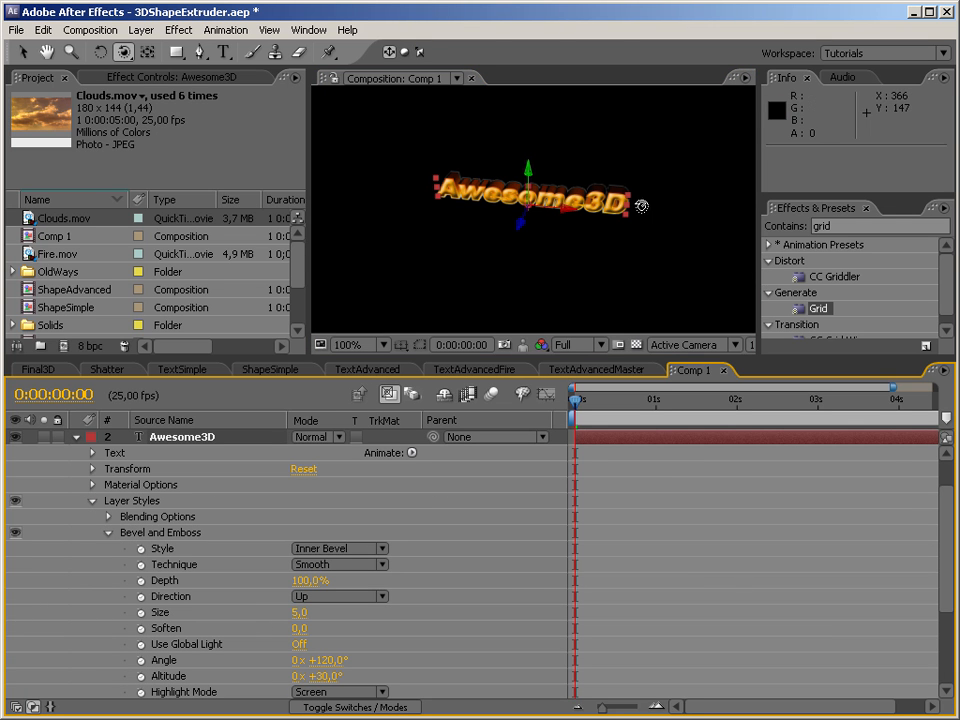
pyautogui.moveTo(945, 535); pyautogui.dragTo(935, 605)
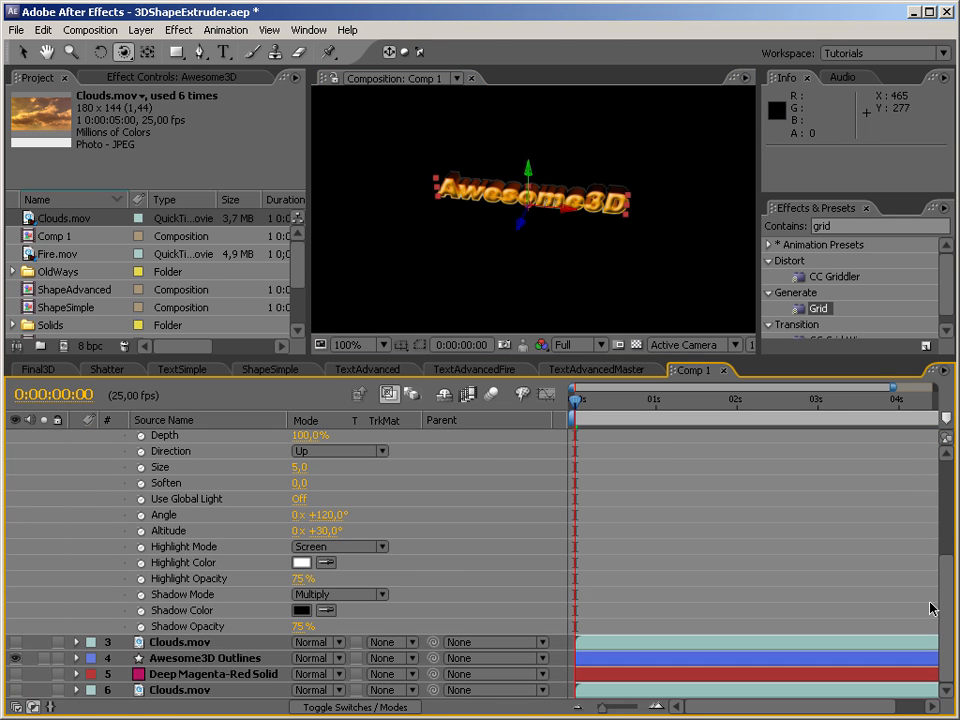
pyautogui.scroll(5, 579, 527)
pyautogui.click(300, 580)
pyautogui.press('Return')
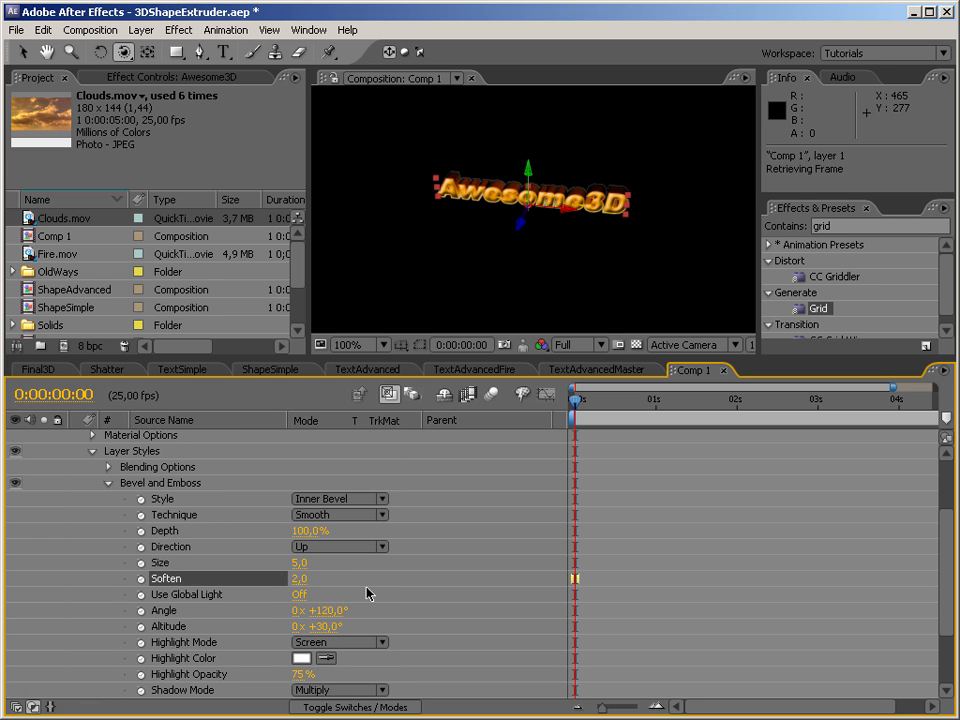
pyautogui.click(303, 580)
pyautogui.write('5')
pyautogui.press('Return')
pyautogui.click(299, 562)
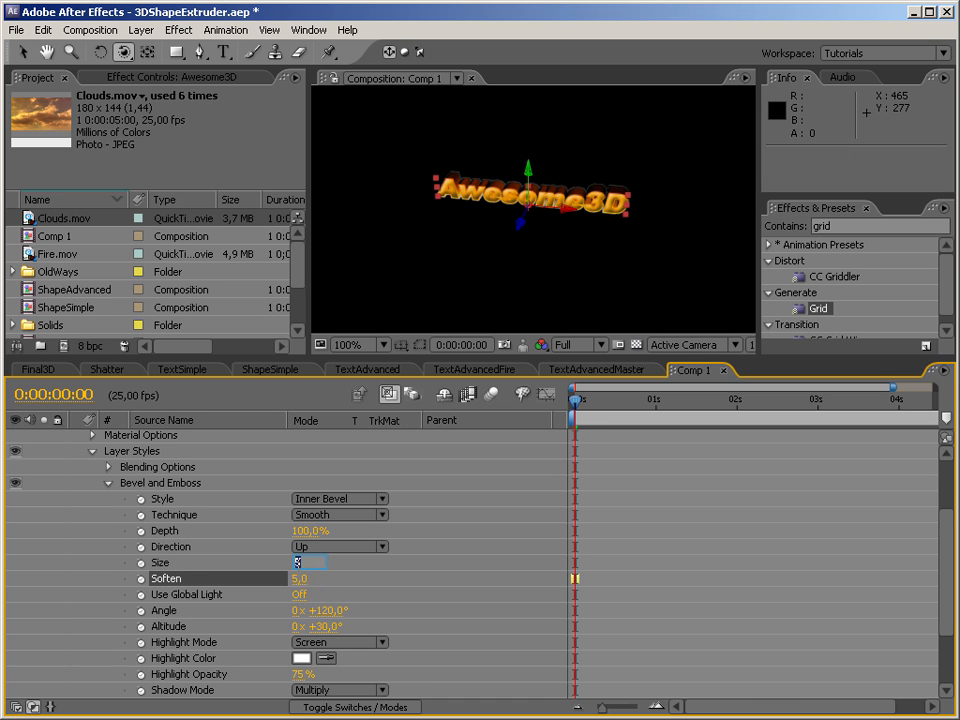
pyautogui.write('3')
pyautogui.press('Return')
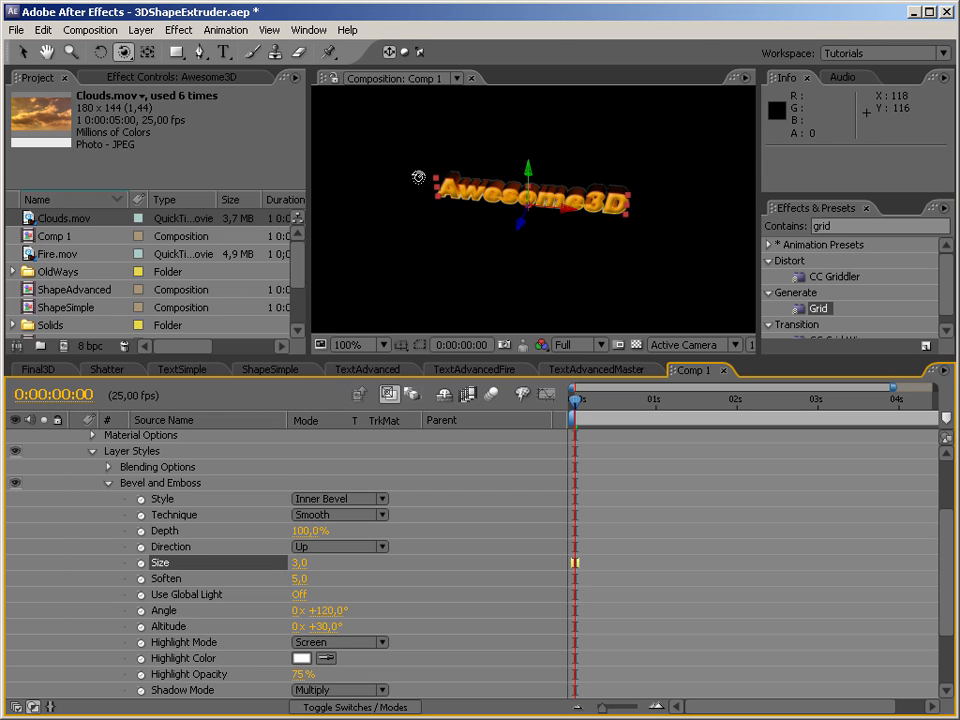
# Move the camera close to the Awesome3D text and orbit slightly to examine the beveled edges.
pyautogui.moveTo(122, 52); pyautogui.dragTo(165, 96)
pyautogui.moveTo(514, 209); pyautogui.dragTo(521, 62)
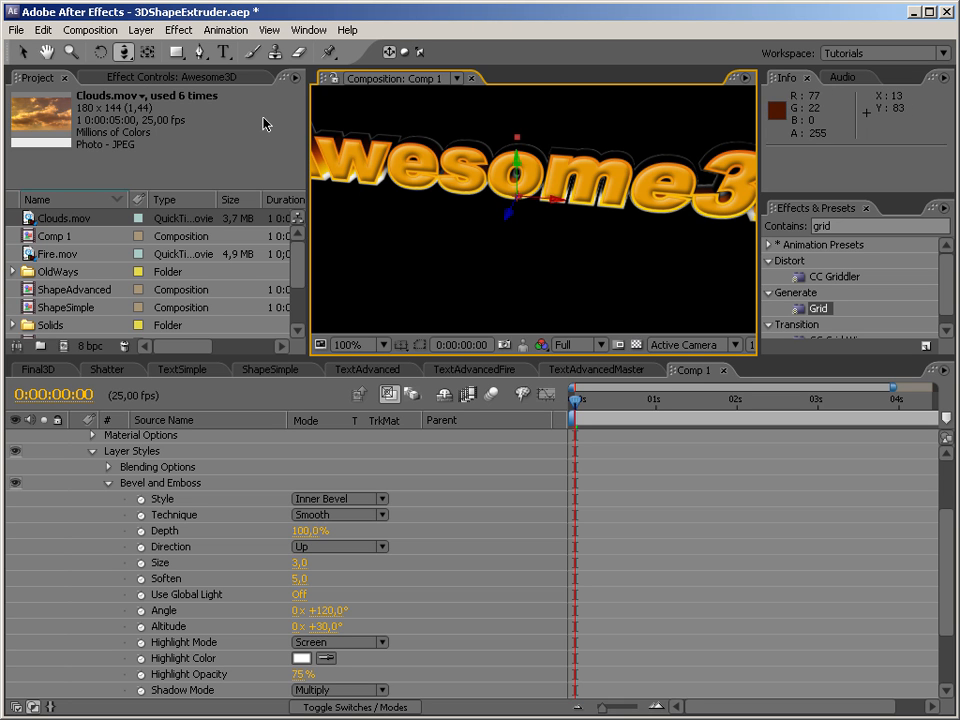
pyautogui.click(127, 58)
pyautogui.click(159, 57)
pyautogui.moveTo(563, 229)
pyautogui.mouseDown()
pyautogui.moveTo(580, 219)
pyautogui.moveTo(576, 227)
pyautogui.mouseUp()
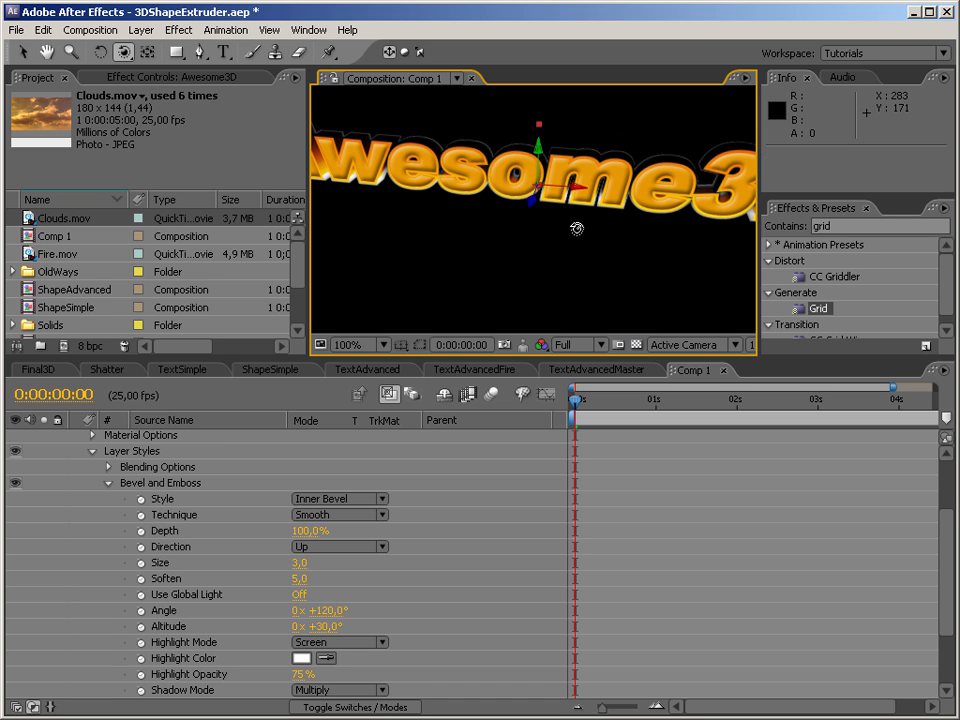
# Reset the Transform of Camera 1 and orbit the camera around the beveled text to view it from several angles.
pyautogui.click(109, 484)
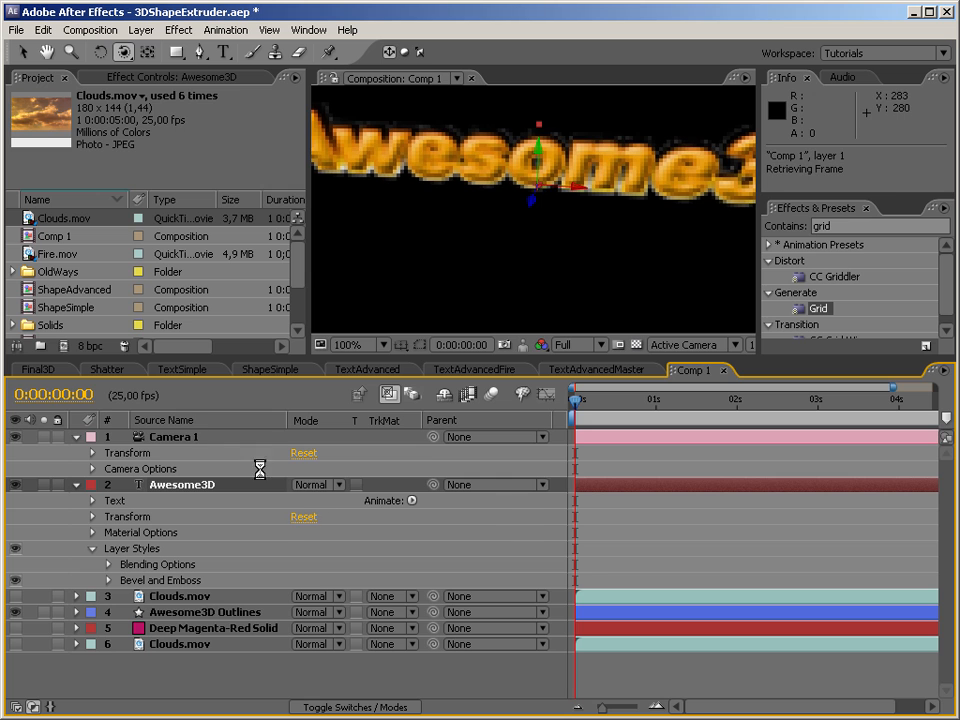
pyautogui.click(302, 453)
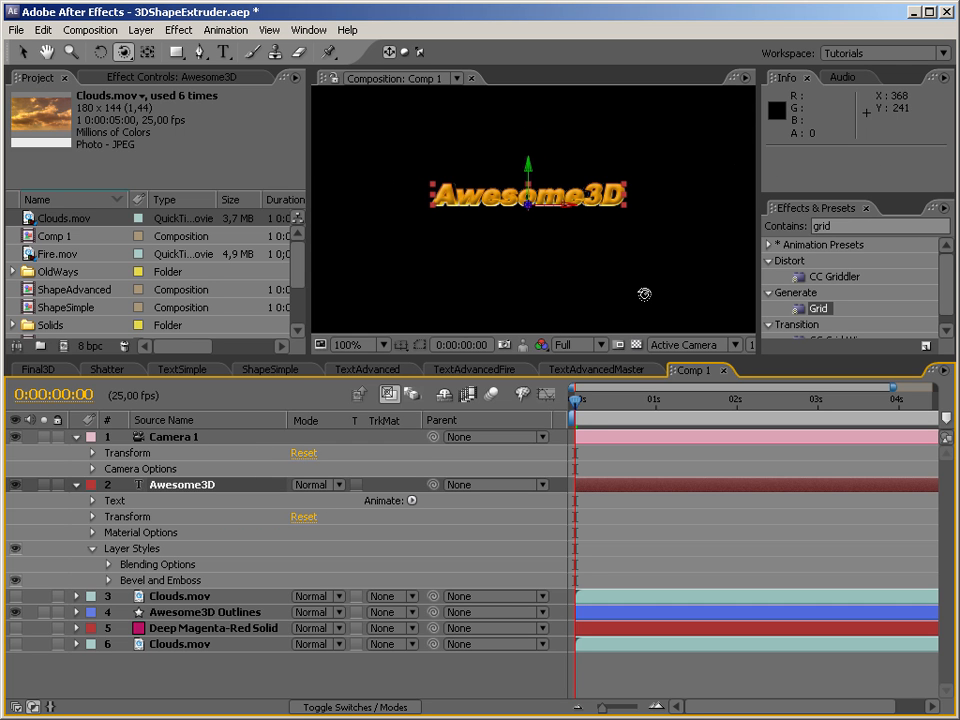
pyautogui.moveTo(644, 294); pyautogui.dragTo(574, 218)
pyautogui.moveTo(472, 252); pyautogui.dragTo(422, 186)
pyautogui.moveTo(571, 240); pyautogui.dragTo(499, 327)
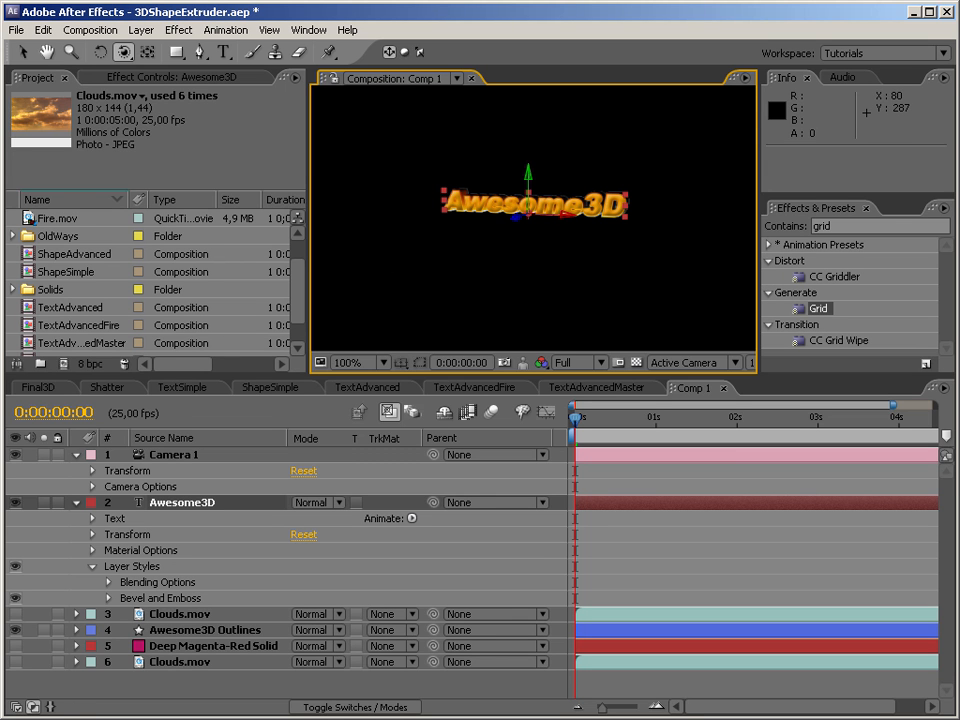
pyautogui.moveTo(499, 313); pyautogui.dragTo(735, 306)
pyautogui.moveTo(542, 266); pyautogui.dragTo(530, 213)
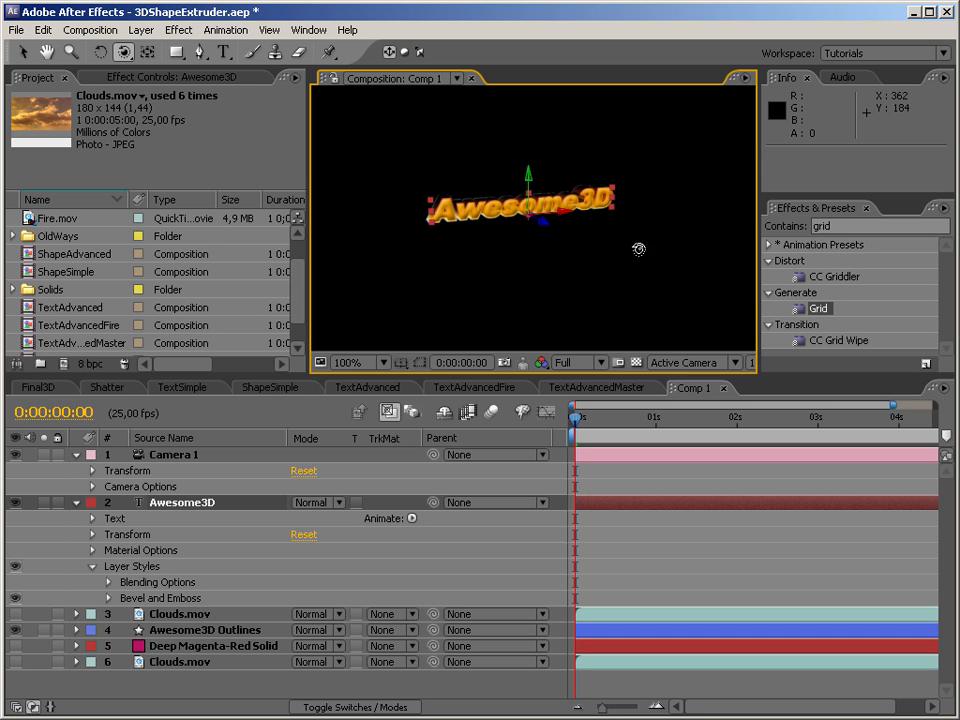
# Deselect all layers and collapse the properties of the Awesome3D and Camera 1 layers.
pyautogui.click(21, 57)
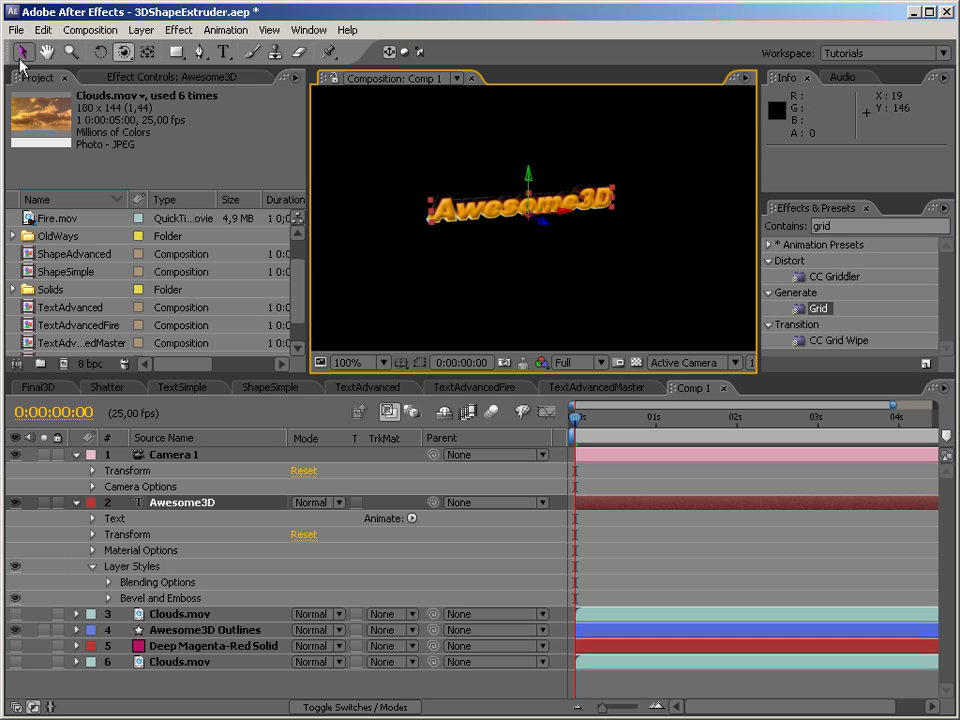
pyautogui.click(546, 306)
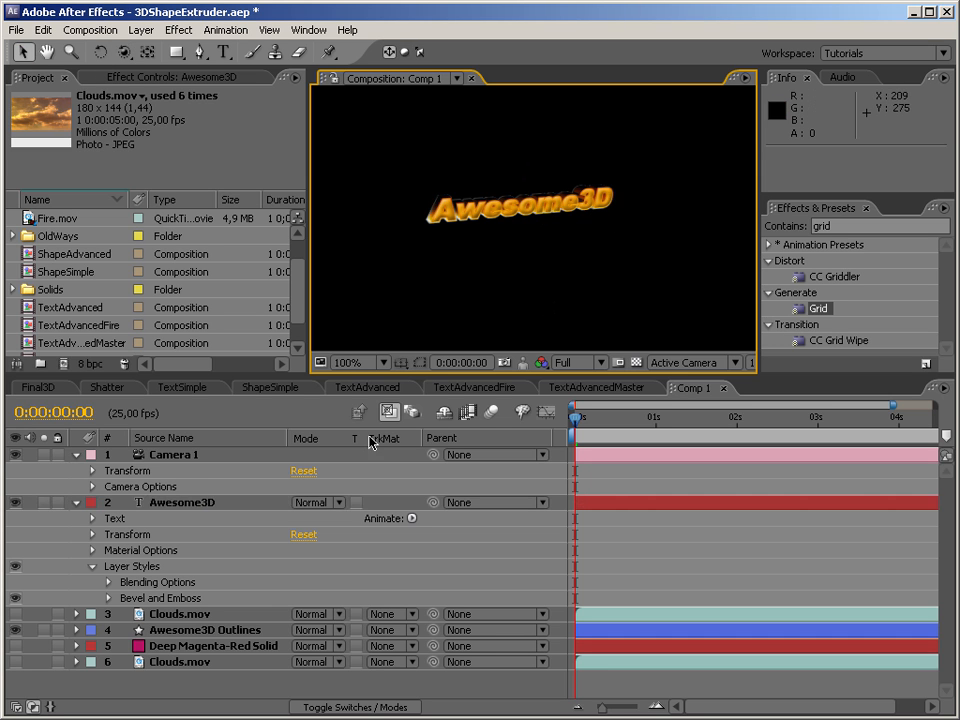
pyautogui.click(77, 503)
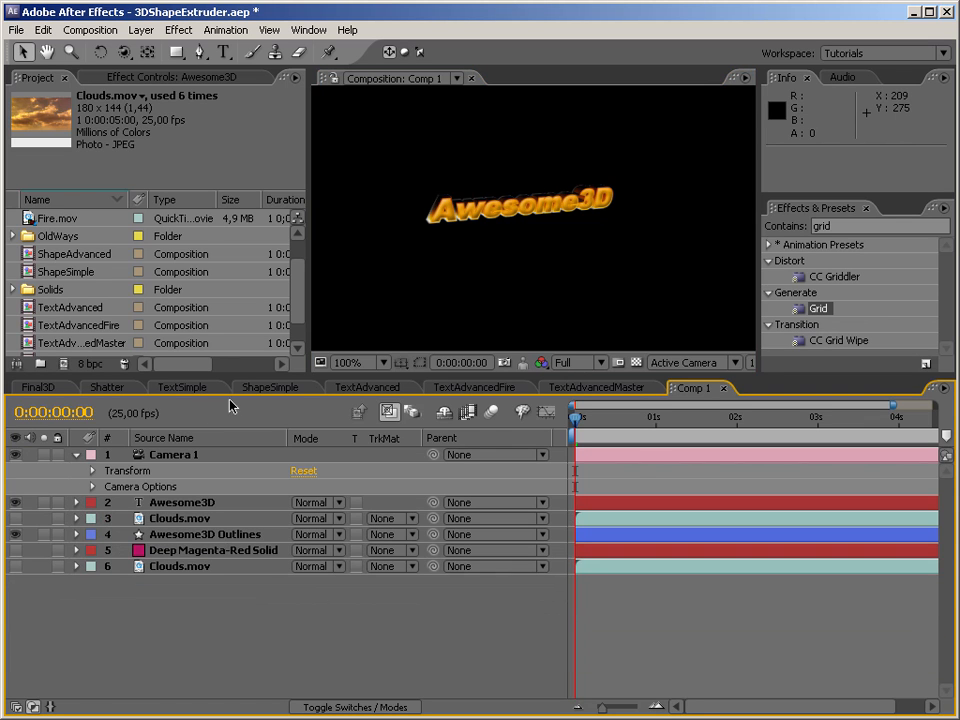
pyautogui.click(78, 458)
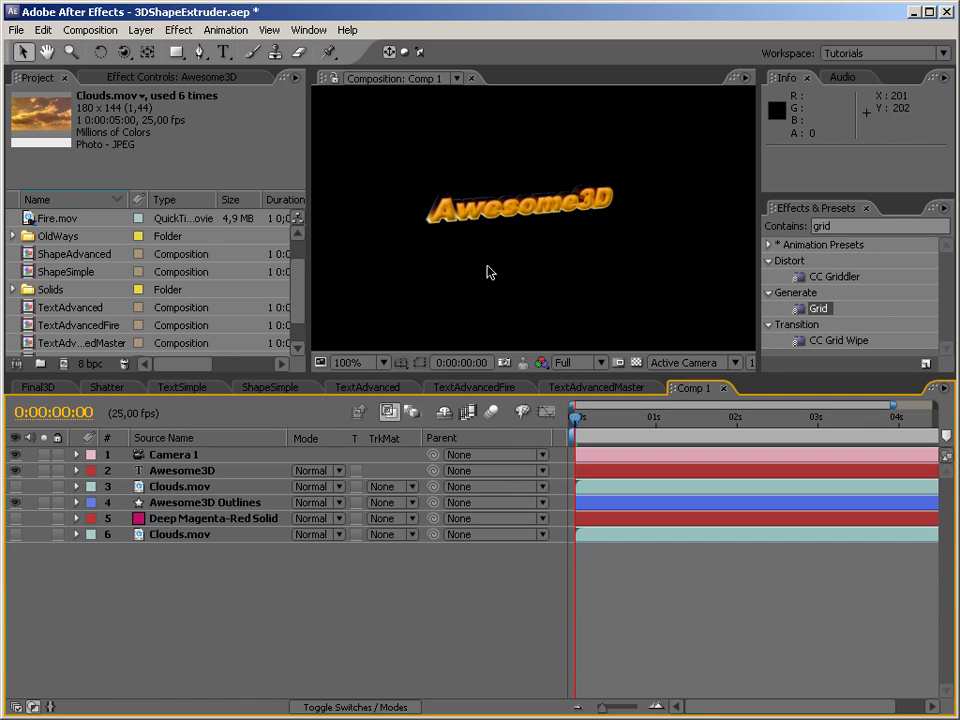
# Add a null object to Comp 1 and make it a 3D layer.
pyautogui.click(510, 216)
pyautogui.rightClick(589, 279)
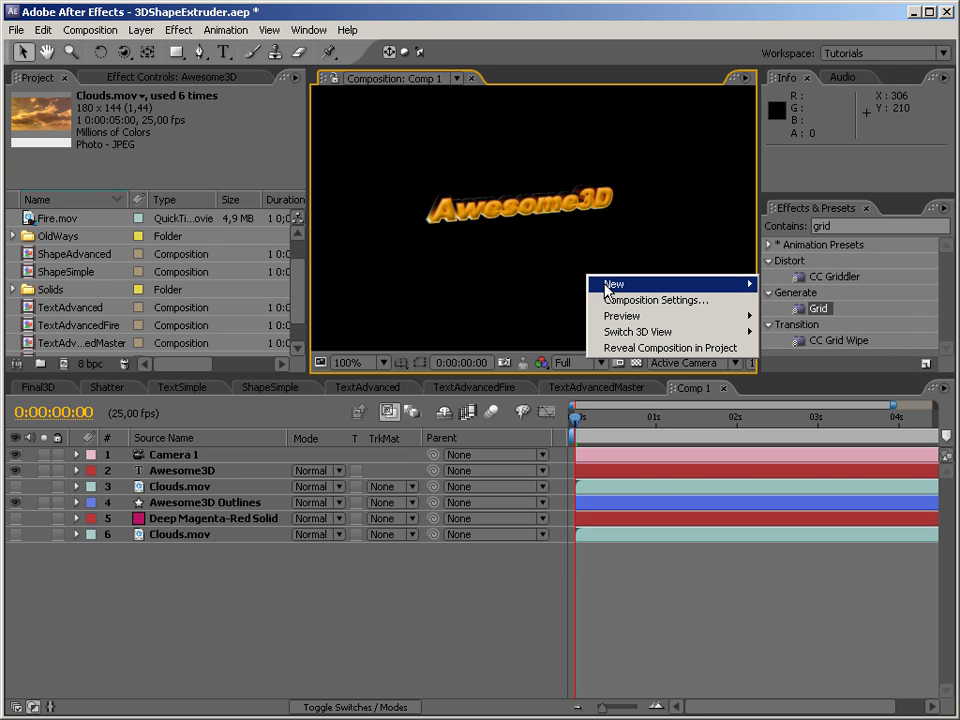
pyautogui.moveTo(640, 284)
pyautogui.click(845, 371)
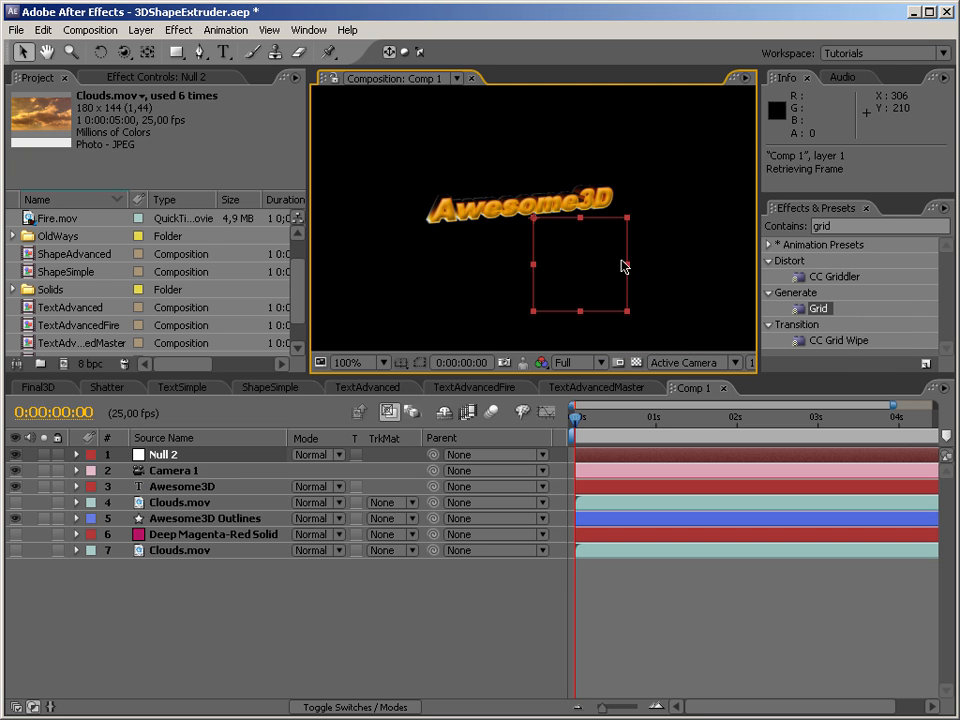
pyautogui.press('F4')
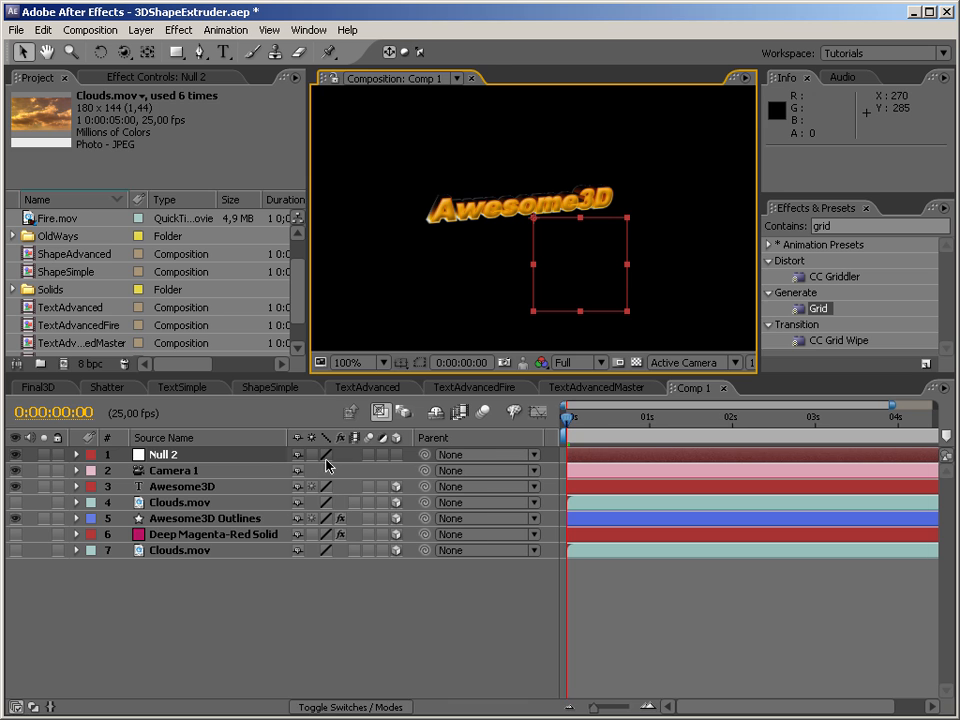
pyautogui.click(397, 454)
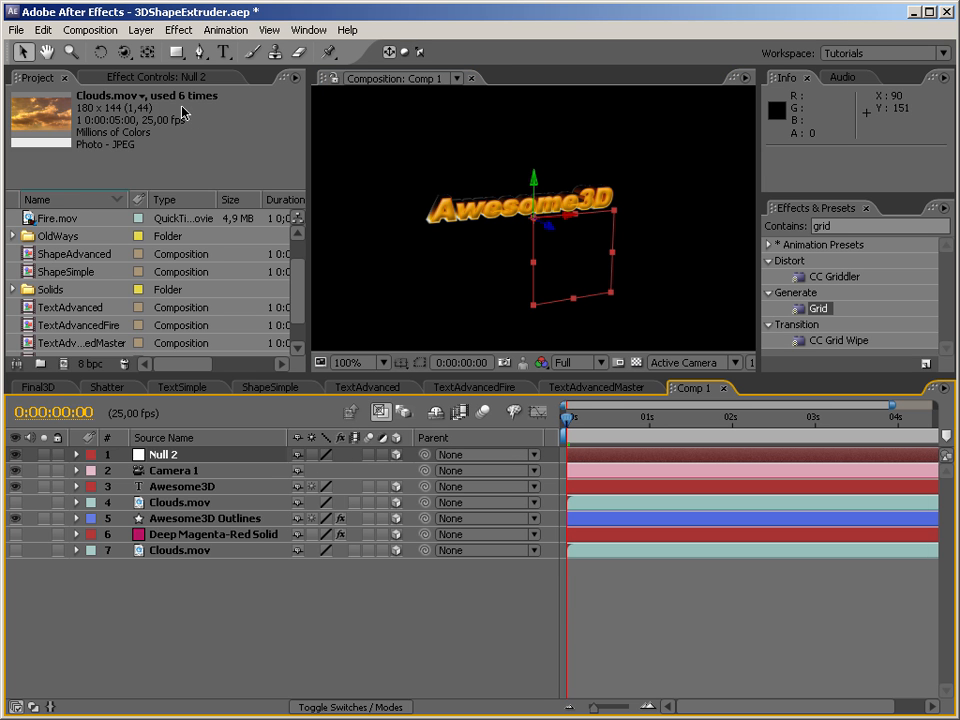
# Parent the Awesome3D and Awesome3D Outlines layers to Null 2 and move both layers along the X axis.
pyautogui.click(163, 457)
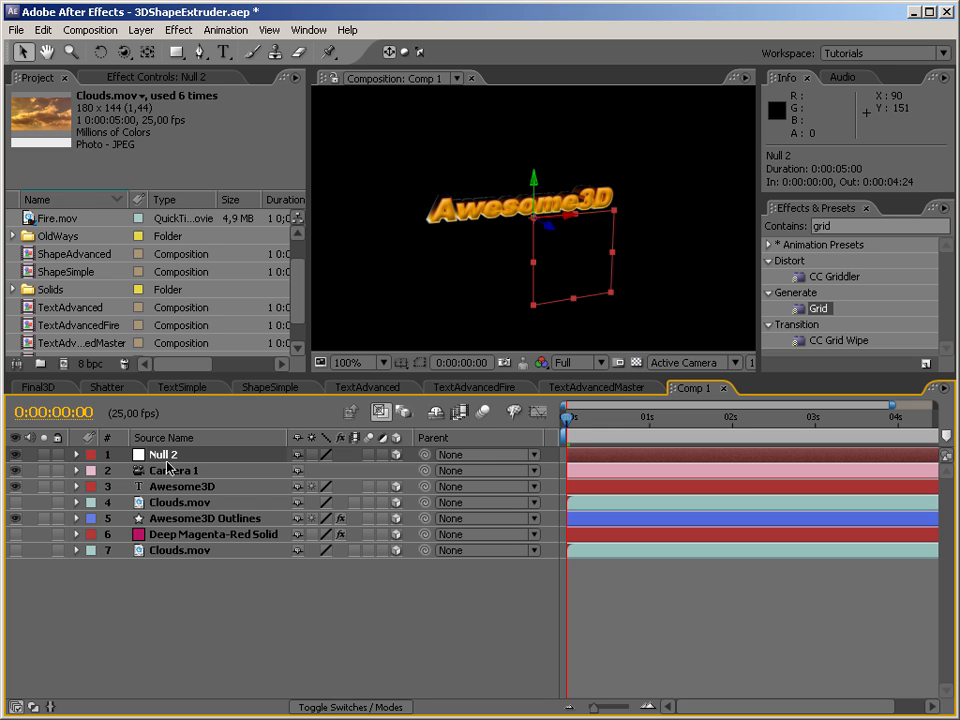
pyautogui.click(195, 520)
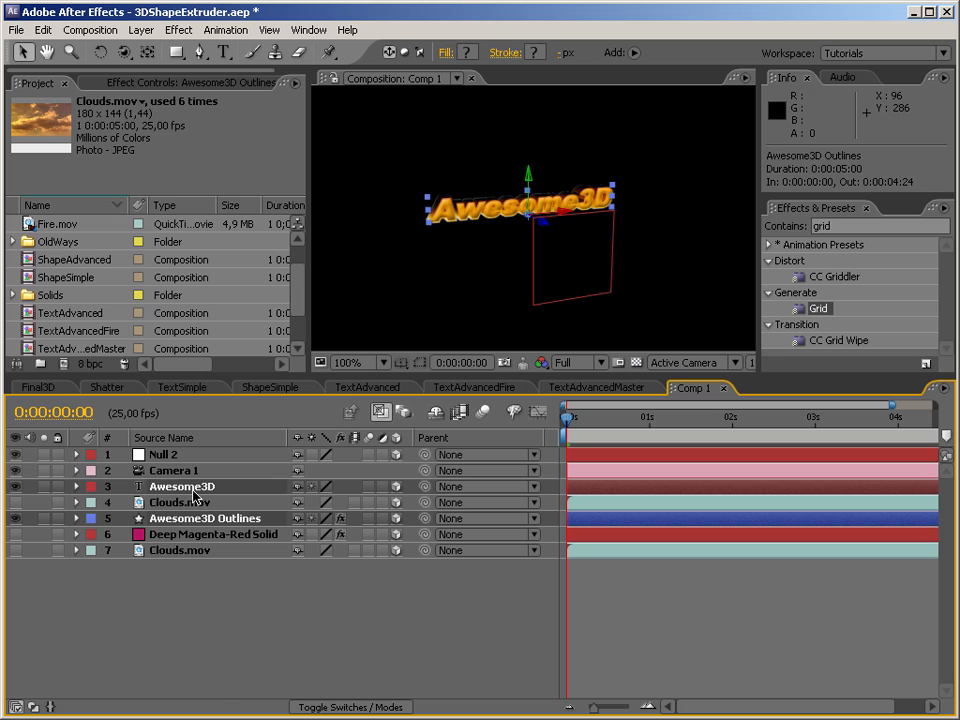
pyautogui.keyDown('ctrl'); pyautogui.click(205, 486); pyautogui.keyUp('ctrl')
pyautogui.moveTo(425, 486); pyautogui.dragTo(158, 455)
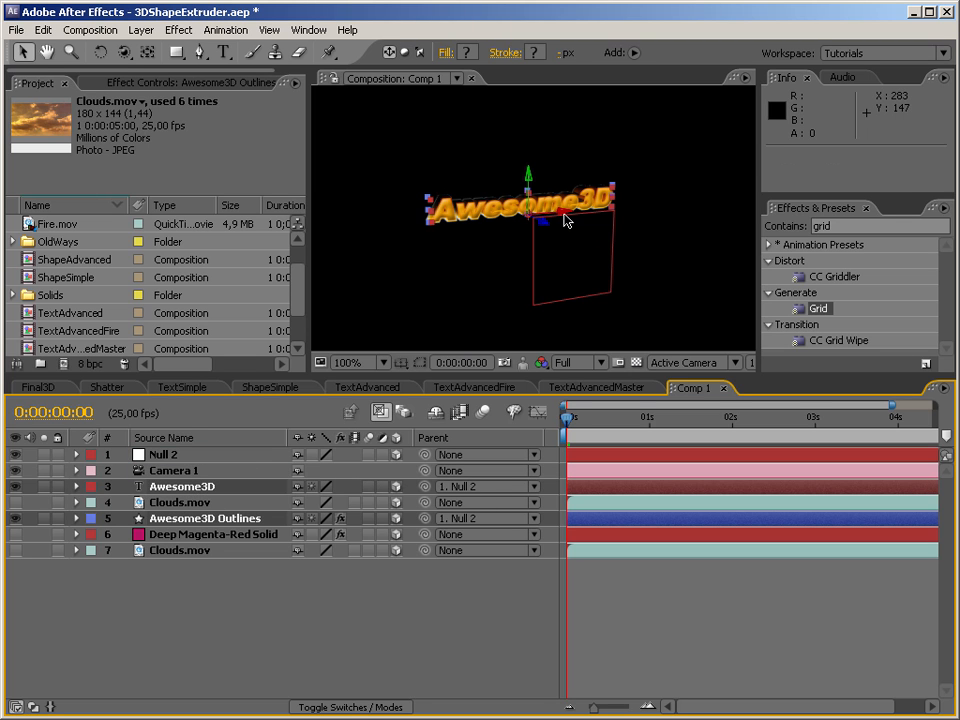
pyautogui.moveTo(566, 218); pyautogui.dragTo(647, 218)
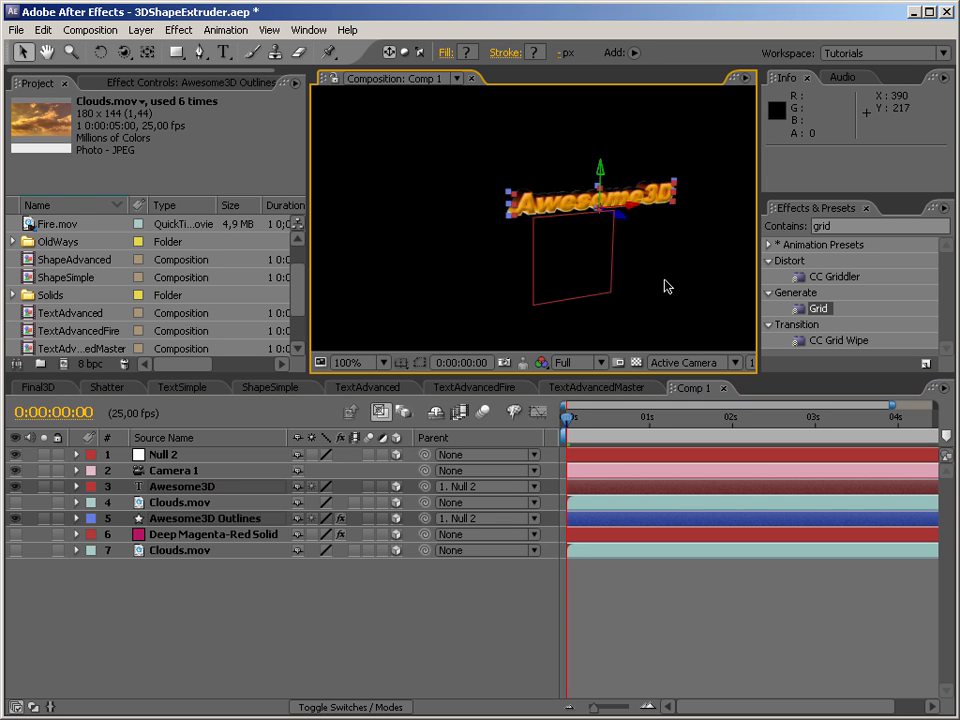
# Move Null 2 along its X axis and scale it up to enlarge the parented 3D text.
pyautogui.click(162, 456)
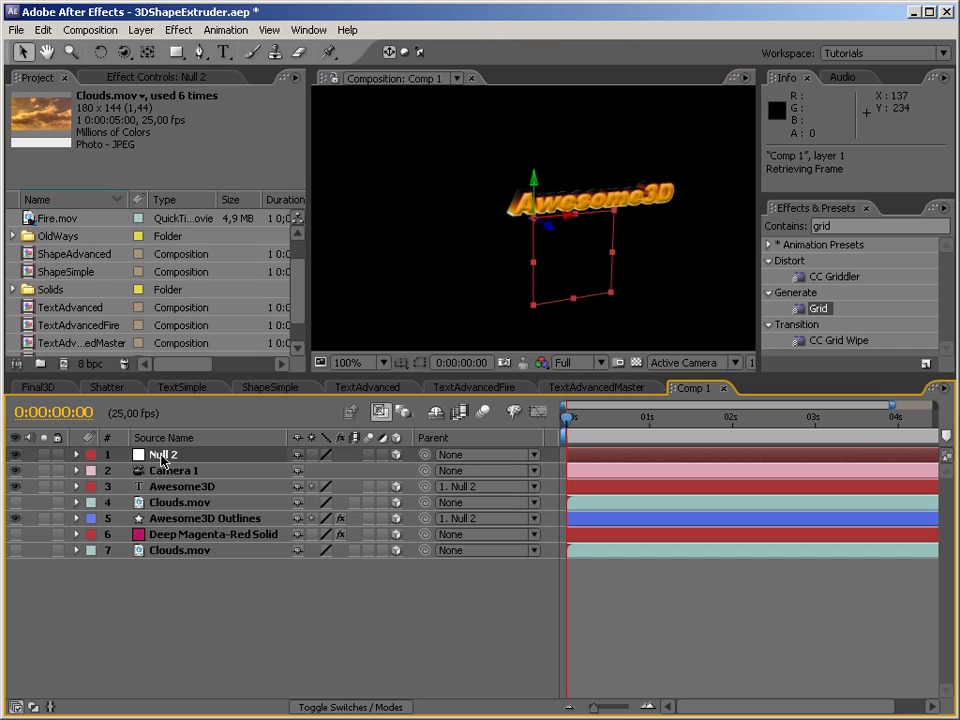
pyautogui.moveTo(586, 236); pyautogui.dragTo(600, 221)
pyautogui.moveTo(671, 215); pyautogui.dragTo(671, 215)
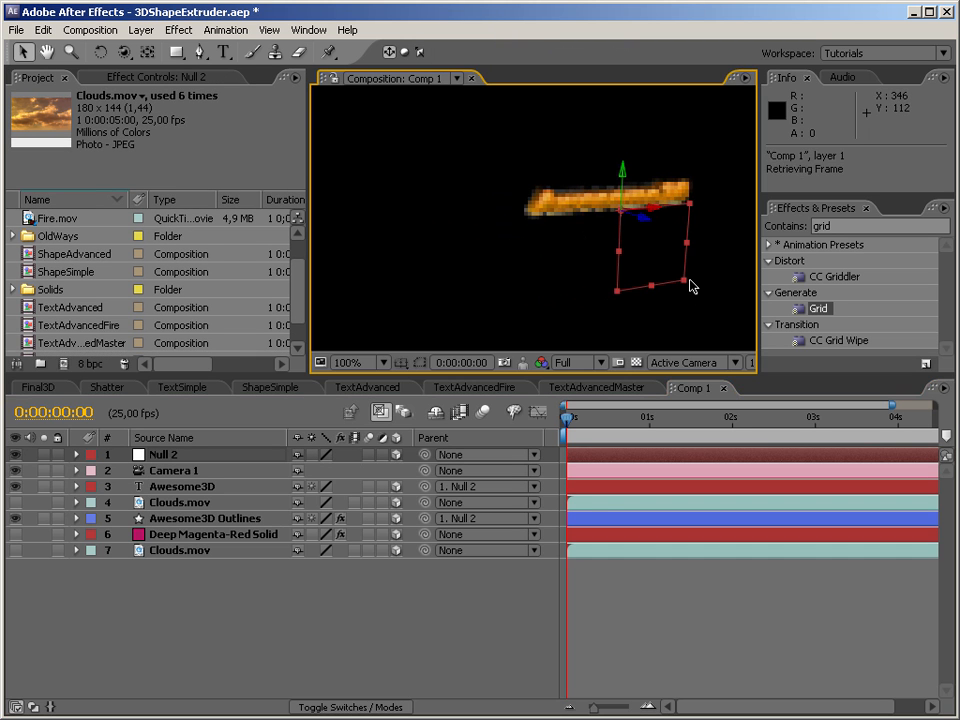
pyautogui.moveTo(685, 280); pyautogui.dragTo(716, 318)
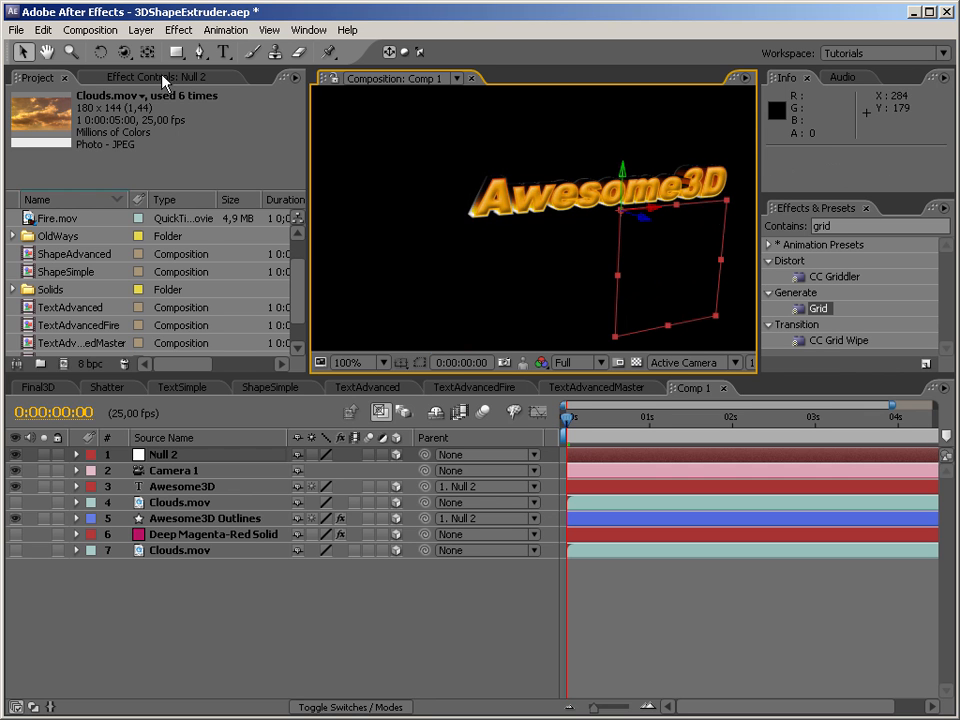
# Rotate the orientation of Null 2 and track the camera to bring the whole text back into the frame, leaving nothing selected.
pyautogui.click(100, 52)
pyautogui.moveTo(643, 266); pyautogui.dragTo(620, 245)
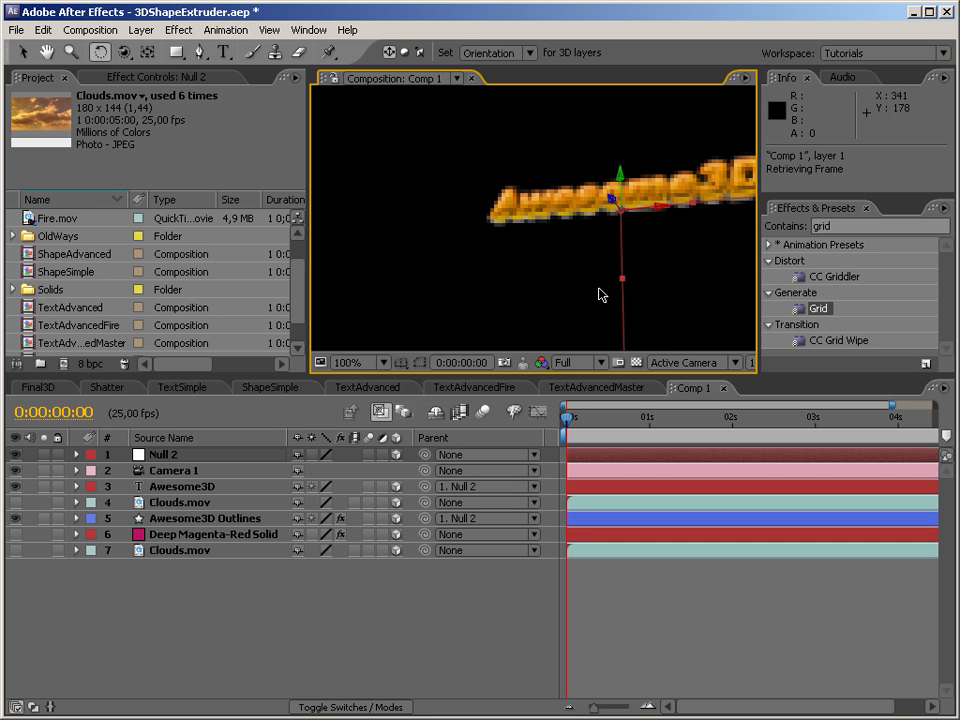
pyautogui.click(124, 54)
pyautogui.click(165, 73)
pyautogui.moveTo(604, 192); pyautogui.dragTo(596, 196)
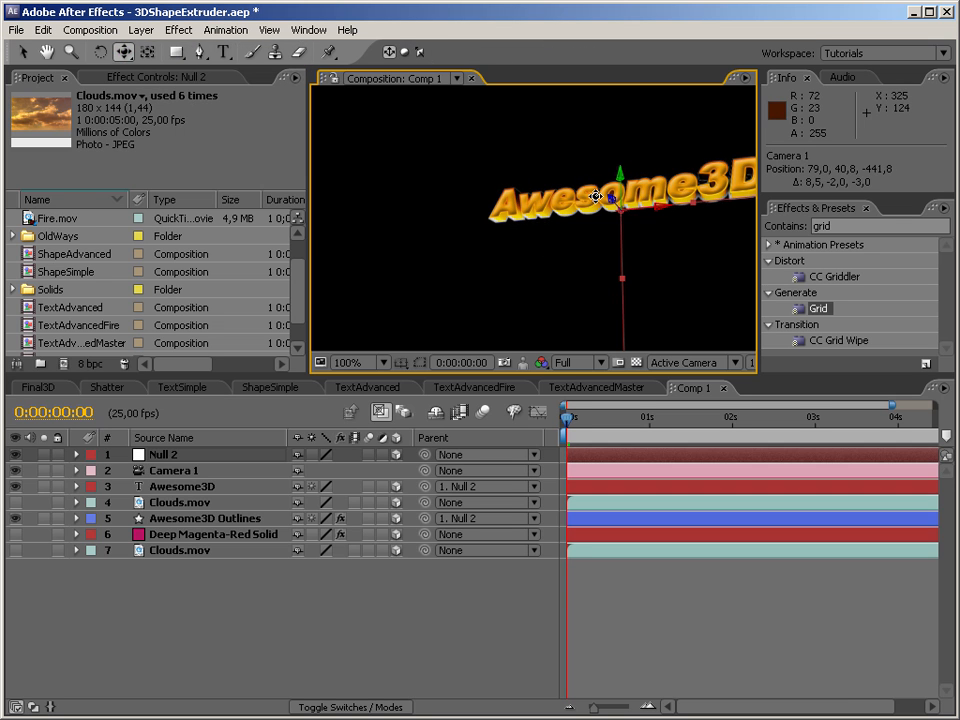
pyautogui.moveTo(459, 223); pyautogui.dragTo(469, 217)
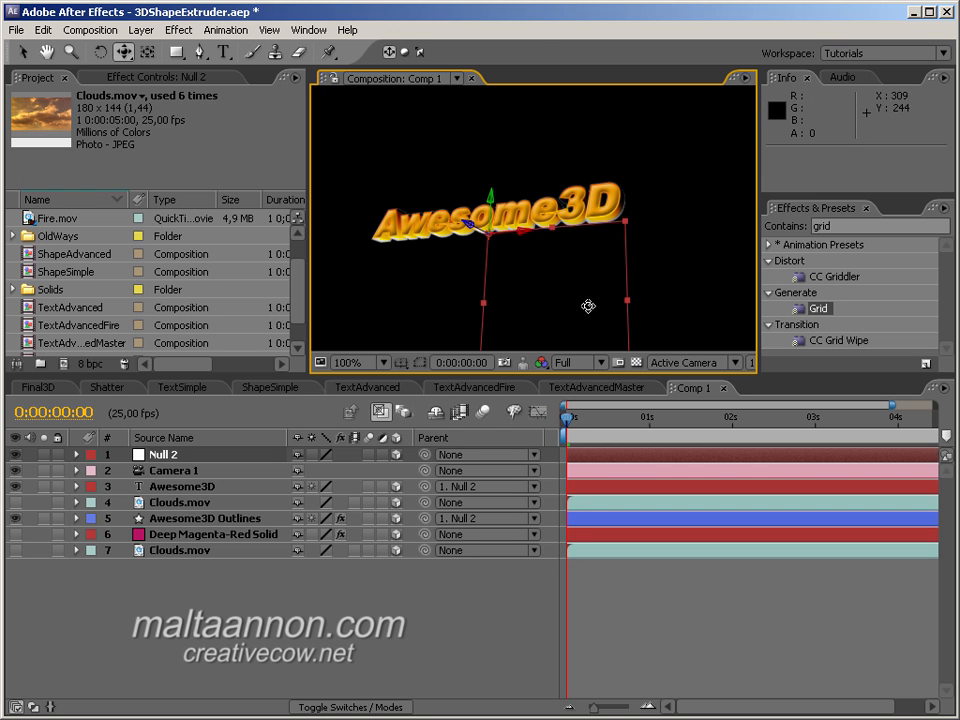
pyautogui.press('v')
pyautogui.click(519, 182)
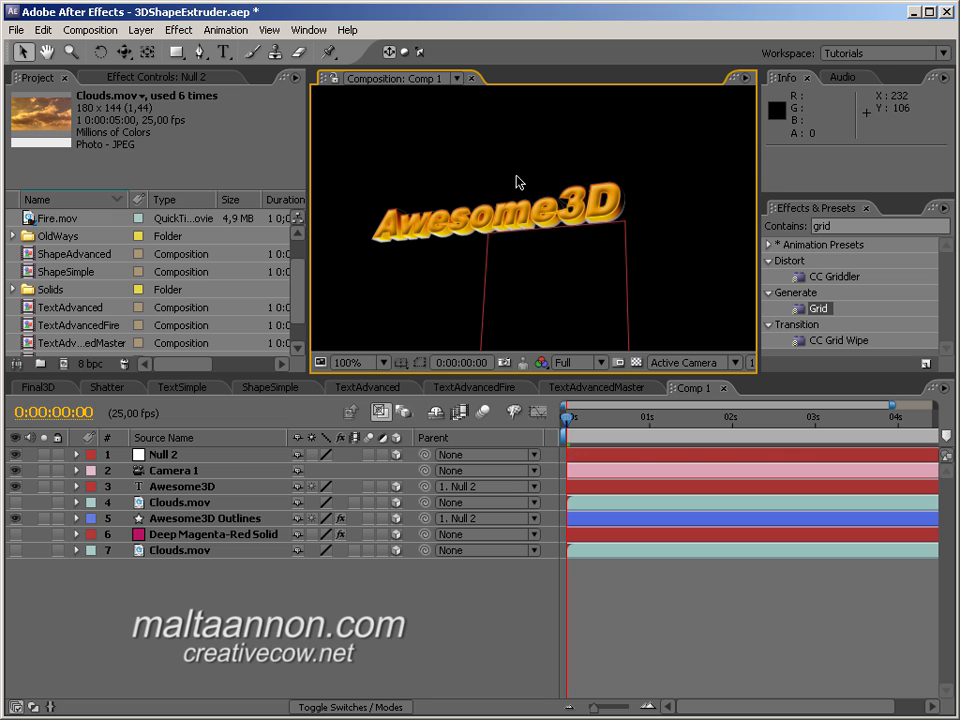